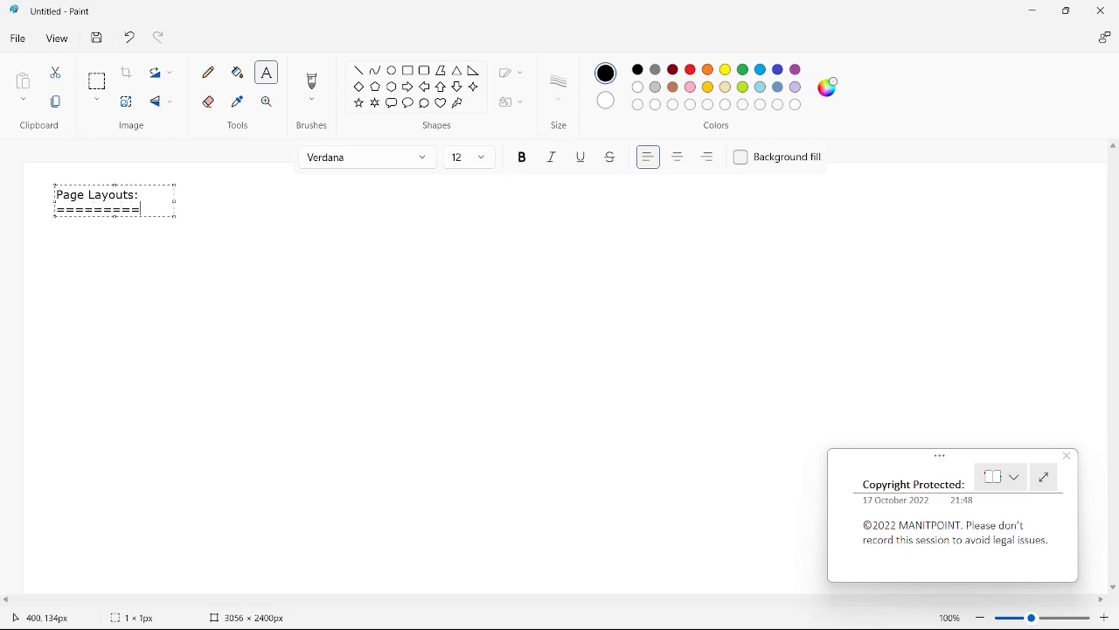
# Switch from Paint to Salesforce in Chrome and open the Training Management app.
pyautogui.click(69, 250)
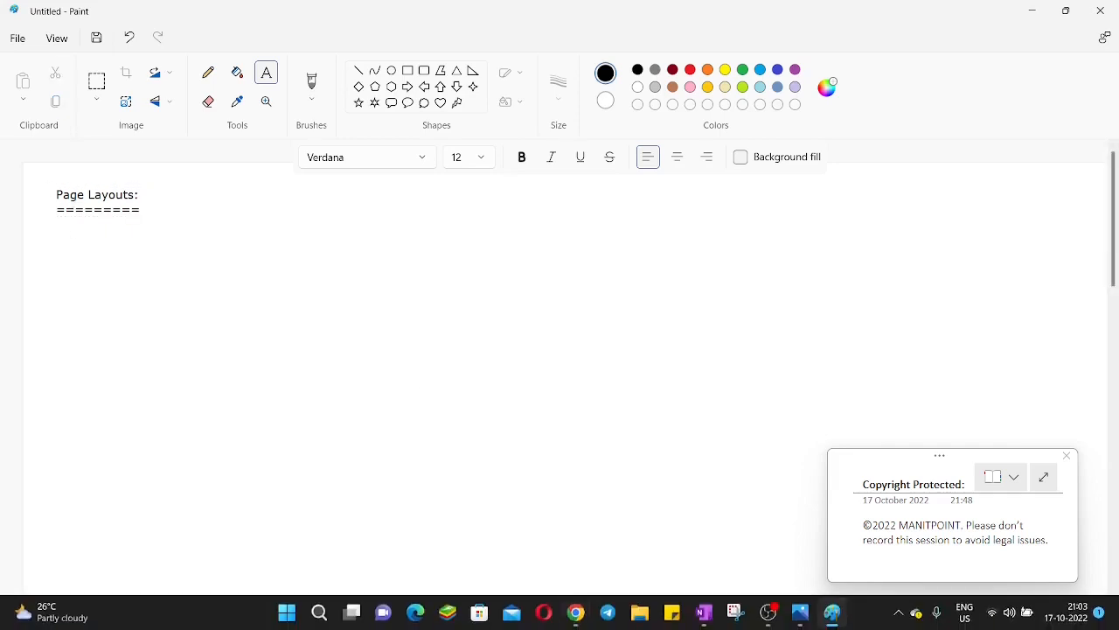
pyautogui.moveTo(573, 614)
pyautogui.click(520, 543)
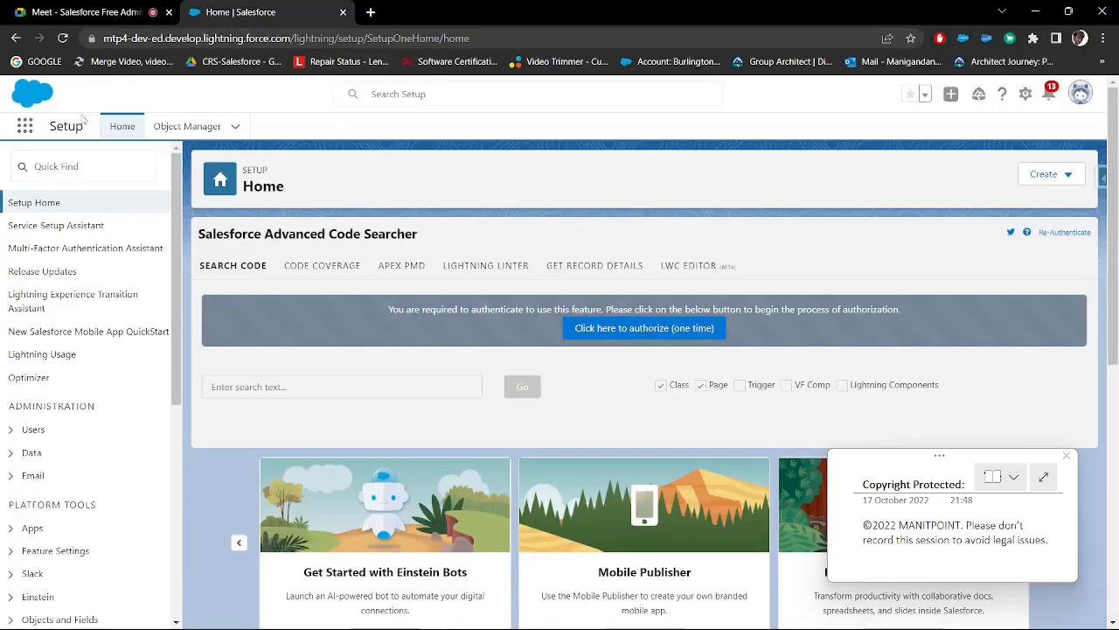
pyautogui.click(25, 126)
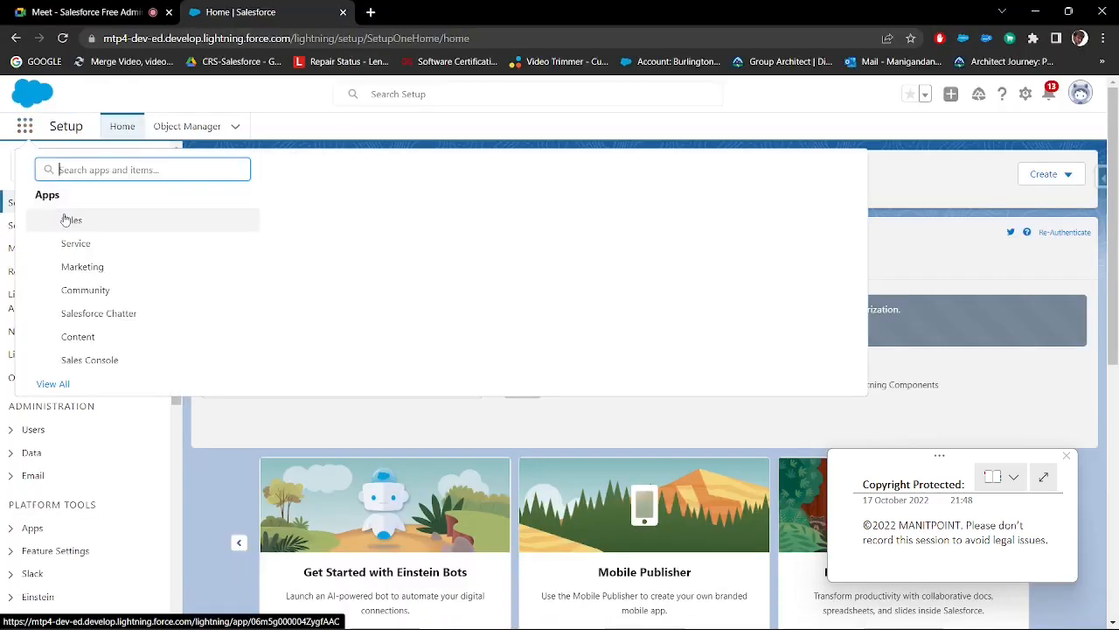
pyautogui.click(60, 386)
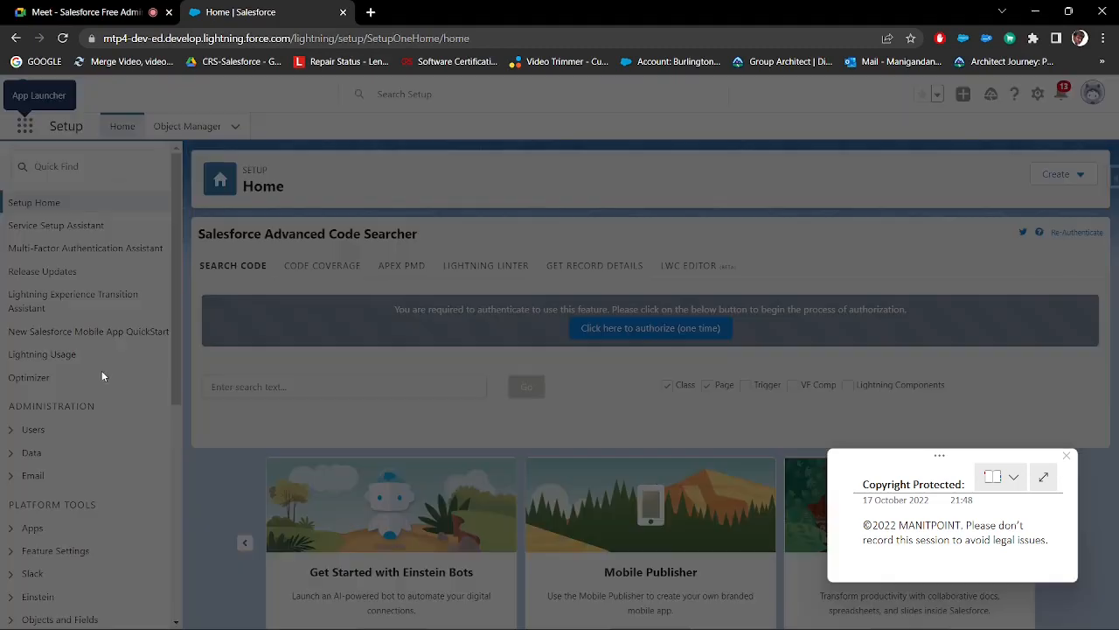
pyautogui.scroll(-4, 192, 277)
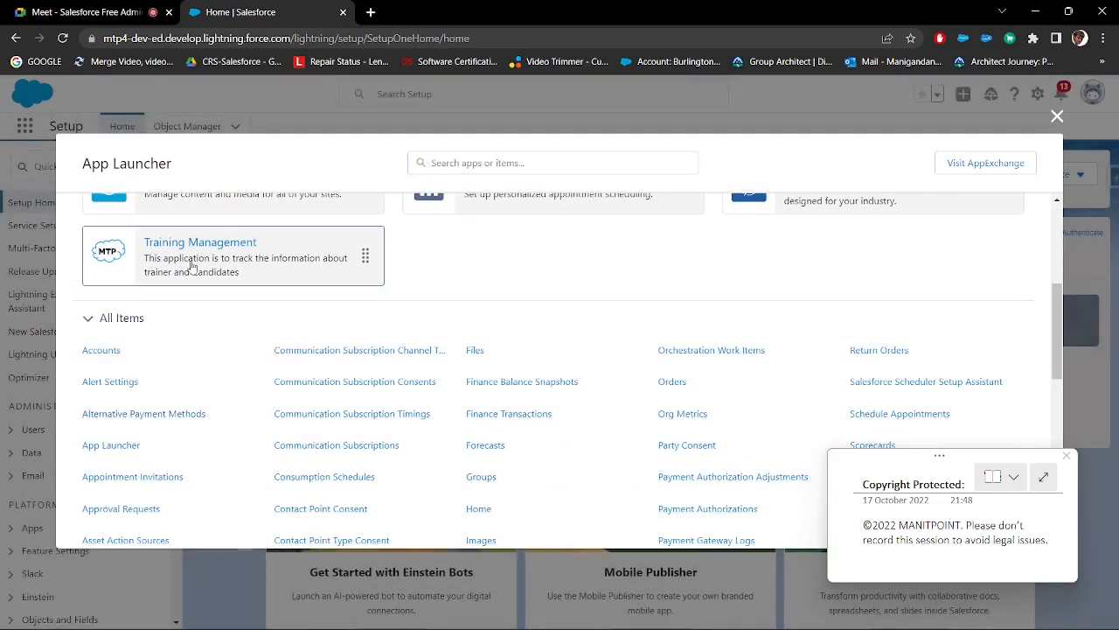
pyautogui.click(189, 257)
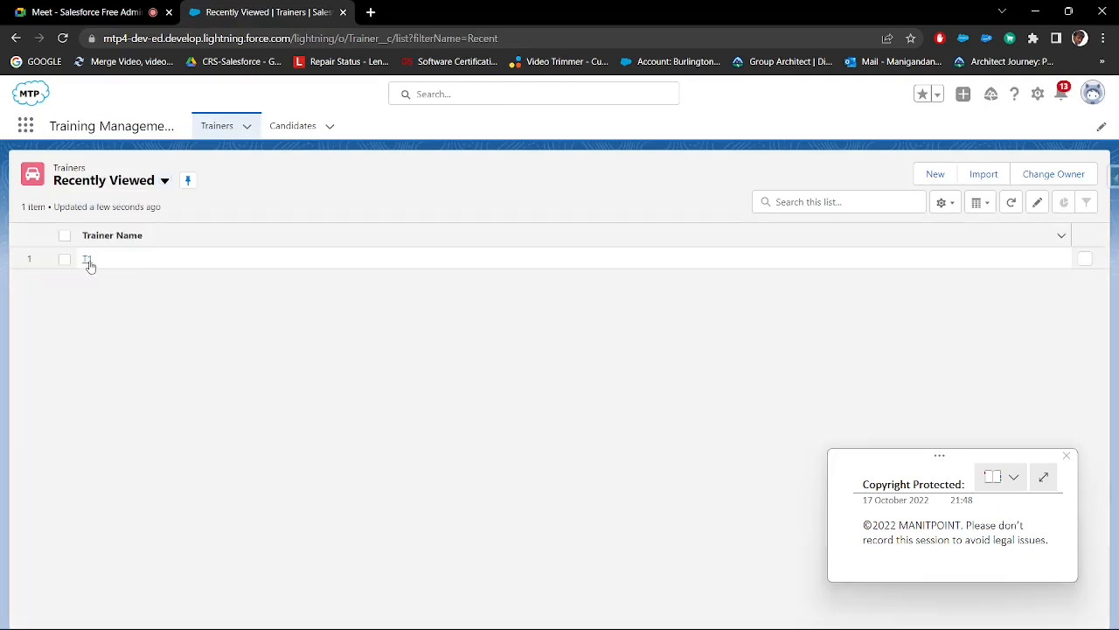
# Open the T1 trainer record and view its related candidates and its details.
pyautogui.click(90, 264)
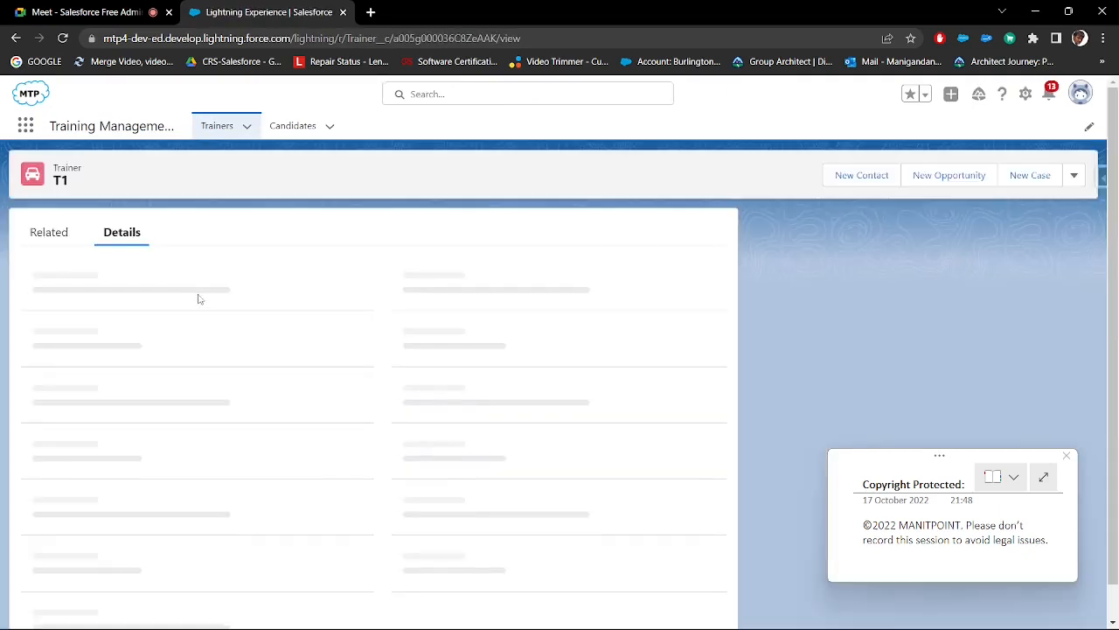
pyautogui.click(53, 248)
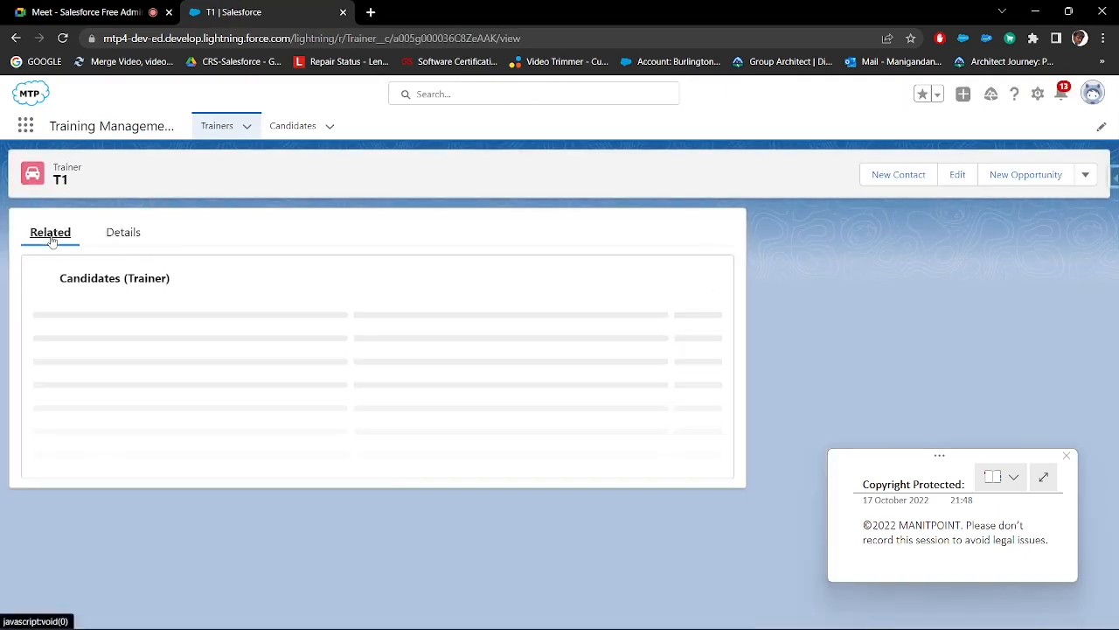
pyautogui.click(131, 249)
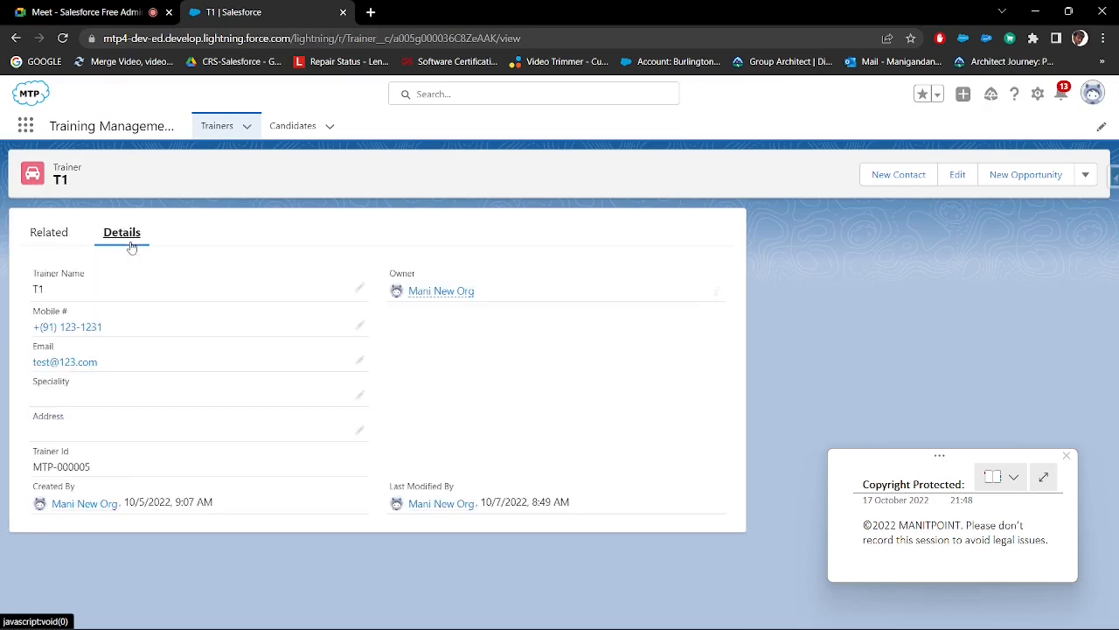
# Open the test PB candidate record and examine the fields in its details from Candidate Name down to Approval Status.
pyautogui.click(306, 135)
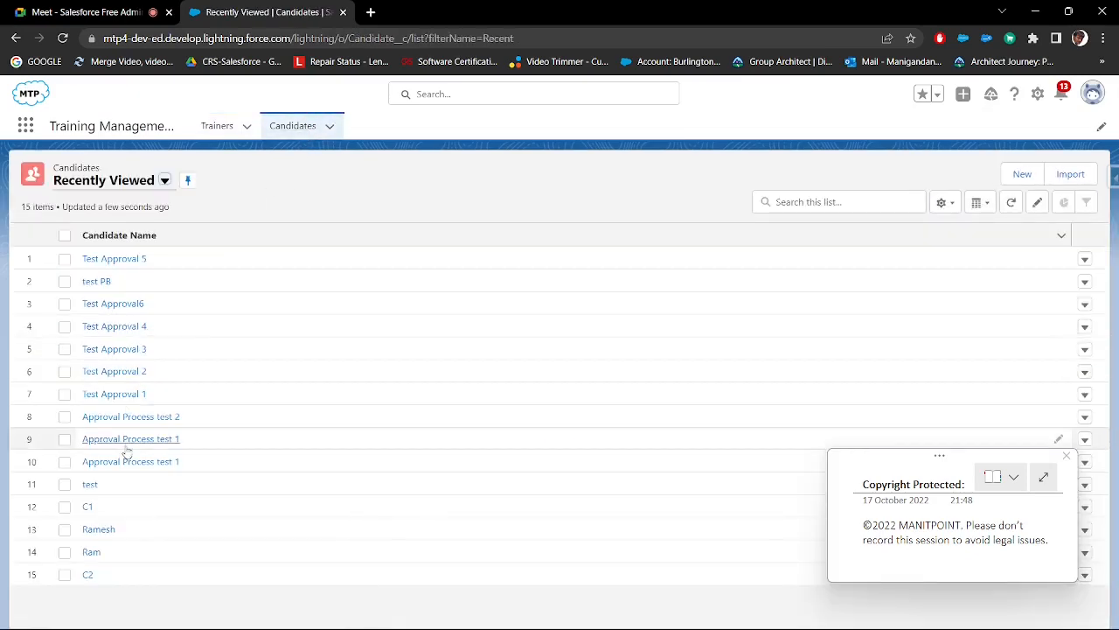
pyautogui.click(96, 282)
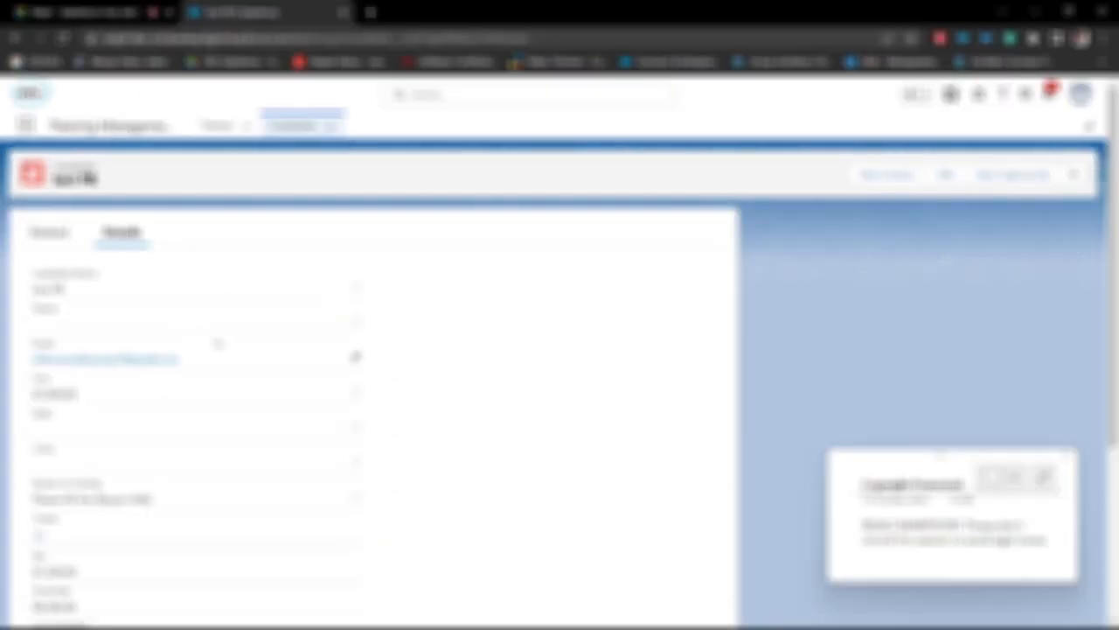
pyautogui.scroll(-3, 250, 353)
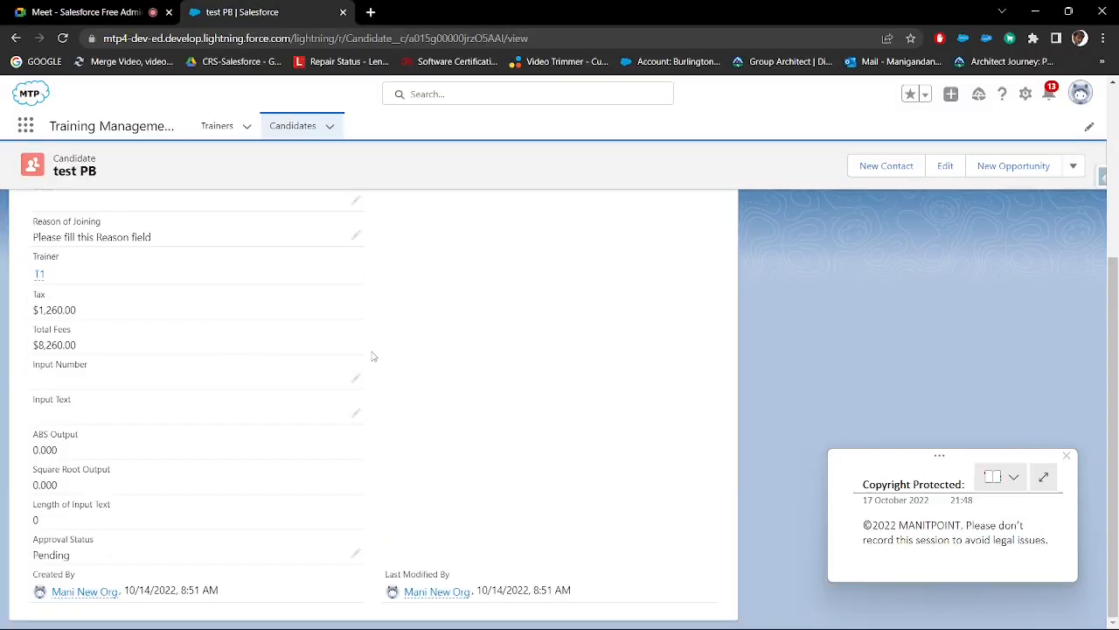
pyautogui.scroll(3, 324, 337)
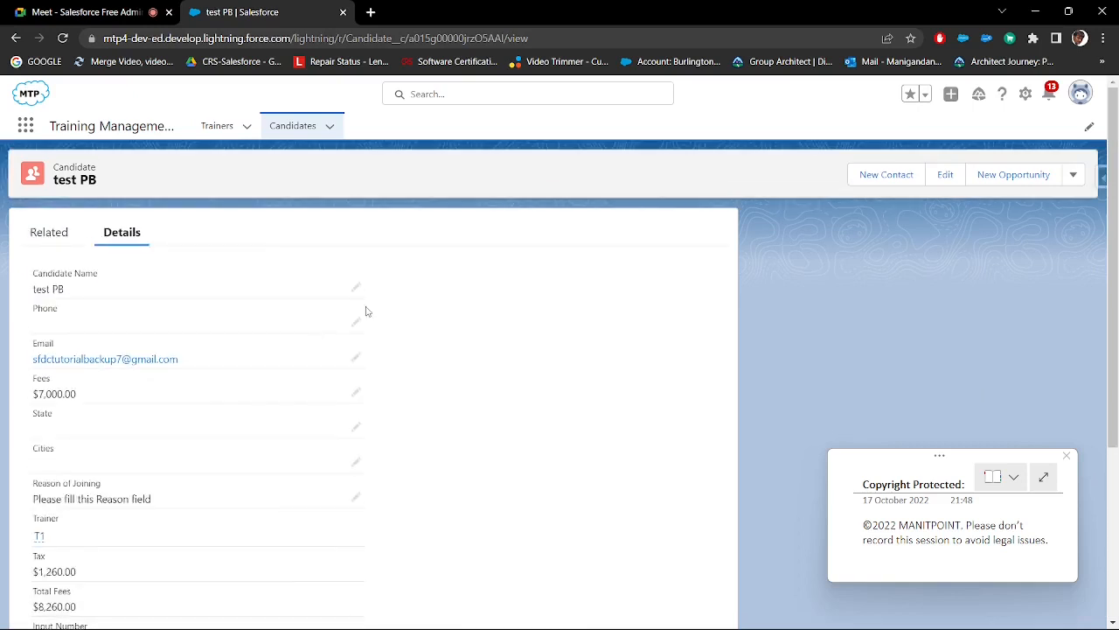
pyautogui.scroll(-3, 242, 530)
pyautogui.moveTo(367, 311); pyautogui.dragTo(242, 558)
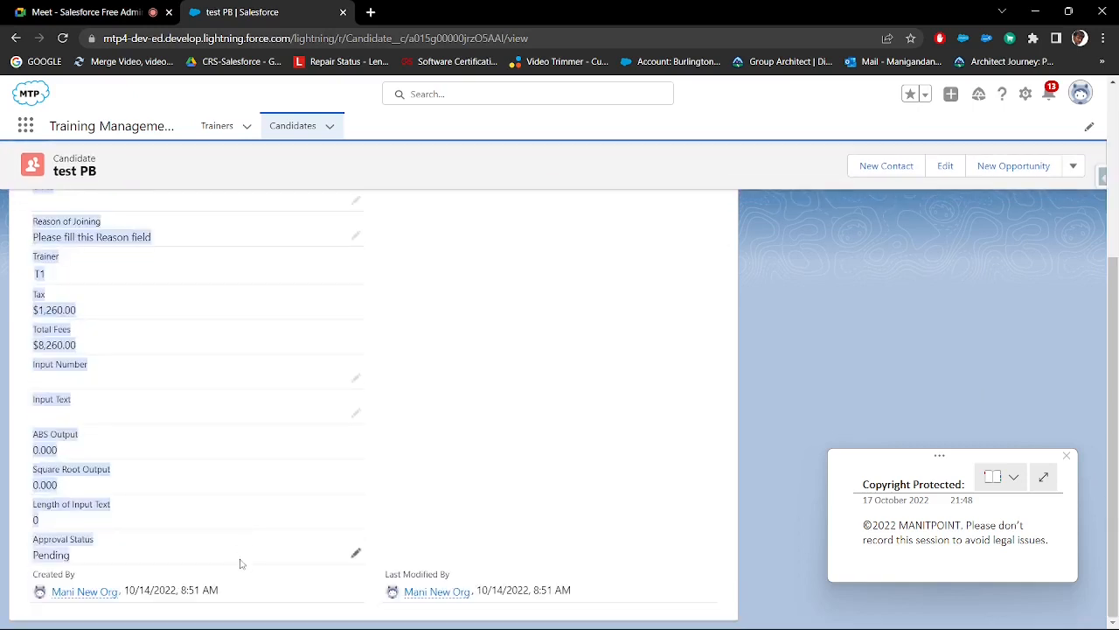
pyautogui.click(469, 339)
pyautogui.scroll(1, 469, 339)
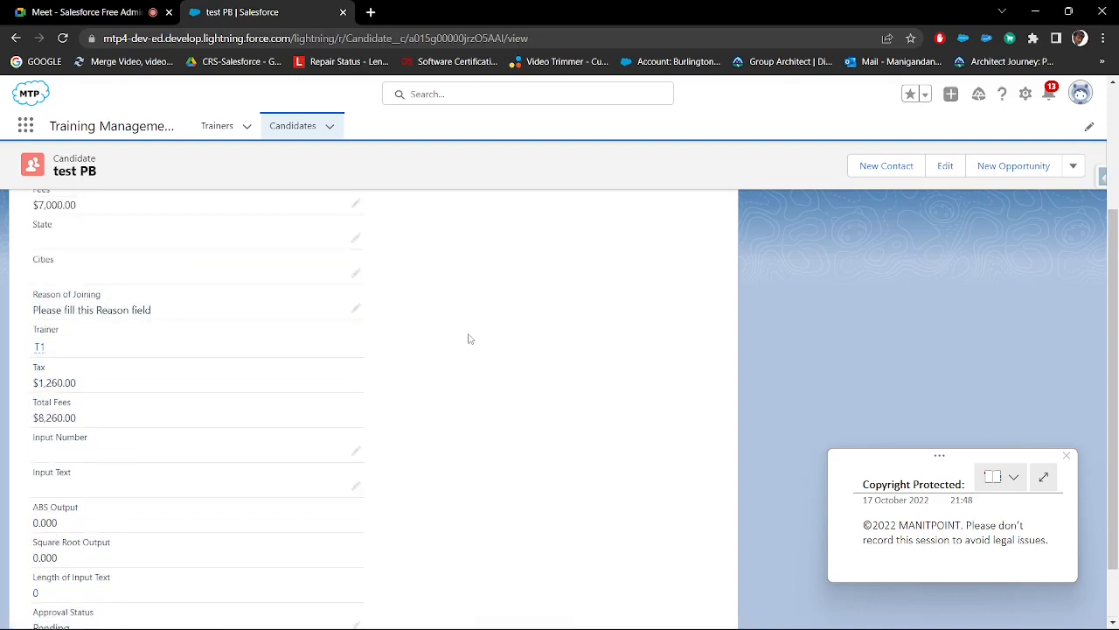
pyautogui.scroll(-1, 468, 338)
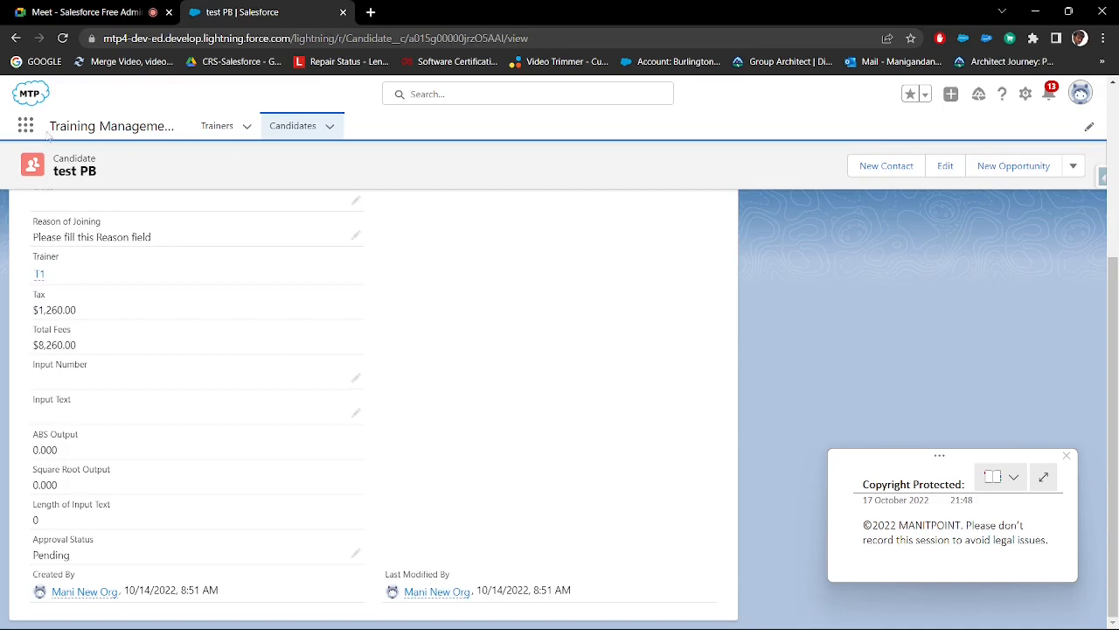
# Go from the candidate record to the full object list in Setup's Object Manager.
pyautogui.click(1025, 94)
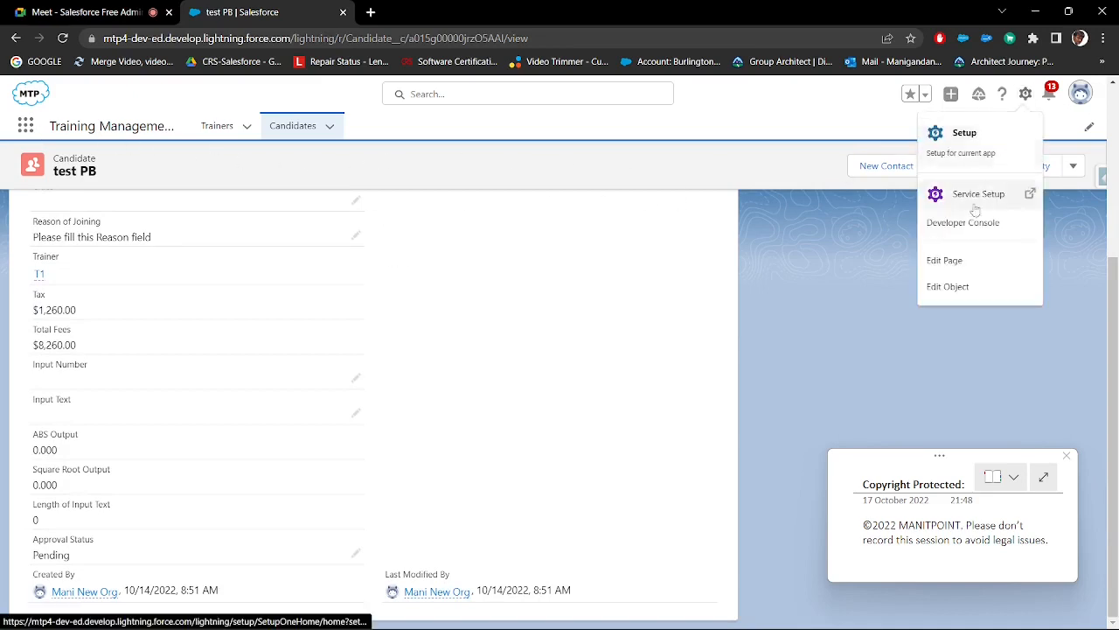
pyautogui.click(955, 289)
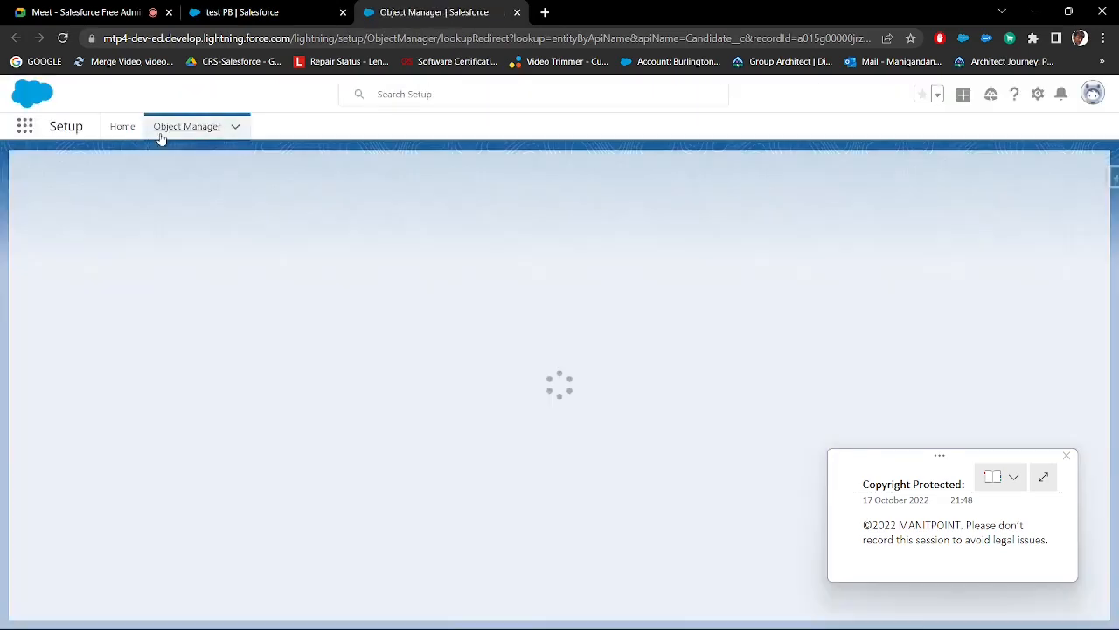
pyautogui.click(182, 126)
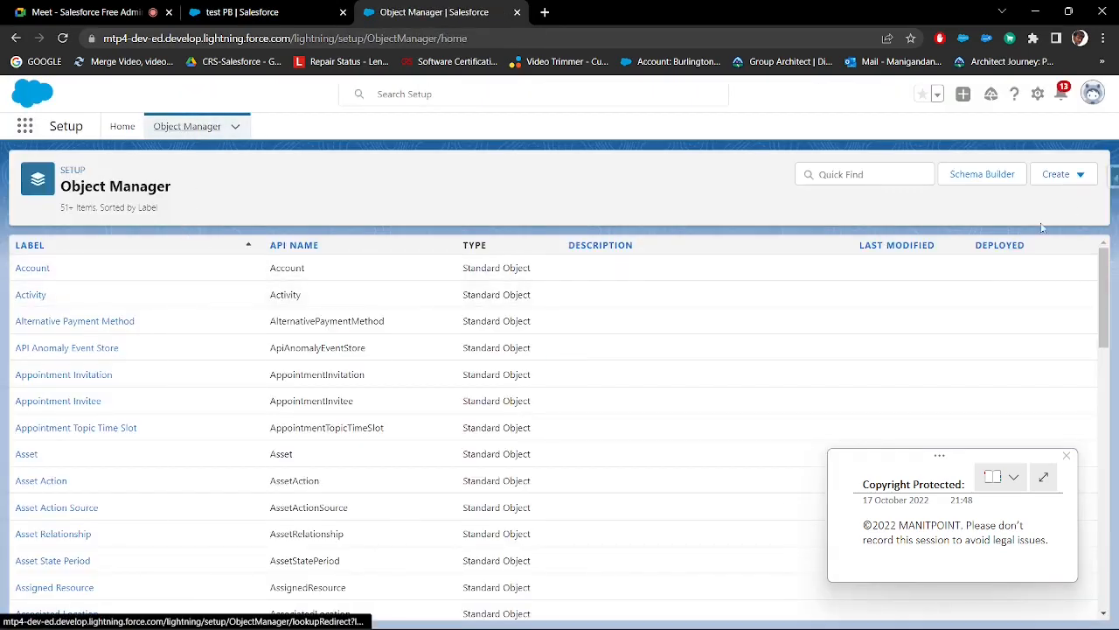
# Create and save a custom object with the label "test", plural label "tests" and object name "test".
pyautogui.click(1058, 174)
pyautogui.click(1040, 212)
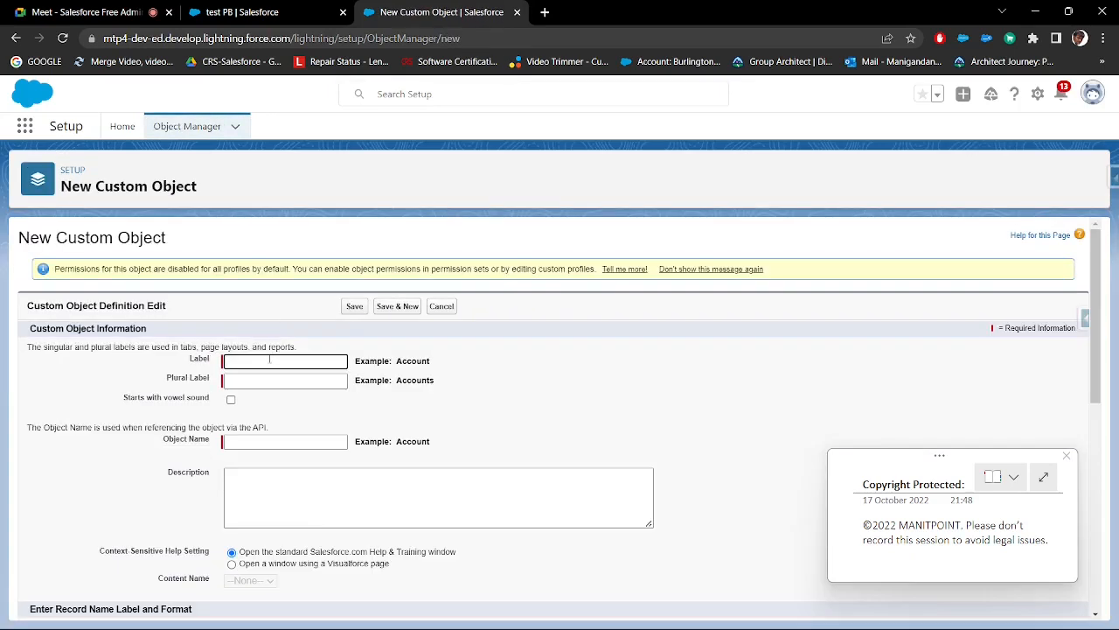
pyautogui.write('t')
pyautogui.press('Tab')
pyautogui.hotkey('shift', 'Tab')
pyautogui.click(342, 380)
pyautogui.write('test')
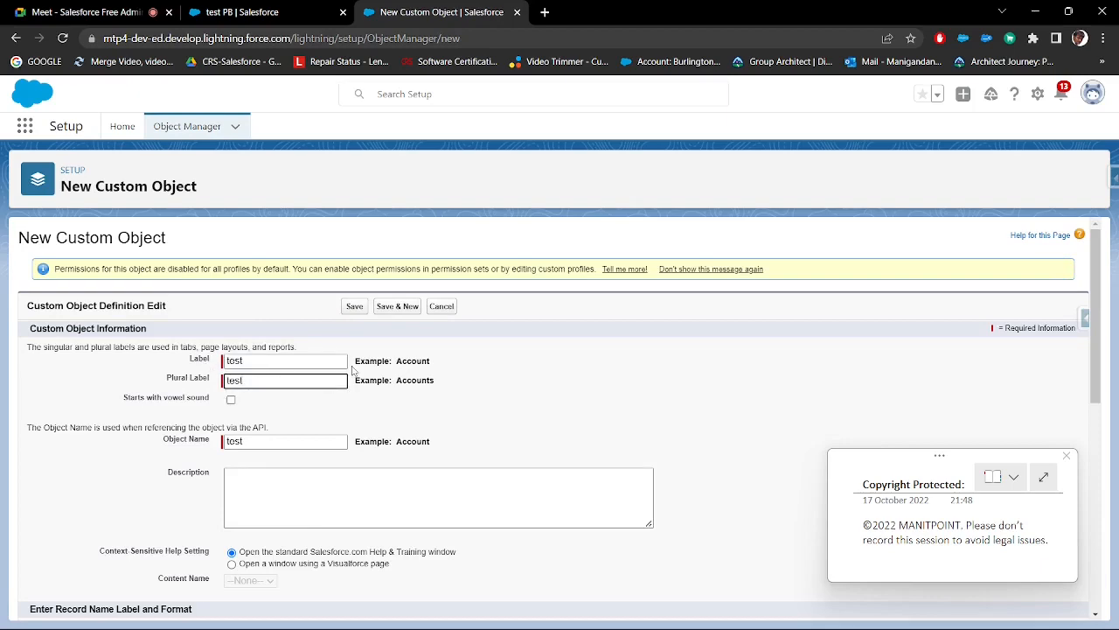
pyautogui.scroll(-3, 367, 317)
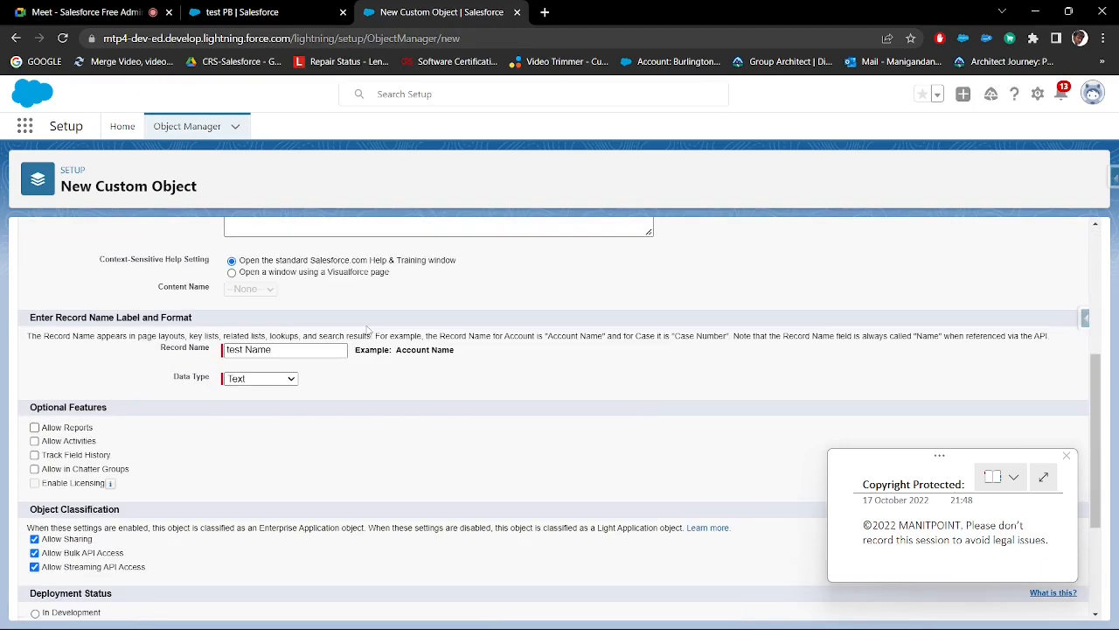
pyautogui.scroll(-2, 367, 329)
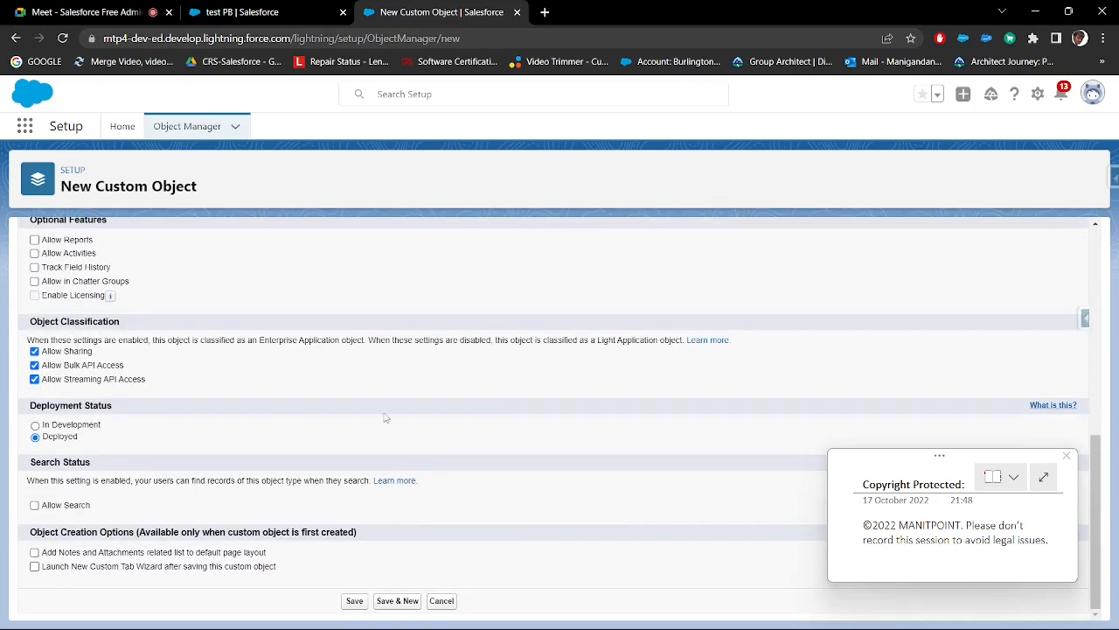
pyautogui.click(356, 602)
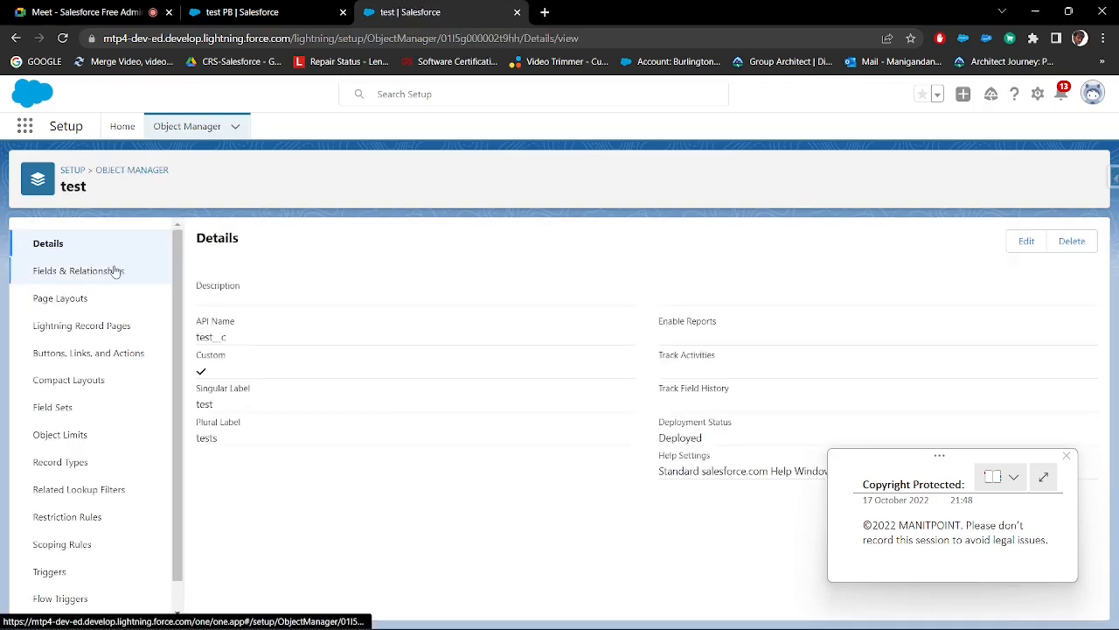
# Open the test Layout from the page layouts of the test object.
pyautogui.click(86, 303)
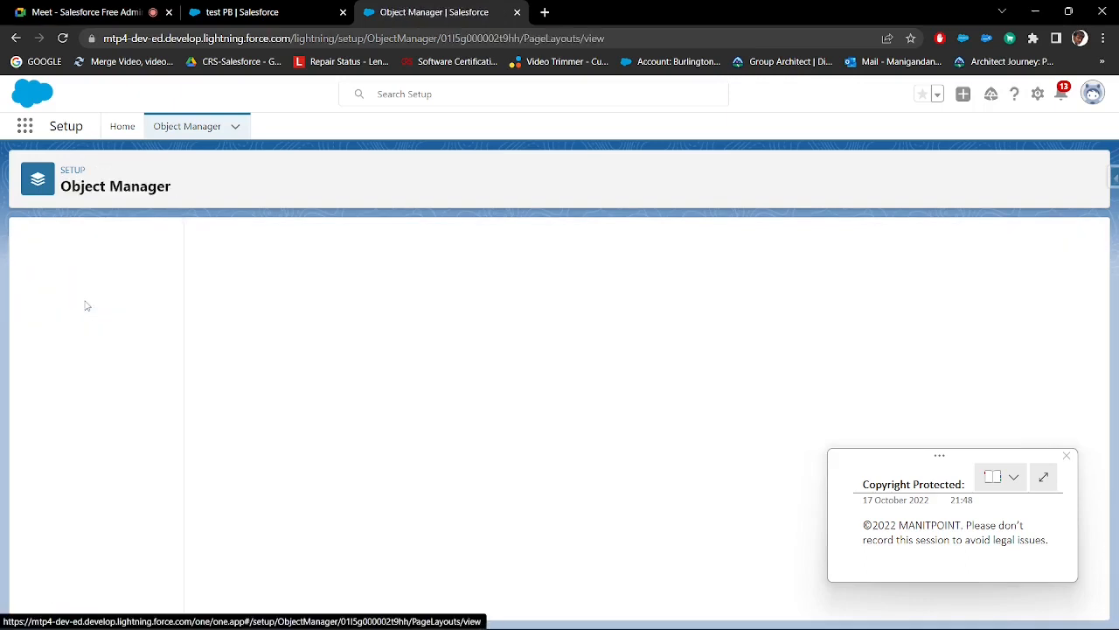
pyautogui.moveTo(248, 306); pyautogui.dragTo(192, 313)
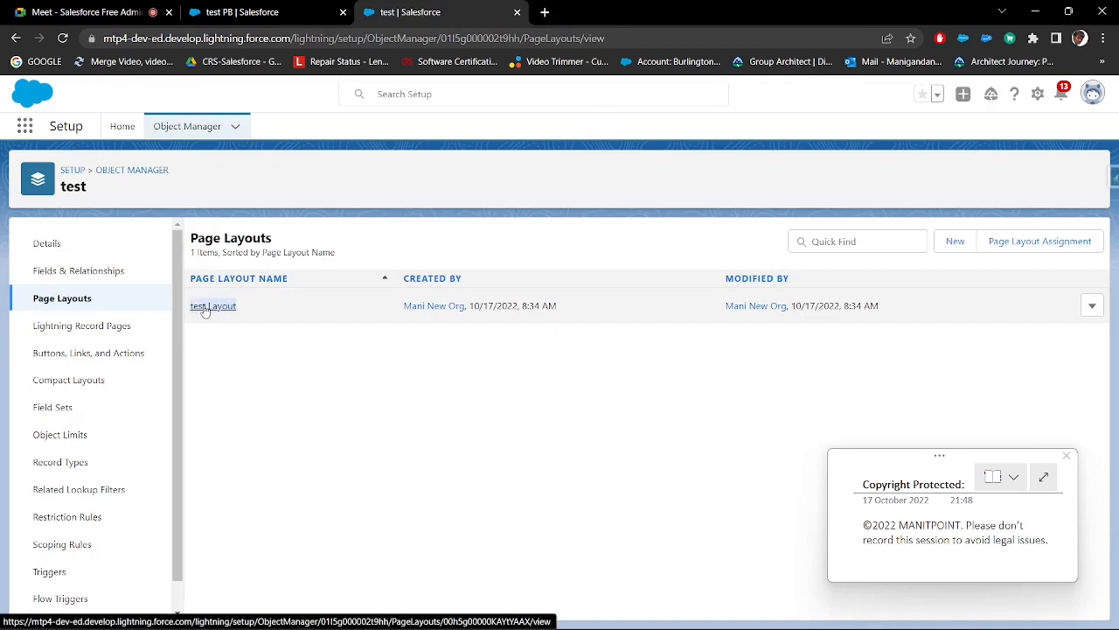
pyautogui.click(205, 311)
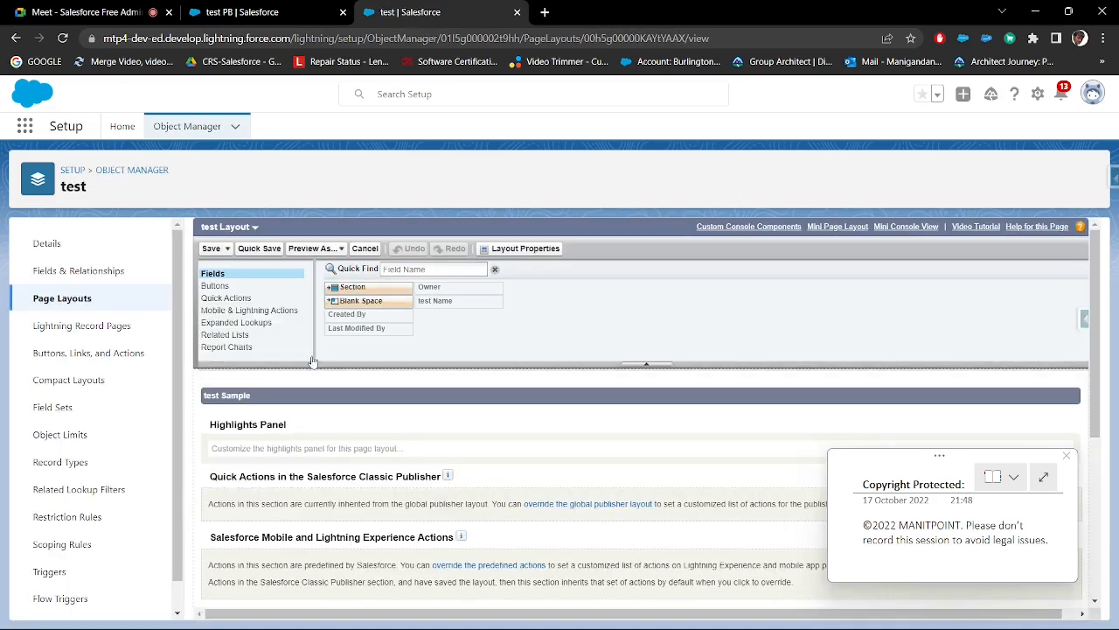
# Return to the test PB record and open the list of page layouts for its Candidate object.
pyautogui.click(295, 18)
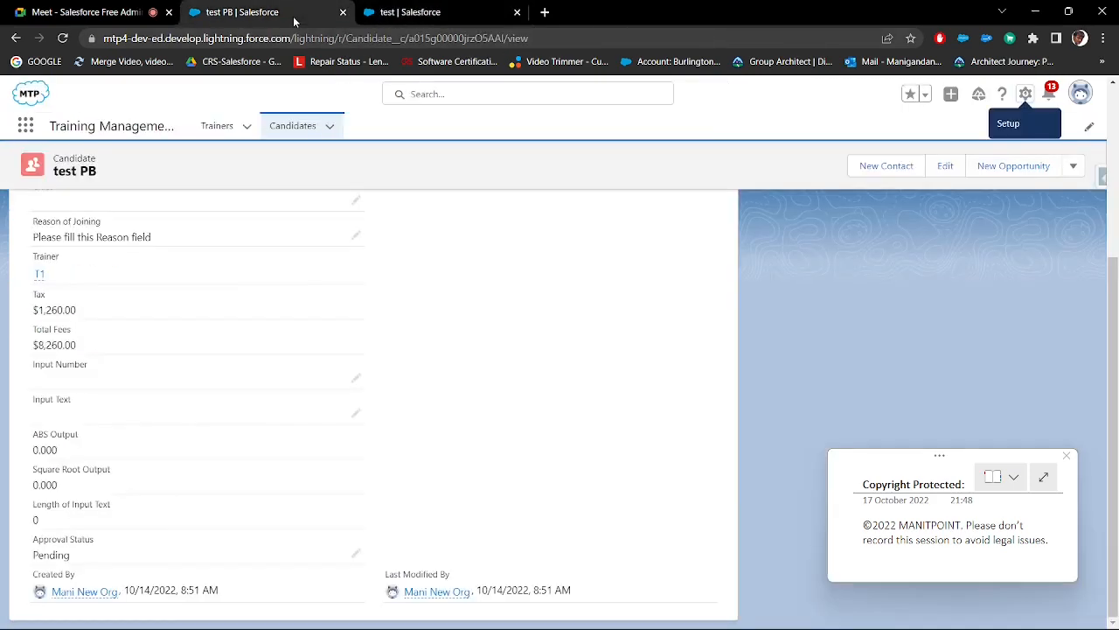
pyautogui.click(1026, 93)
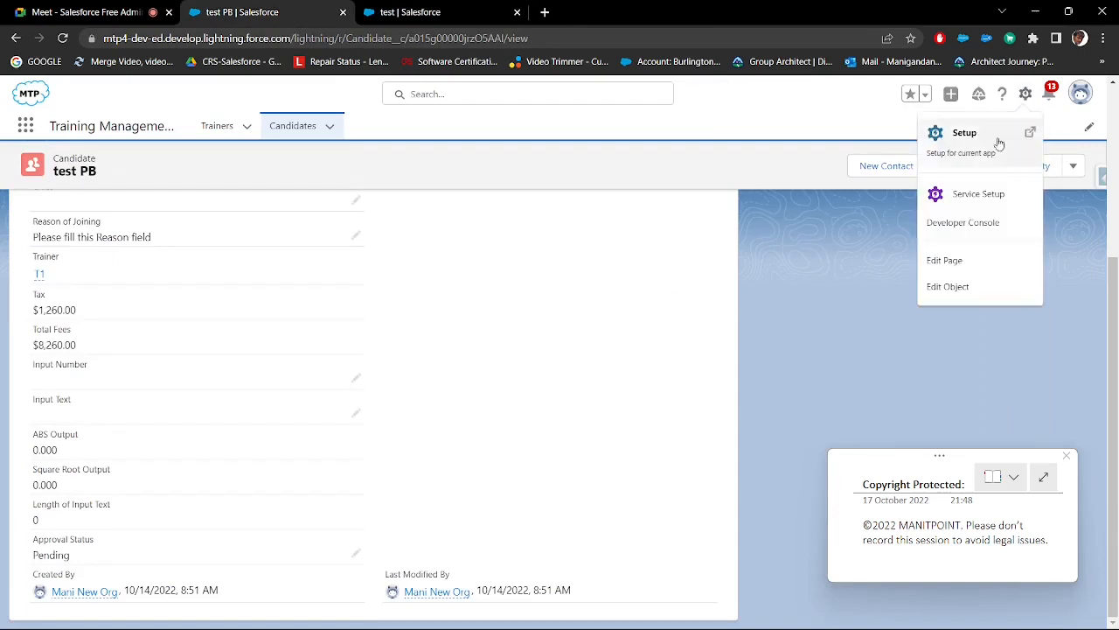
pyautogui.click(947, 287)
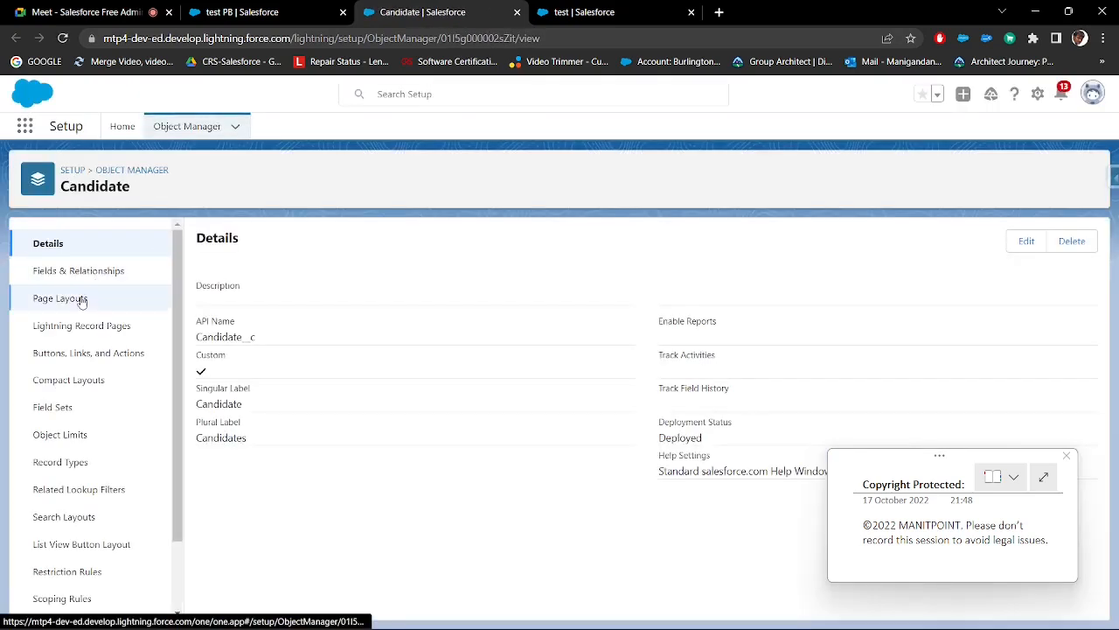
pyautogui.click(78, 299)
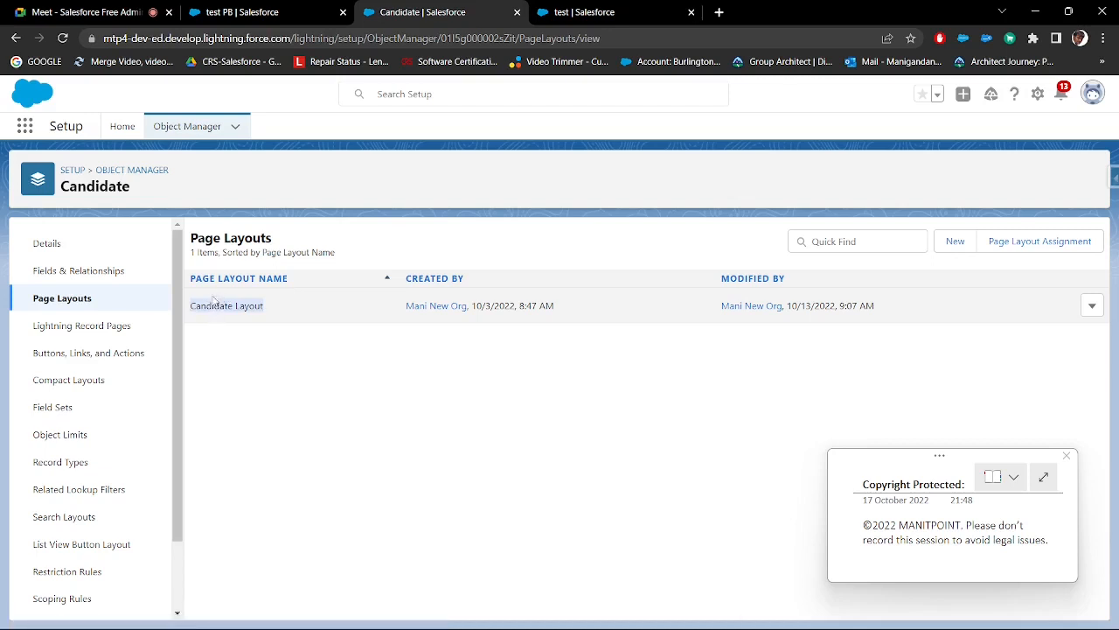
# Revisit the test object's layout for comparison, and open the Candidate Layout in the page layout editor.
pyautogui.hotkey('ctrl', 'Tab')
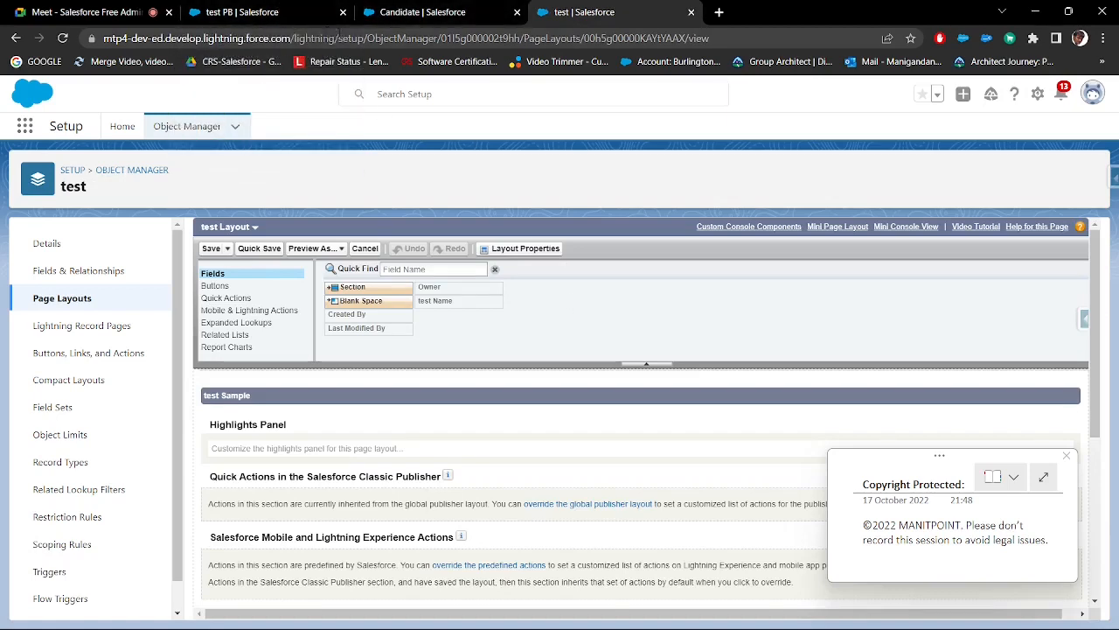
pyautogui.click(445, 17)
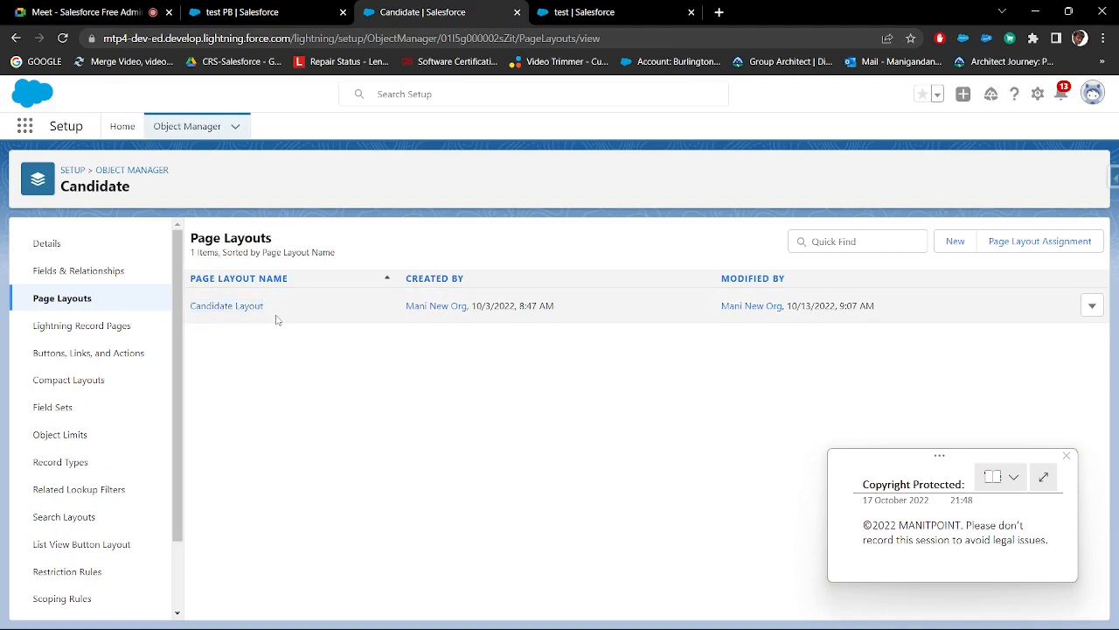
pyautogui.click(1092, 306)
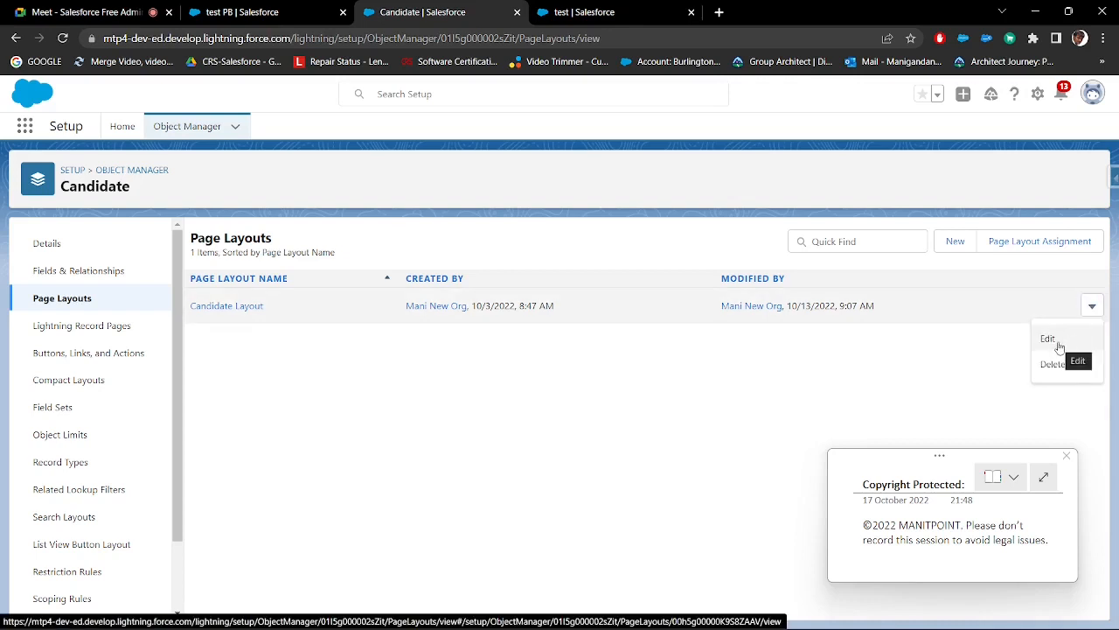
pyautogui.click(244, 307)
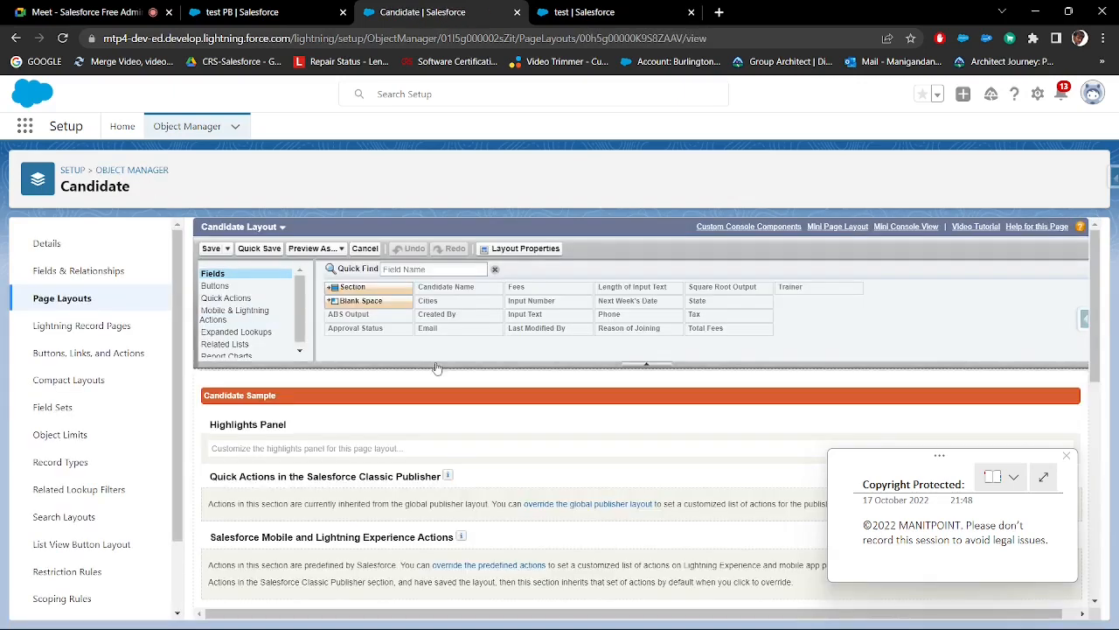
# Examine the fields and sections of the Candidate Layout, from the Information section down to Mobile Cards.
pyautogui.scroll(-5, 444, 384)
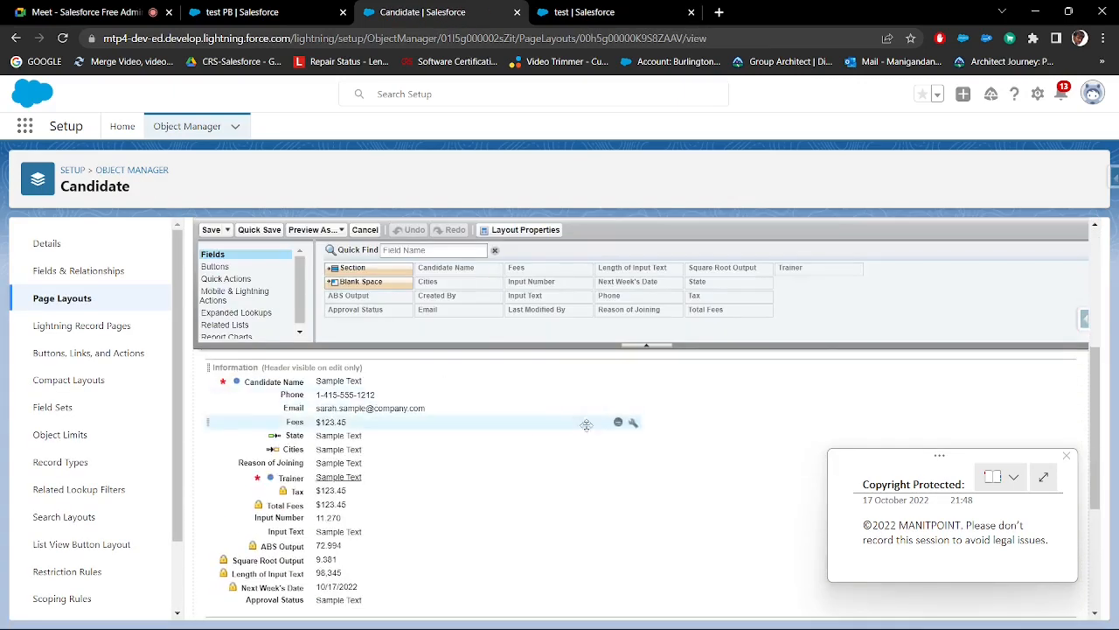
pyautogui.scroll(-2, 428, 429)
pyautogui.scroll(1, 384, 483)
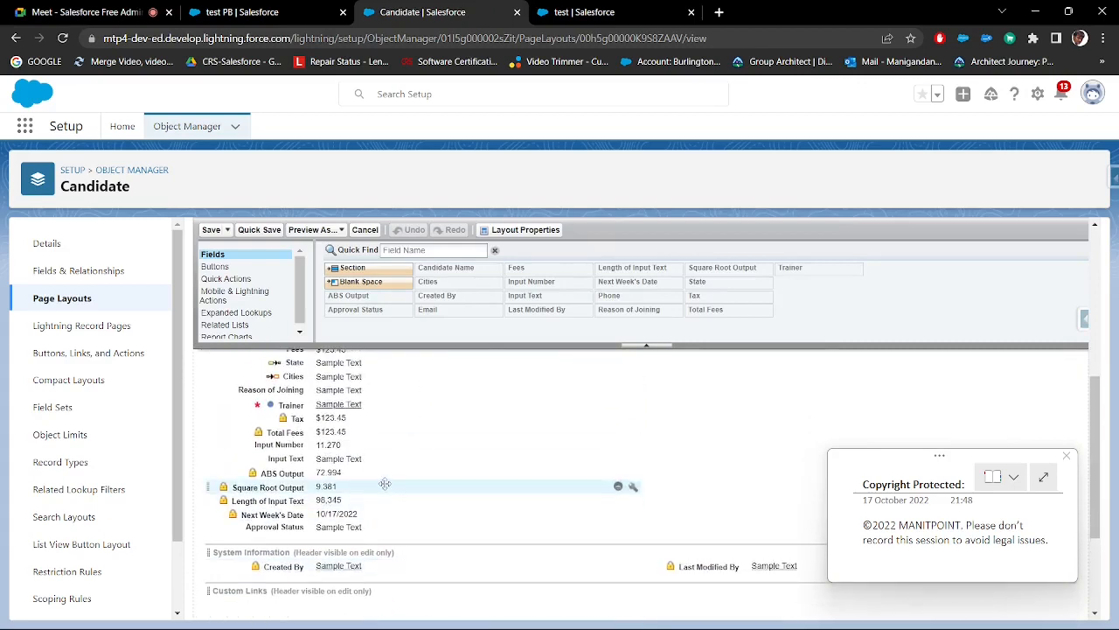
pyautogui.scroll(1, 385, 483)
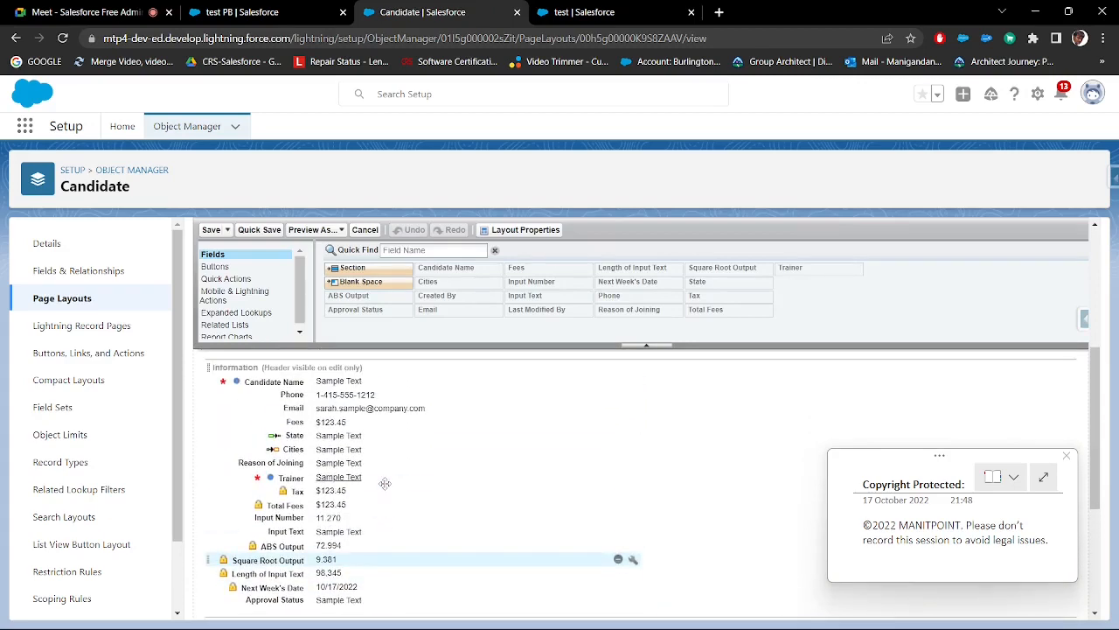
pyautogui.scroll(-3, 384, 483)
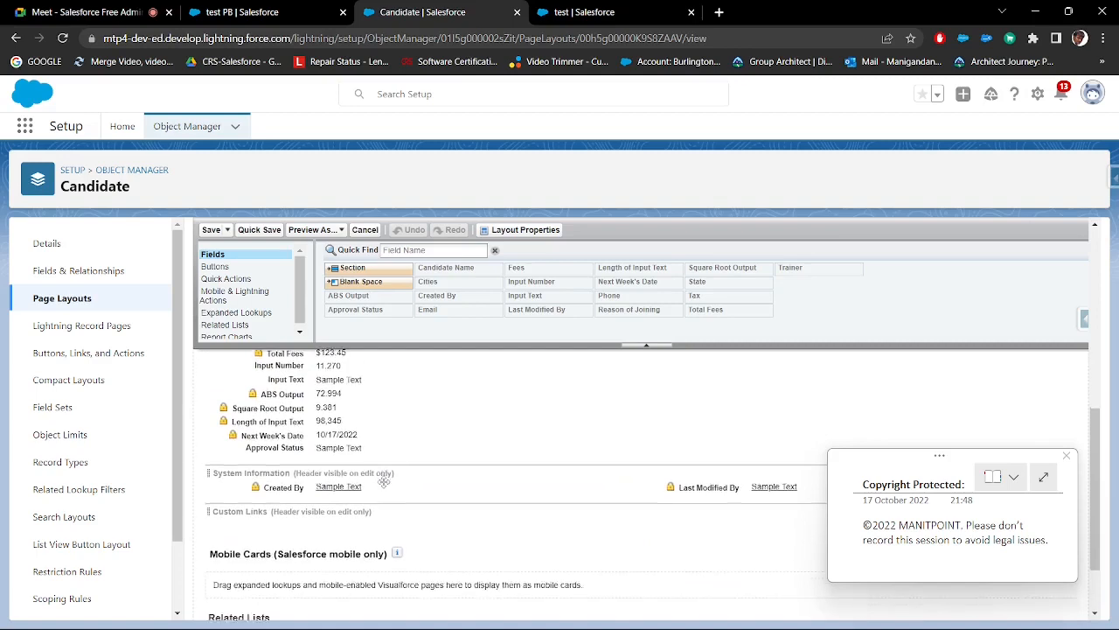
pyautogui.scroll(3, 383, 525)
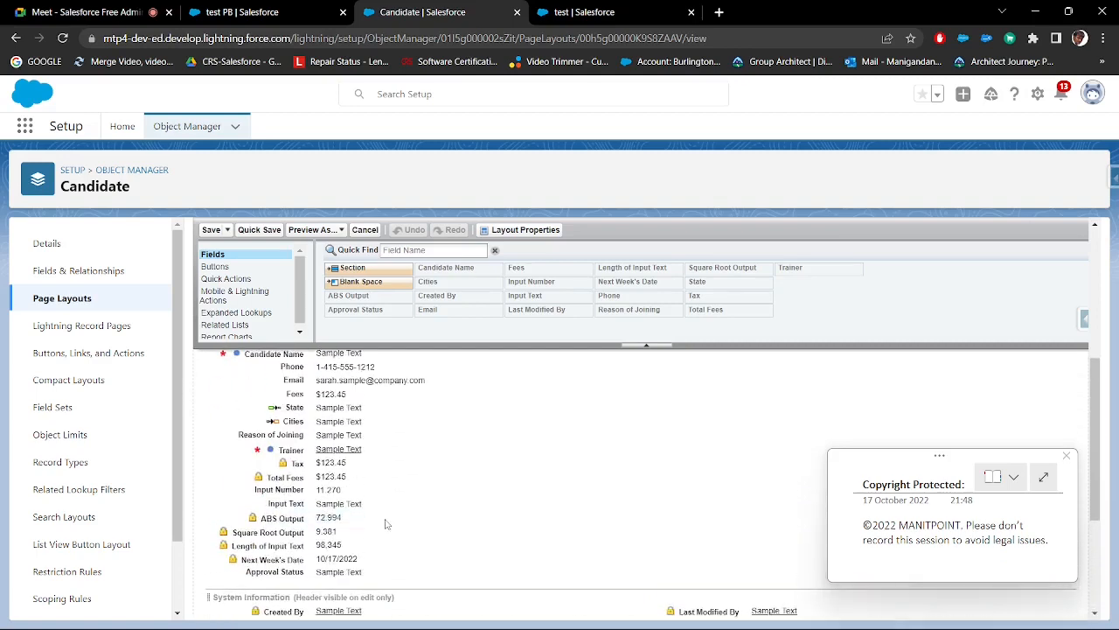
pyautogui.scroll(1, 413, 497)
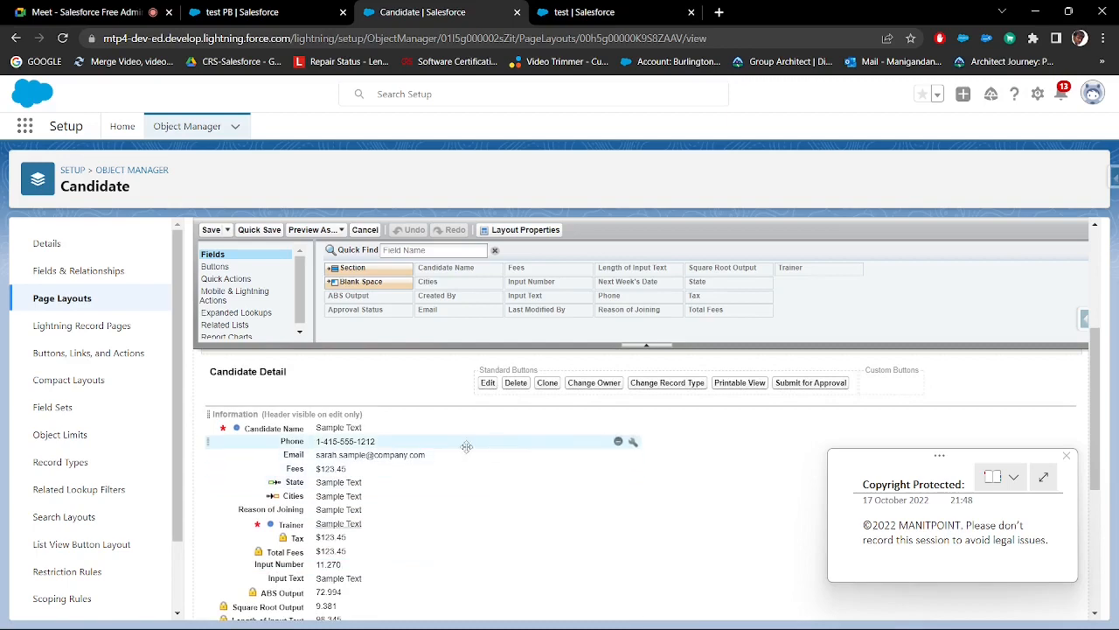
pyautogui.scroll(-1, 440, 448)
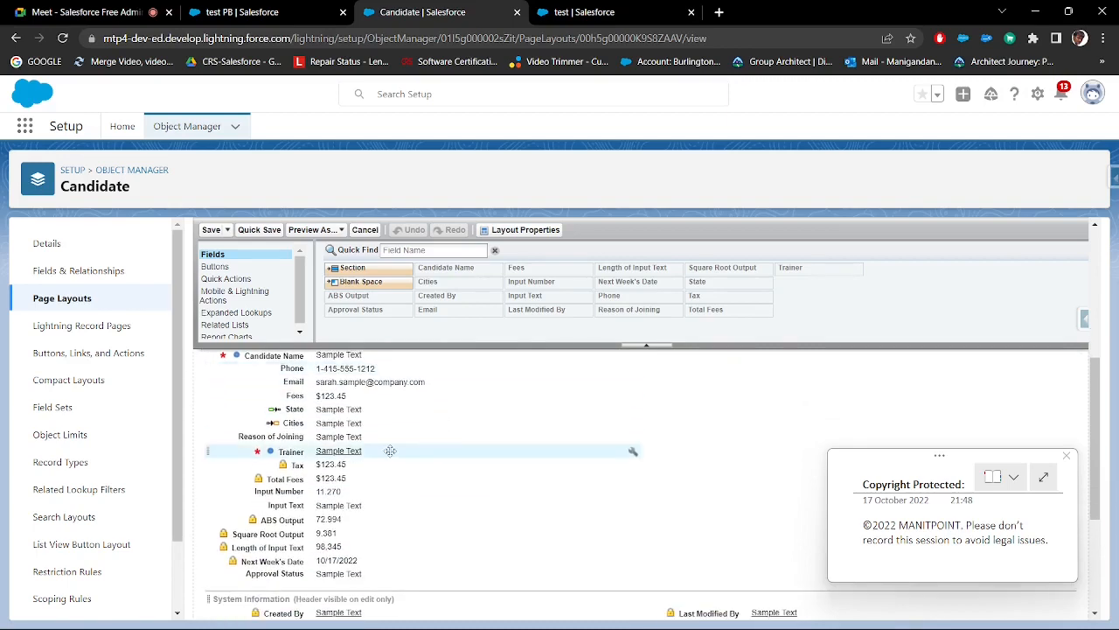
# Examine the default sections of the test object's layout for comparison, and close its browser tab.
pyautogui.hotkey('ctrl', 'Tab')
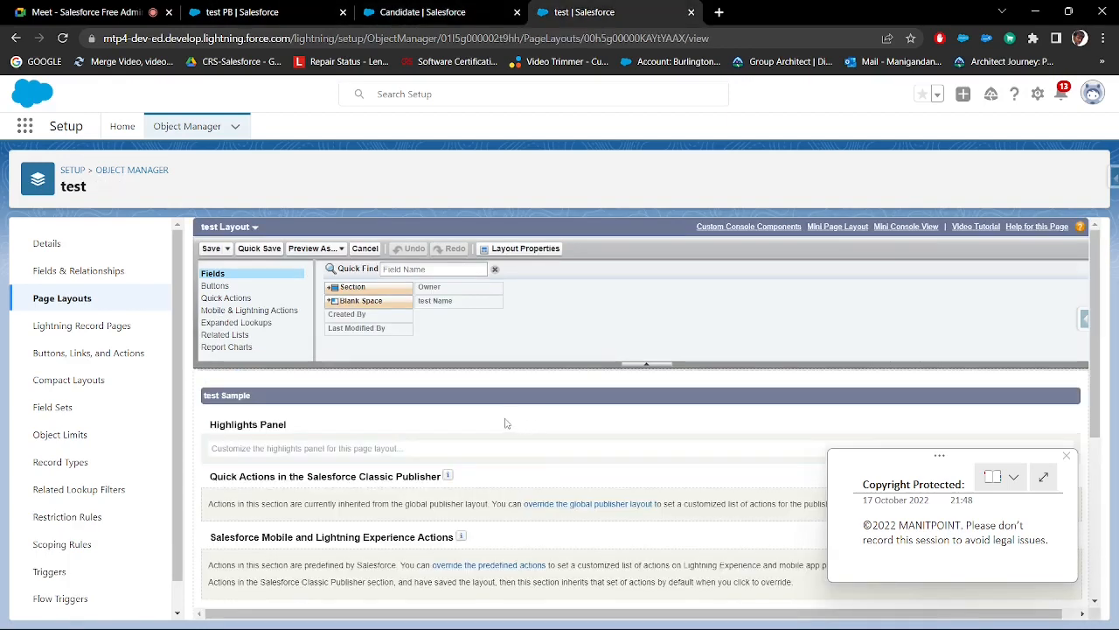
pyautogui.scroll(-3, 505, 423)
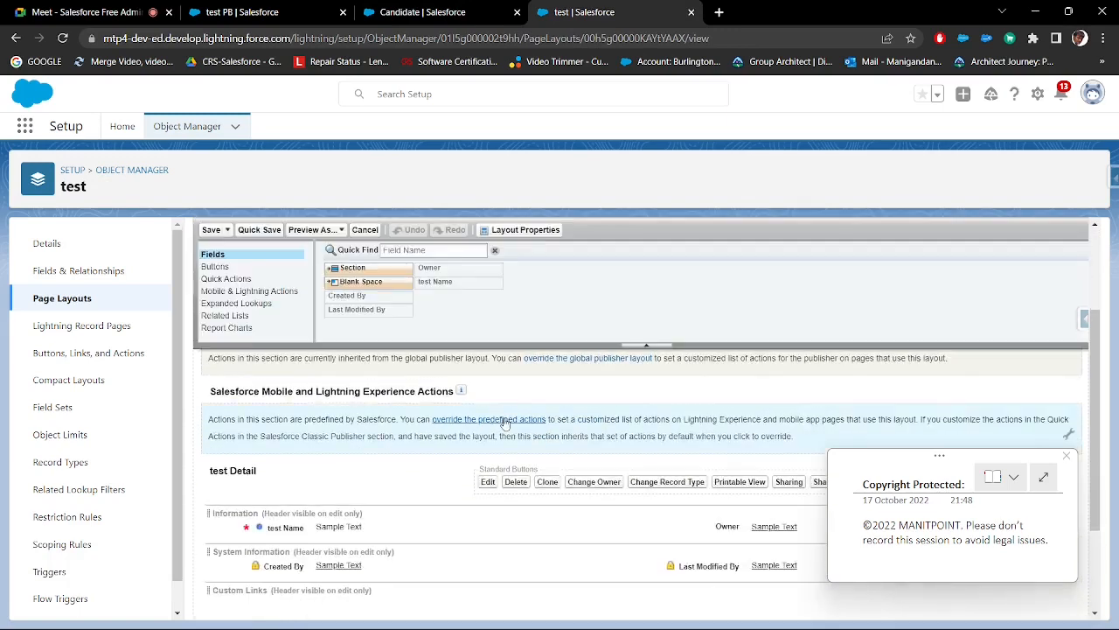
pyautogui.scroll(-3, 505, 424)
pyautogui.scroll(5, 504, 423)
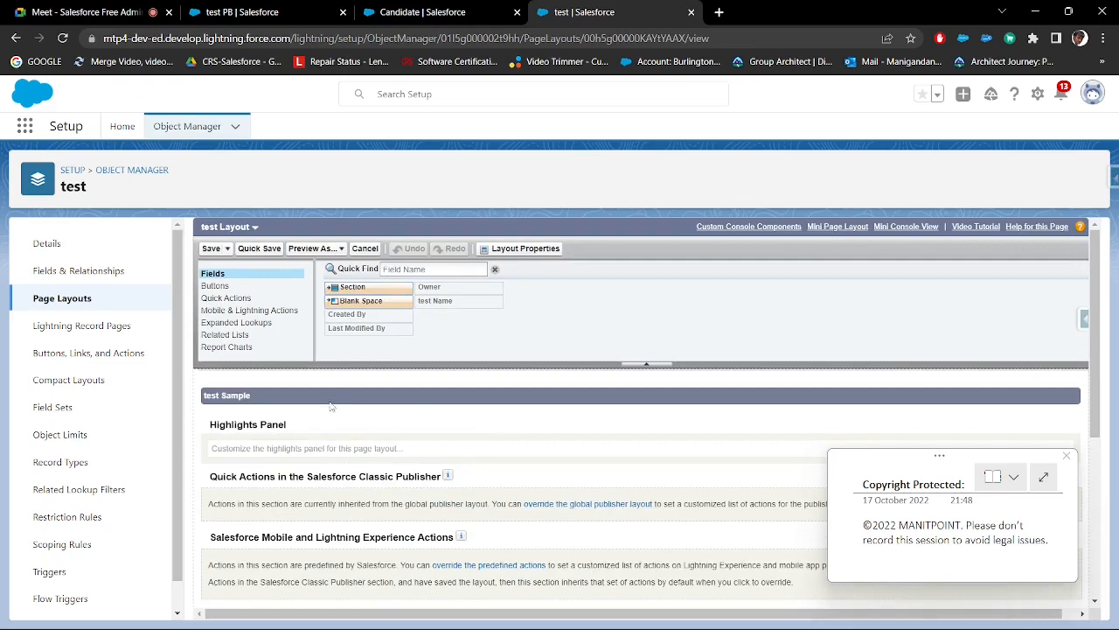
pyautogui.scroll(-5, 373, 433)
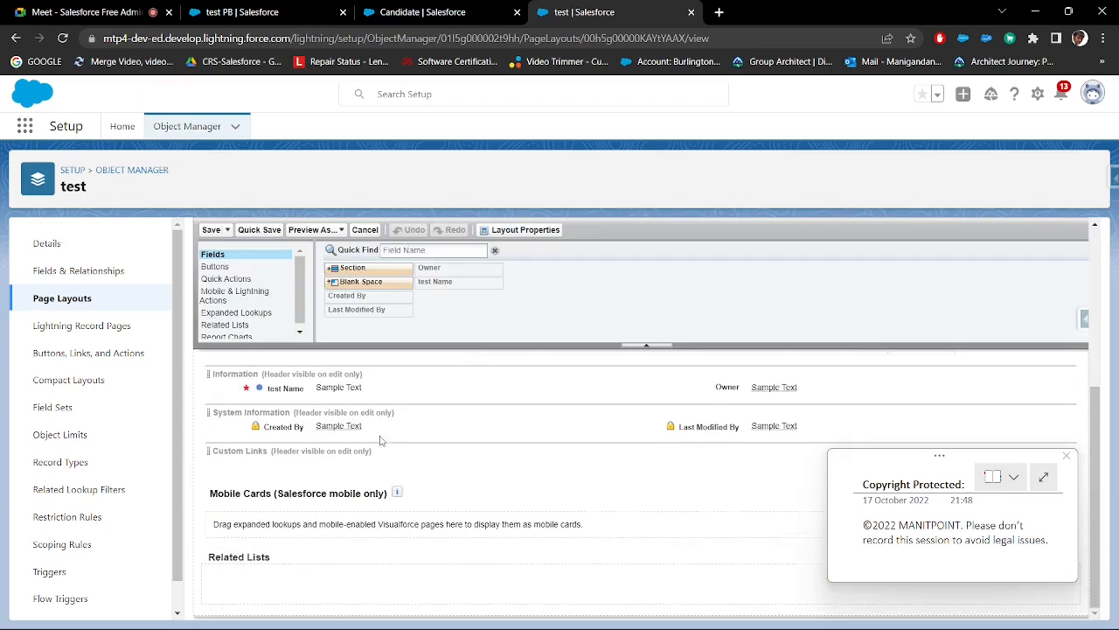
pyautogui.scroll(2, 372, 433)
pyautogui.scroll(3, 462, 390)
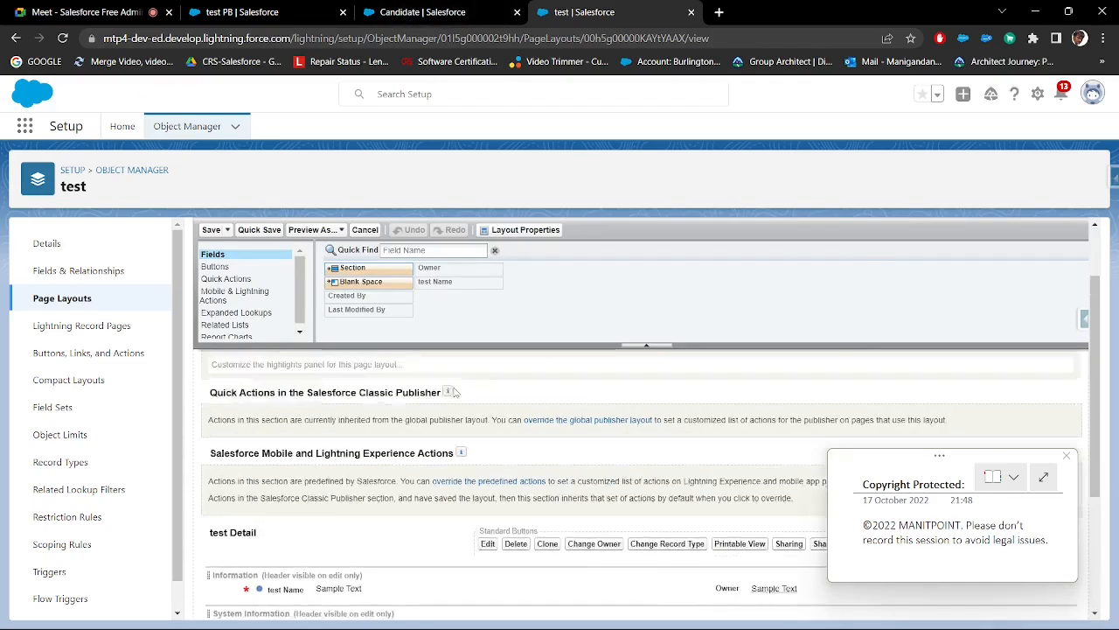
pyautogui.click(691, 11)
# Try moving Next Week's Date, Length of Input Text, Square Root Output and Total Fees to the Information section's second column, and cancel the layout edits.
pyautogui.scroll(1, 472, 427)
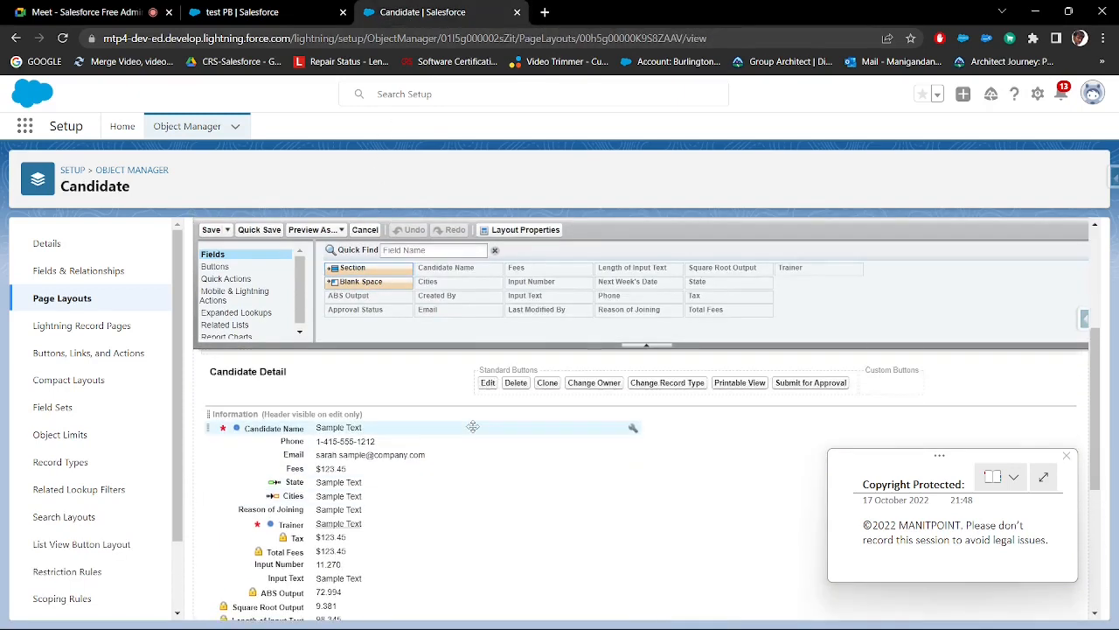
pyautogui.scroll(-1, 475, 449)
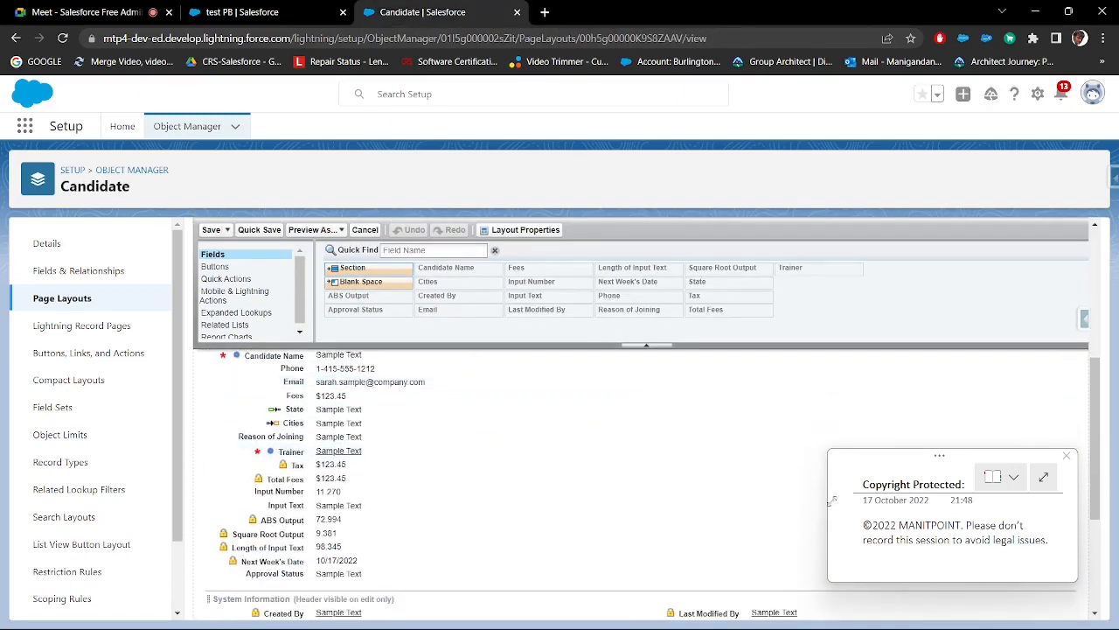
pyautogui.moveTo(844, 455); pyautogui.dragTo(844, 484)
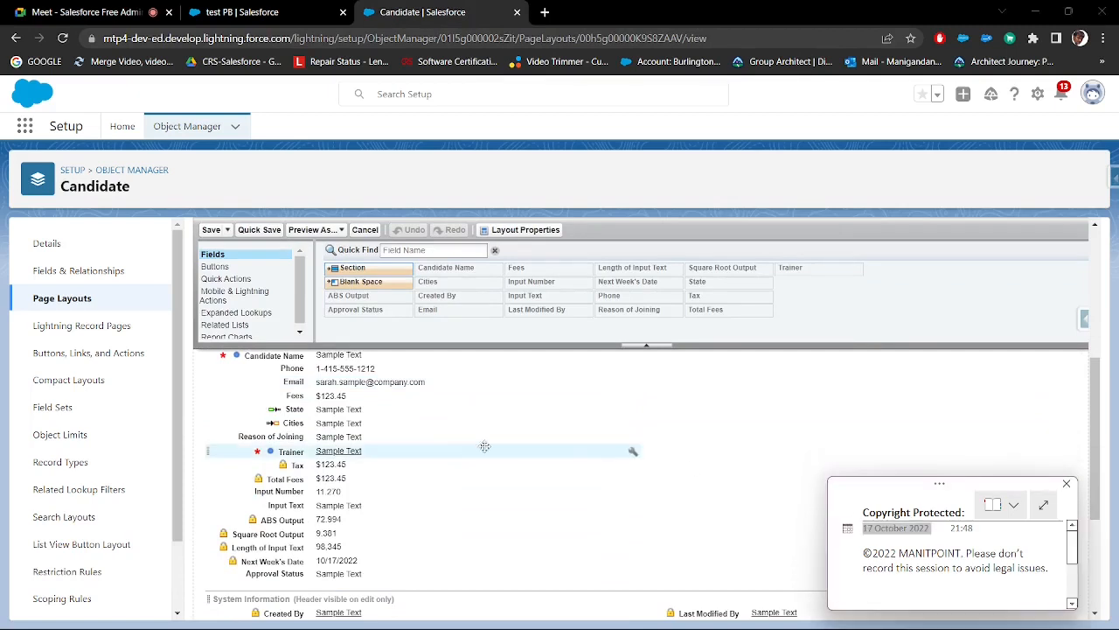
pyautogui.scroll(1, 464, 445)
pyautogui.scroll(-1, 464, 445)
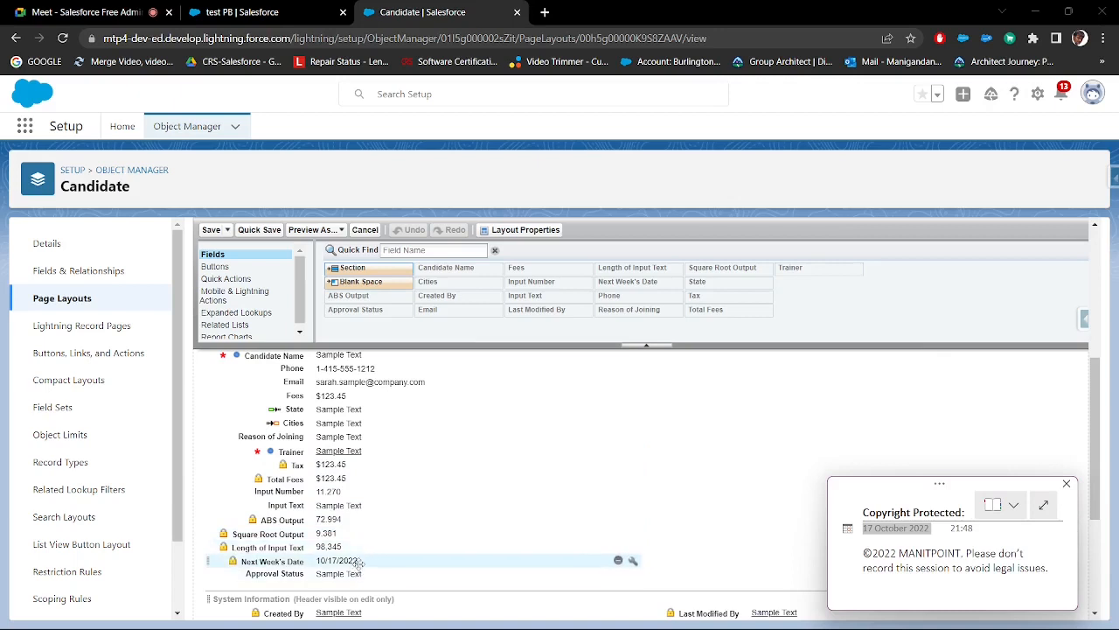
pyautogui.moveTo(359, 562); pyautogui.dragTo(757, 453)
pyautogui.moveTo(350, 553); pyautogui.dragTo(717, 438)
pyautogui.moveTo(271, 533); pyautogui.dragTo(678, 442)
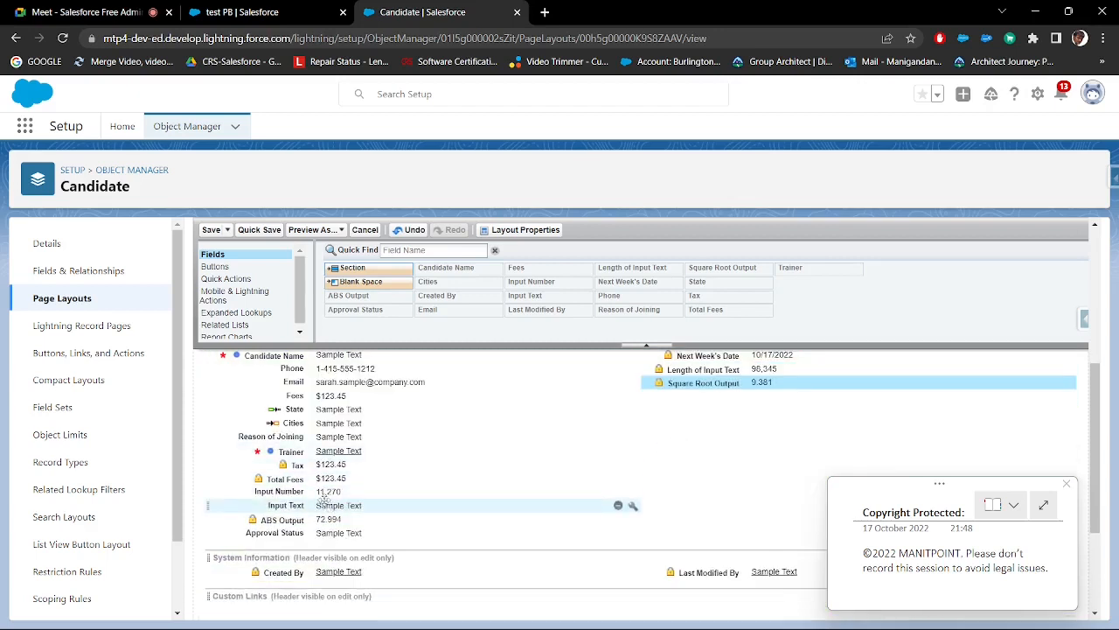
pyautogui.moveTo(328, 478); pyautogui.dragTo(688, 440)
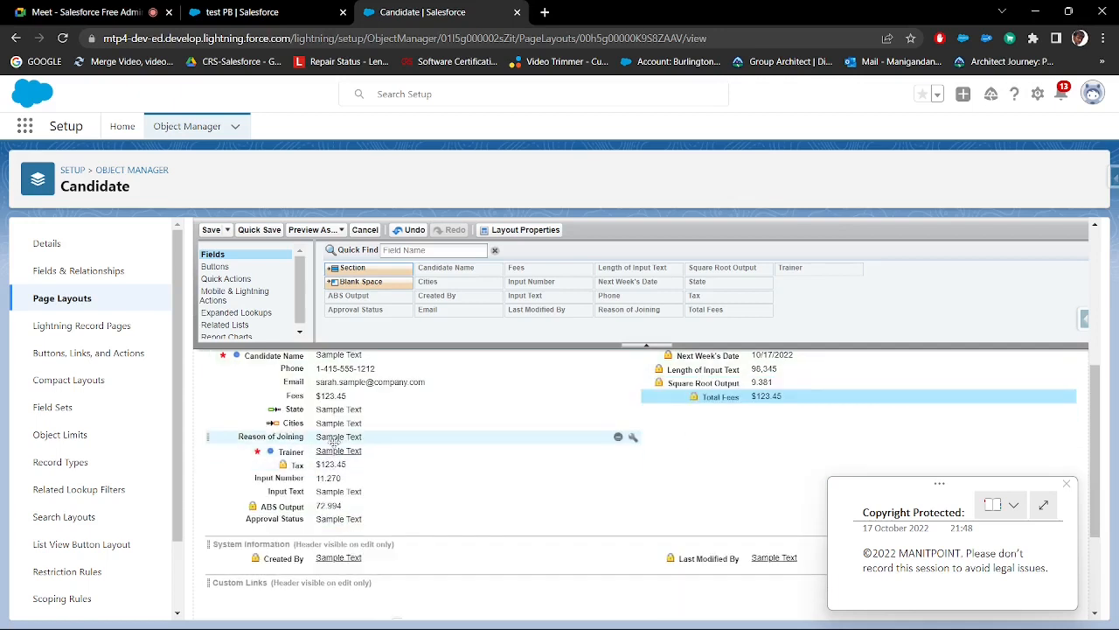
pyautogui.scroll(2, 539, 433)
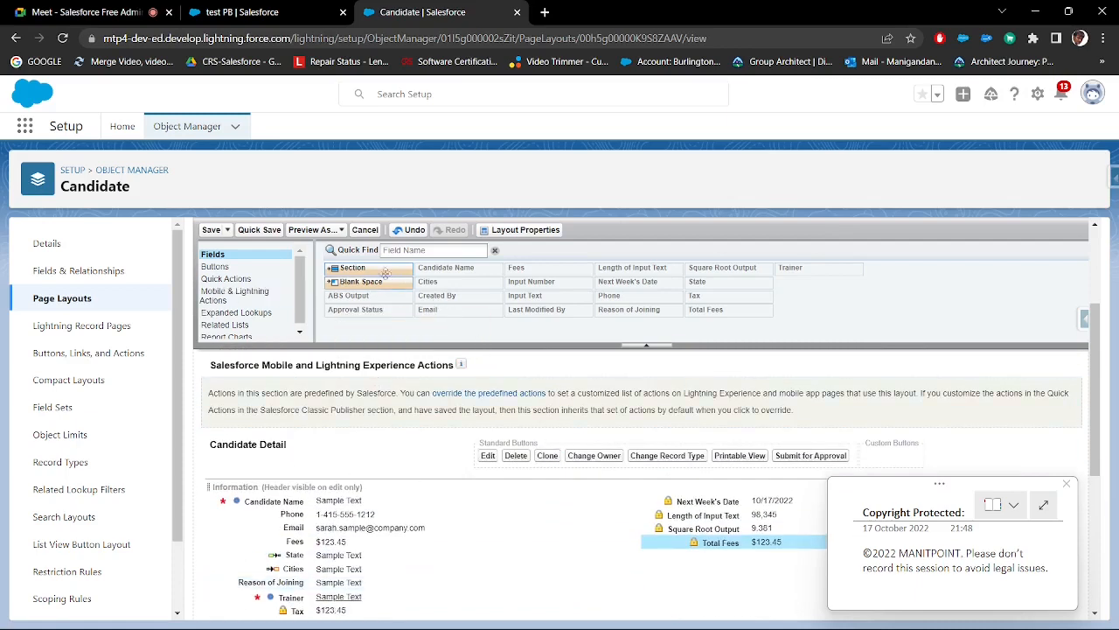
pyautogui.click(366, 230)
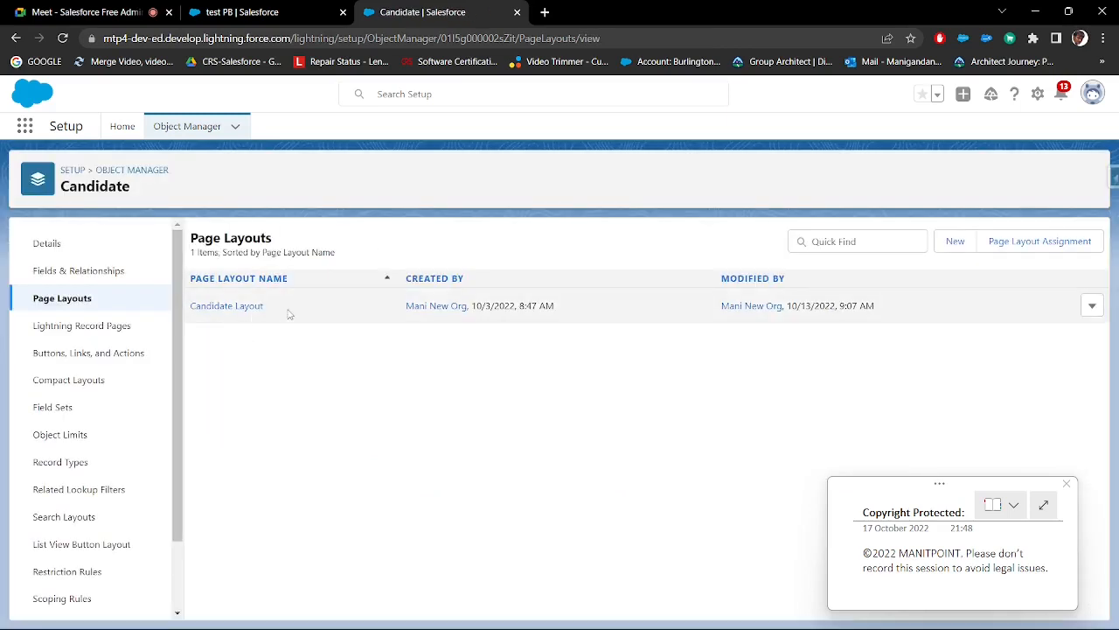
# Start a new page layout for the Candidate object with Candidate Layout as the existing page layout to clone.
pyautogui.moveTo(290, 310); pyautogui.dragTo(191, 306)
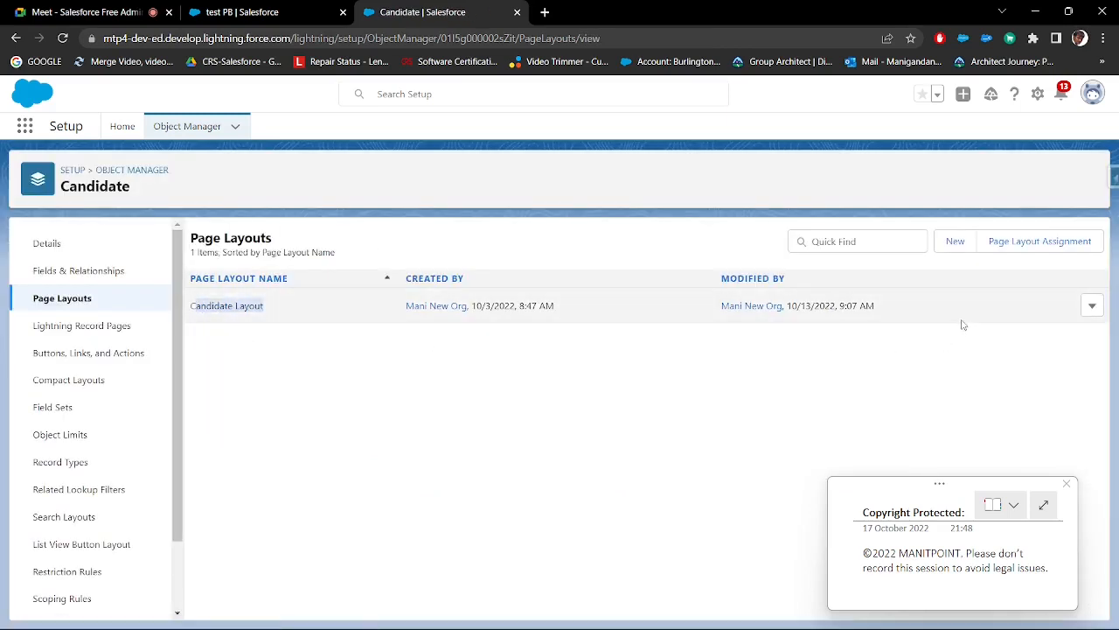
pyautogui.click(955, 246)
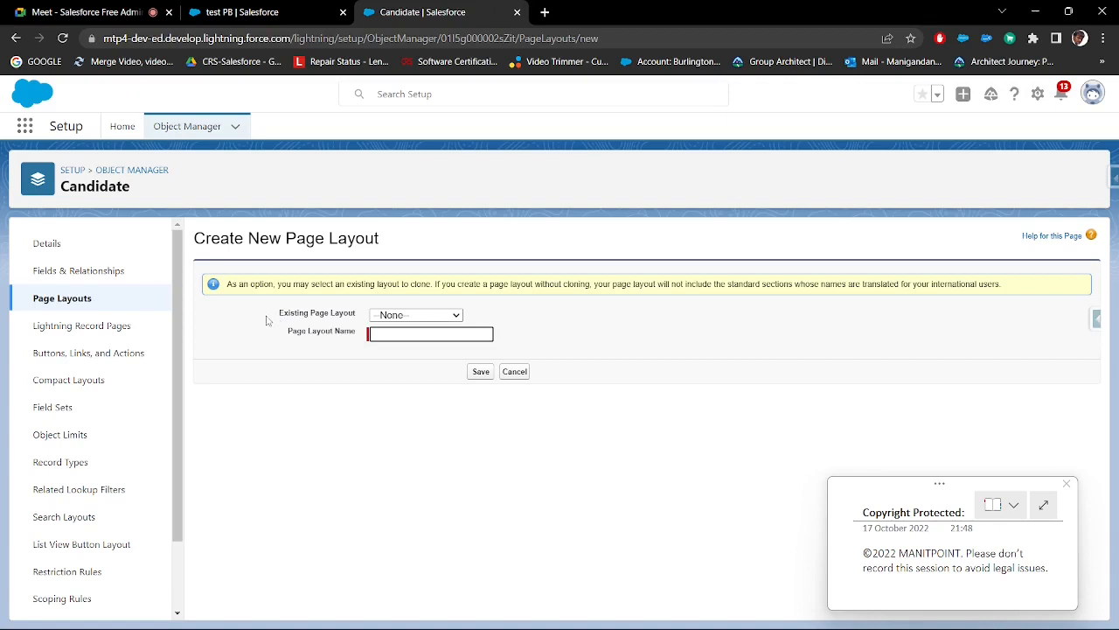
pyautogui.click(385, 317)
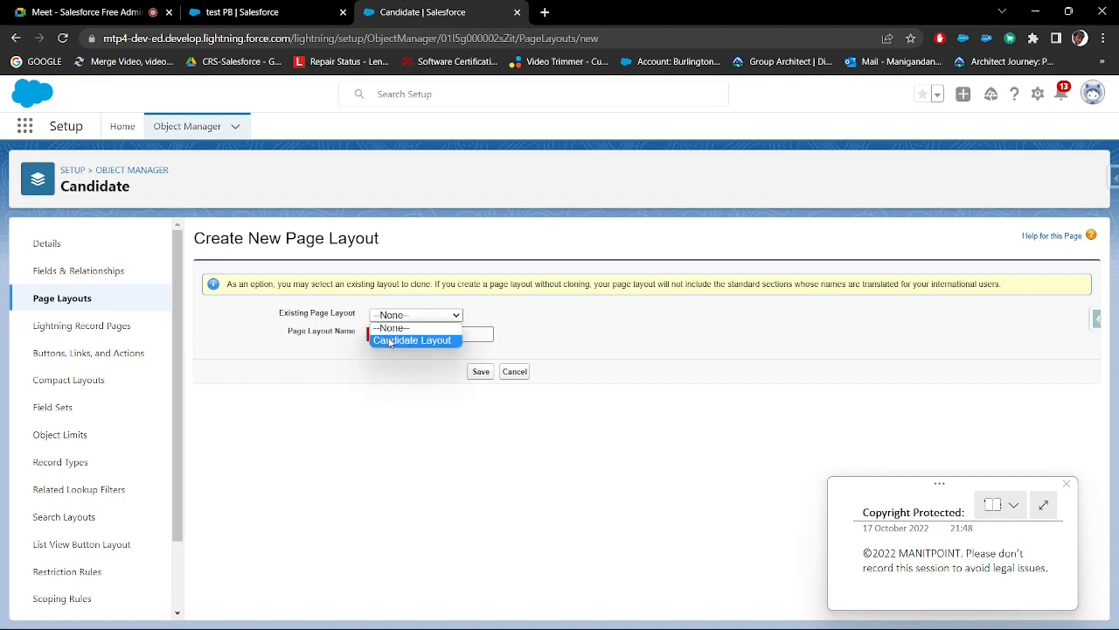
pyautogui.click(391, 341)
pyautogui.moveTo(280, 316); pyautogui.dragTo(359, 312)
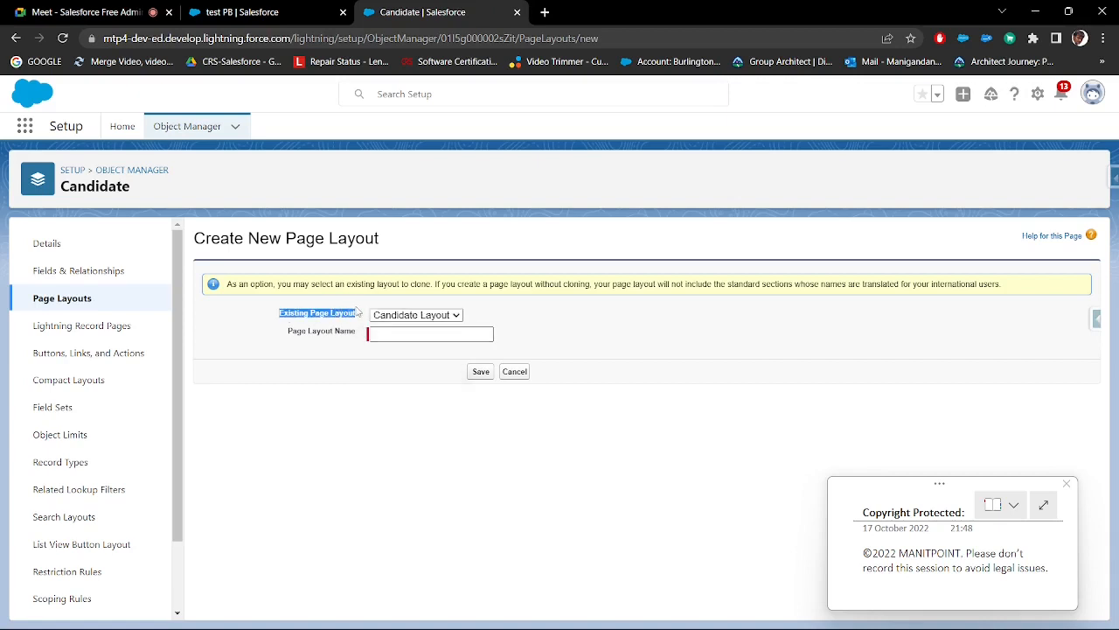
pyautogui.click(391, 337)
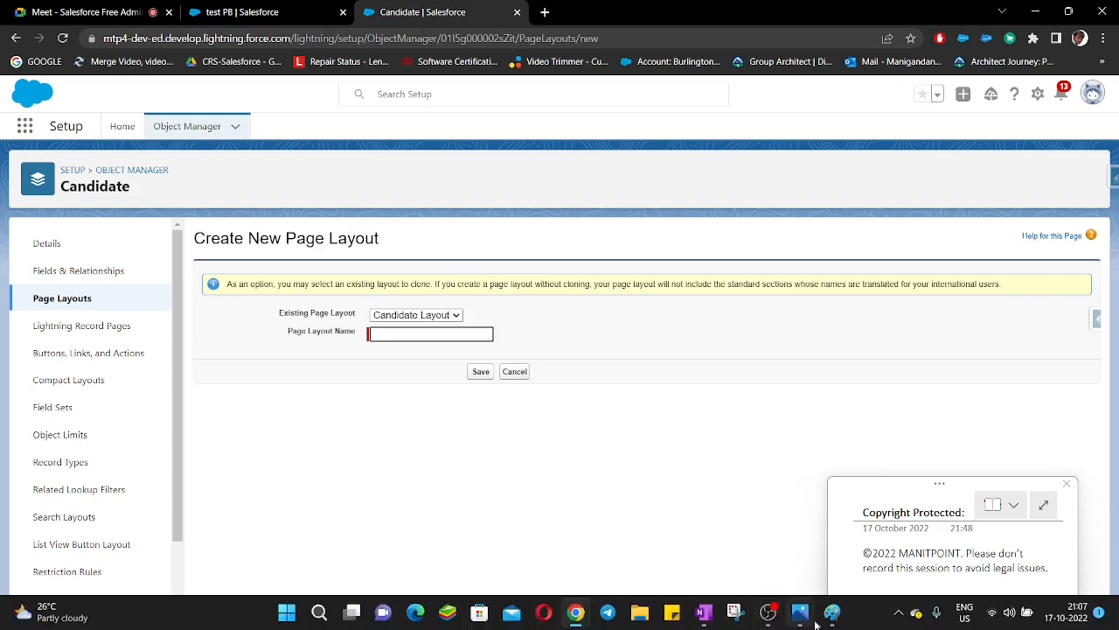
# Switch to Paint and write the heading "Candidate Object" underlined with equals signs, with the labels "Trainer" and "Accountant" beneath it.
pyautogui.click(832, 612)
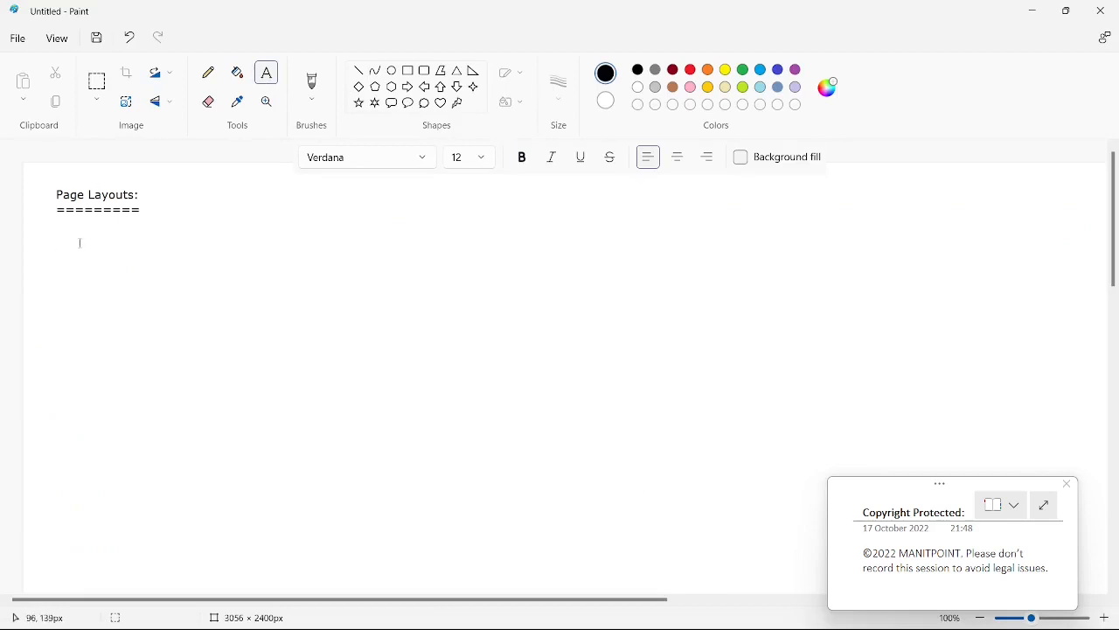
pyautogui.click(170, 244)
pyautogui.write('Cad')
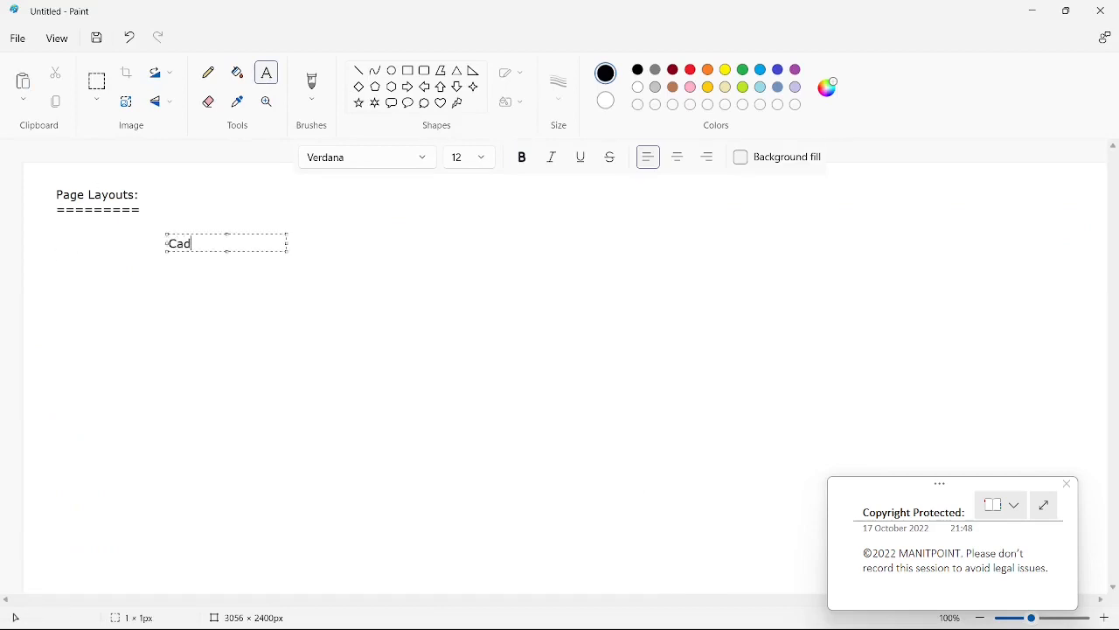
pyautogui.write('idate Object:')
pyautogui.press('BackSpace')
pyautogui.press('Return')
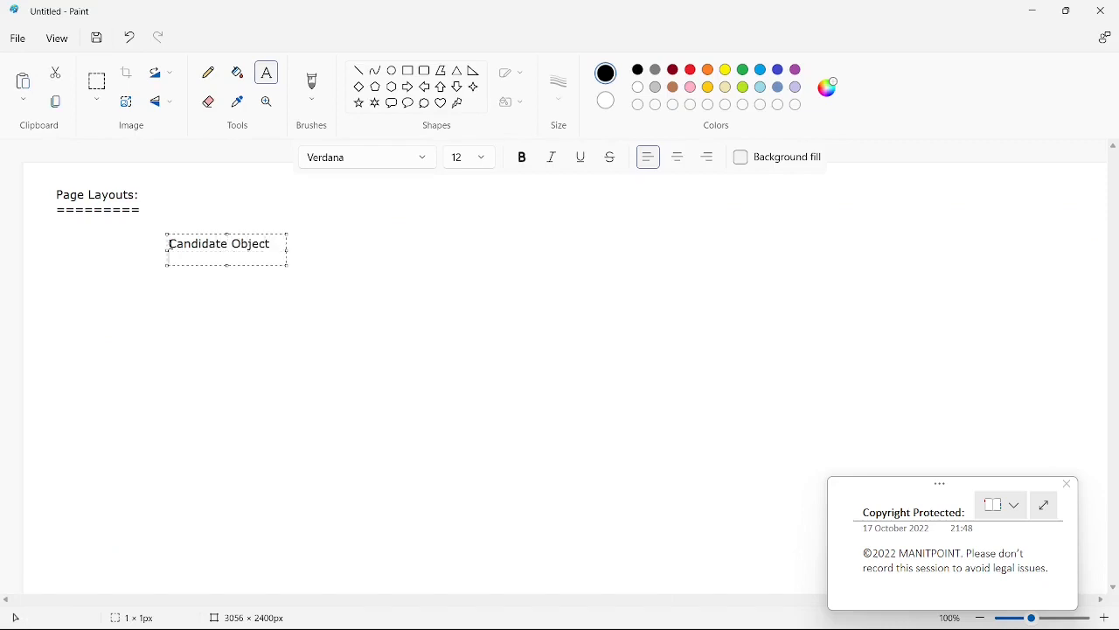
pyautogui.write('============')
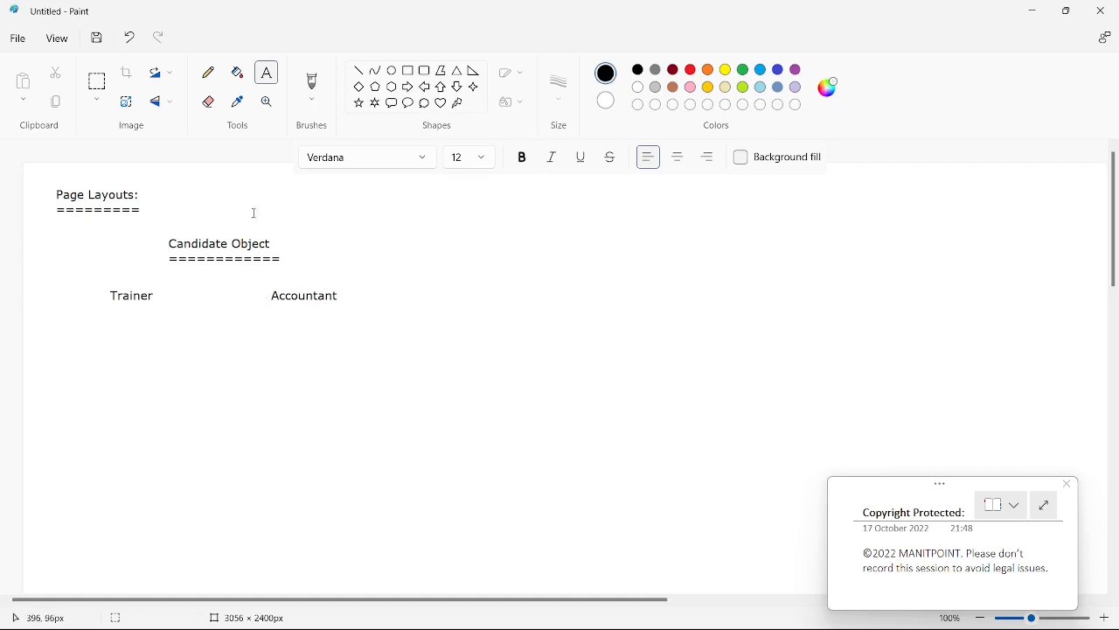
# Draw a rectangle around the Trainer and Accountant labels, and divide it into two columns with a header row using straight lines.
pyautogui.click(408, 70)
pyautogui.moveTo(91, 274); pyautogui.dragTo(365, 504)
pyautogui.click(432, 382)
pyautogui.click(359, 70)
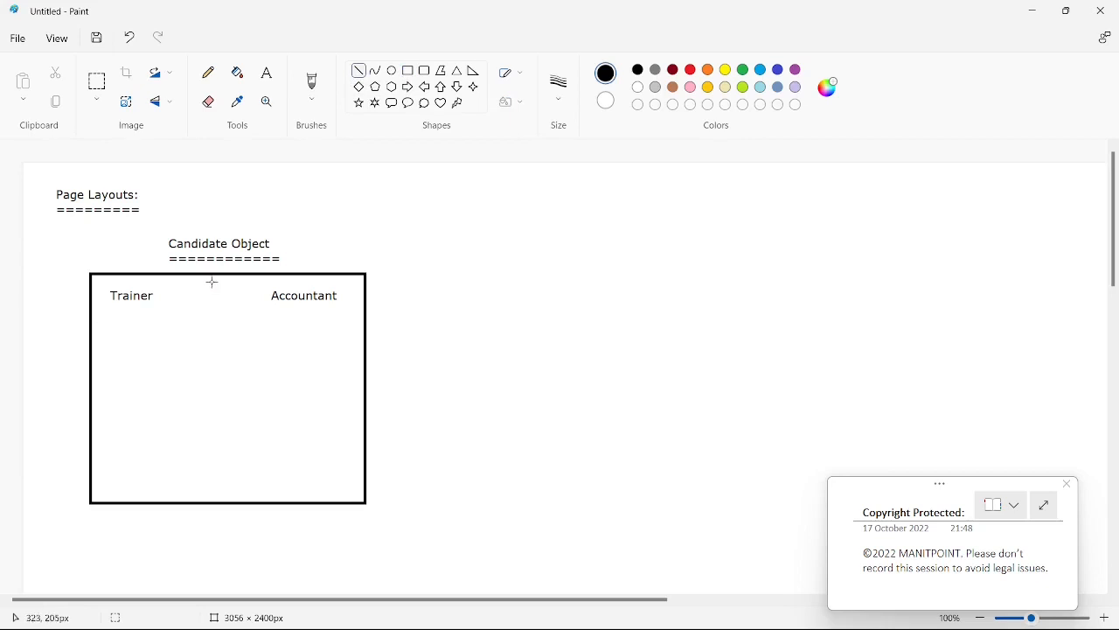
pyautogui.moveTo(220, 276); pyautogui.dragTo(225, 505)
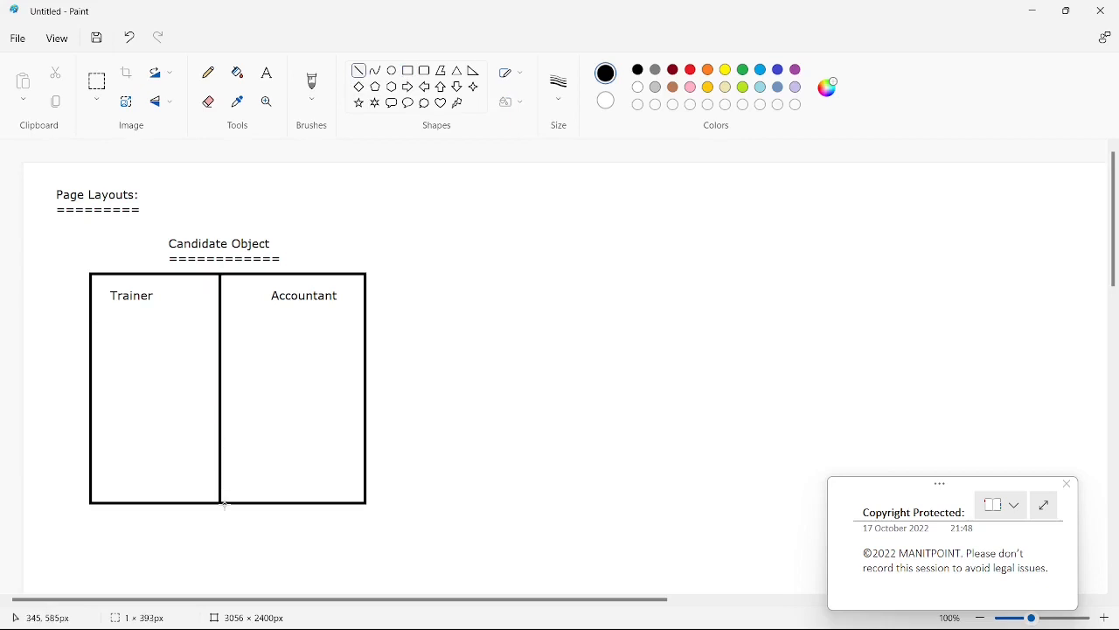
pyautogui.click(436, 281)
pyautogui.moveTo(91, 315); pyautogui.dragTo(368, 313)
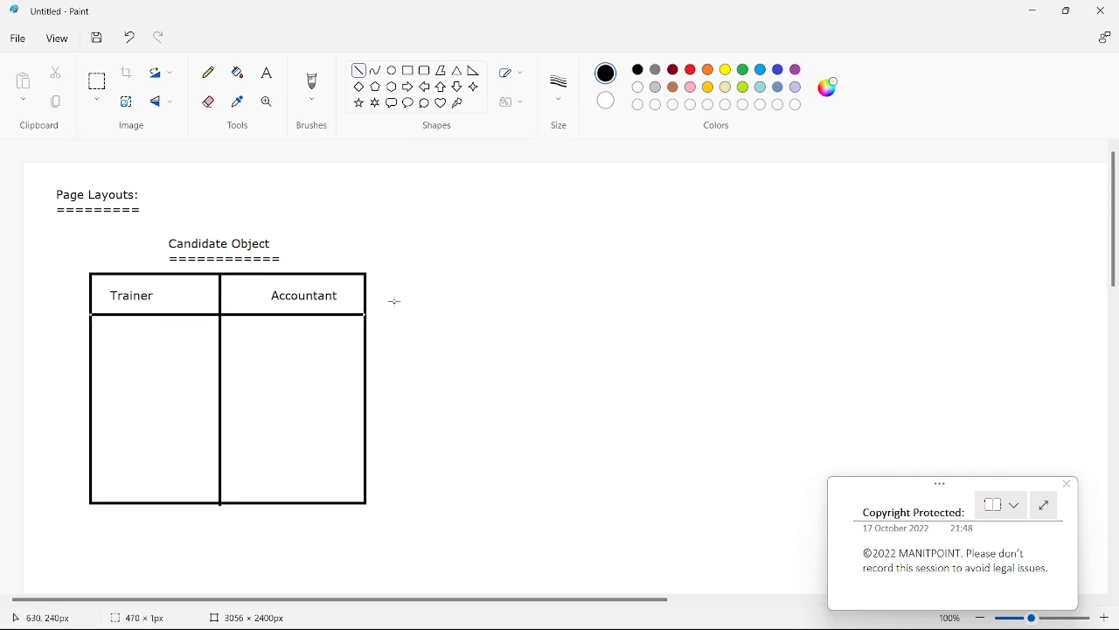
pyautogui.click(428, 280)
# Write "Fees" and "billing" on separate lines in the Trainer column of the table.
pyautogui.click(266, 72)
pyautogui.click(208, 230)
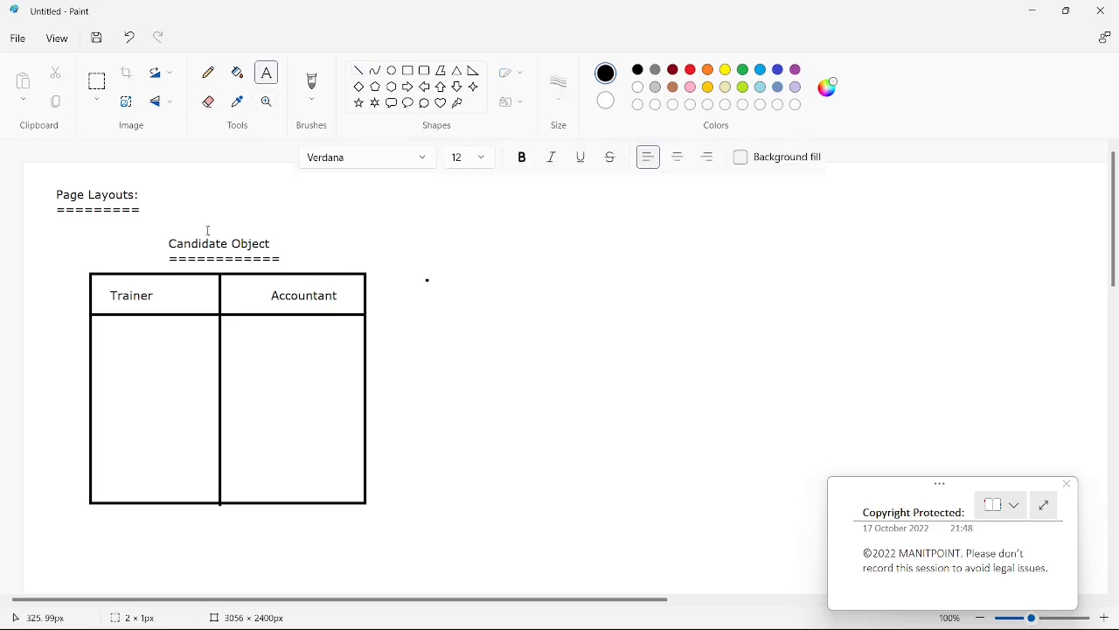
pyautogui.click(109, 402)
pyautogui.write('F')
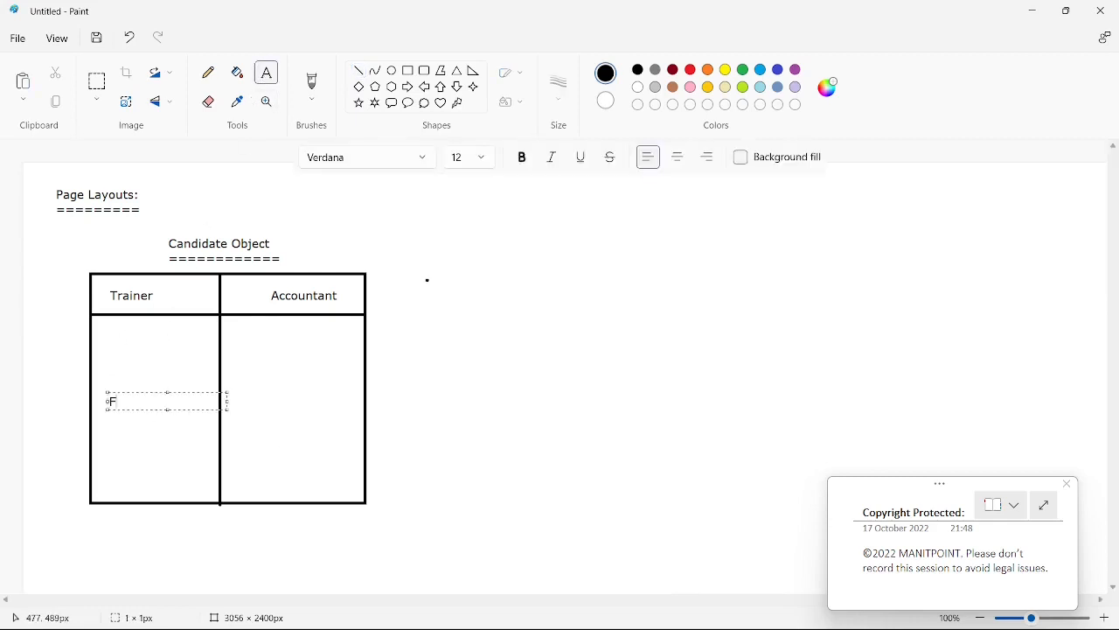
pyautogui.write('ees')
pyautogui.press('Return')
pyautogui.write('billing')
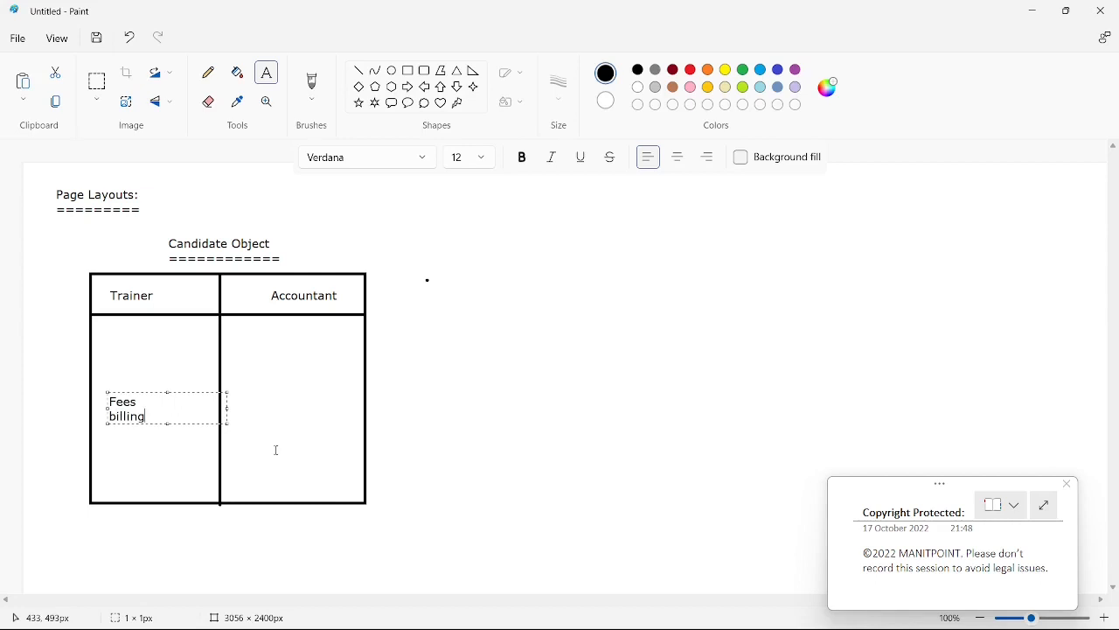
# Draw a right-pointing block arrow about 222 × 82 px from the Fees and billing text into the Accountant column.
pyautogui.click(432, 303)
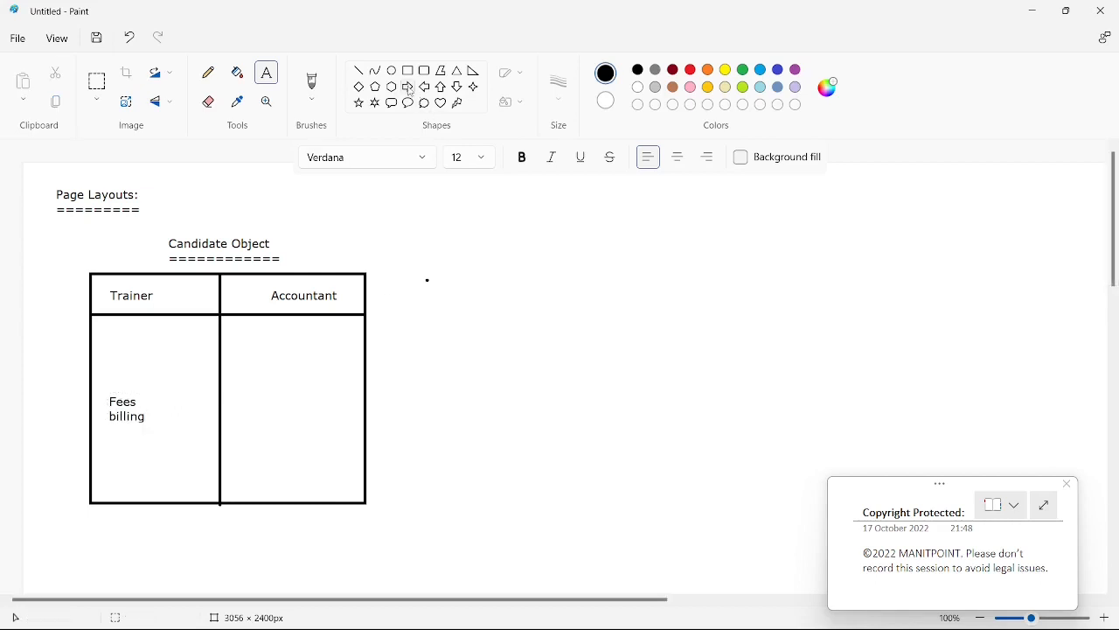
pyautogui.click(409, 87)
pyautogui.moveTo(170, 396); pyautogui.dragTo(300, 445)
pyautogui.moveTo(237, 425); pyautogui.dragTo(238, 413)
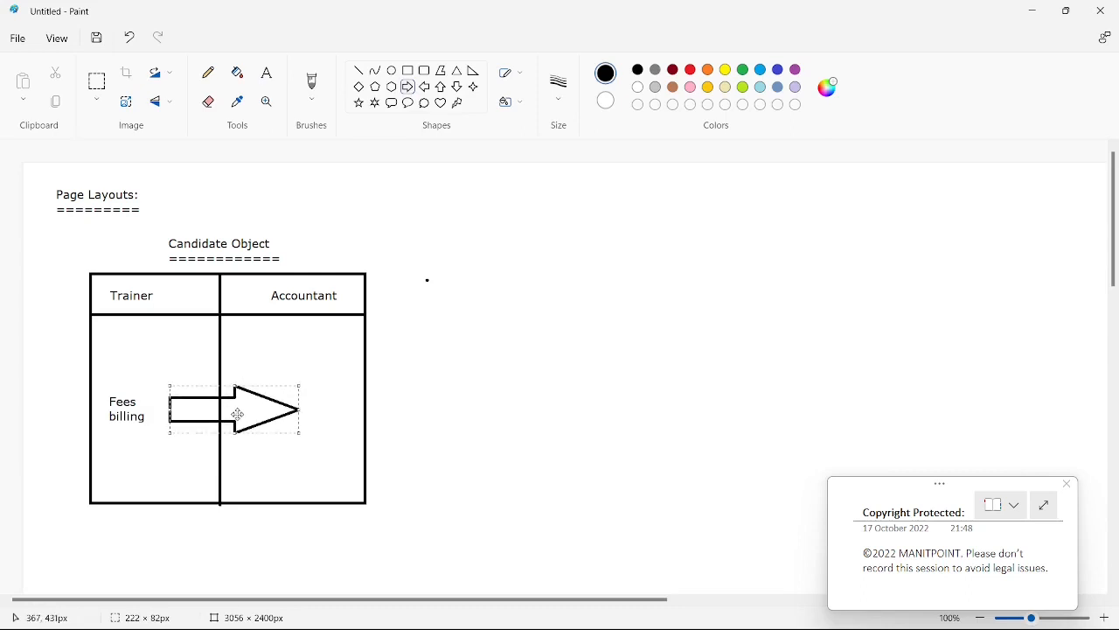
pyautogui.click(495, 276)
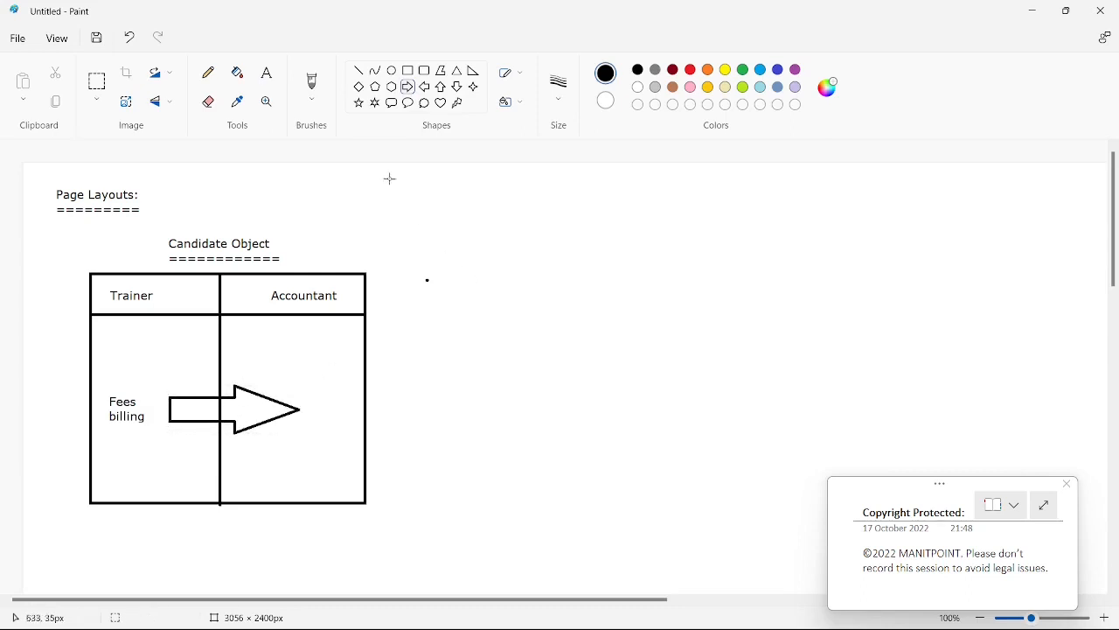
# Write "Mobile" and "Email" on separate lines in the Accountant column, above the arrow.
pyautogui.click(266, 73)
pyautogui.click(268, 298)
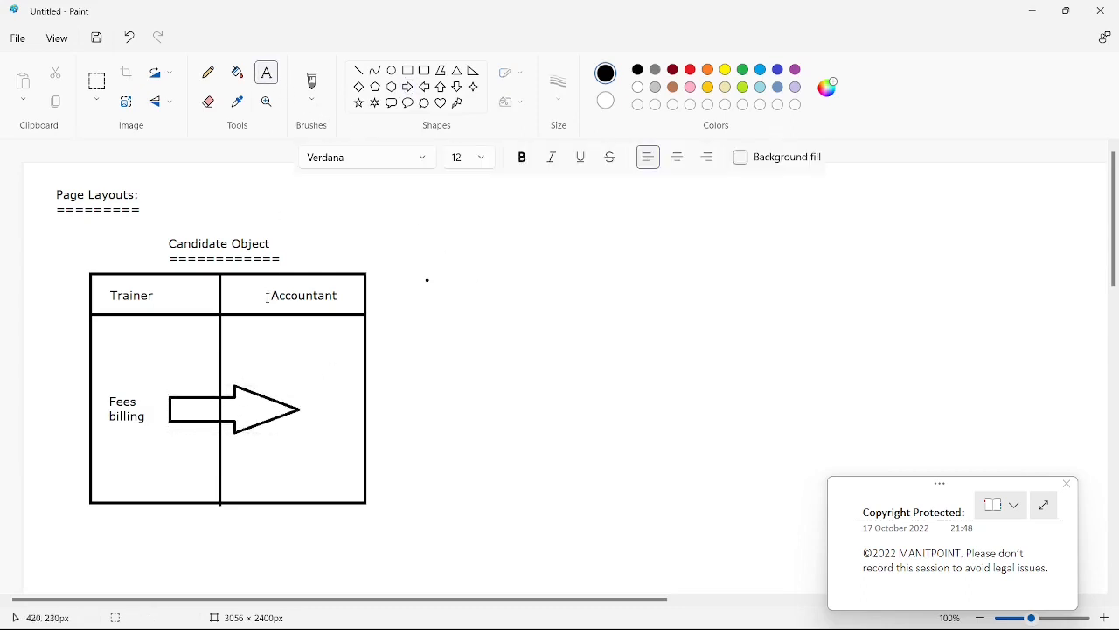
pyautogui.click(260, 340)
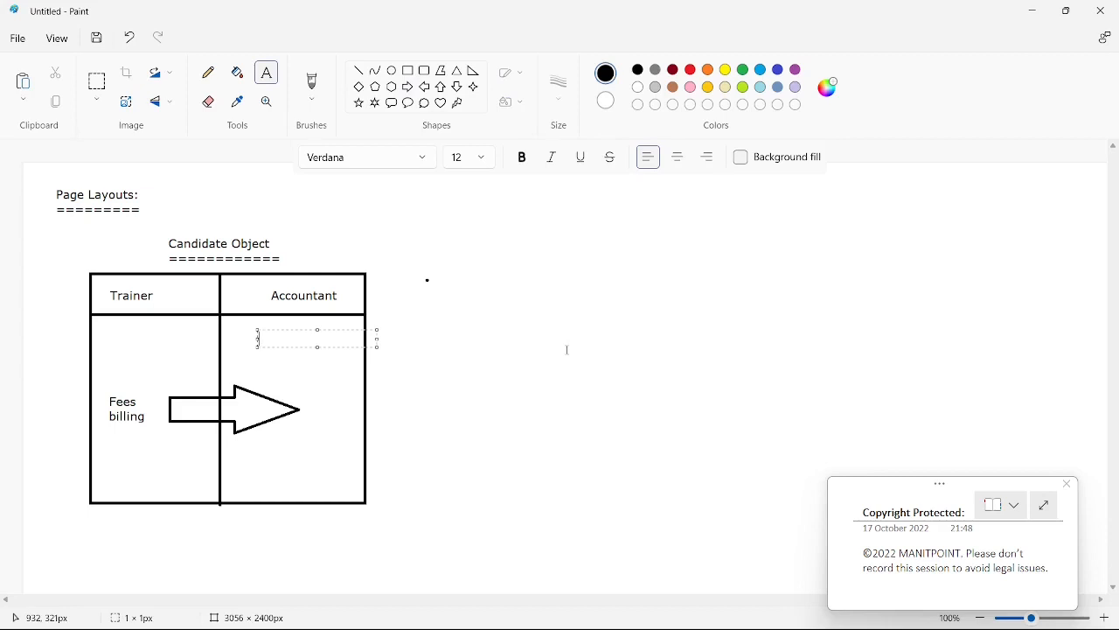
pyautogui.write('Cour')
pyautogui.press('BackSpace')
pyautogui.press('BackSpace')
pyautogui.press('BackSpace')
pyautogui.press('BackSpace')
pyautogui.press('BackSpace')
pyautogui.press('BackSpace')
pyautogui.write('Mobile')
pyautogui.press('Return')
pyautogui.write('Email')
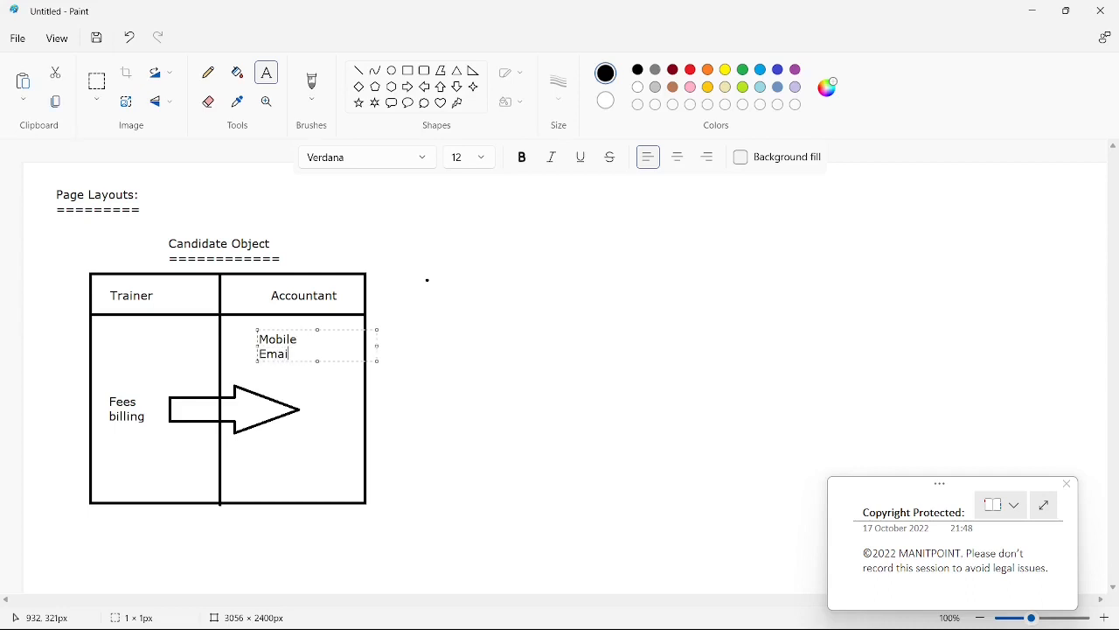
pyautogui.click(342, 320)
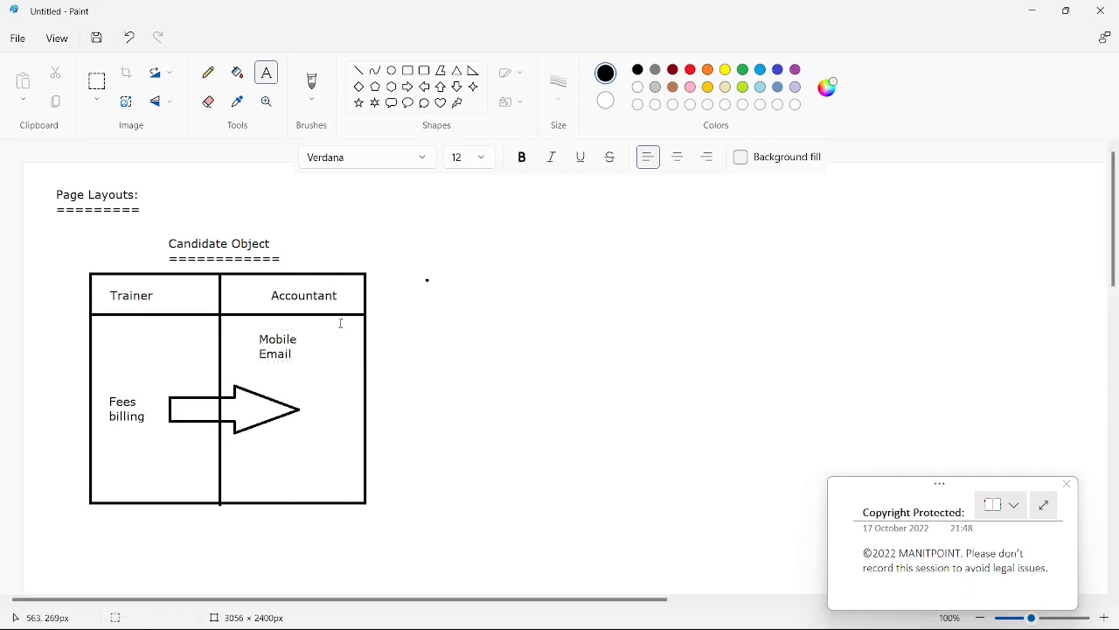
pyautogui.moveTo(242, 324); pyautogui.dragTo(323, 372)
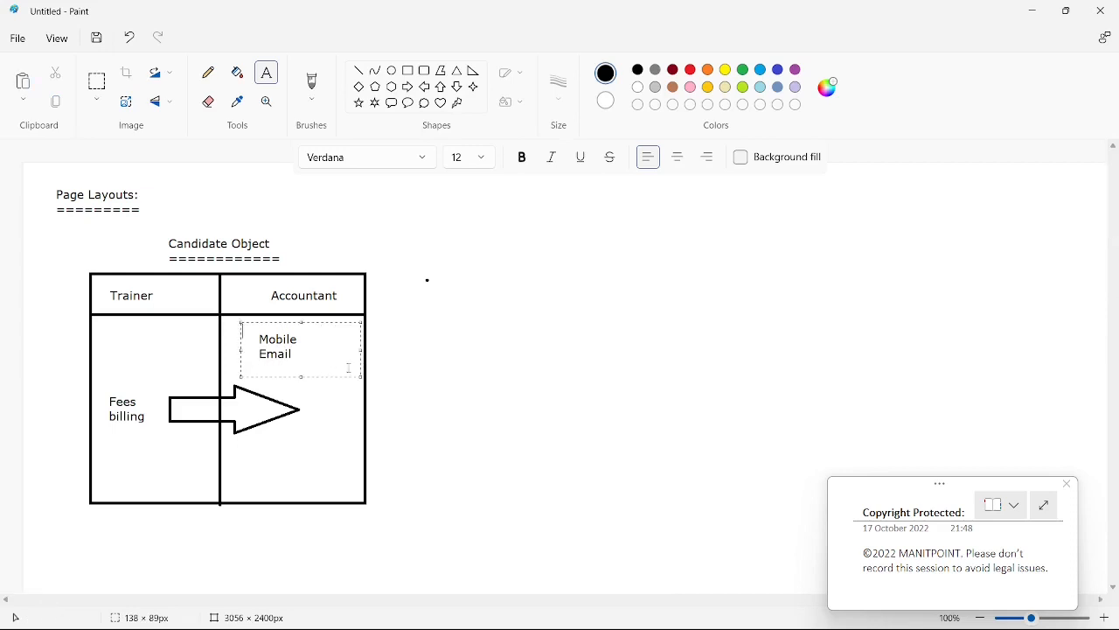
pyautogui.click(445, 346)
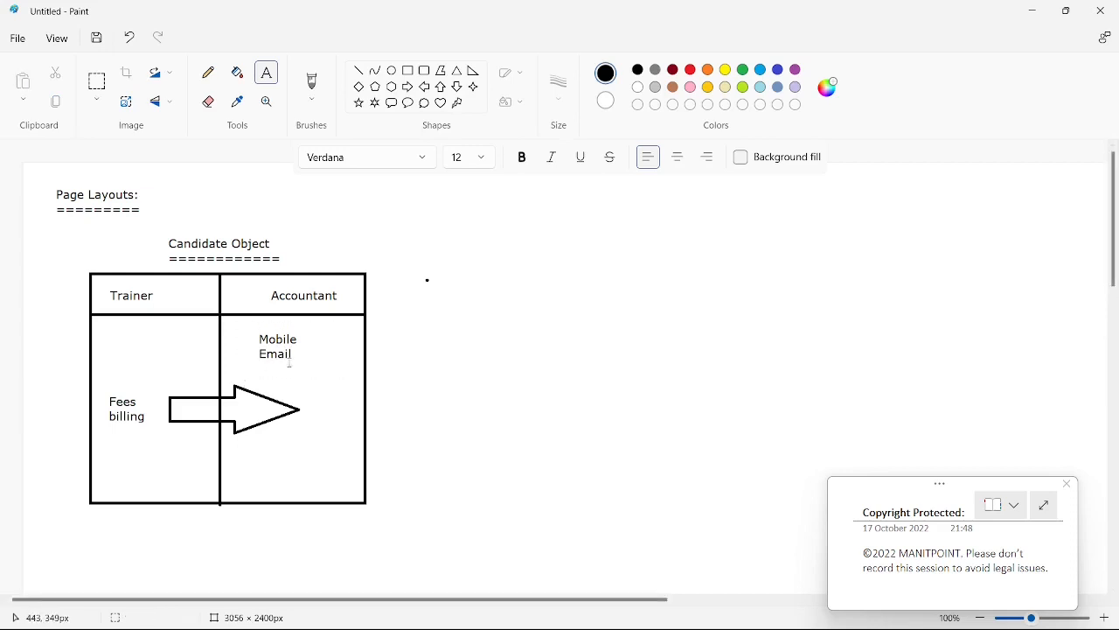
pyautogui.moveTo(410, 262); pyautogui.dragTo(457, 318)
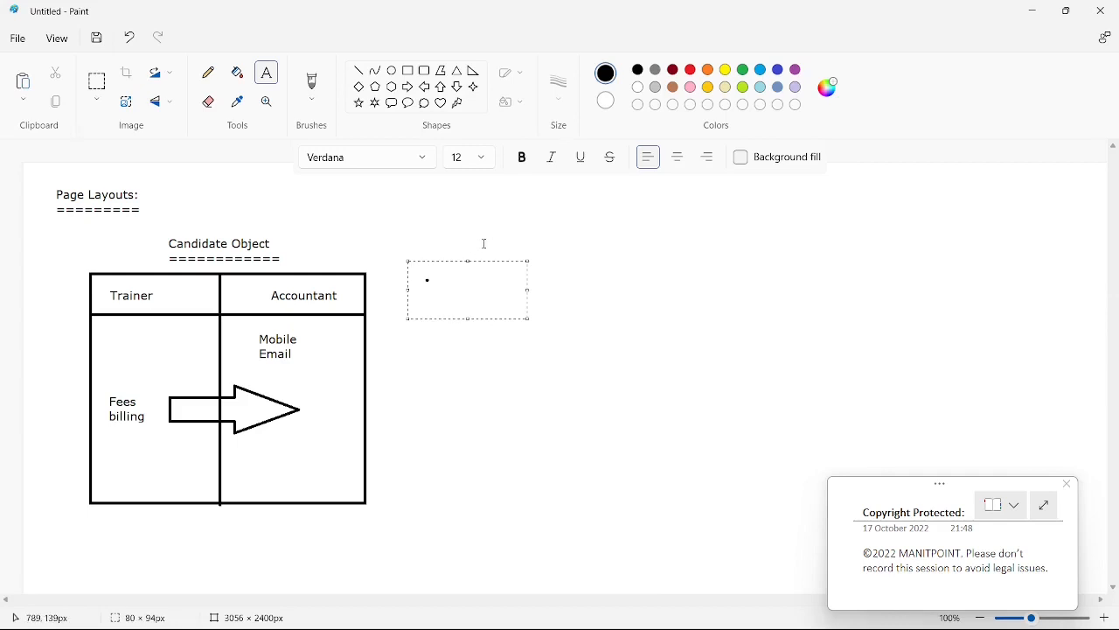
pyautogui.click(439, 223)
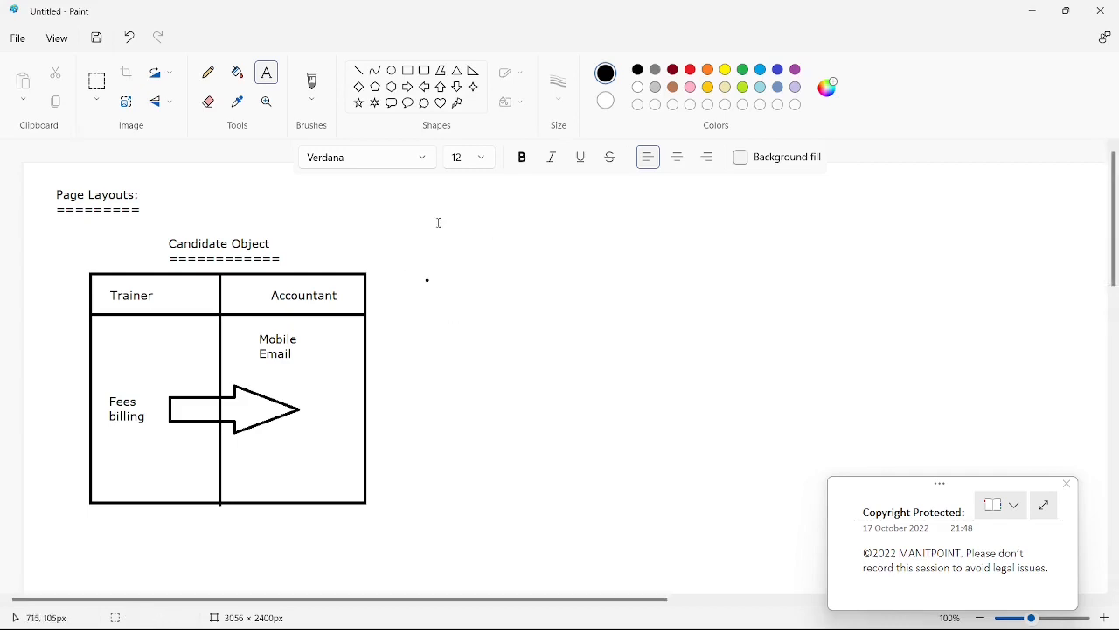
# Draw a left-pointing block arrow about 185 × 66 px from the Mobile and Email text into the Trainer column.
pyautogui.click(425, 87)
pyautogui.moveTo(249, 334); pyautogui.dragTo(199, 353)
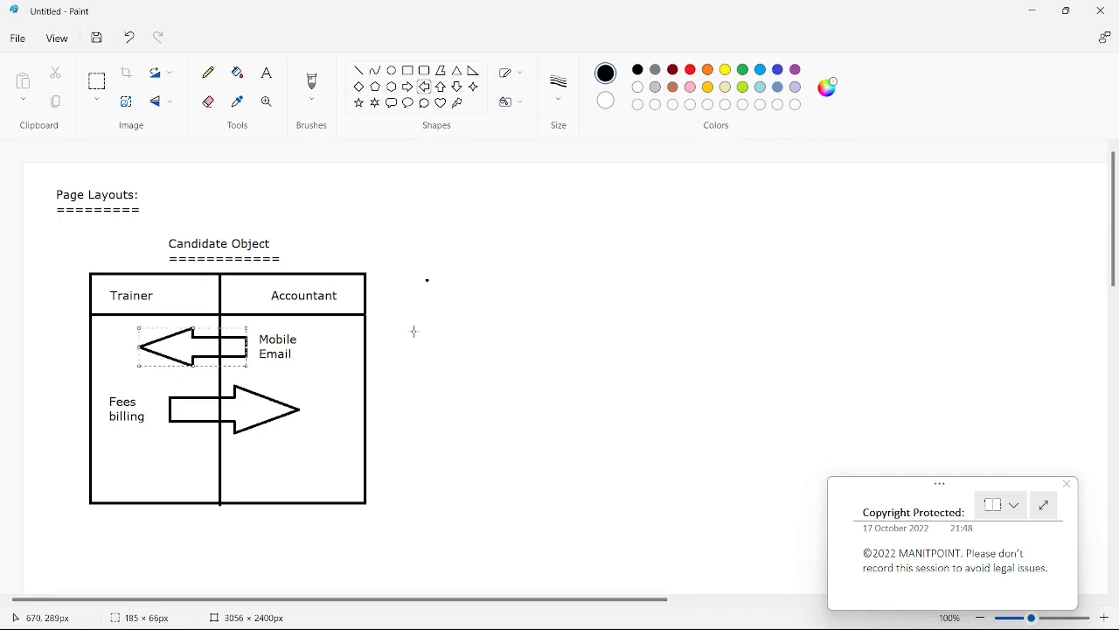
pyautogui.click(513, 340)
pyautogui.moveTo(77, 261); pyautogui.dragTo(389, 340)
pyautogui.hotkey('ctrl', 'z')
# Switch to Salesforce in the browser, name the cloned Candidate page layout "Trainer Layout" and save it.
pyautogui.click(1032, 11)
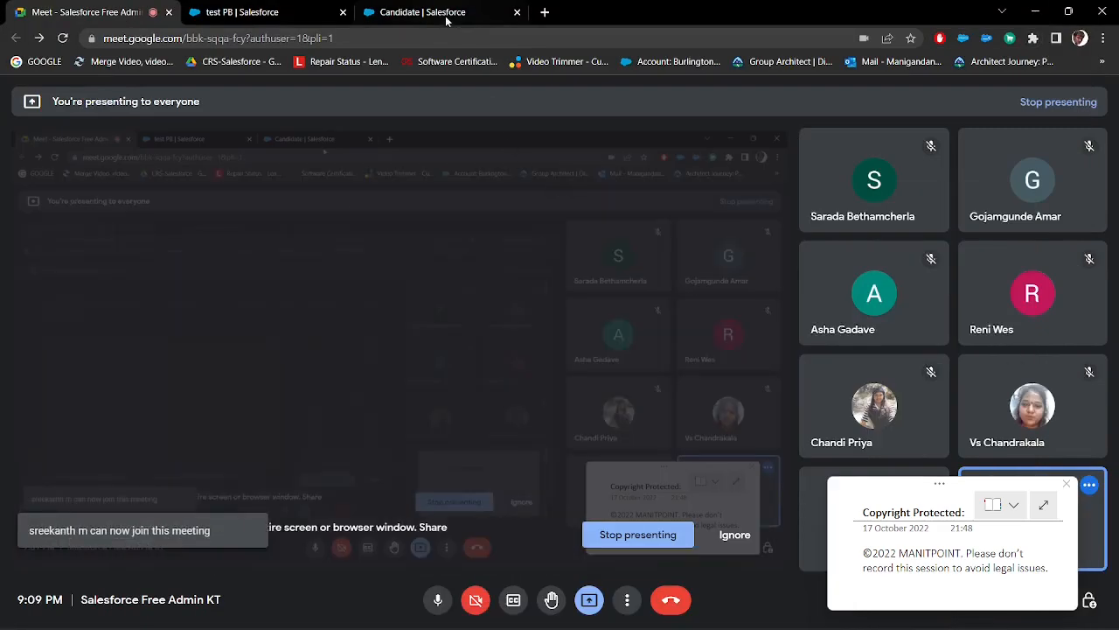
pyautogui.click(446, 14)
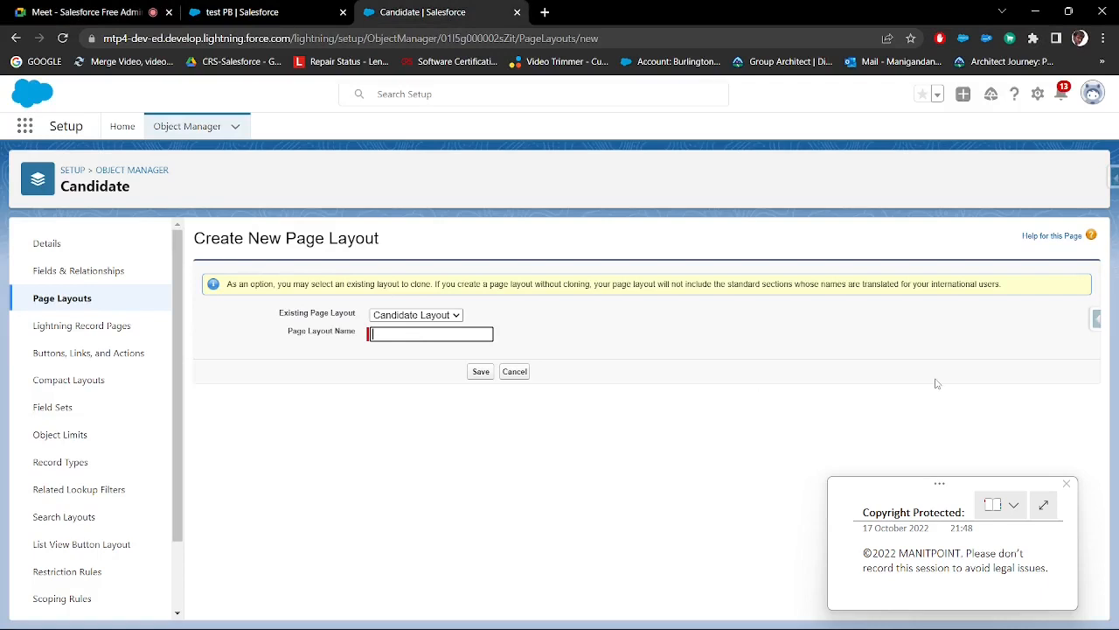
pyautogui.write('Trainer Layout')
pyautogui.click(481, 373)
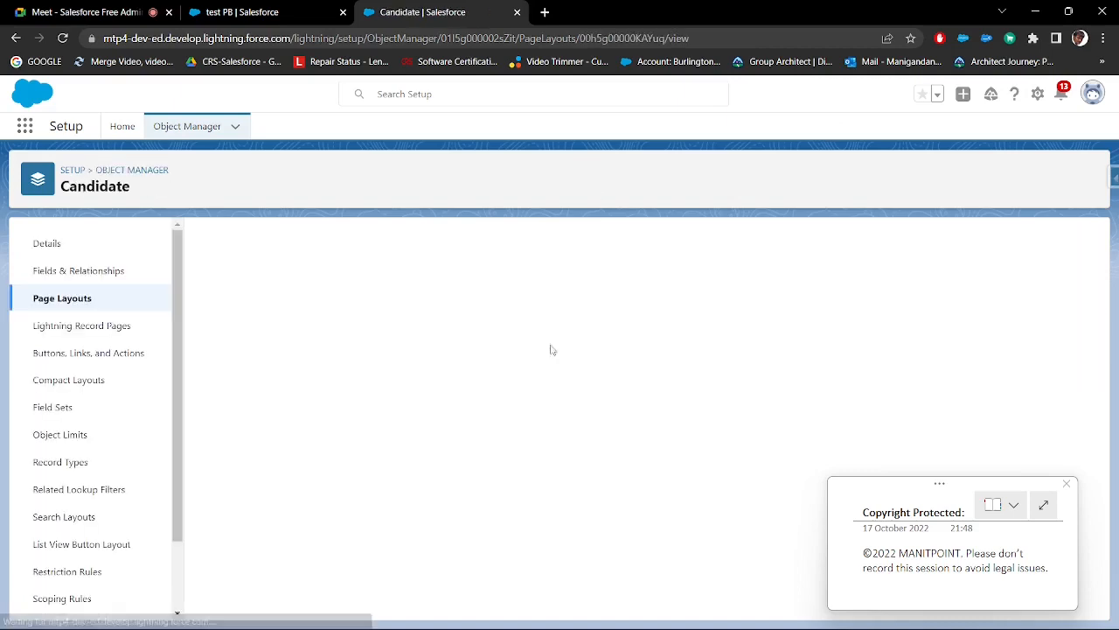
# Remove the Fees, Tax and Total Fees fields from the Trainer Layout's Information section and save the layout.
pyautogui.scroll(-10, 493, 382)
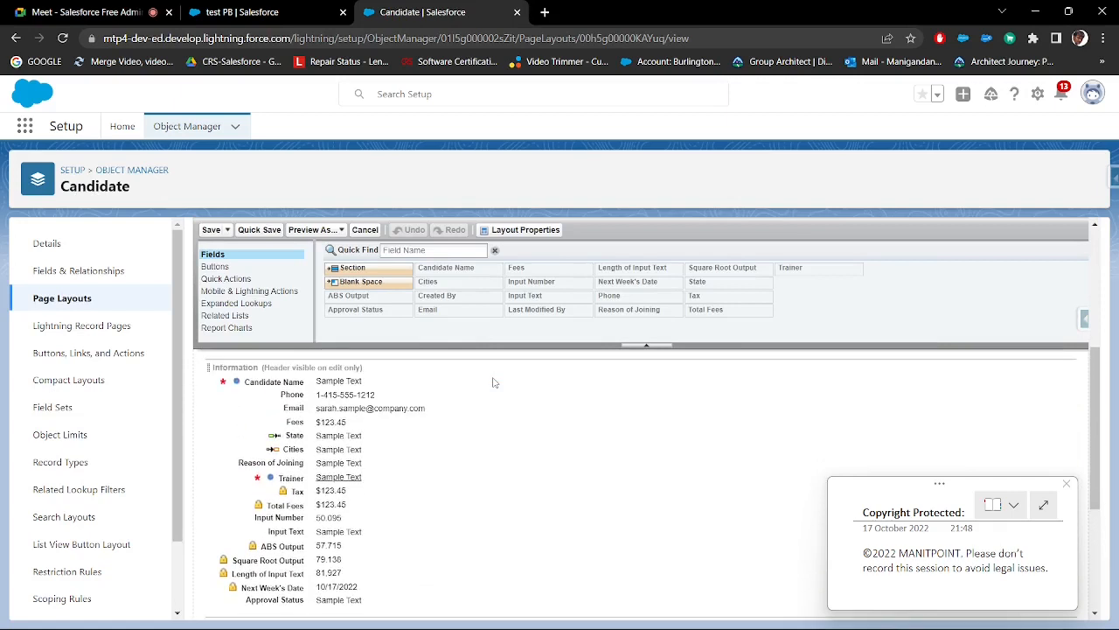
pyautogui.scroll(-2, 493, 382)
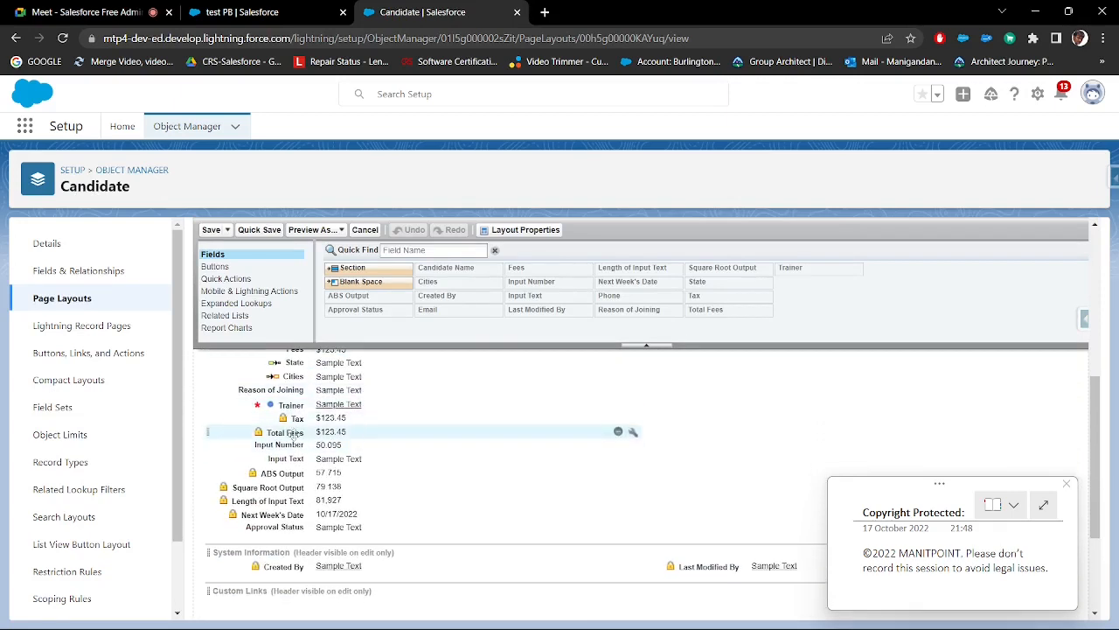
pyautogui.scroll(2, 418, 426)
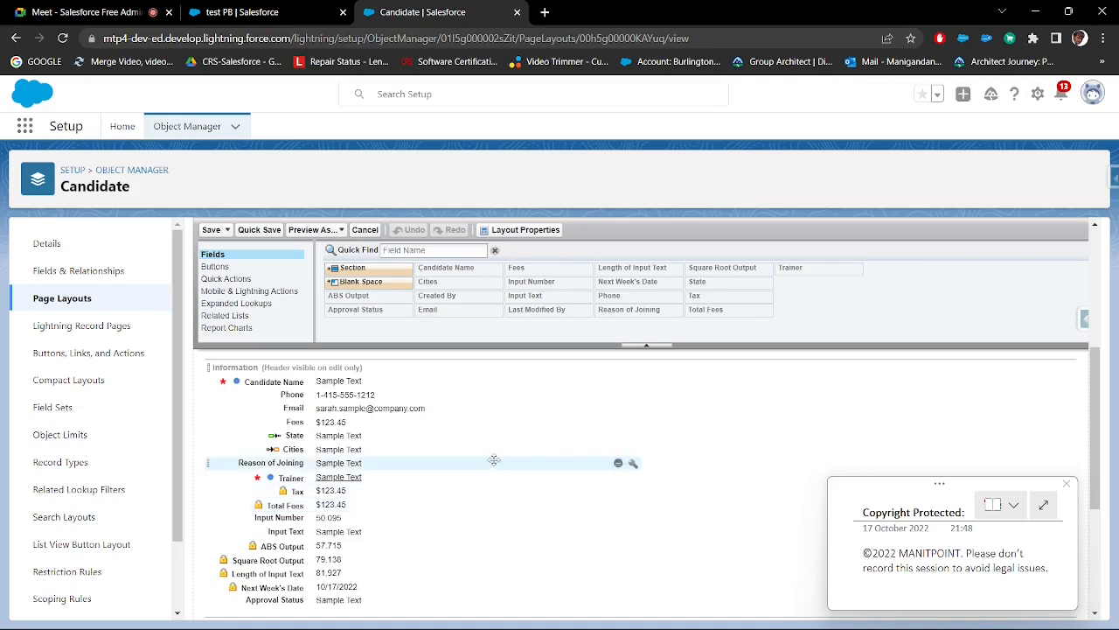
pyautogui.click(618, 424)
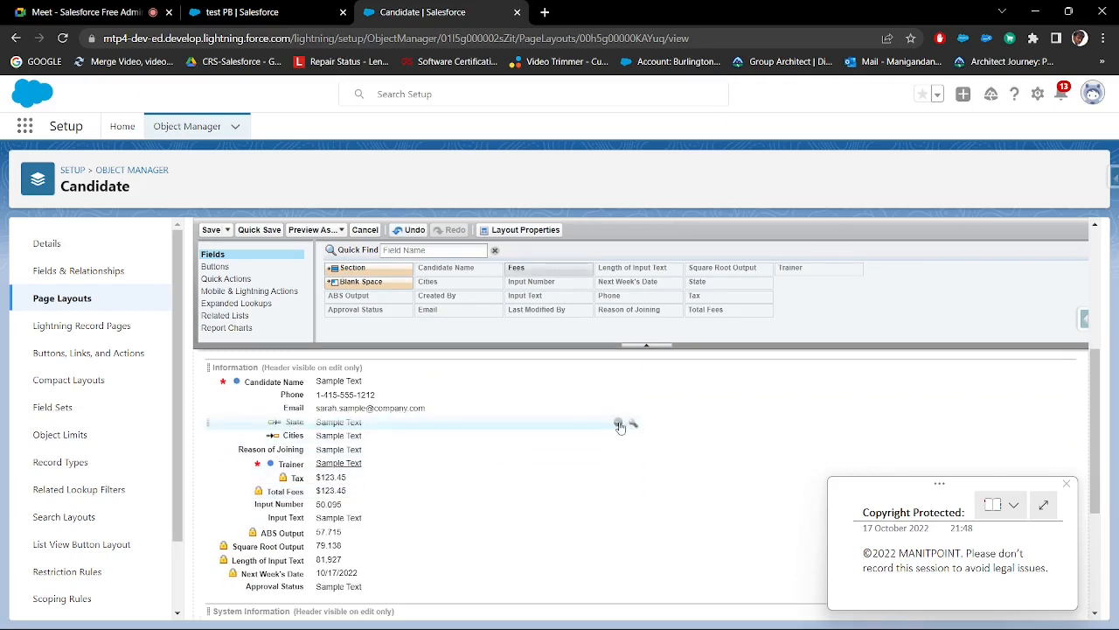
pyautogui.click(618, 478)
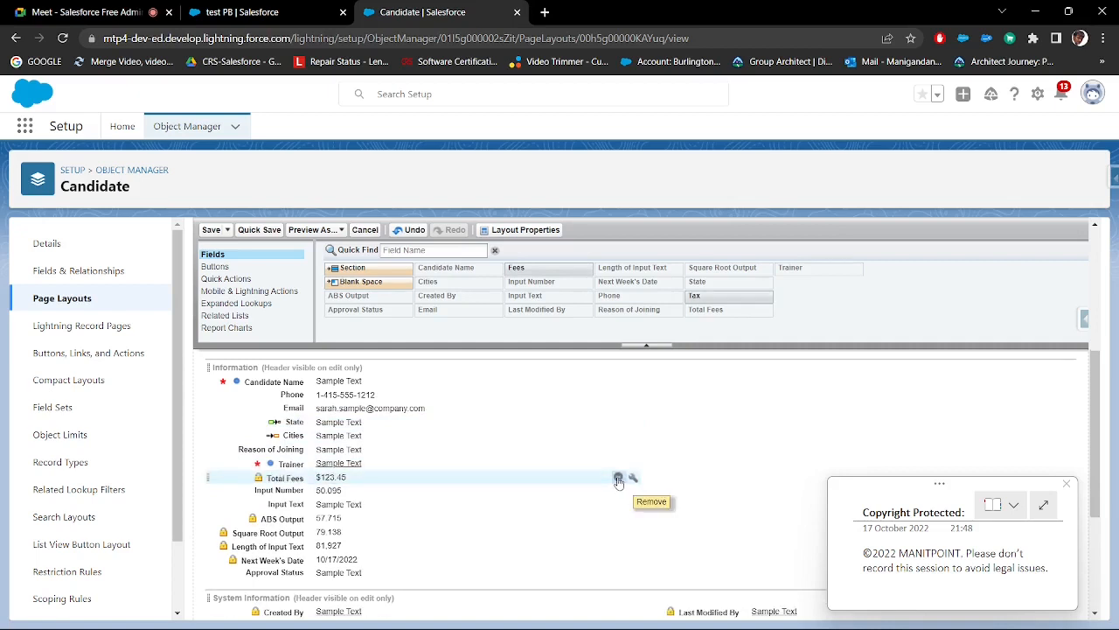
pyautogui.click(618, 479)
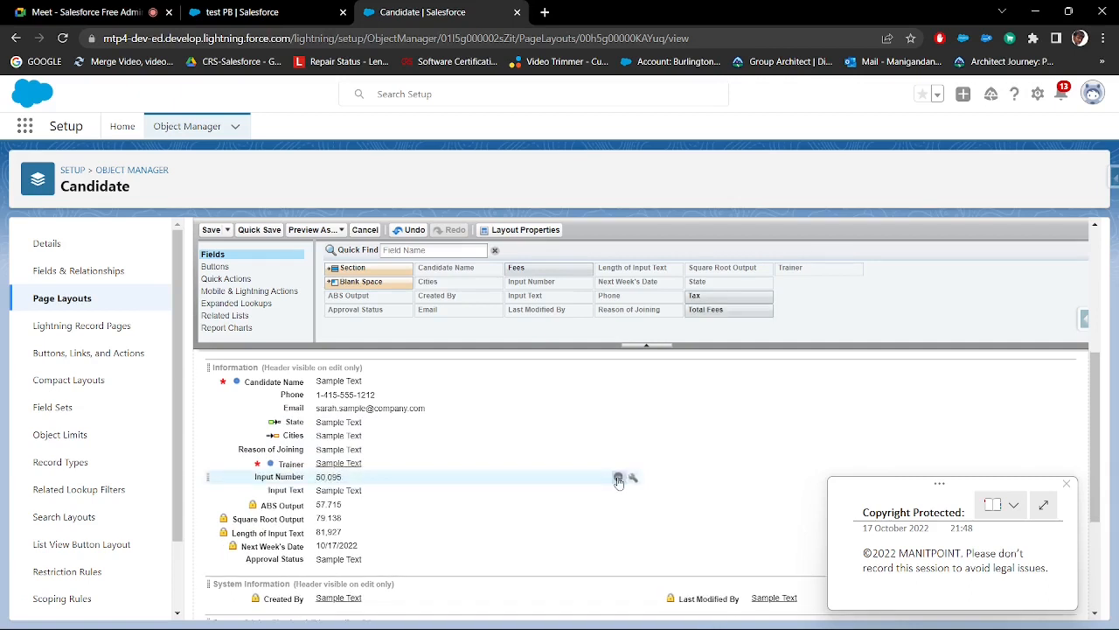
pyautogui.click(211, 230)
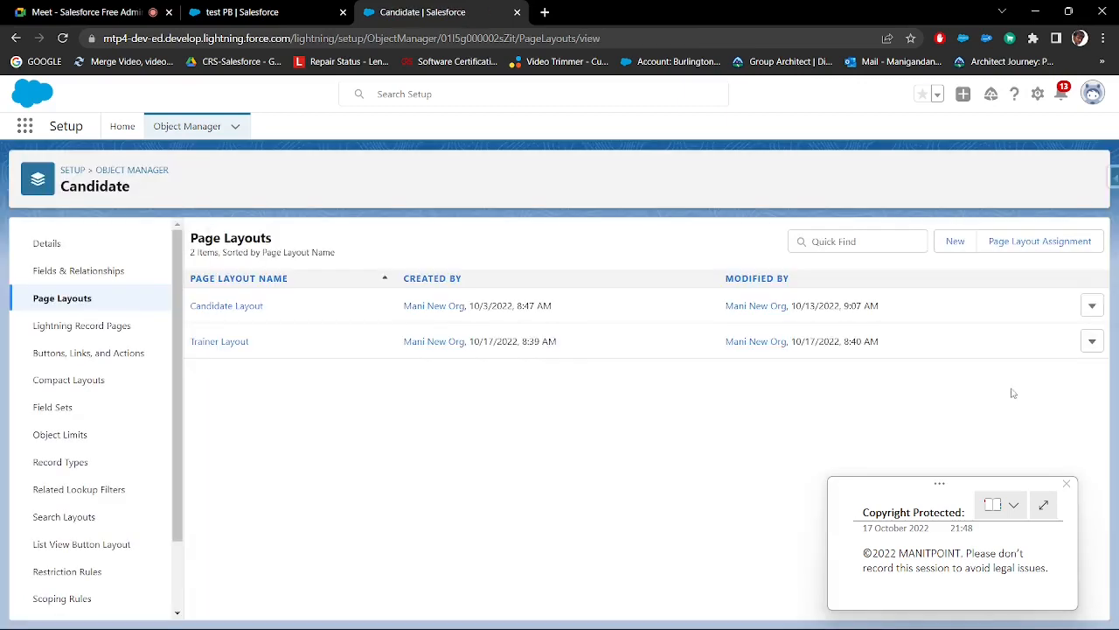
# Create another Candidate page layout named "Accountant Layout", cloned from the existing Candidate Layout.
pyautogui.click(955, 242)
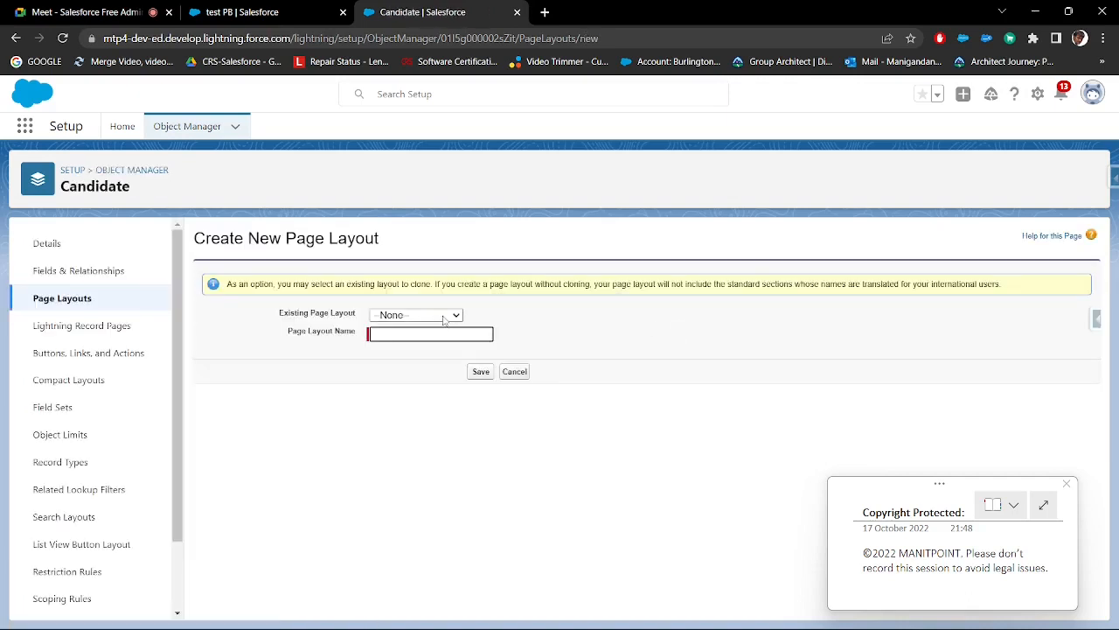
pyautogui.click(444, 320)
pyautogui.click(435, 340)
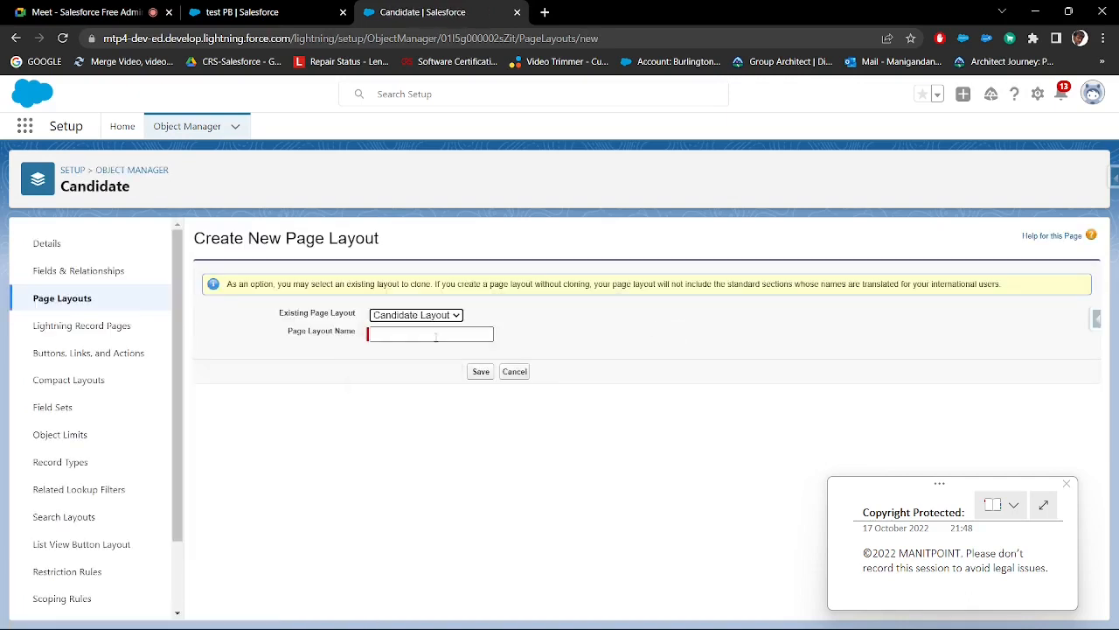
pyautogui.click(434, 334)
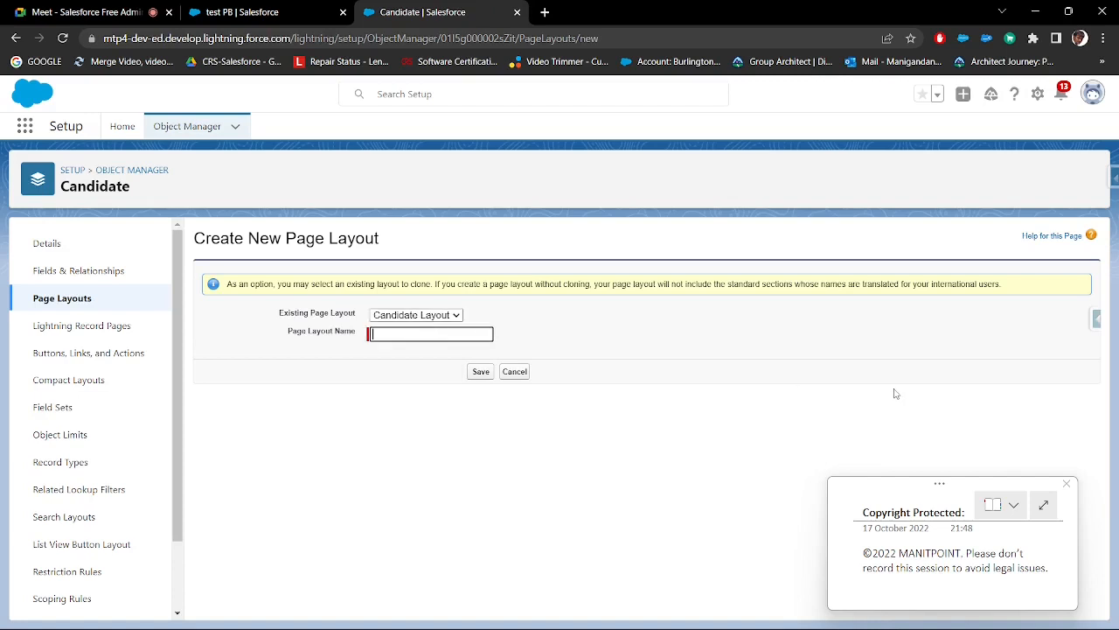
pyautogui.write('Accountant Layout')
pyautogui.click(482, 371)
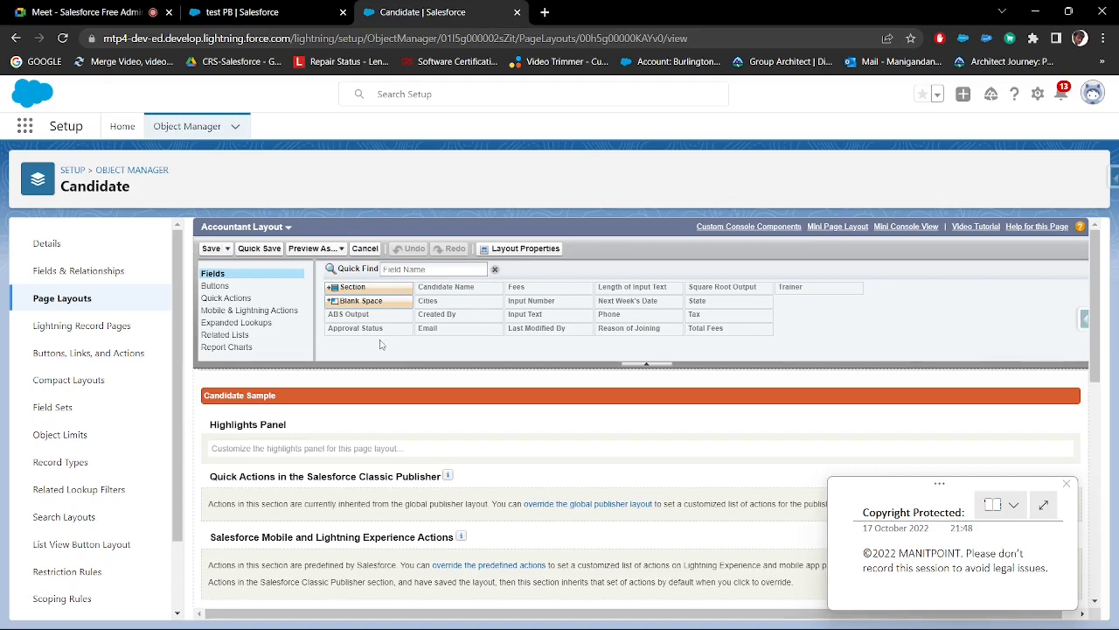
# Remove the Phone, Email, State and Cities fields from the Accountant Layout's Information section.
pyautogui.scroll(-10, 380, 344)
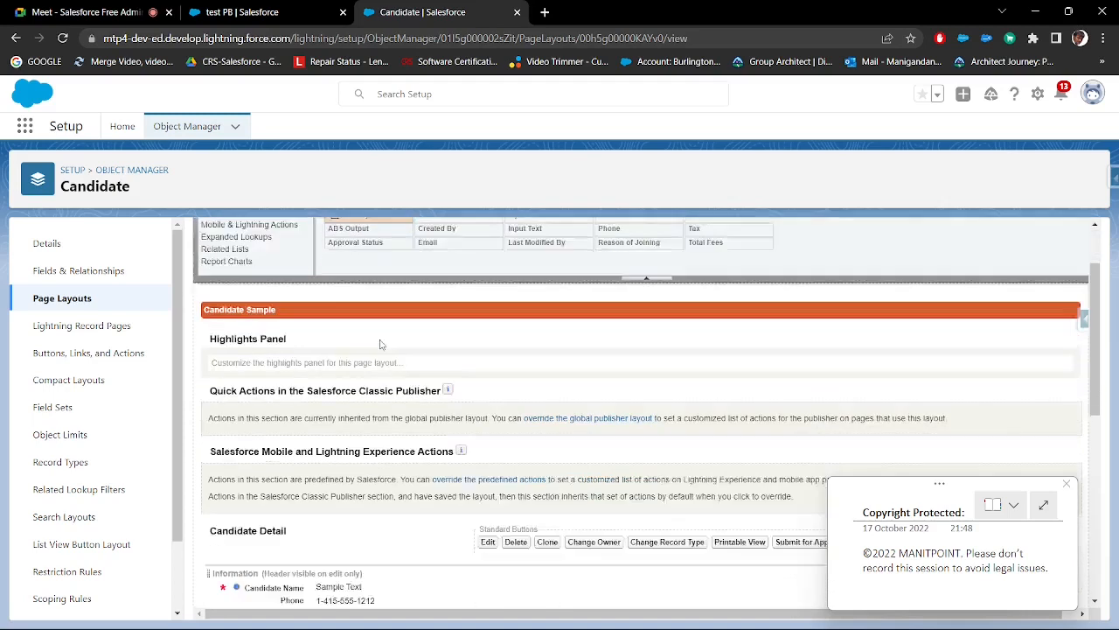
pyautogui.scroll(2, 409, 403)
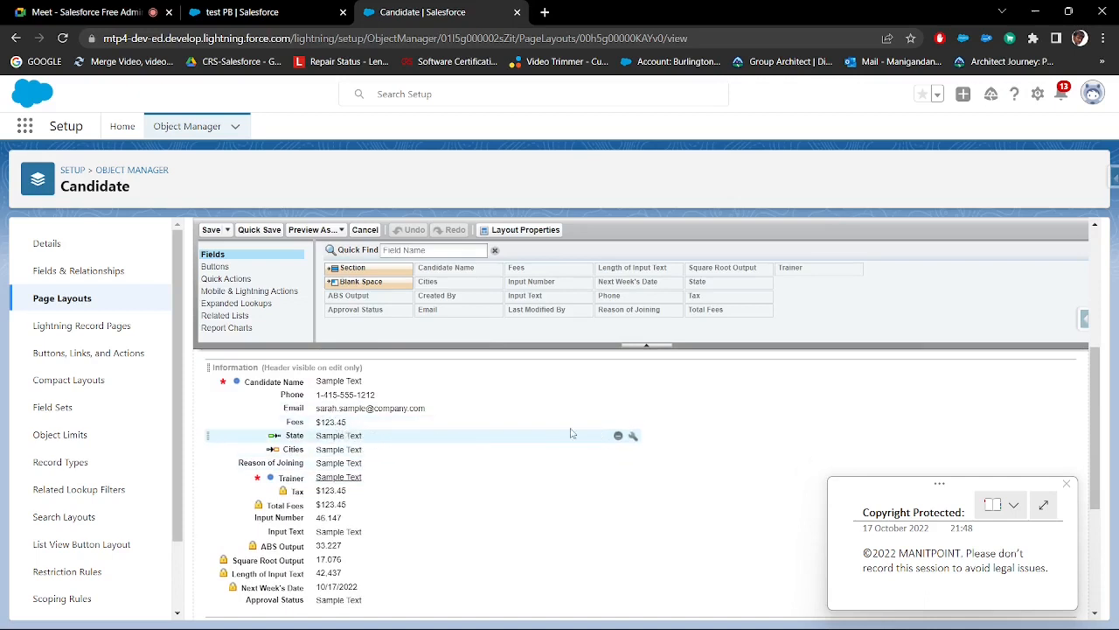
pyautogui.click(618, 397)
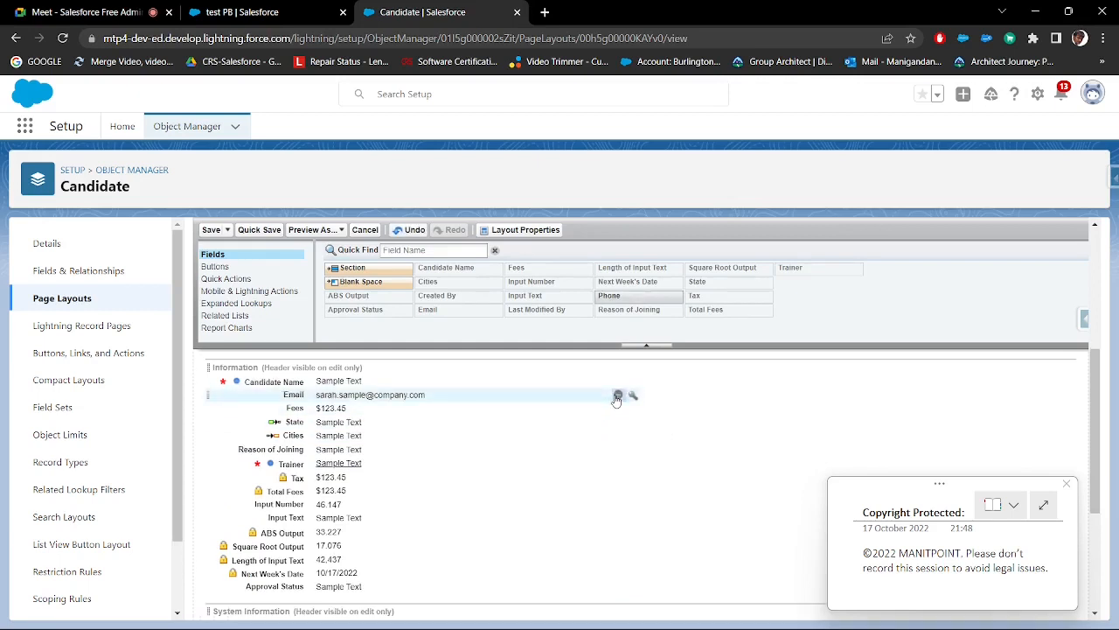
pyautogui.click(618, 397)
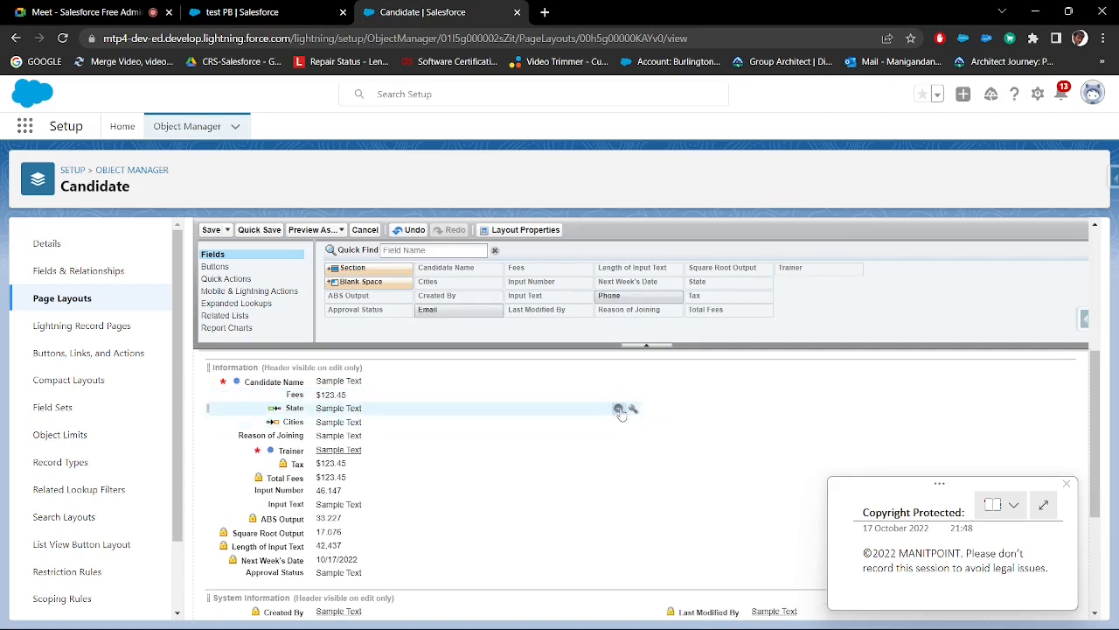
pyautogui.click(619, 410)
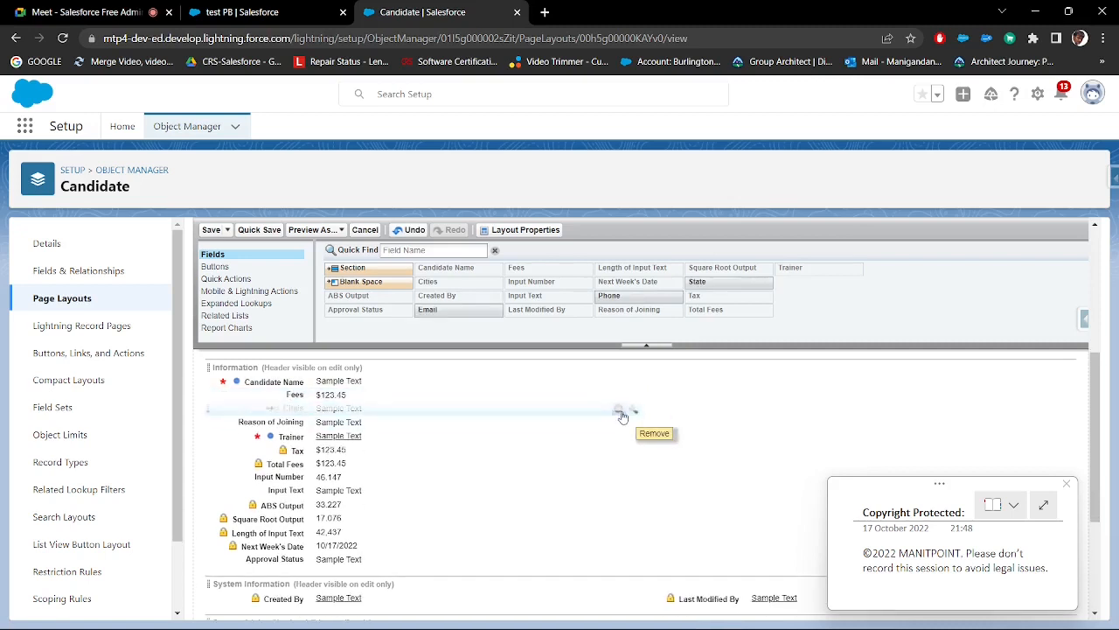
pyautogui.click(619, 410)
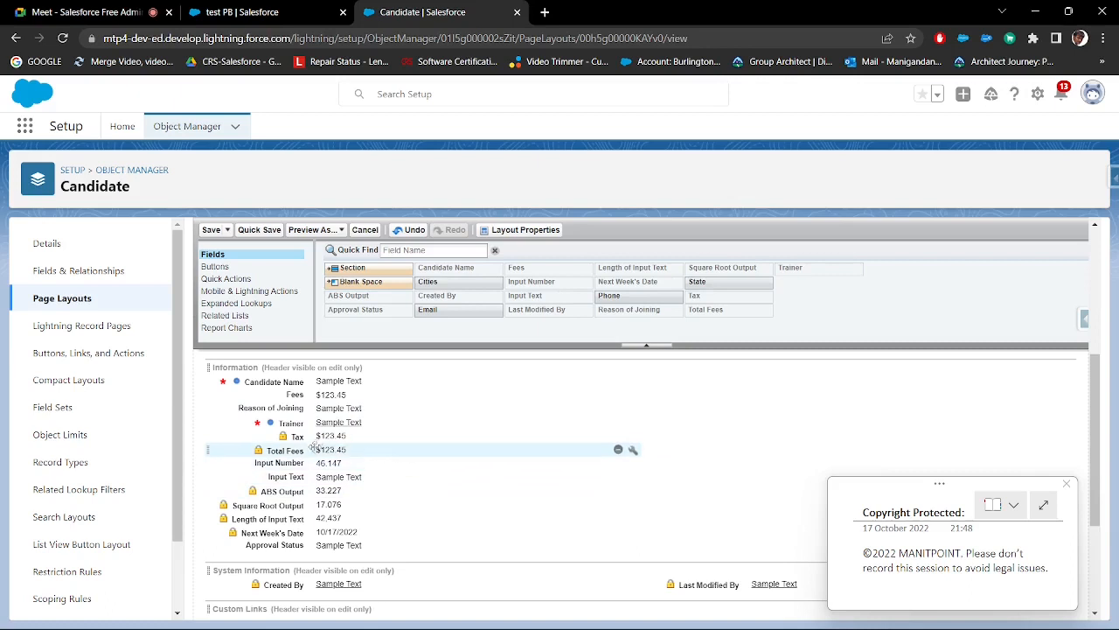
# Move Total Fees, Fees and Tax to the Information section's second column, ordered Fees, Tax, Total Fees.
pyautogui.moveTo(313, 446); pyautogui.dragTo(769, 389)
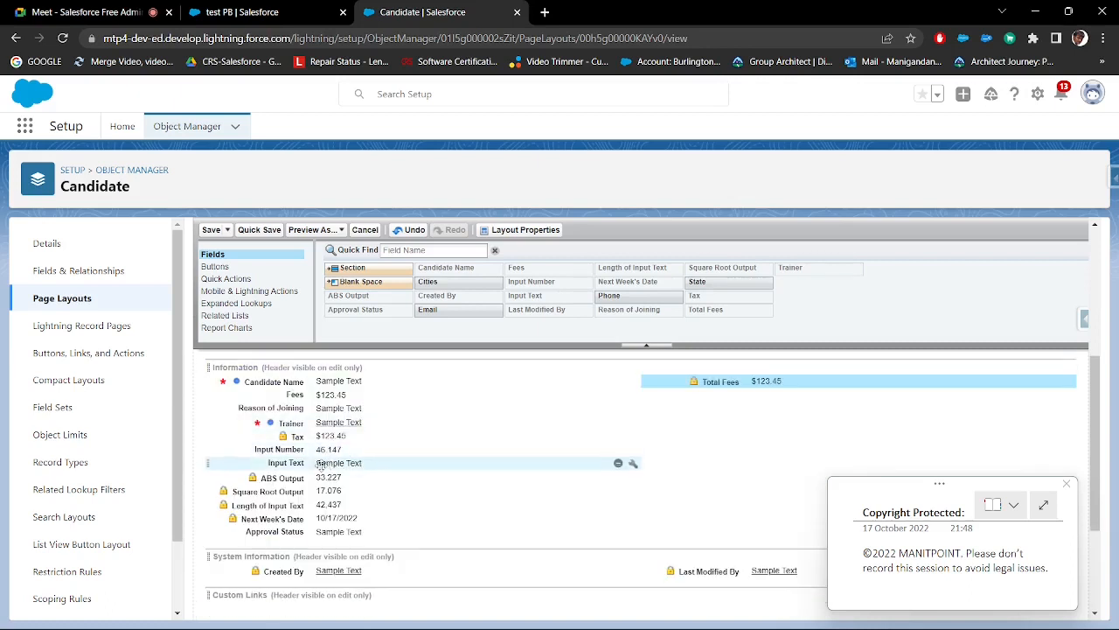
pyautogui.moveTo(319, 394); pyautogui.dragTo(695, 388)
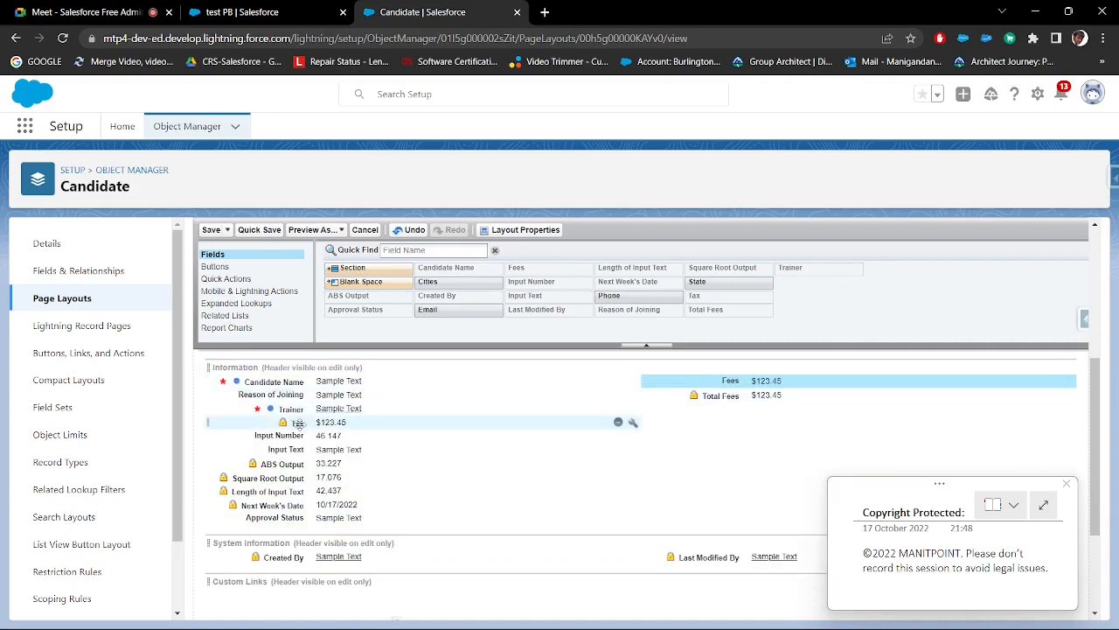
pyautogui.moveTo(297, 423); pyautogui.dragTo(725, 395)
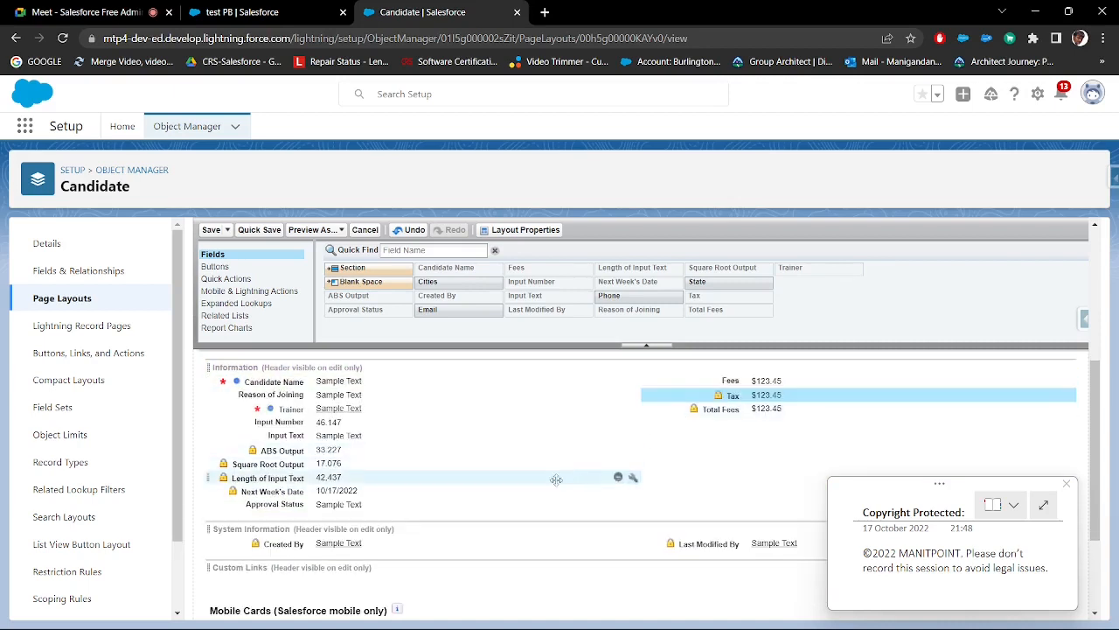
# Save the Accountant Layout with its rearranged Information section.
pyautogui.scroll(-3, 533, 486)
pyautogui.scroll(4, 532, 486)
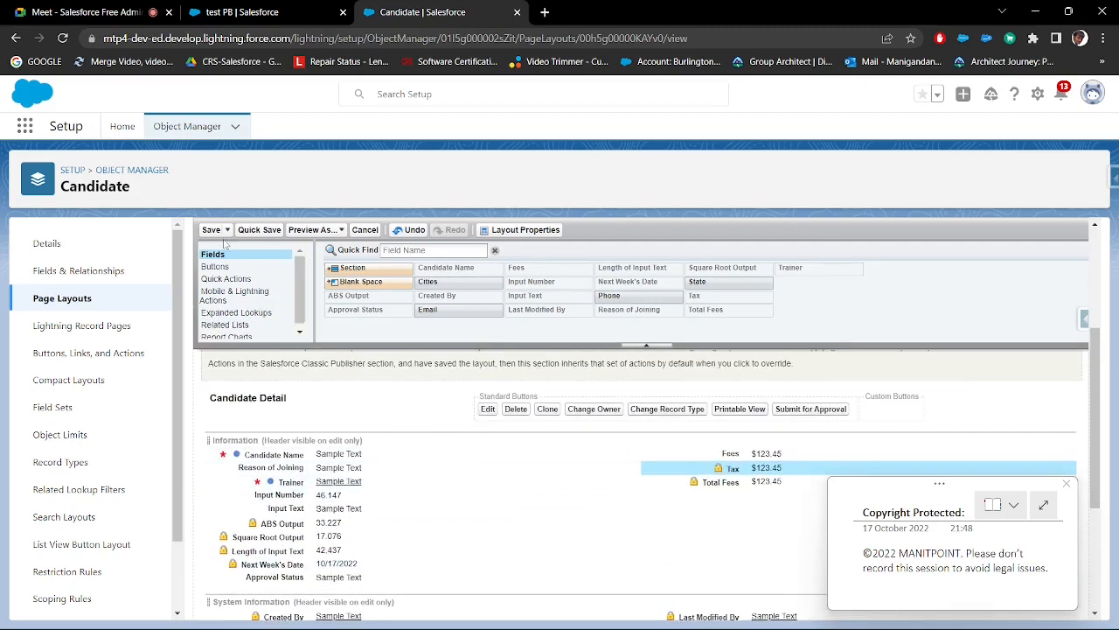
pyautogui.click(211, 230)
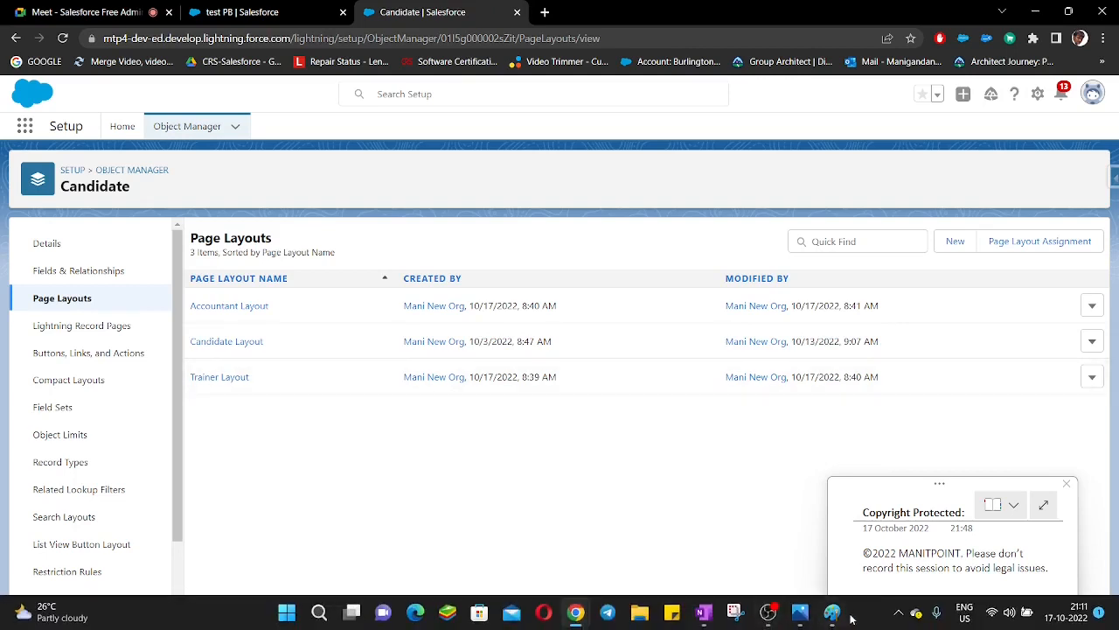
# Switch to Paint and write the note "1. Modify the position of columns" beside the diagram, starting a second line with "2.".
pyautogui.click(830, 613)
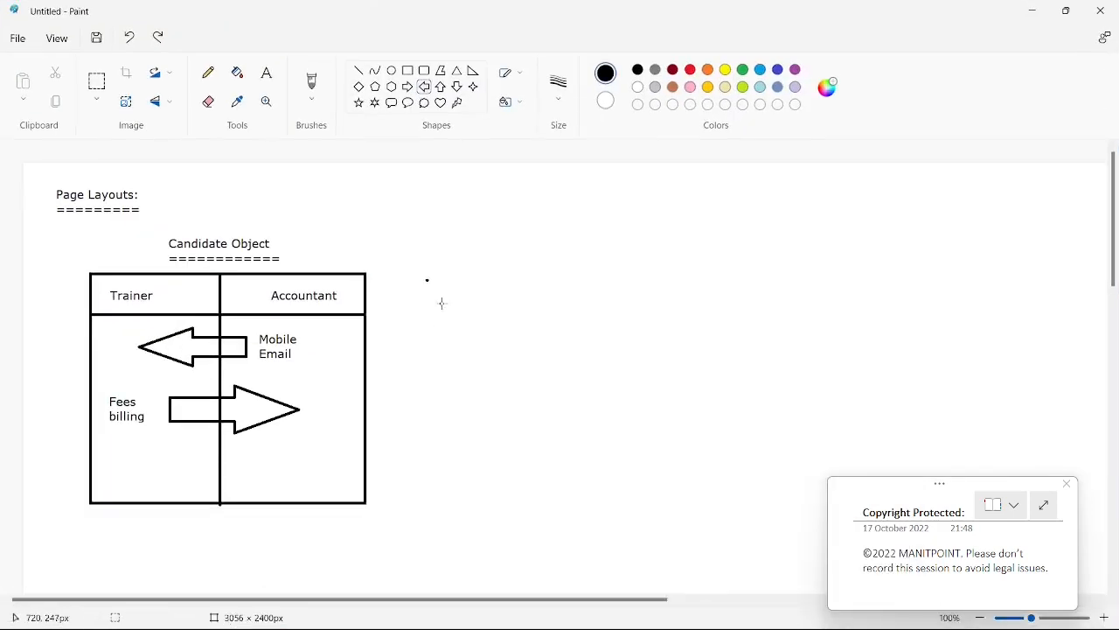
pyautogui.moveTo(413, 262); pyautogui.dragTo(445, 299)
pyautogui.press('Delete')
pyautogui.click(267, 72)
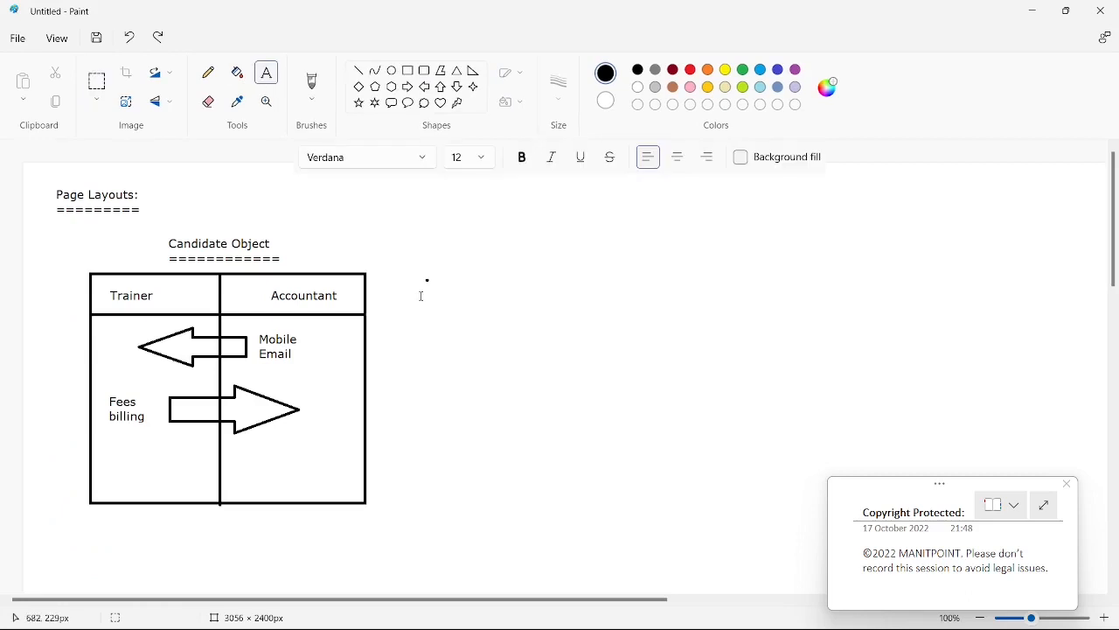
pyautogui.click(471, 267)
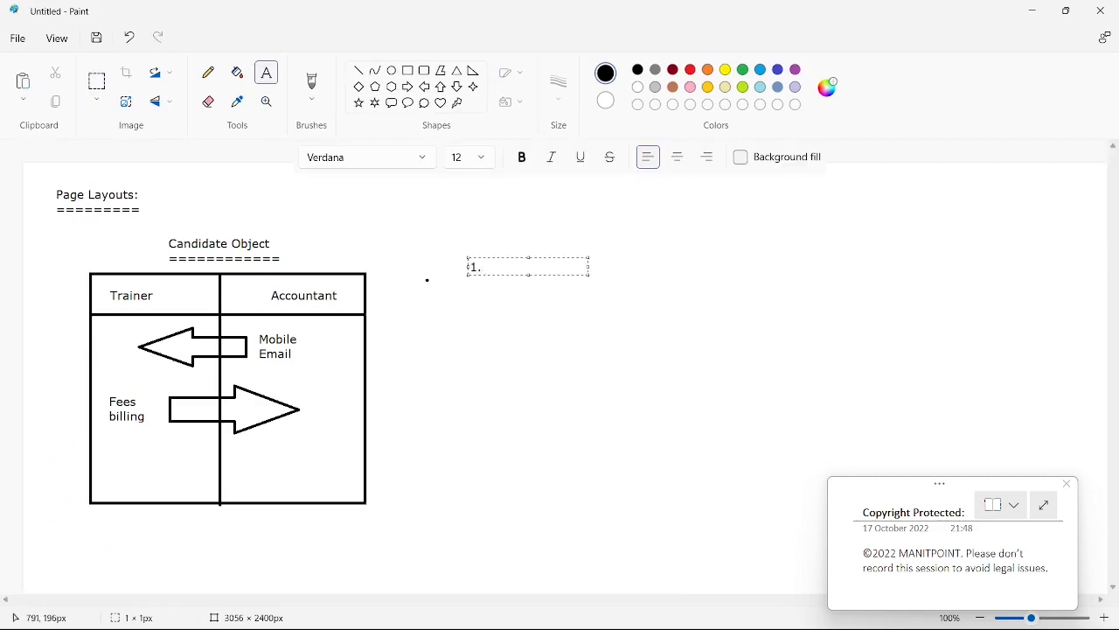
pyautogui.write('1. Modify the could')
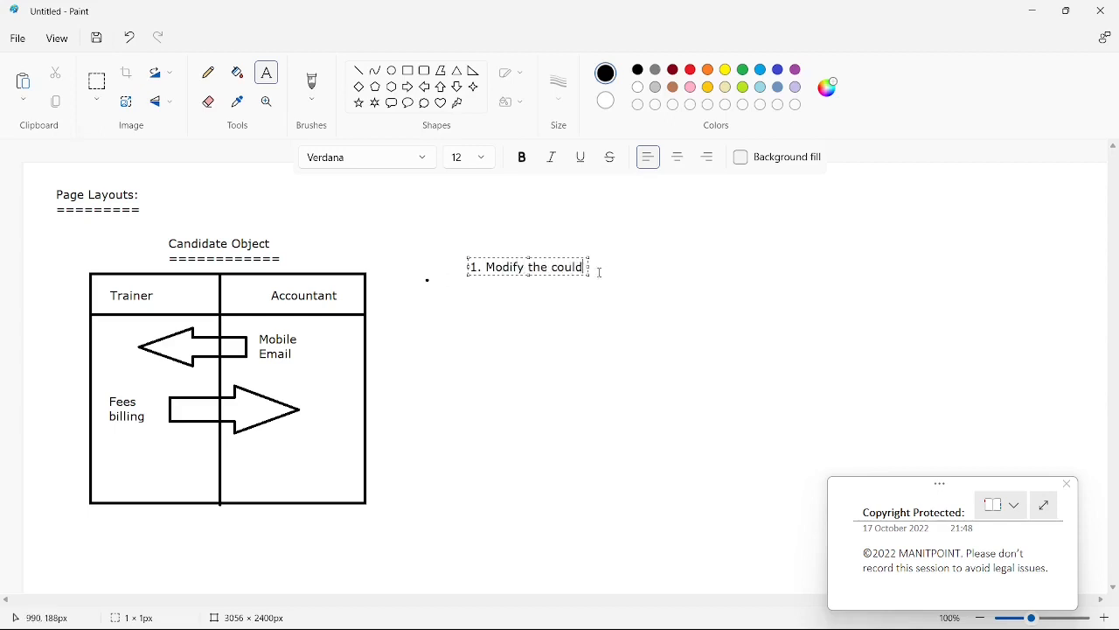
pyautogui.moveTo(589, 275); pyautogui.dragTo(975, 340)
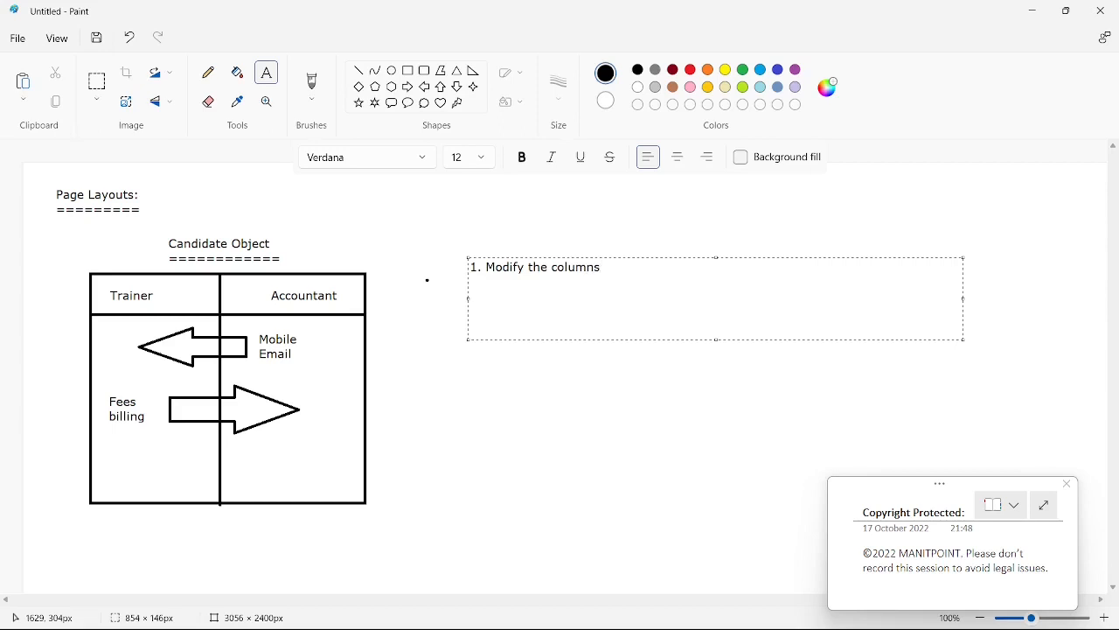
pyautogui.press('BackSpace')
pyautogui.write('position of')
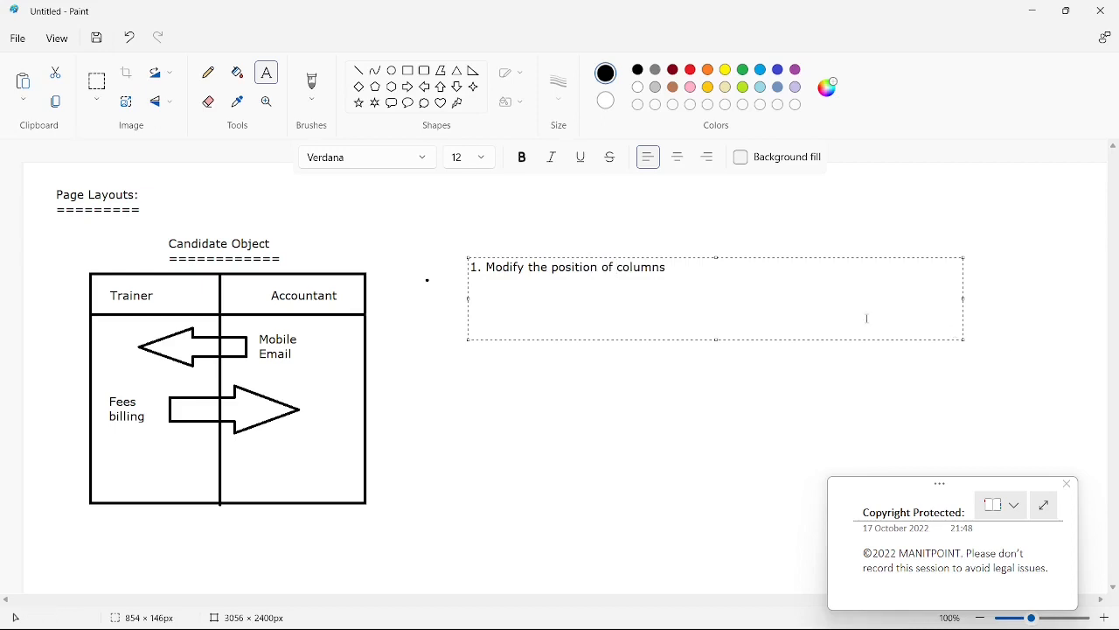
pyautogui.click(724, 278)
pyautogui.press('Return')
pyautogui.write('2.')
# Switch to Salesforce, open the Candidate Layout and copy the Read-Only and Required labels from the Fees field's properties.
pyautogui.hotkey('alt', 'Tab')
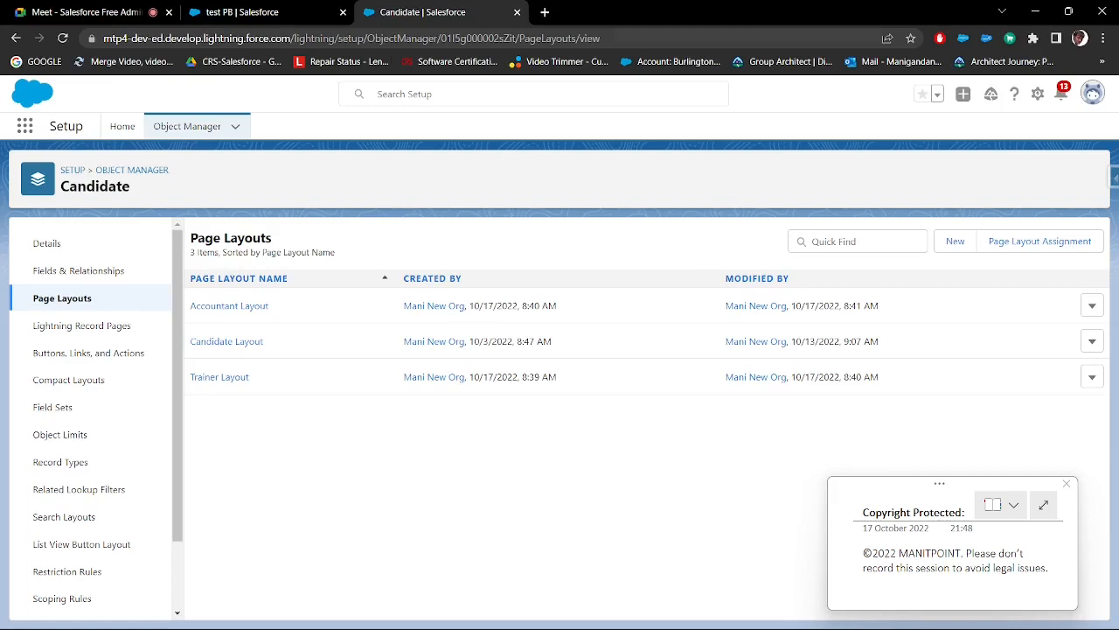
pyautogui.click(250, 343)
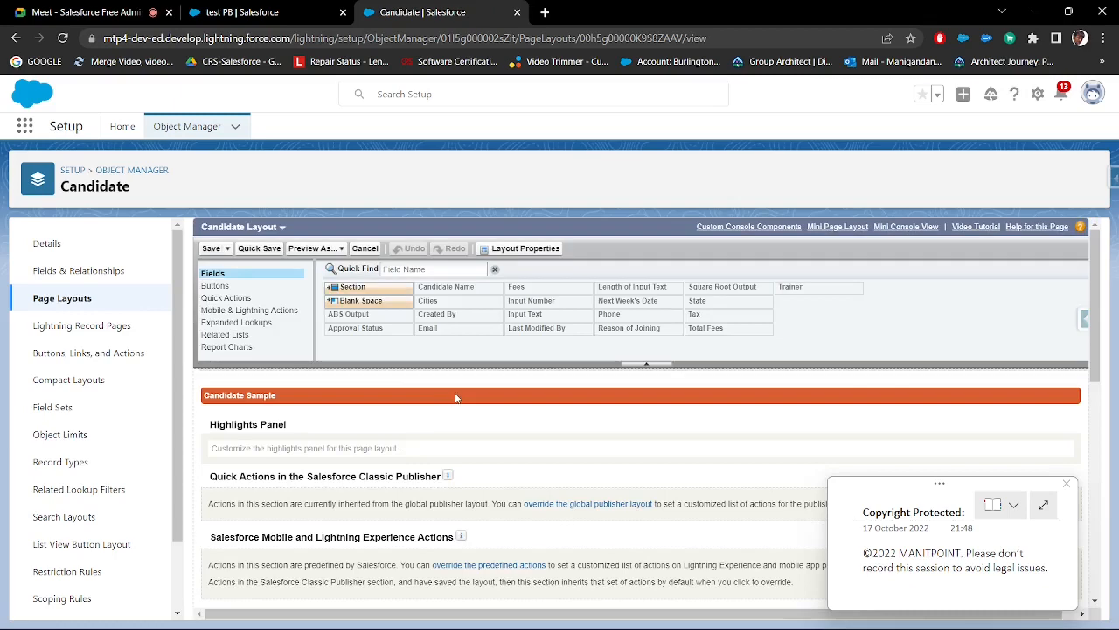
pyautogui.scroll(-3, 422, 403)
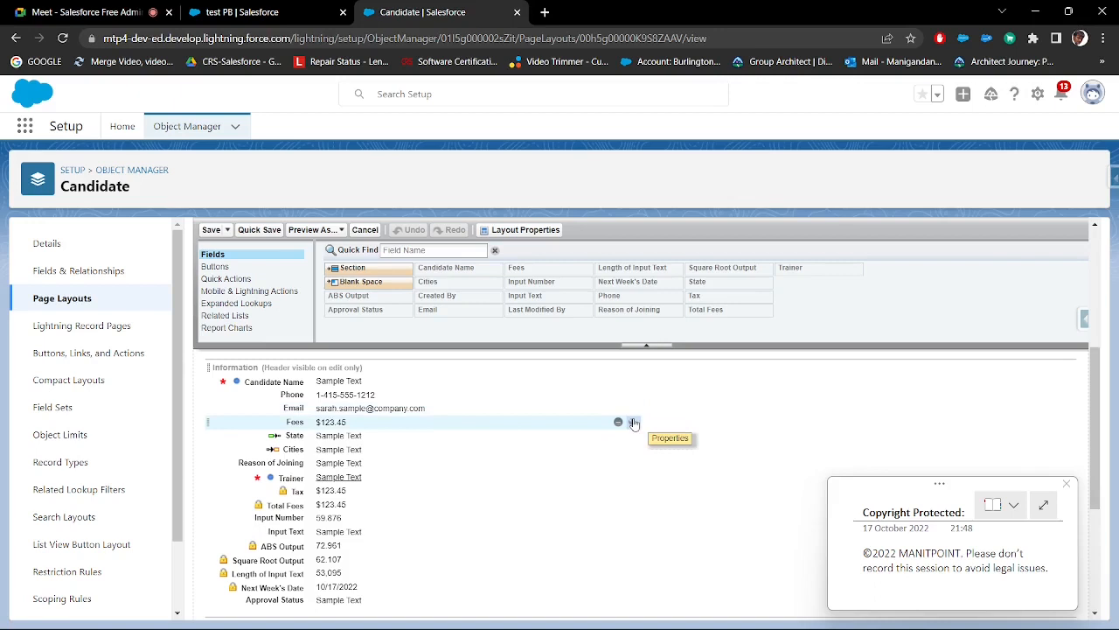
pyautogui.click(633, 423)
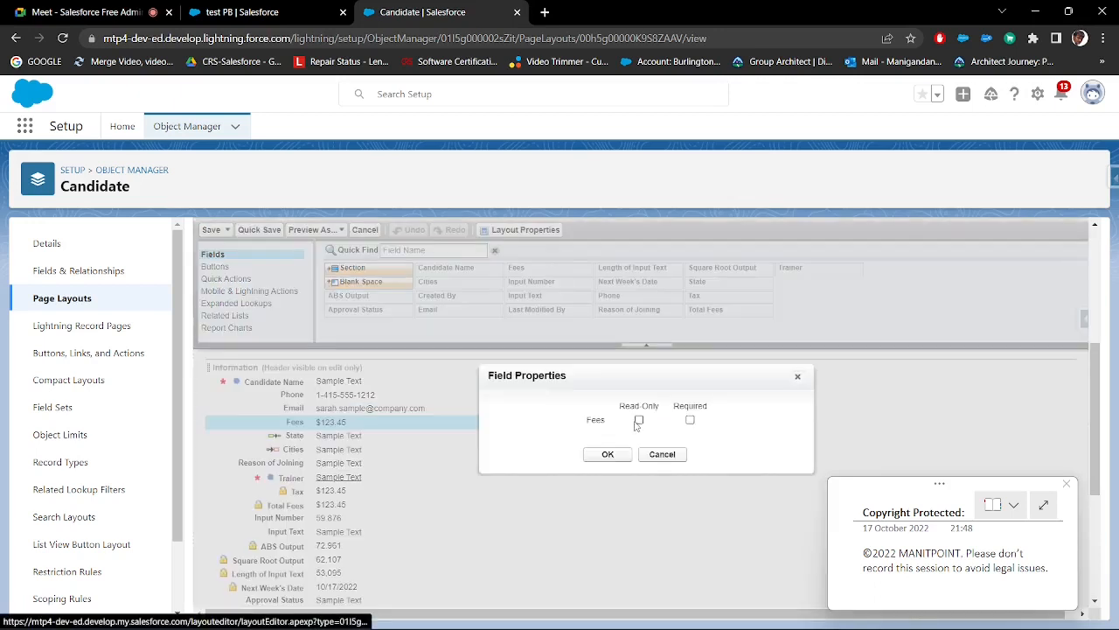
pyautogui.moveTo(619, 405); pyautogui.dragTo(711, 411)
pyautogui.hotkey('ctrl', 'c')
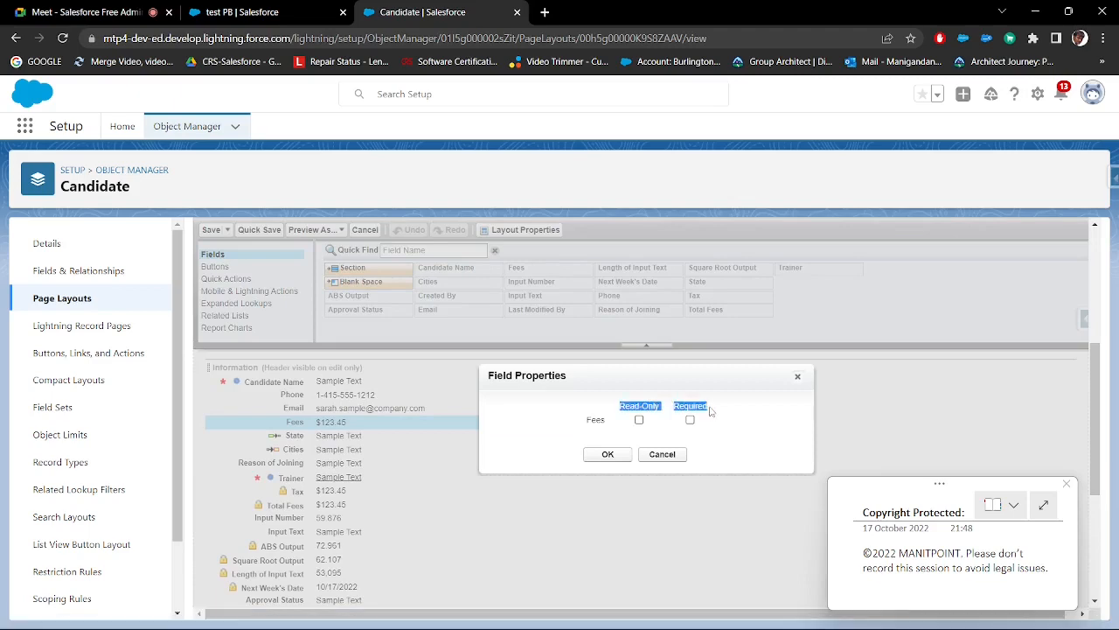
# Switch to Paint and complete the note's second line as "Make the field as Read-Only & Required".
pyautogui.hotkey('alt', 'Tab')
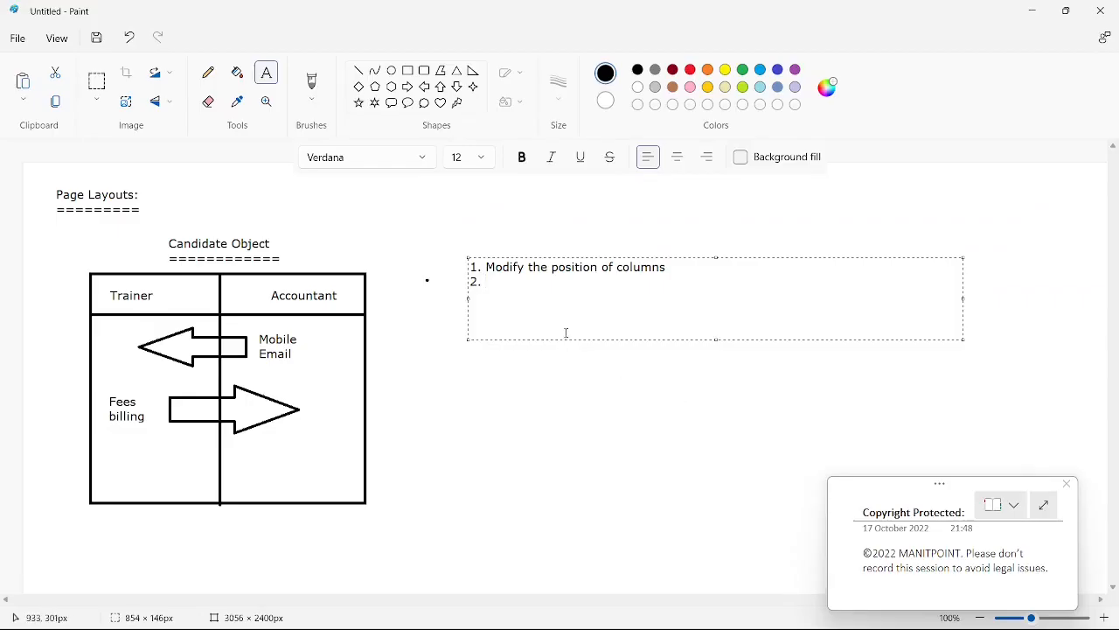
pyautogui.write('ake the fileld as')
pyautogui.hotkey('ctrl', 'v')
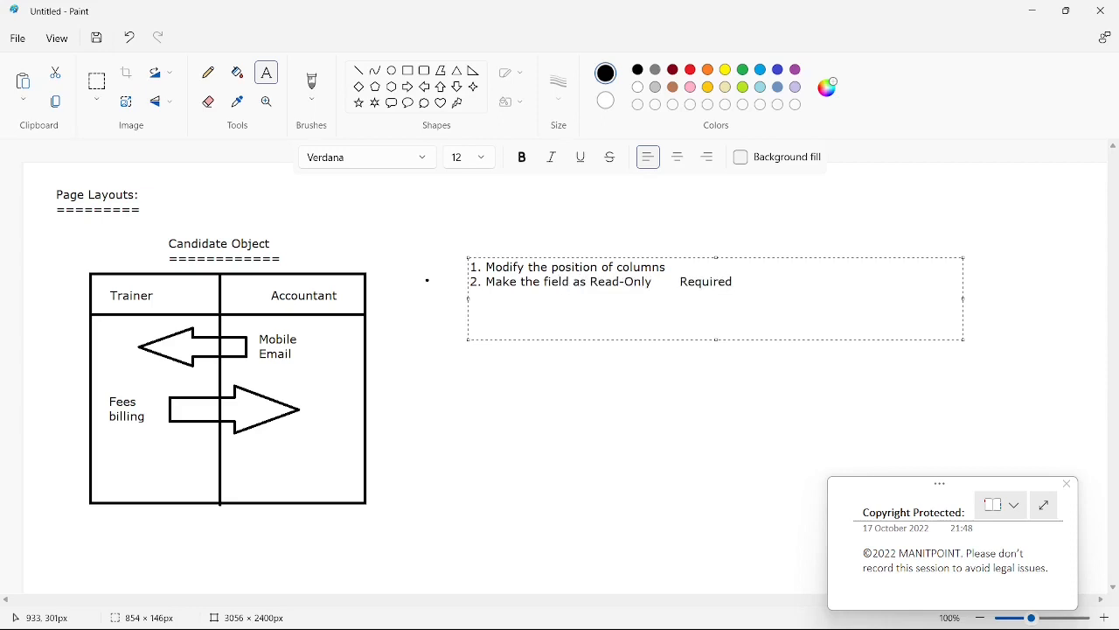
pyautogui.moveTo(653, 281); pyautogui.dragTo(680, 281)
pyautogui.write('&')
# Switch to Salesforce, dismiss the Fees field's properties without changes and review the fields in the Candidate Layout's Information section.
pyautogui.hotkey('alt', 'Tab')
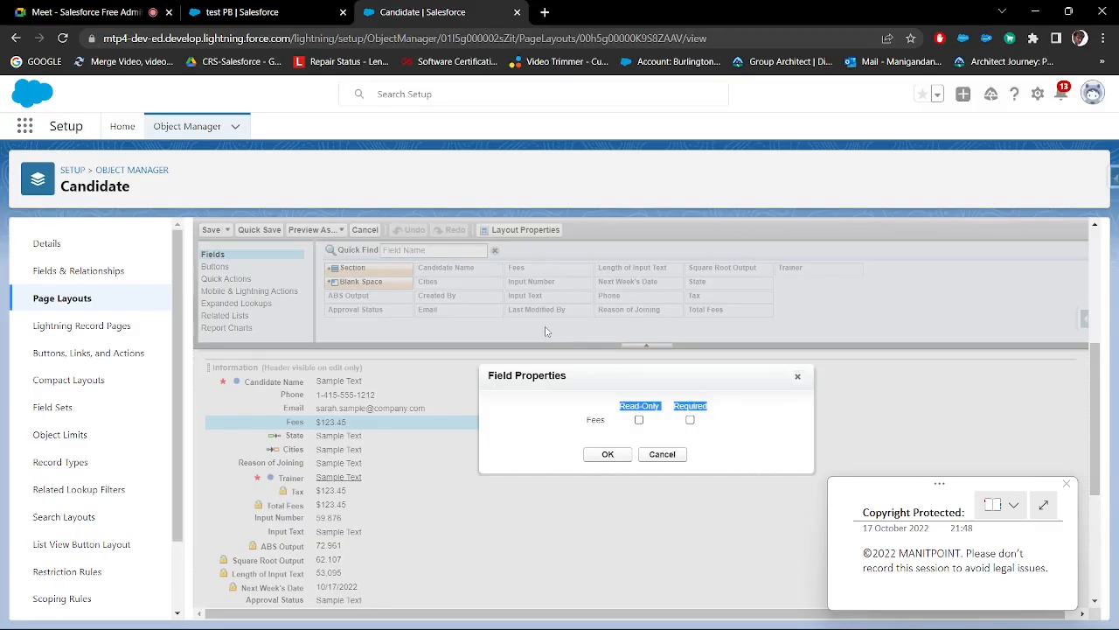
pyautogui.click(654, 453)
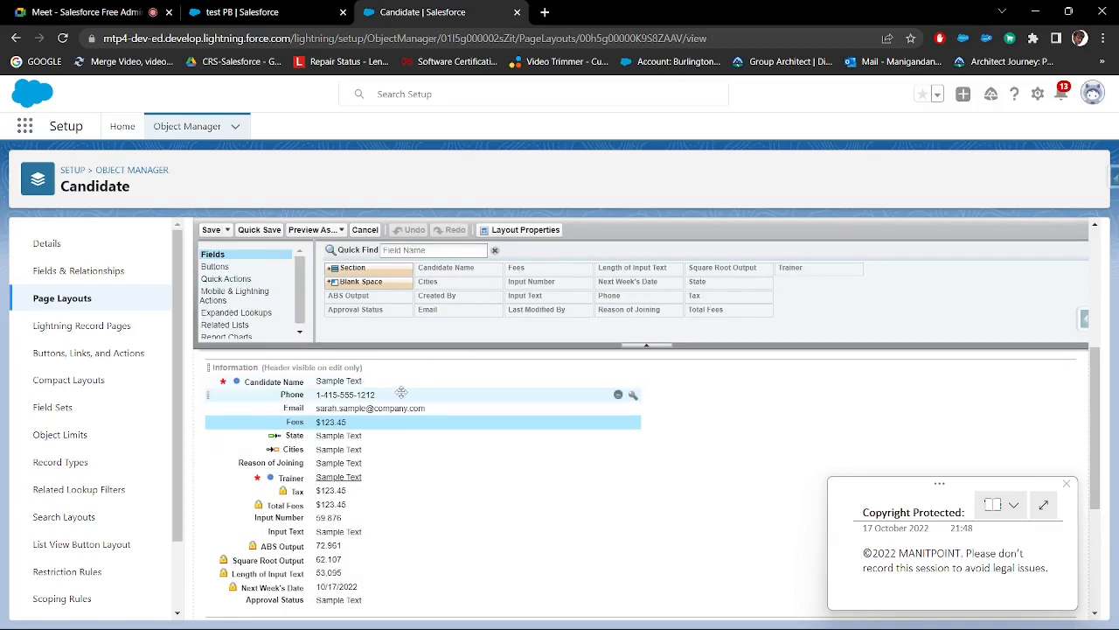
pyautogui.scroll(5, 311, 358)
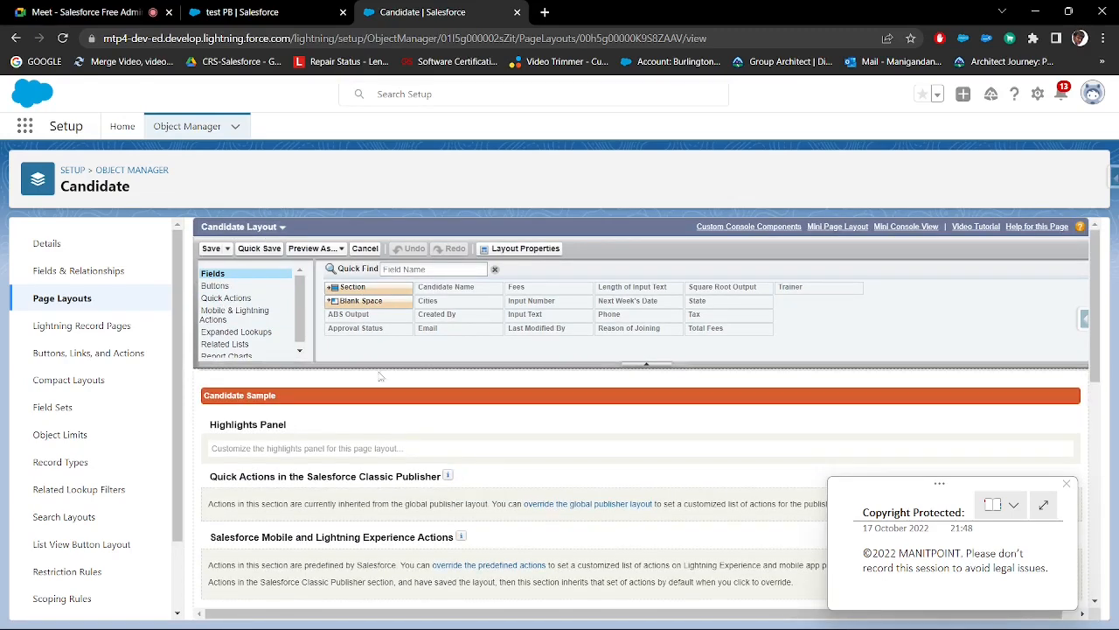
pyautogui.scroll(-5, 381, 376)
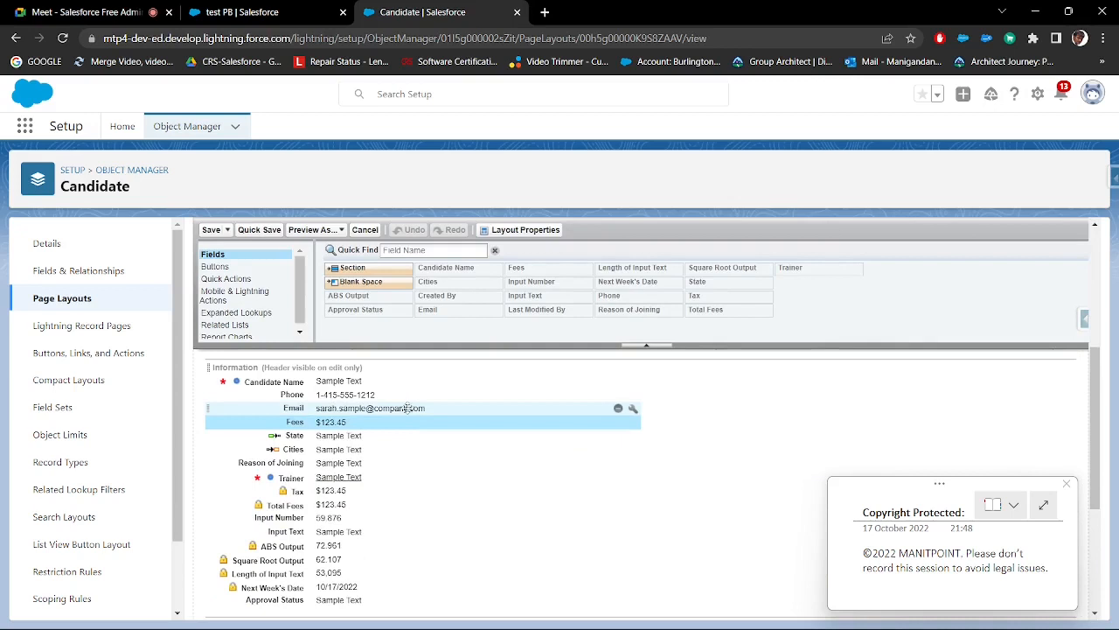
pyautogui.scroll(-2, 400, 391)
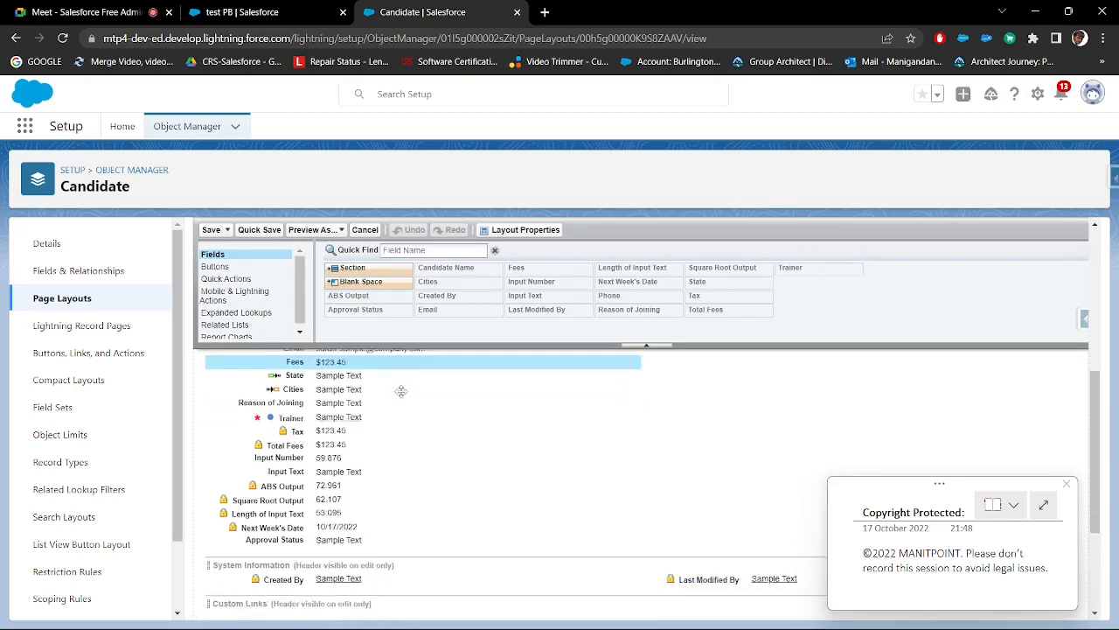
pyautogui.scroll(2, 400, 393)
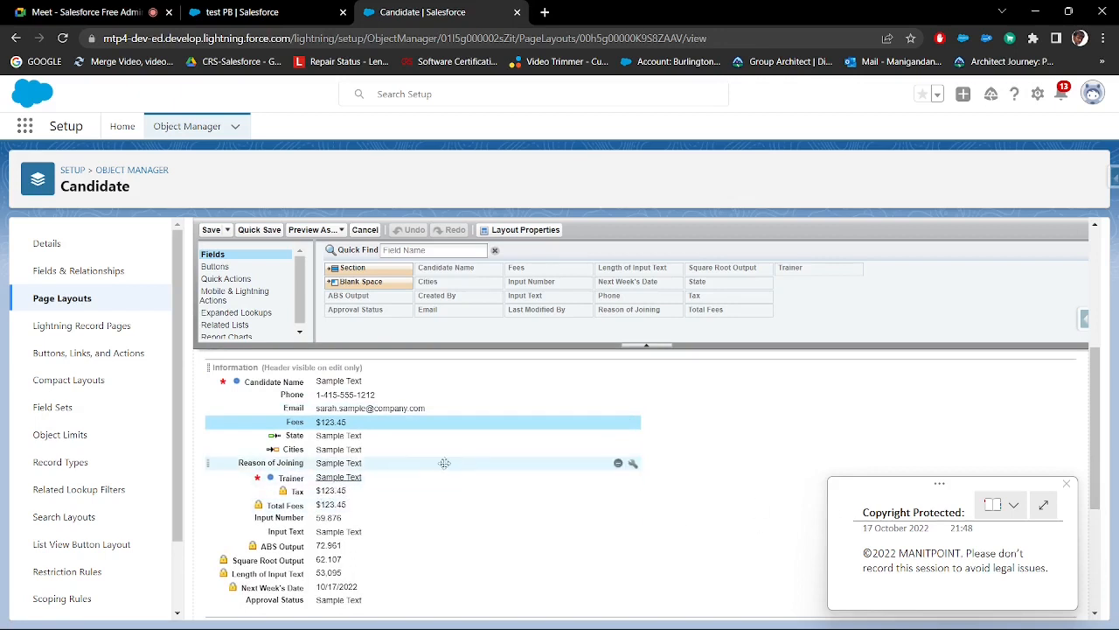
pyautogui.click(346, 394)
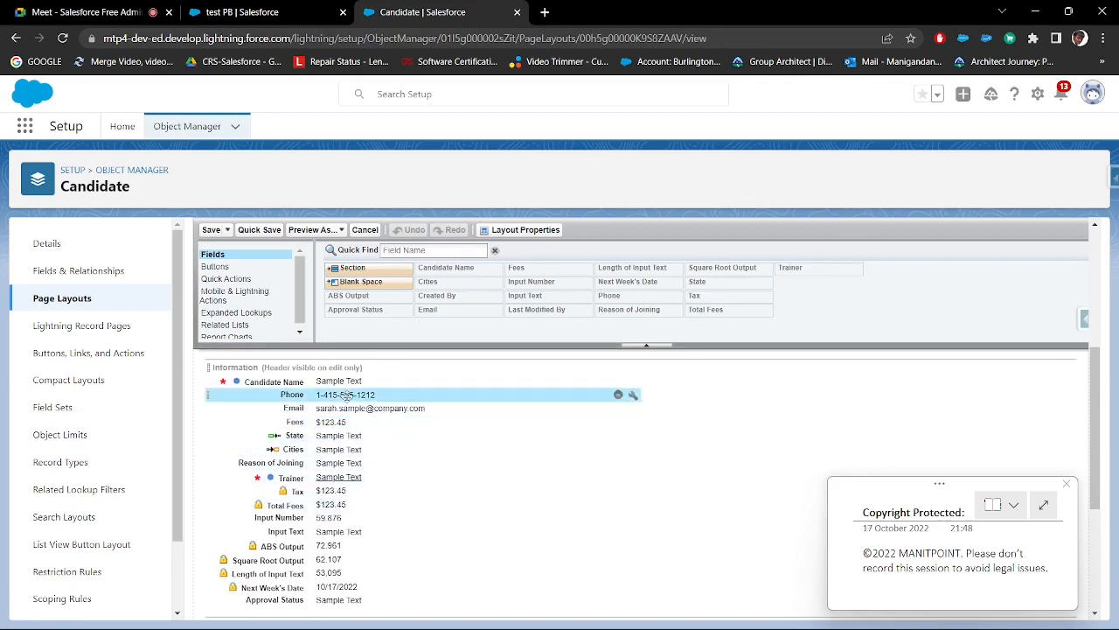
pyautogui.click(342, 408)
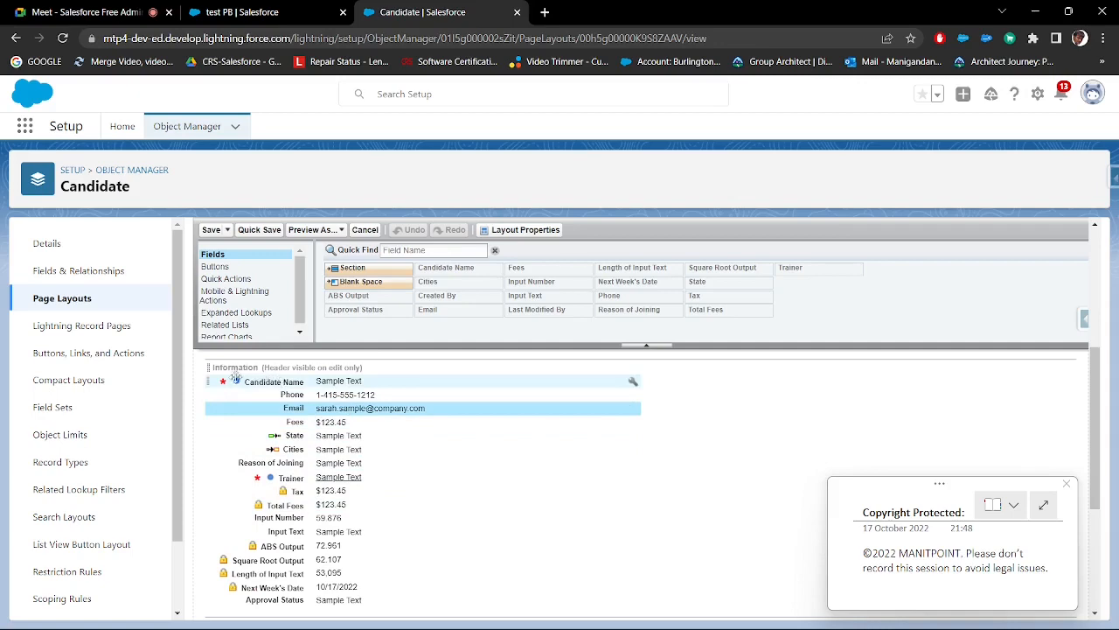
pyautogui.scroll(-3, 284, 411)
pyautogui.scroll(3, 295, 440)
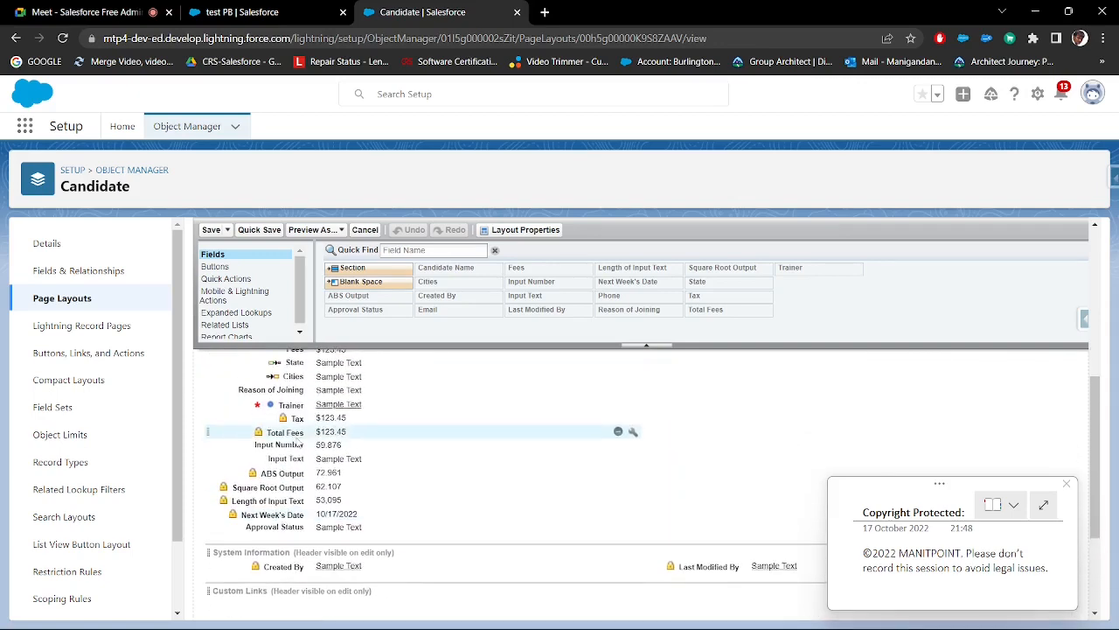
pyautogui.scroll(-1, 329, 481)
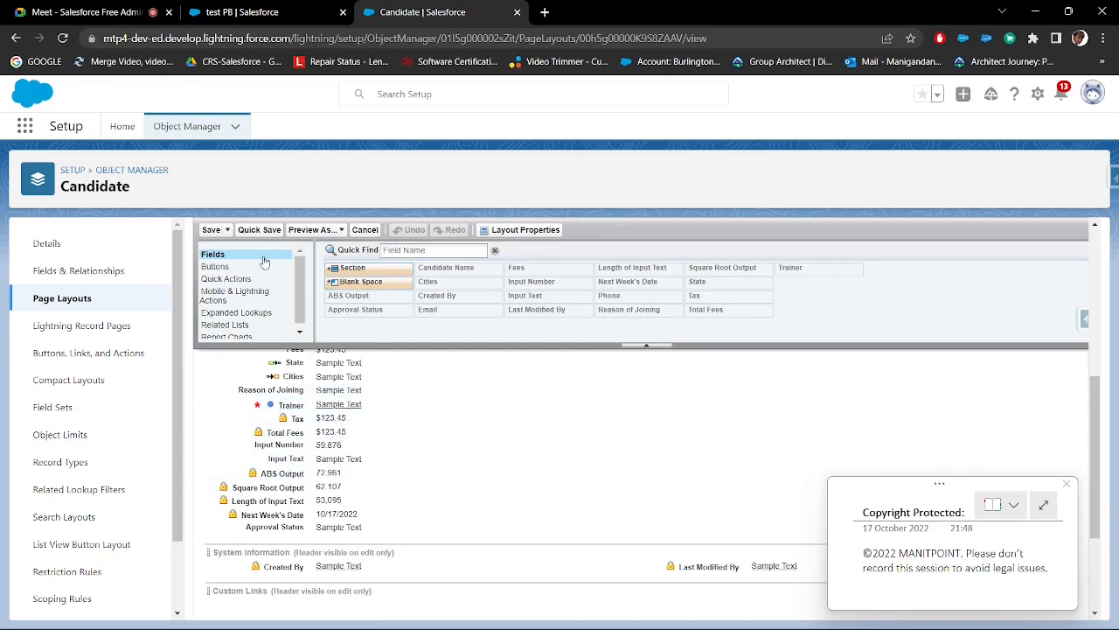
# Add a two-column section named "Formula Section" between the Information and System Information sections of the Candidate Layout.
pyautogui.moveTo(372, 270); pyautogui.dragTo(339, 535)
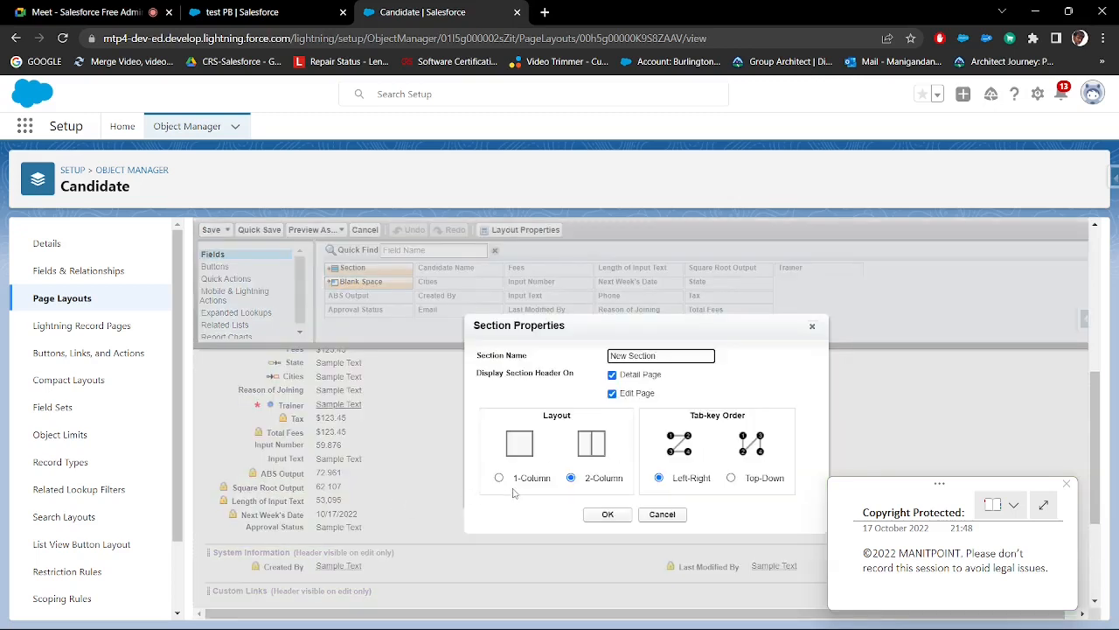
pyautogui.moveTo(627, 356); pyautogui.dragTo(575, 360)
pyautogui.write('Formula')
pyautogui.click(607, 514)
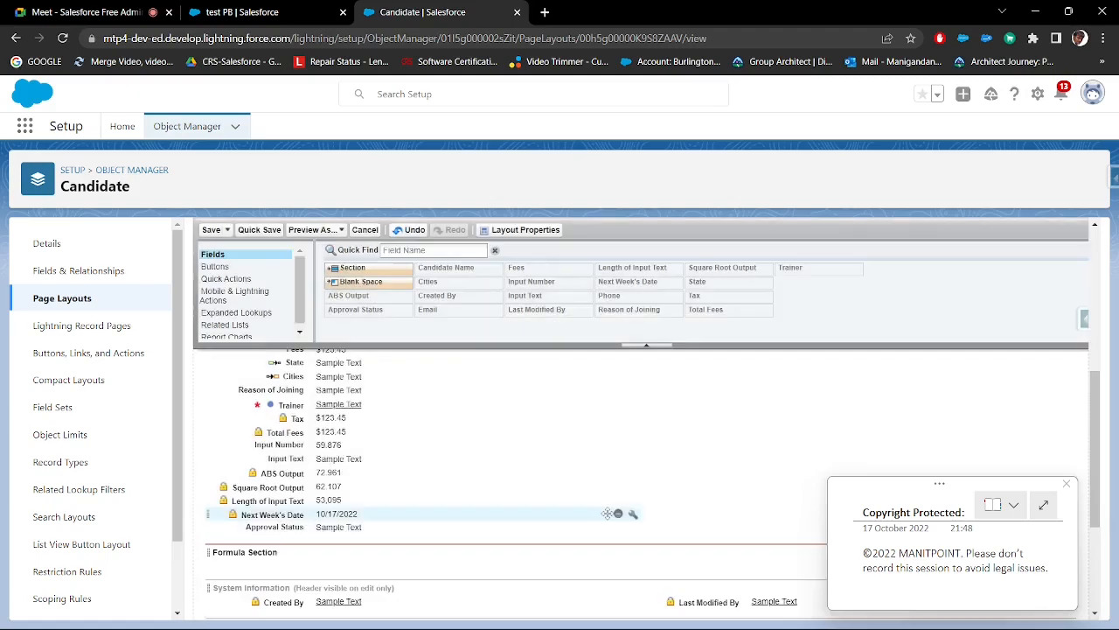
# Move Next Week's Date, Length of Input Text, Square Root Output and ABS Output from the Information section into the Formula Section.
pyautogui.scroll(-2, 489, 448)
pyautogui.scroll(2, 494, 446)
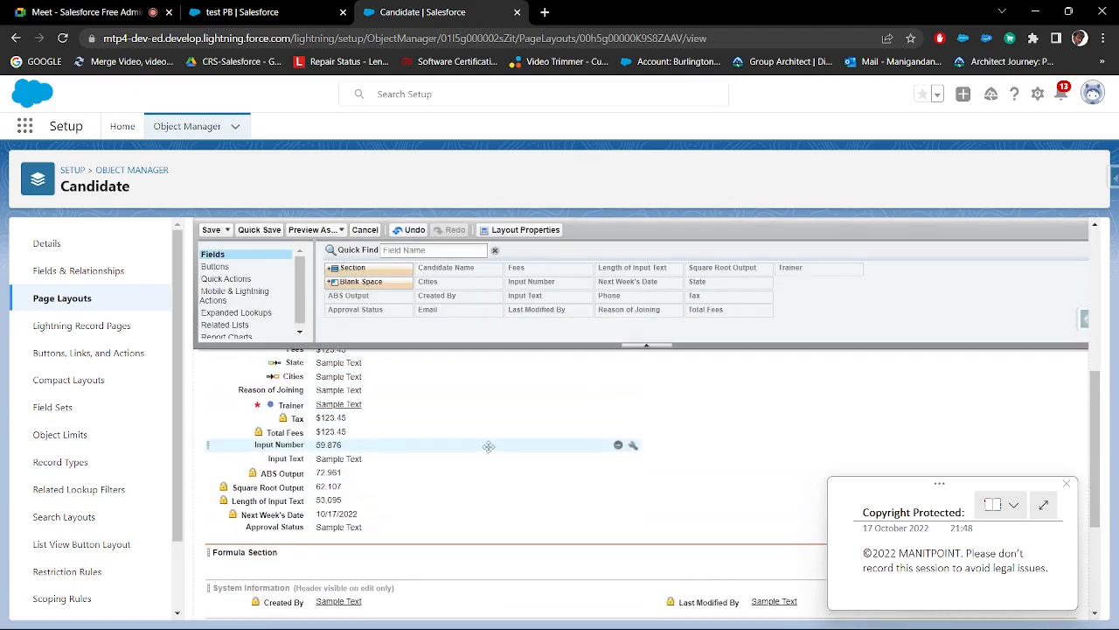
pyautogui.scroll(4, 402, 418)
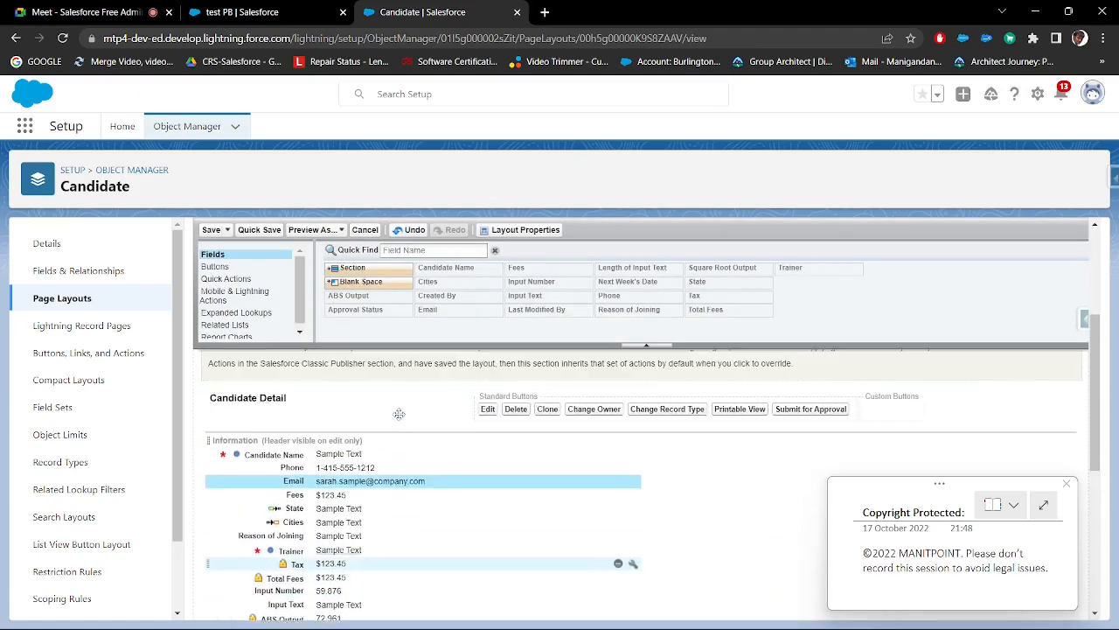
pyautogui.scroll(-2, 398, 412)
pyautogui.scroll(-2, 399, 412)
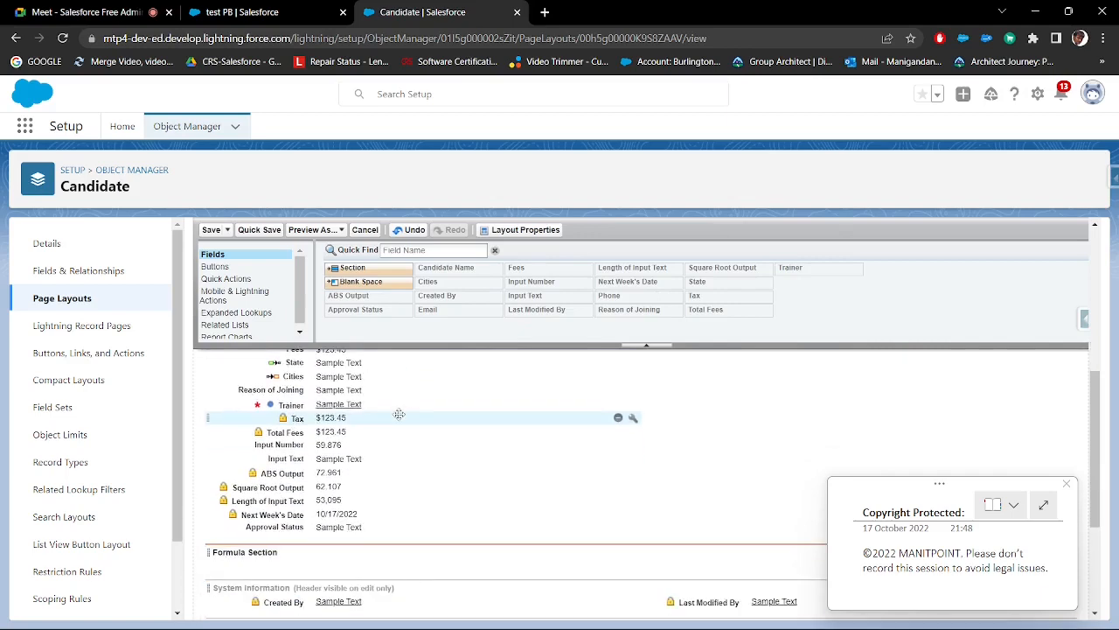
pyautogui.scroll(-3, 376, 420)
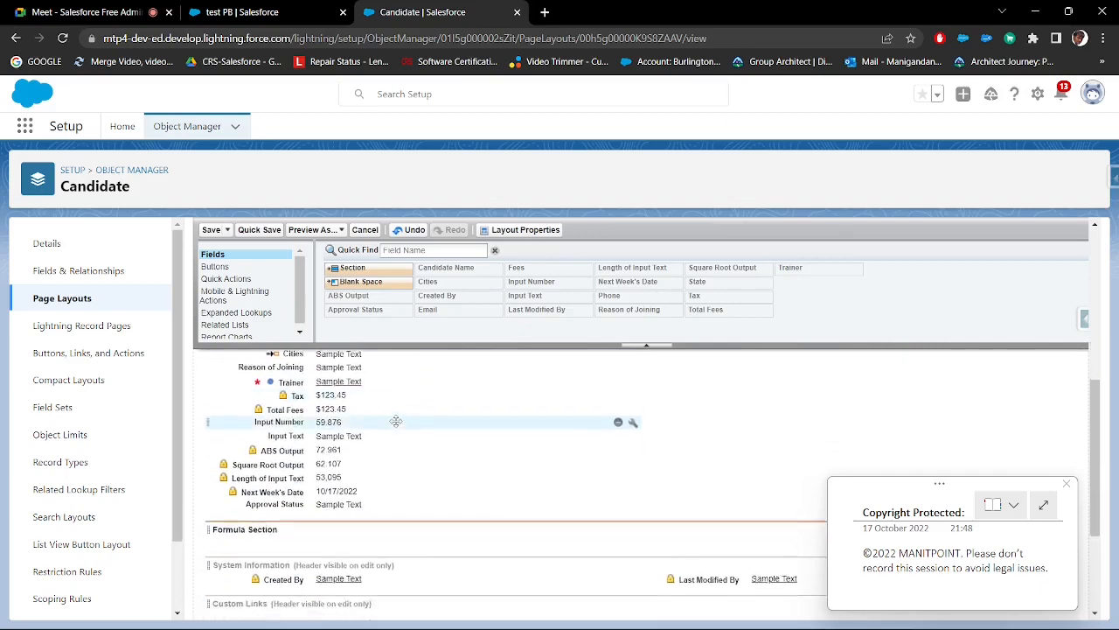
pyautogui.scroll(2, 315, 456)
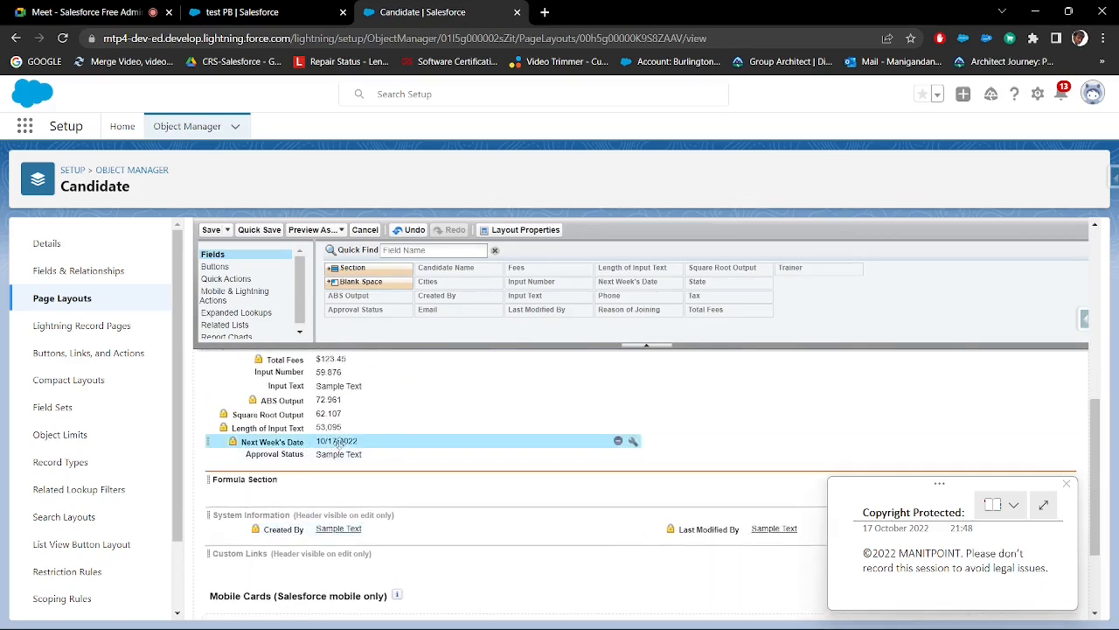
pyautogui.moveTo(328, 442); pyautogui.dragTo(346, 495)
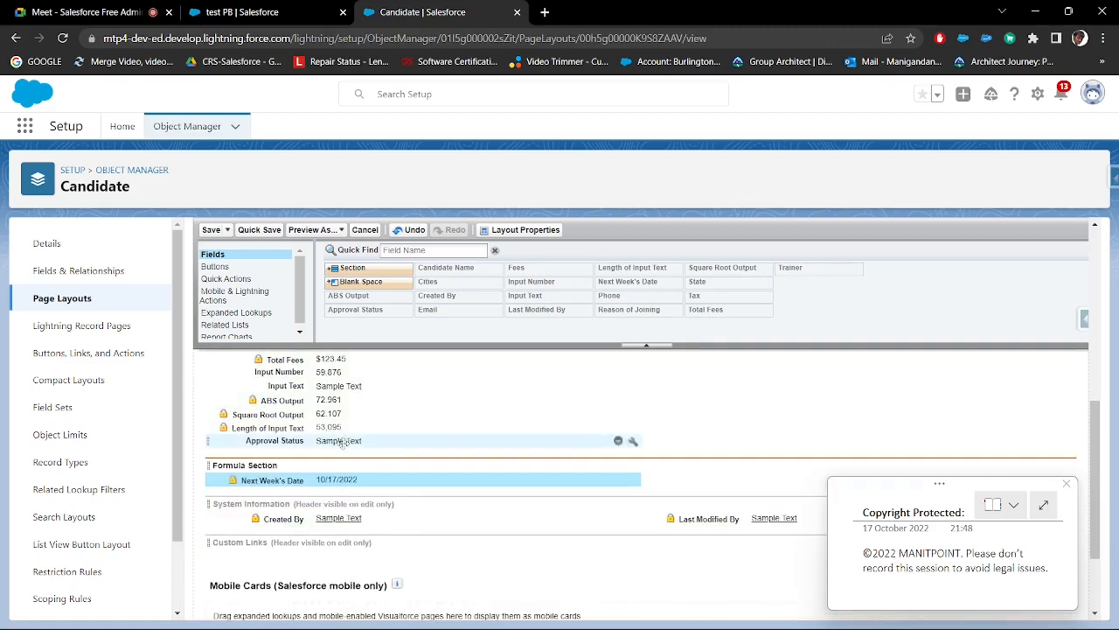
pyautogui.moveTo(276, 427); pyautogui.dragTo(341, 462)
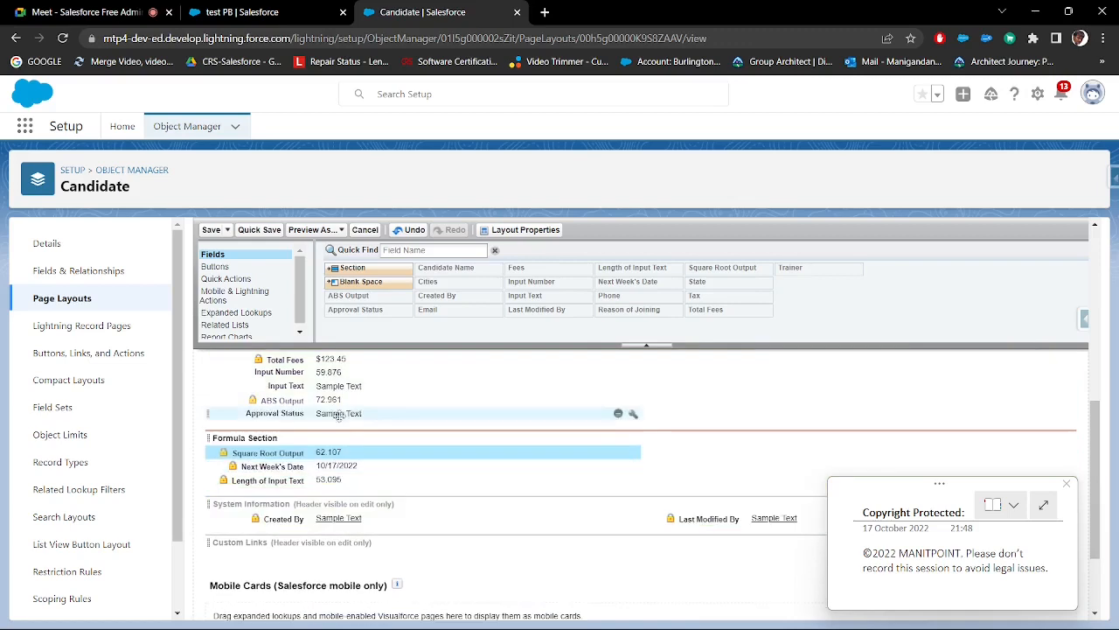
pyautogui.moveTo(281, 400); pyautogui.dragTo(353, 431)
pyautogui.scroll(1, 349, 437)
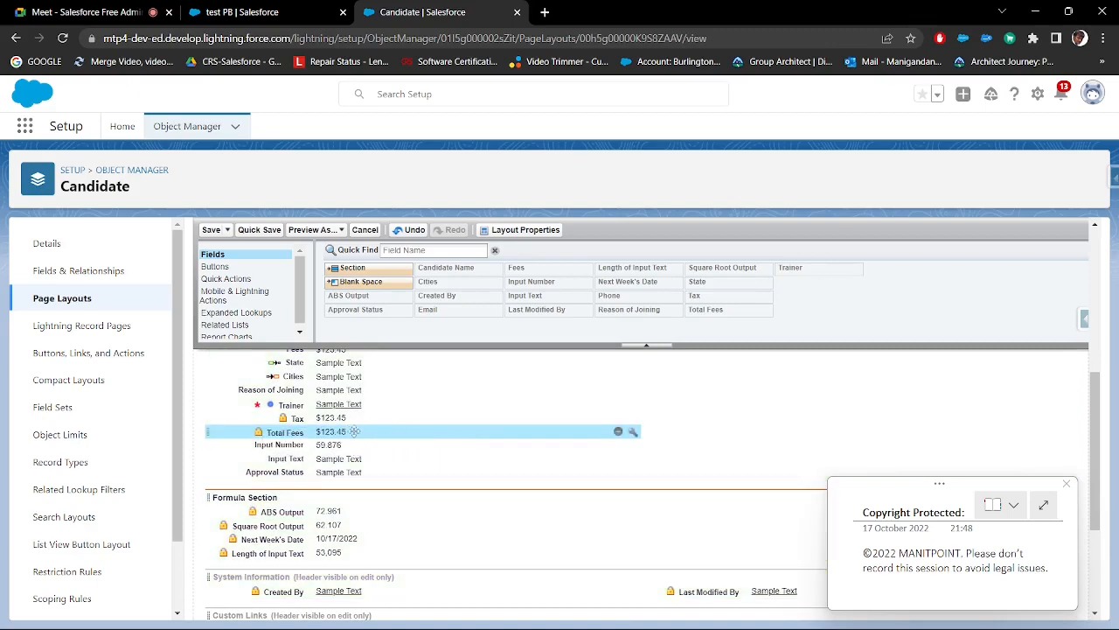
# Move Phone, Email, Reason of Joining, Trainer, Input Number, Input Text and Approval Status into the Information section's second column, with Trainer first.
pyautogui.scroll(1, 356, 431)
pyautogui.scroll(-2, 356, 430)
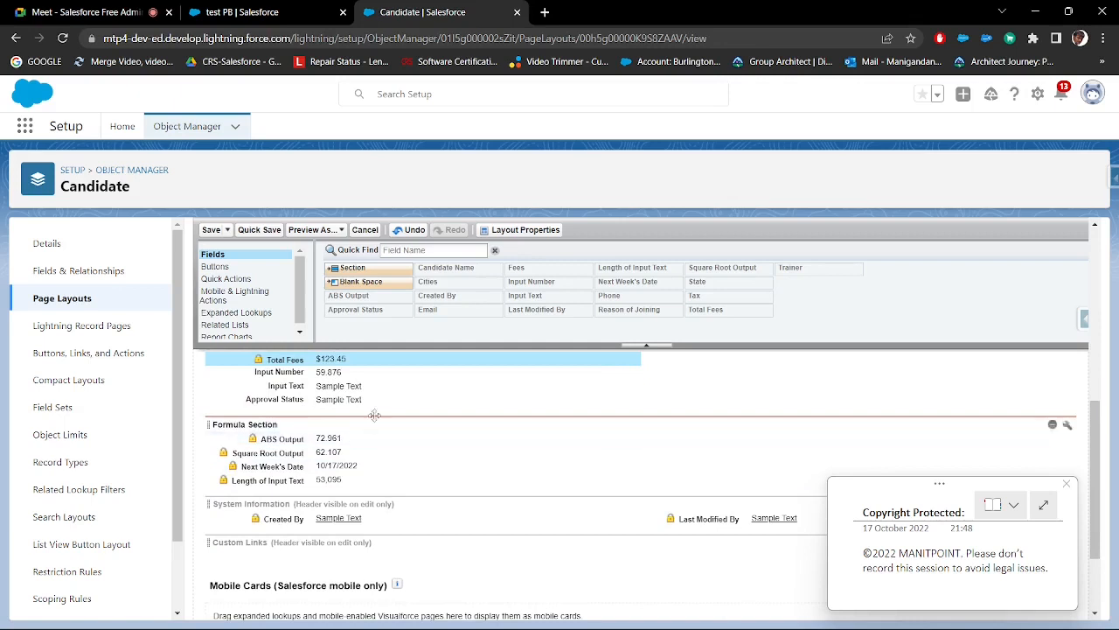
pyautogui.scroll(1, 382, 279)
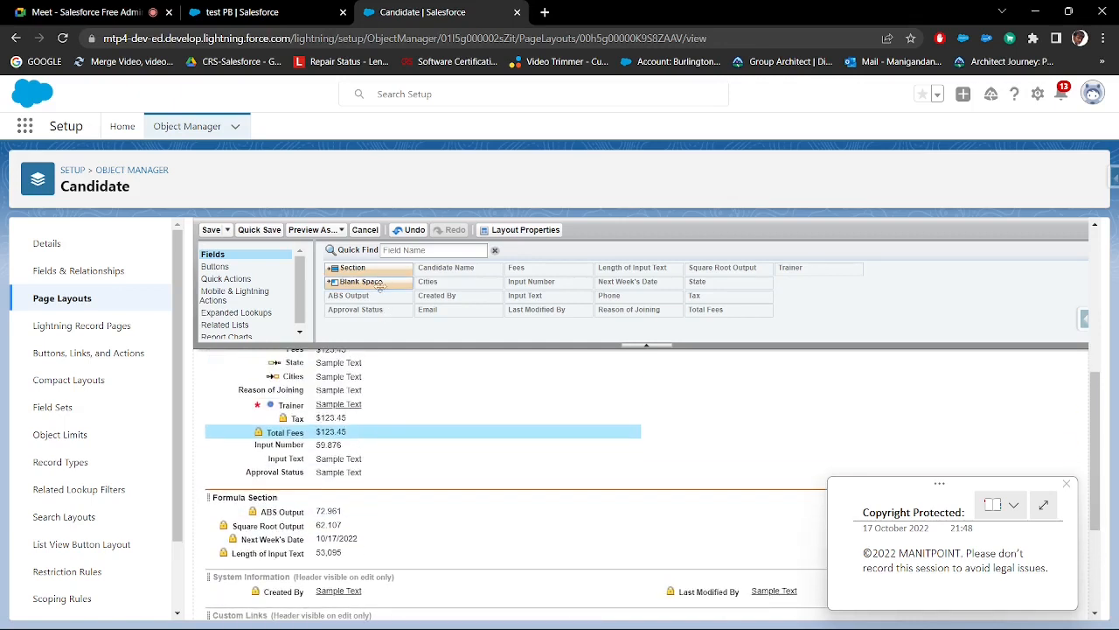
pyautogui.scroll(1, 382, 281)
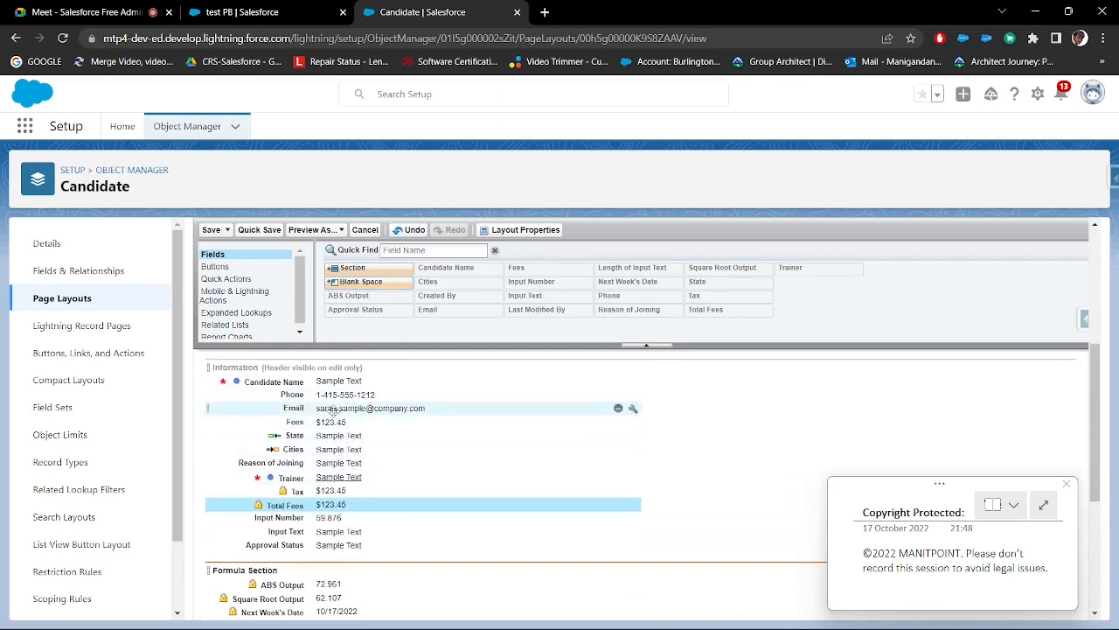
pyautogui.moveTo(362, 395); pyautogui.dragTo(775, 400)
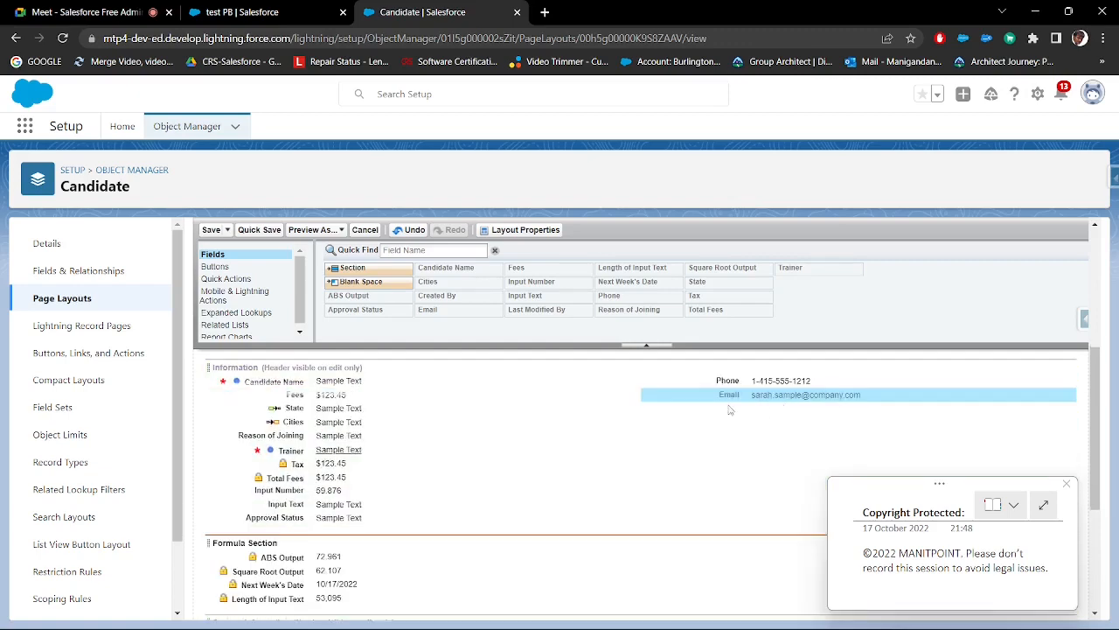
pyautogui.moveTo(323, 440); pyautogui.dragTo(735, 409)
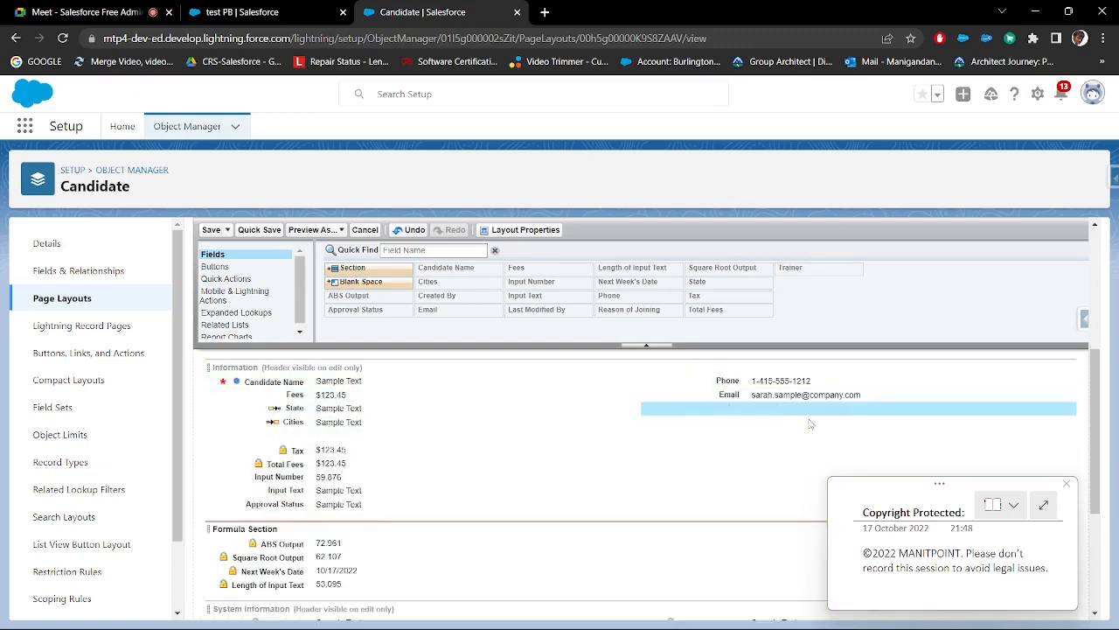
pyautogui.moveTo(369, 437); pyautogui.dragTo(769, 382)
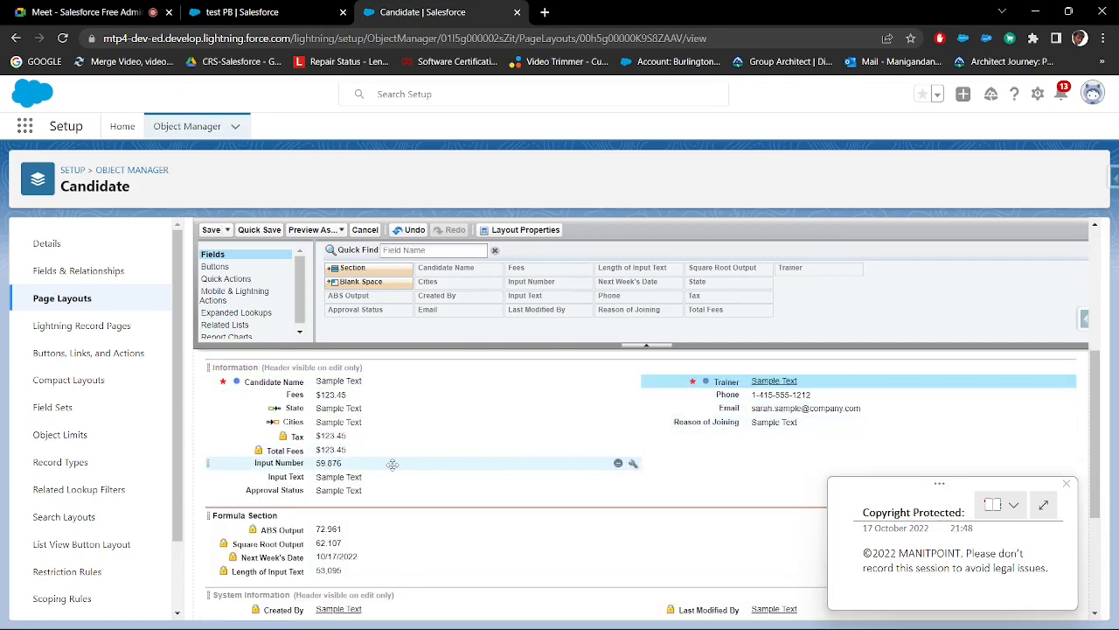
pyautogui.moveTo(391, 464); pyautogui.dragTo(769, 441)
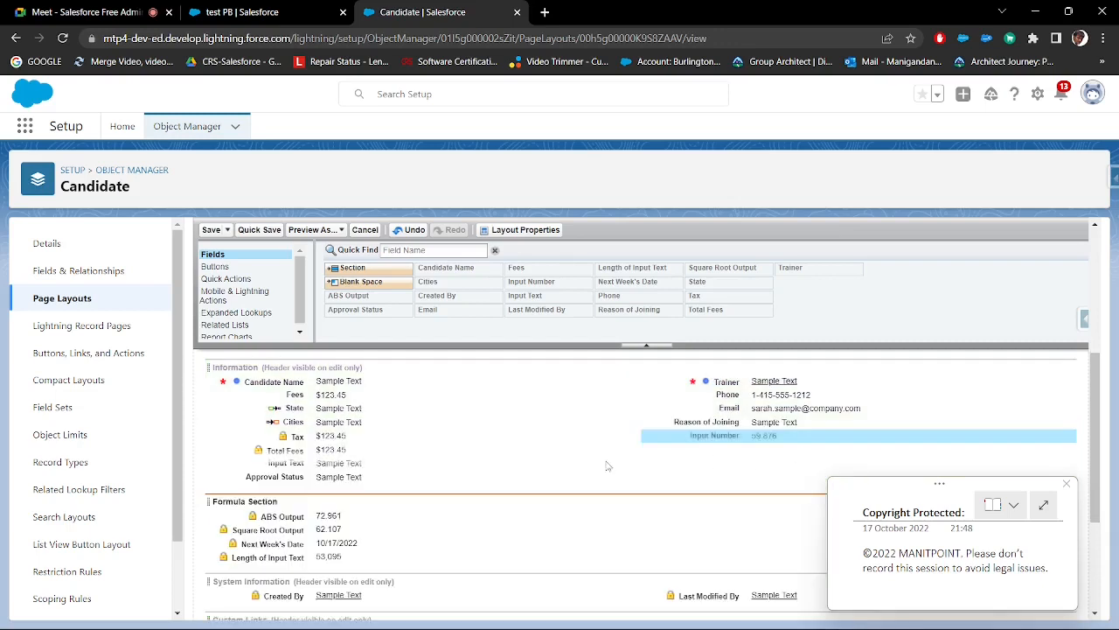
pyautogui.moveTo(386, 463); pyautogui.dragTo(708, 454)
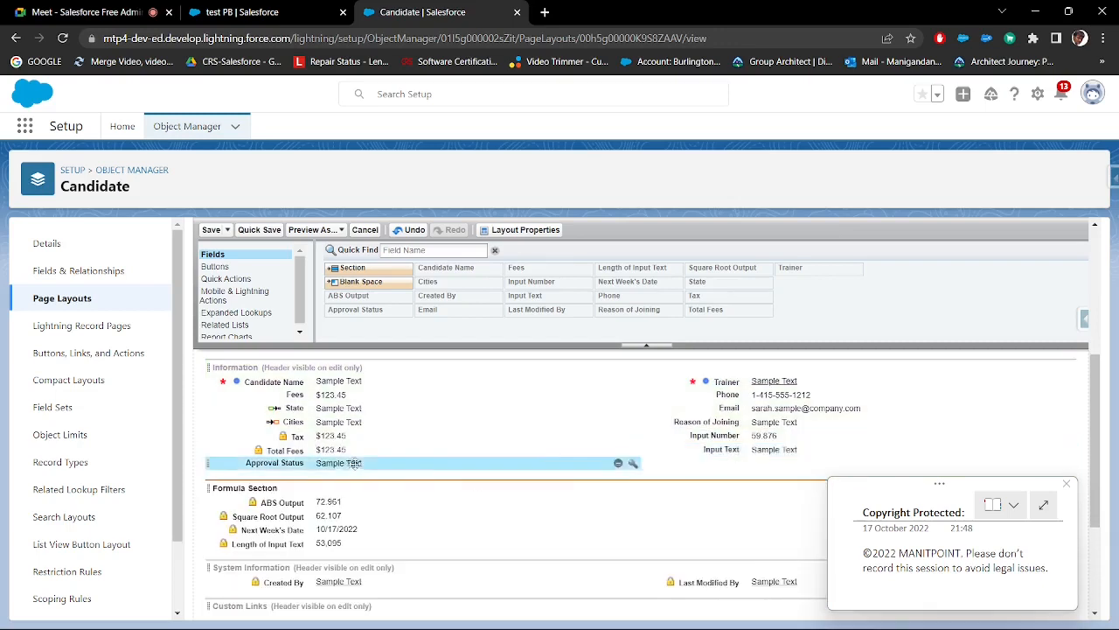
pyautogui.moveTo(625, 462); pyautogui.dragTo(696, 474)
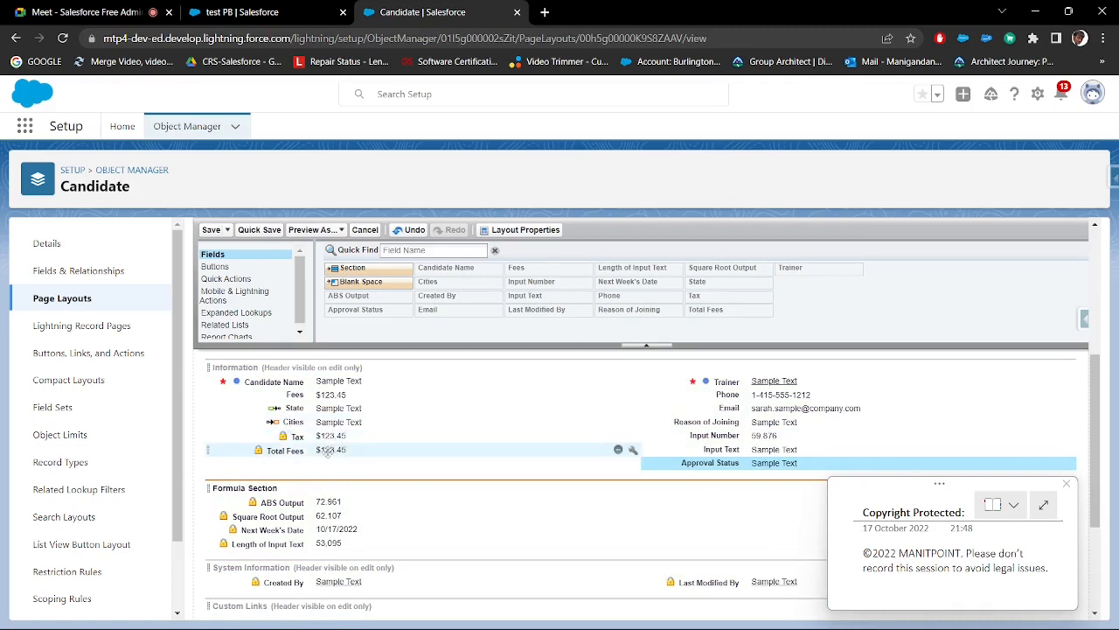
# Add a blank space between Cities and Tax in the Information section.
pyautogui.moveTo(371, 282); pyautogui.dragTo(349, 442)
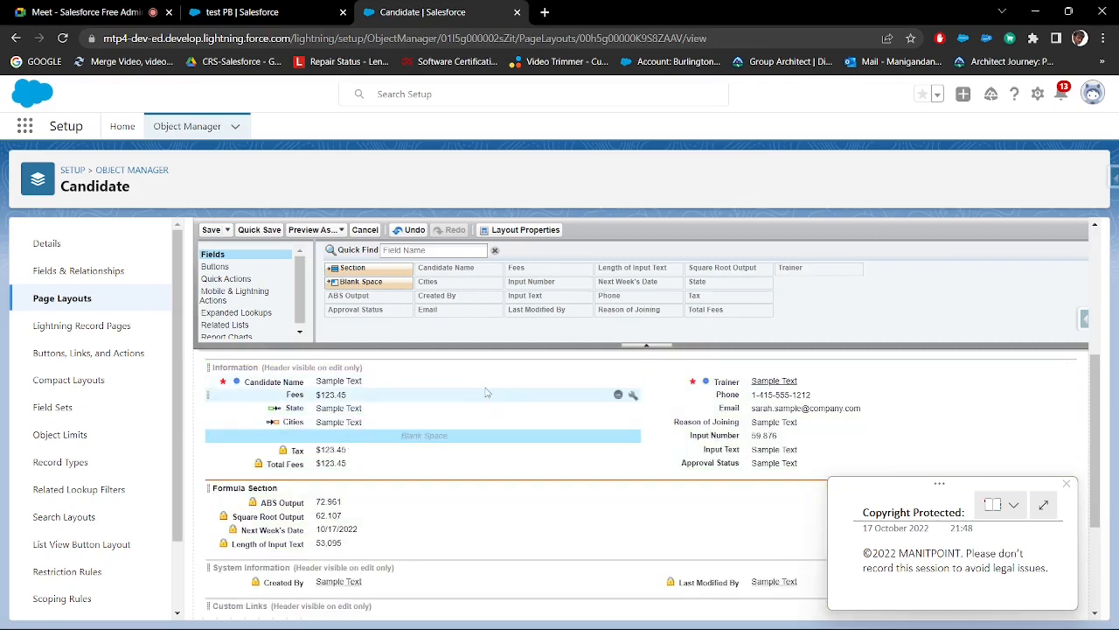
pyautogui.scroll(-1, 497, 397)
pyautogui.scroll(-2, 496, 397)
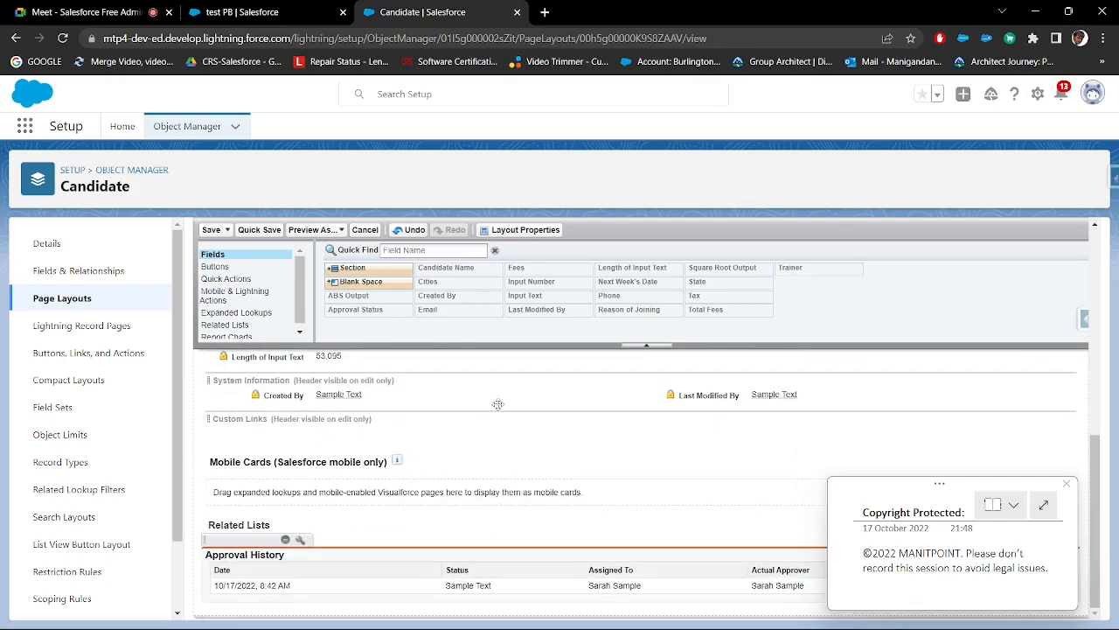
# Review the layout's available buttons and quick actions, comparing them with the test PB record's action menu and the Candidate Detail buttons.
pyautogui.click(217, 266)
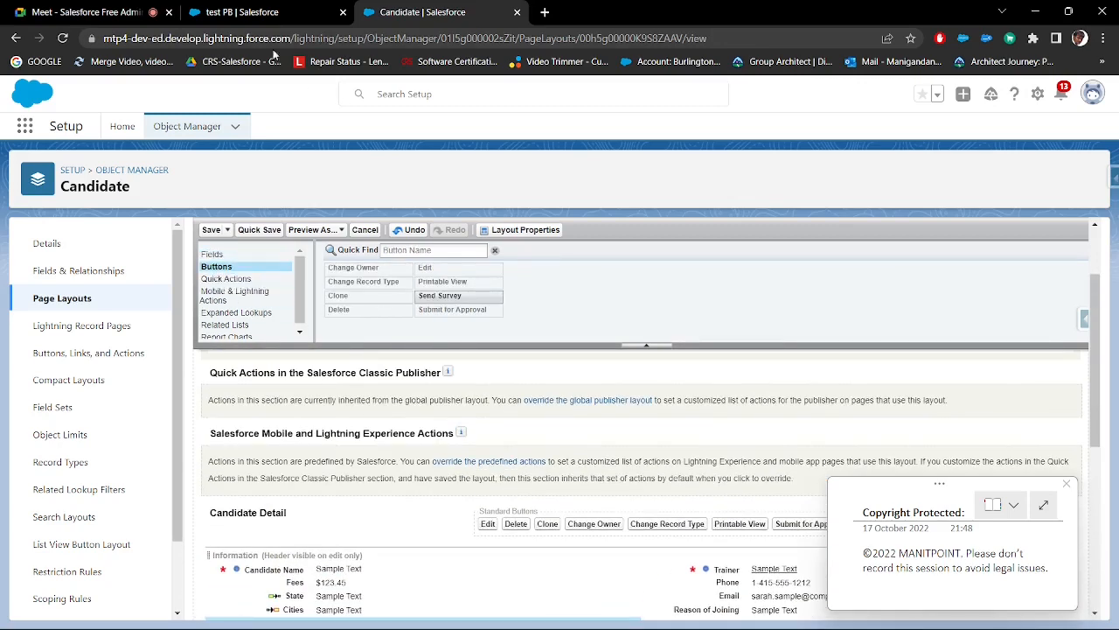
pyautogui.click(262, 16)
pyautogui.click(1076, 169)
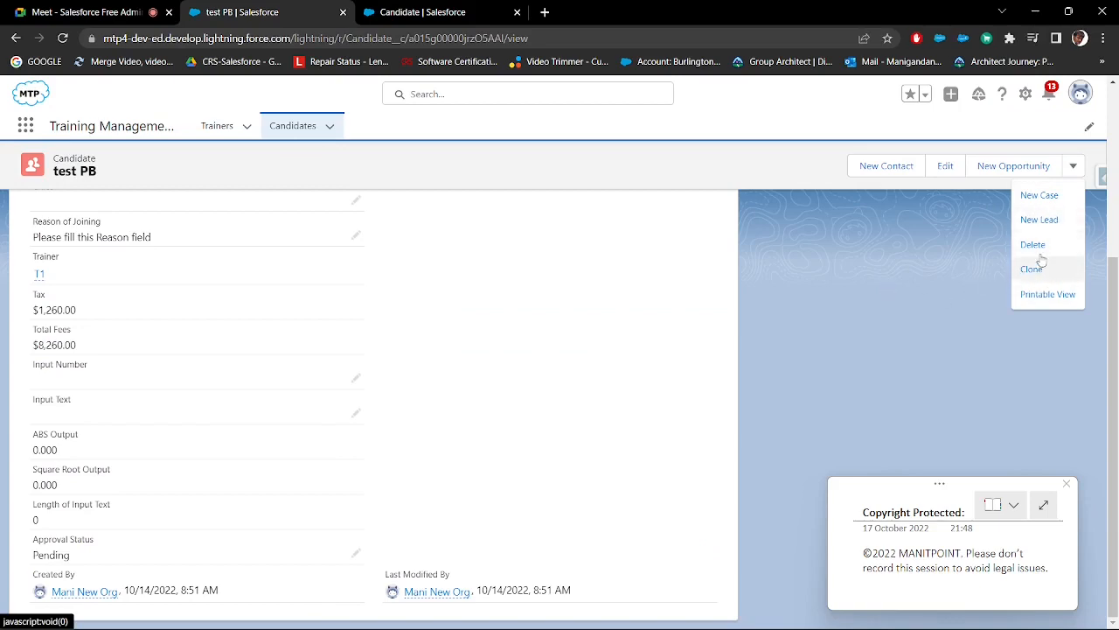
pyautogui.click(415, 12)
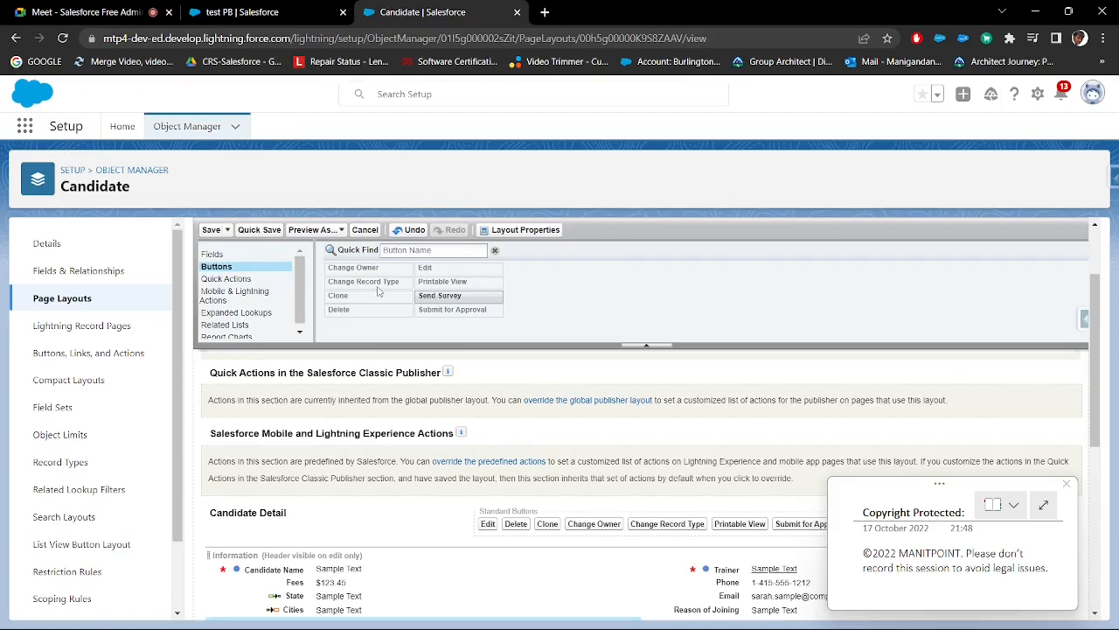
pyautogui.scroll(2, 437, 358)
pyautogui.scroll(-5, 530, 446)
pyautogui.scroll(1, 522, 431)
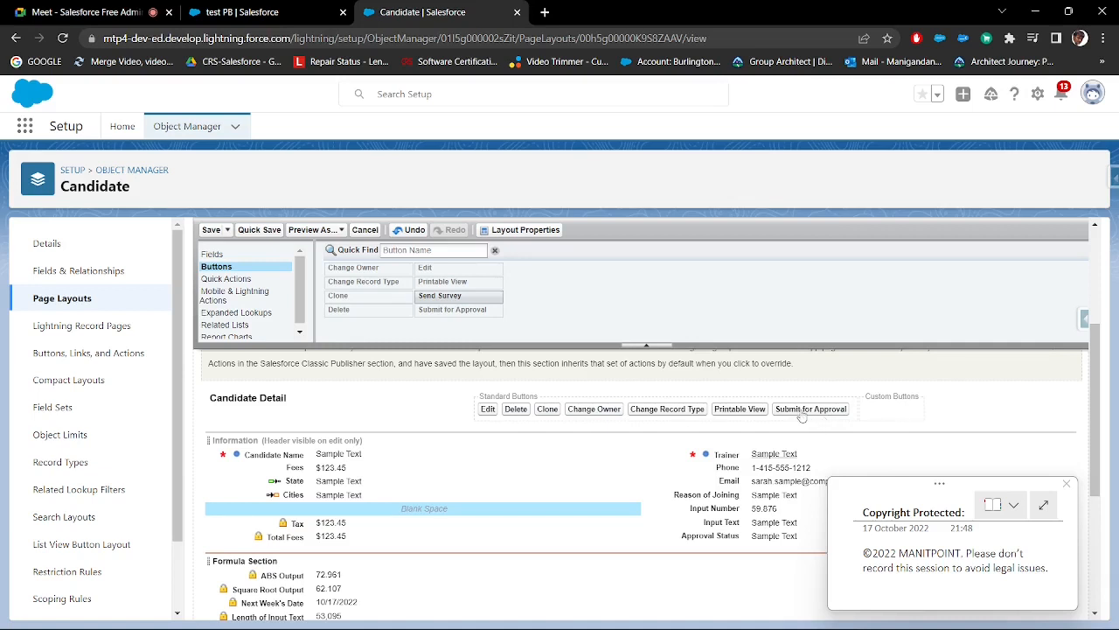
pyautogui.moveTo(802, 417)
pyautogui.mouseDown()
pyautogui.moveTo(442, 307)
pyautogui.moveTo(441, 297)
pyautogui.moveTo(456, 315)
pyautogui.moveTo(806, 411)
pyautogui.mouseUp()
pyautogui.moveTo(816, 416); pyautogui.dragTo(839, 411)
pyautogui.click(226, 279)
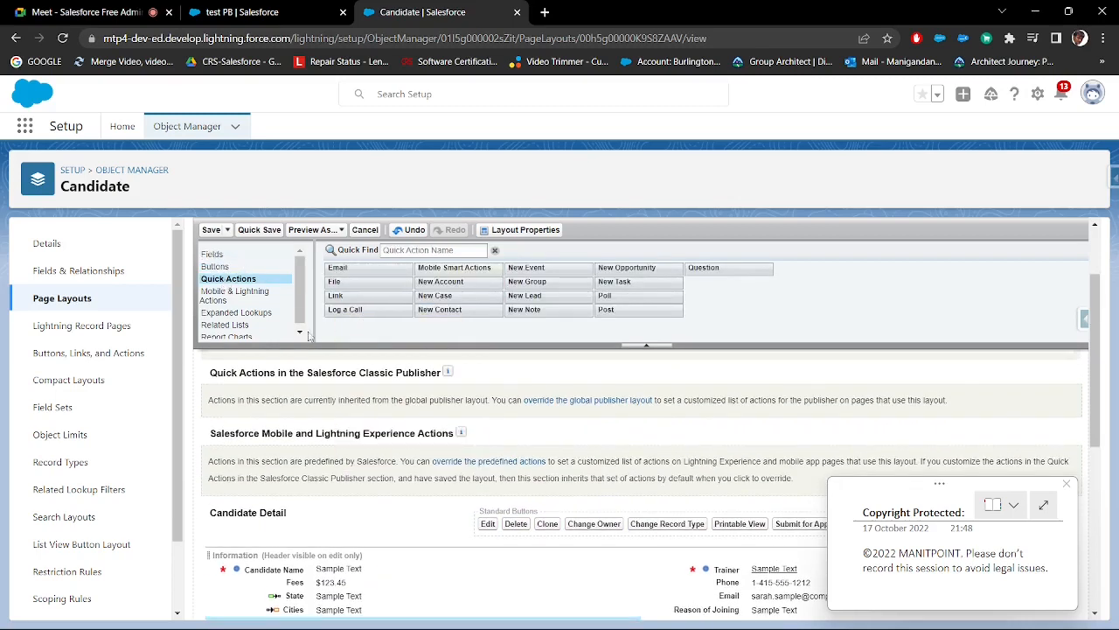
pyautogui.moveTo(237, 371); pyautogui.dragTo(427, 373)
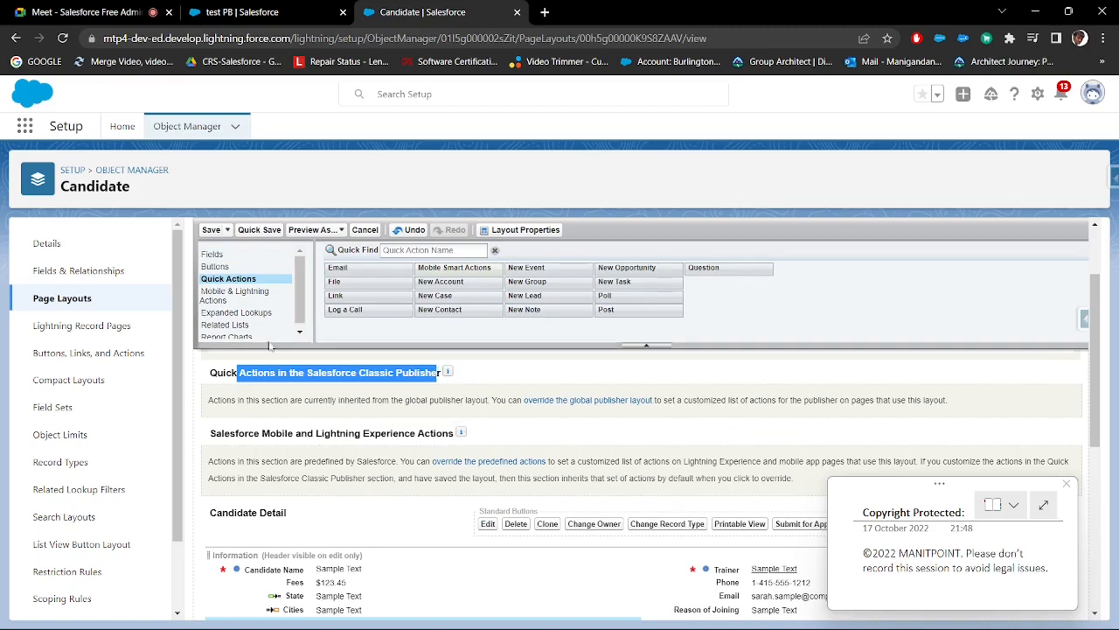
# Override the predefined Salesforce Mobile and Lightning Experience Actions, removing Send Survey and adding Submit for Approval after Change Record Type.
pyautogui.click(238, 296)
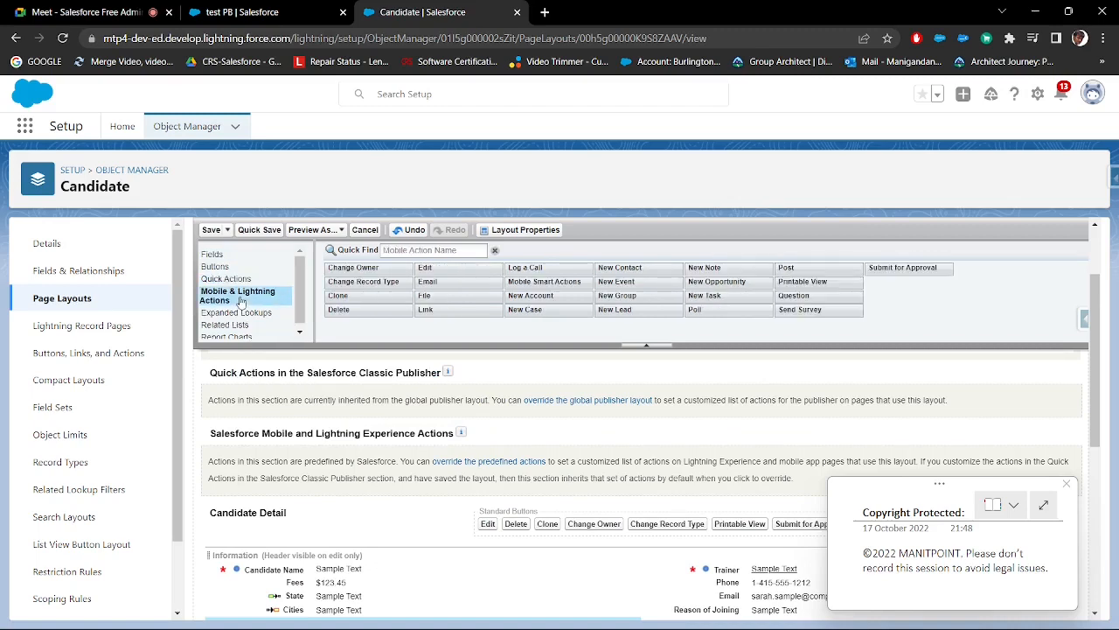
pyautogui.scroll(-1, 241, 301)
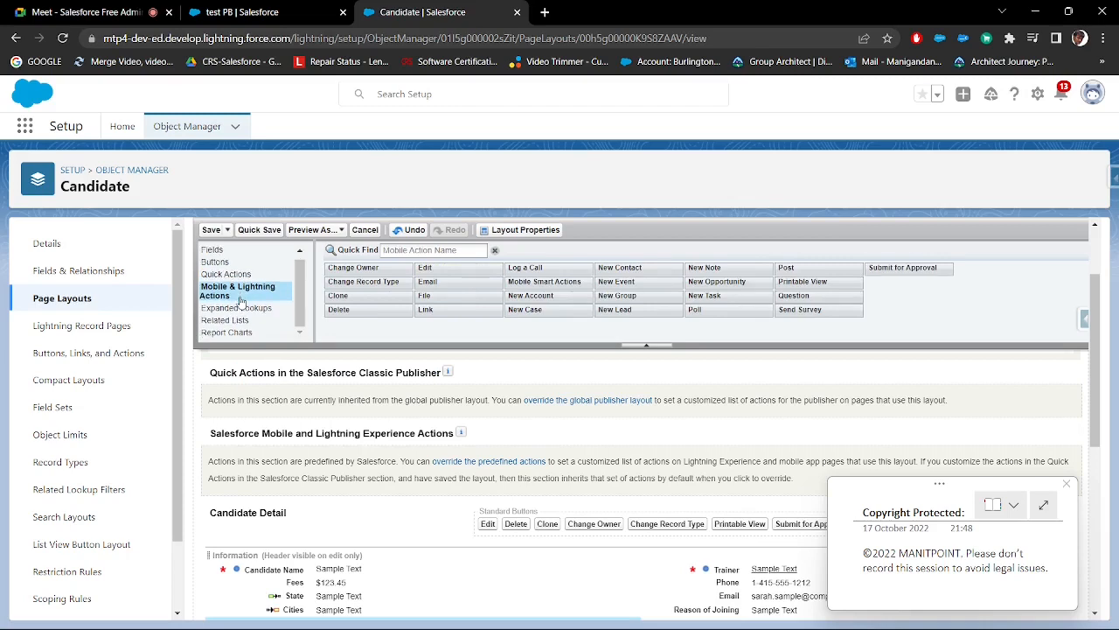
pyautogui.scroll(-1, 316, 411)
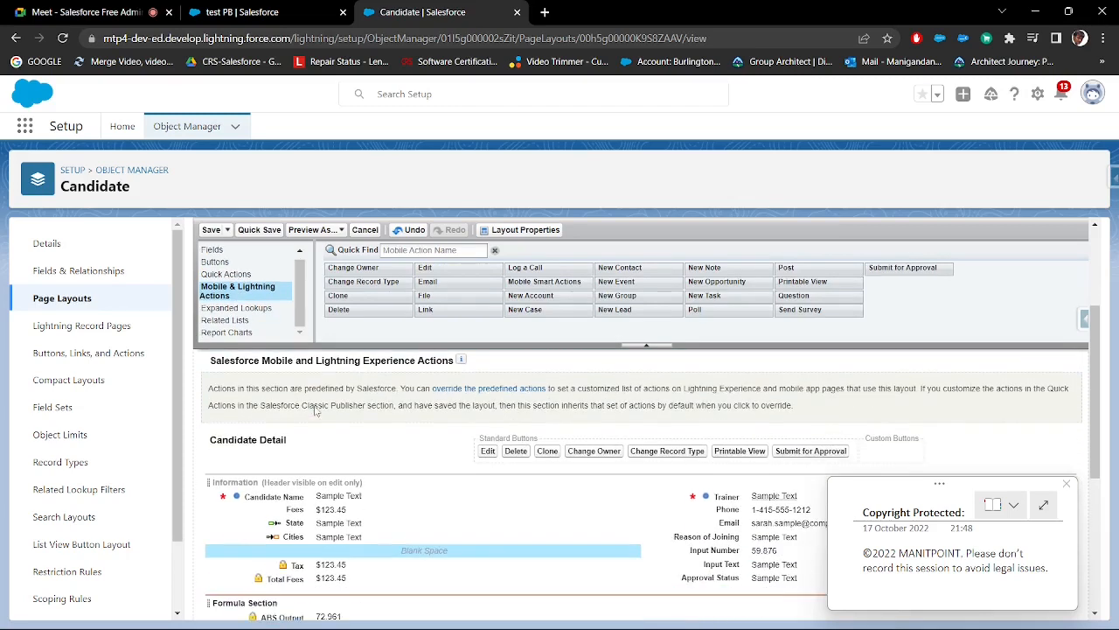
pyautogui.moveTo(210, 359); pyautogui.dragTo(456, 362)
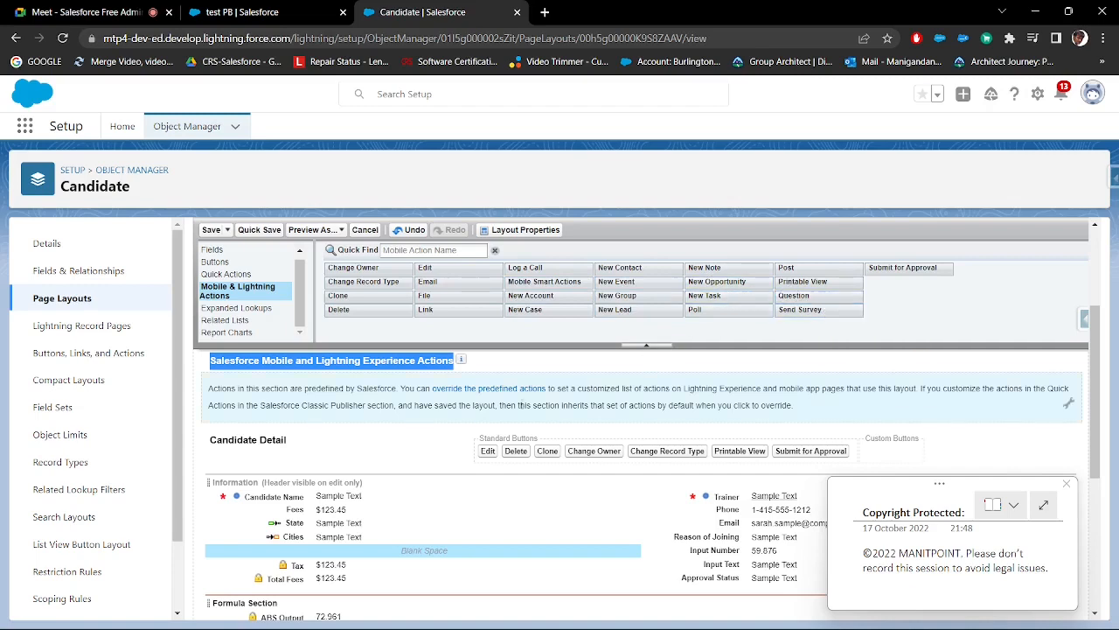
pyautogui.click(1068, 406)
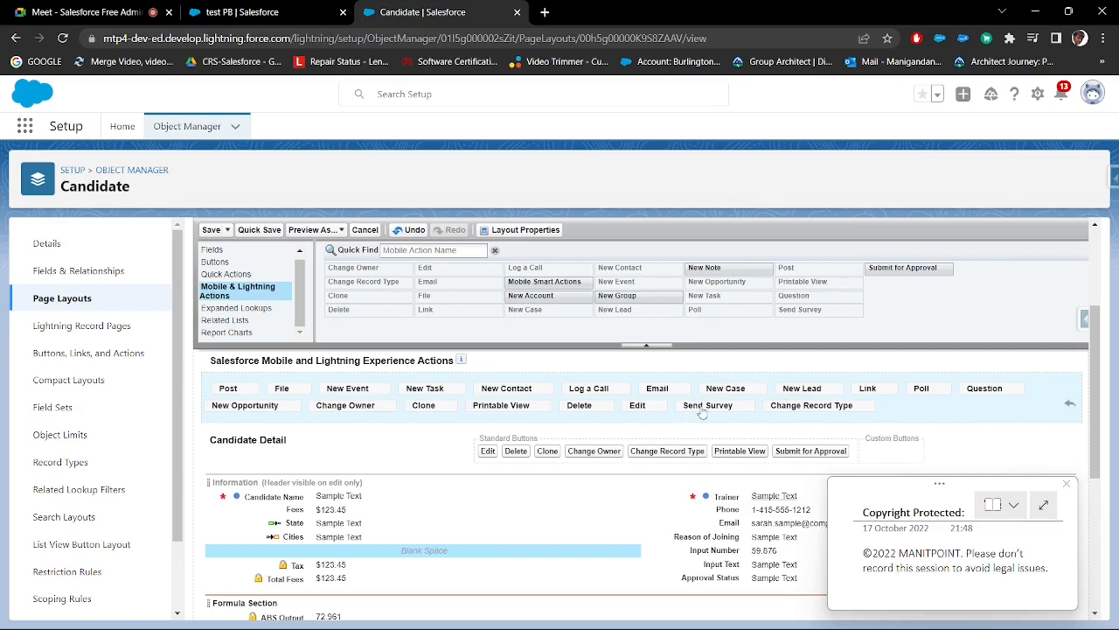
pyautogui.moveTo(697, 407); pyautogui.dragTo(416, 297)
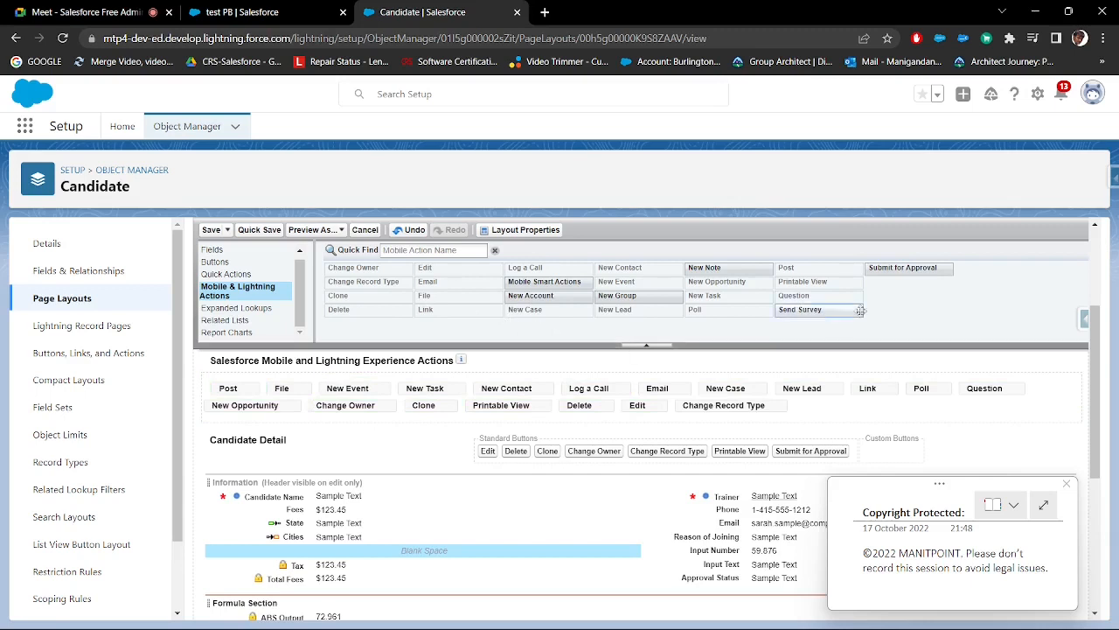
pyautogui.moveTo(903, 271); pyautogui.dragTo(830, 411)
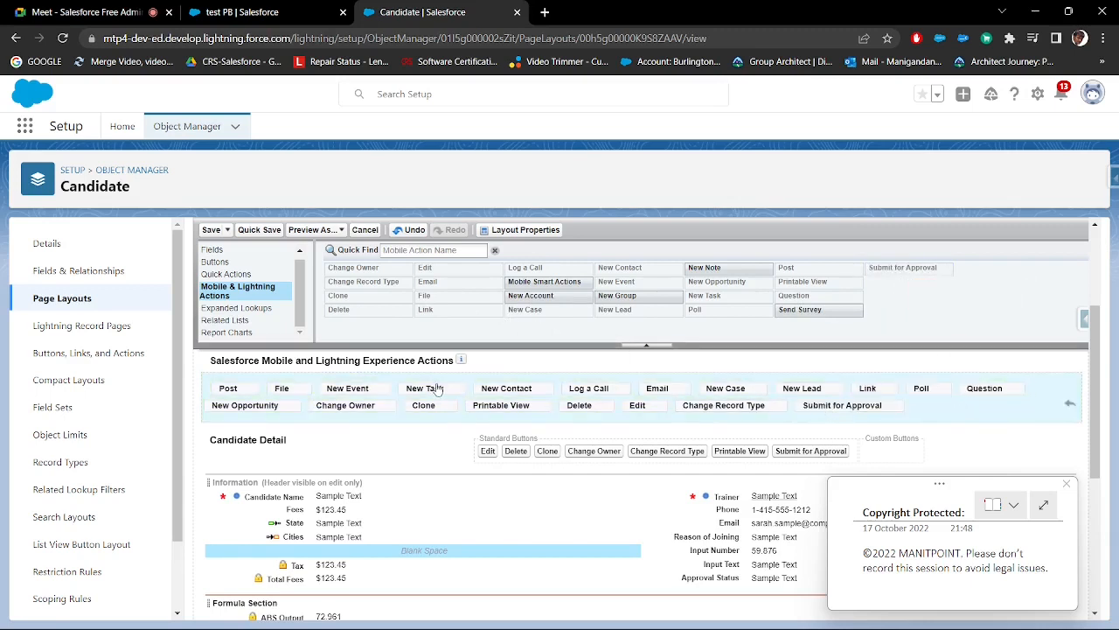
# Add the Trainer, Last Modified By and Created By expanded lookups to the Mobile Cards section, with Created By first.
pyautogui.click(273, 310)
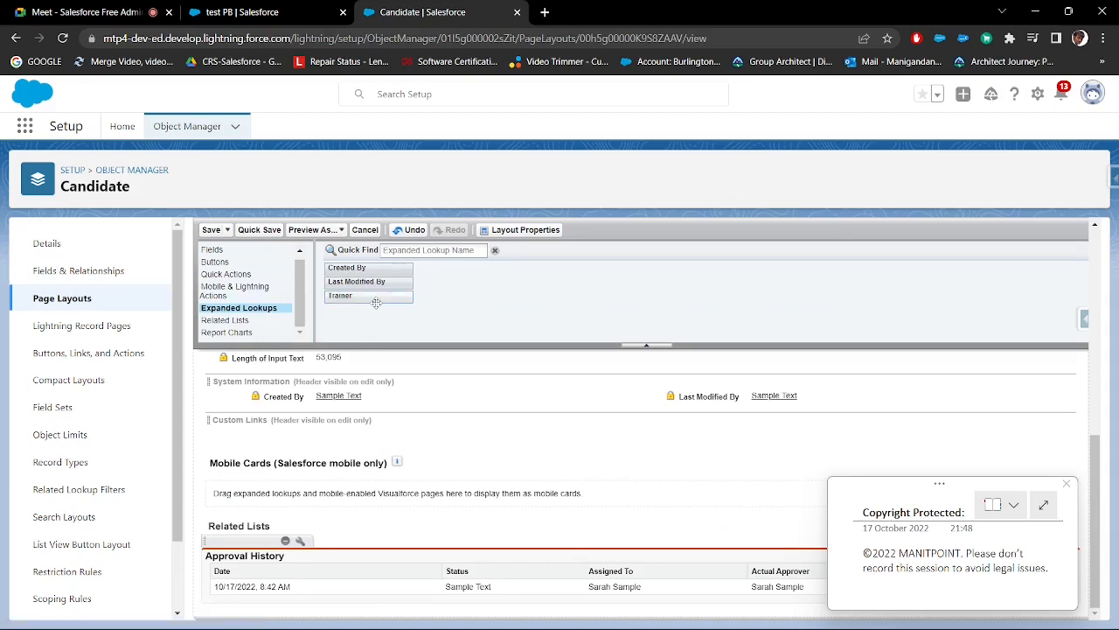
pyautogui.moveTo(374, 298); pyautogui.dragTo(272, 499)
pyautogui.moveTo(217, 462); pyautogui.dragTo(380, 466)
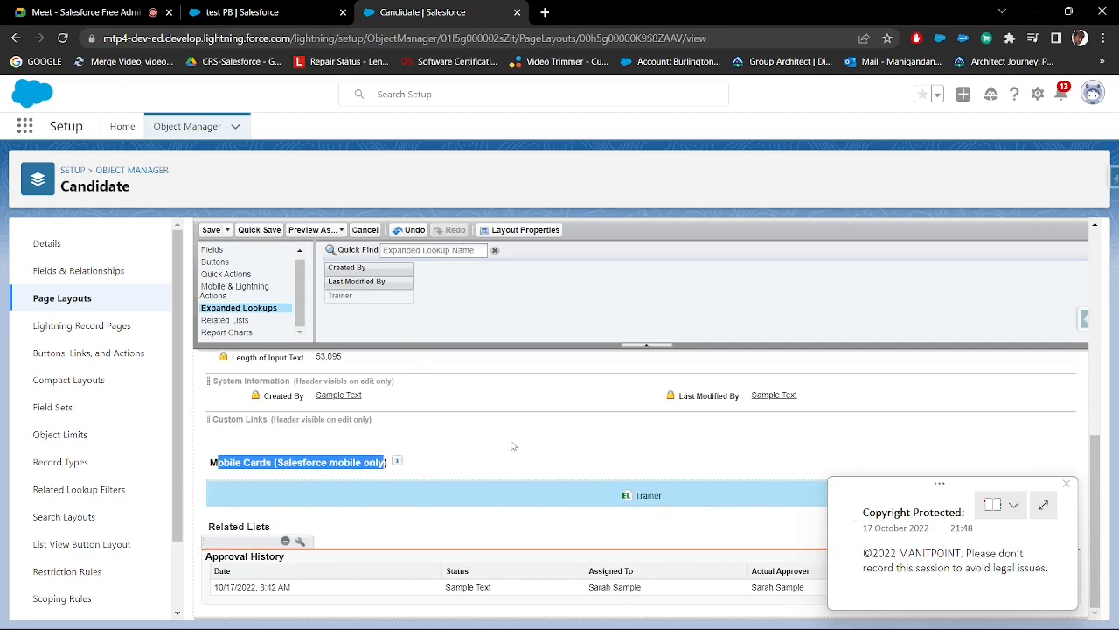
pyautogui.moveTo(368, 282); pyautogui.dragTo(514, 490)
pyautogui.moveTo(374, 268); pyautogui.dragTo(573, 494)
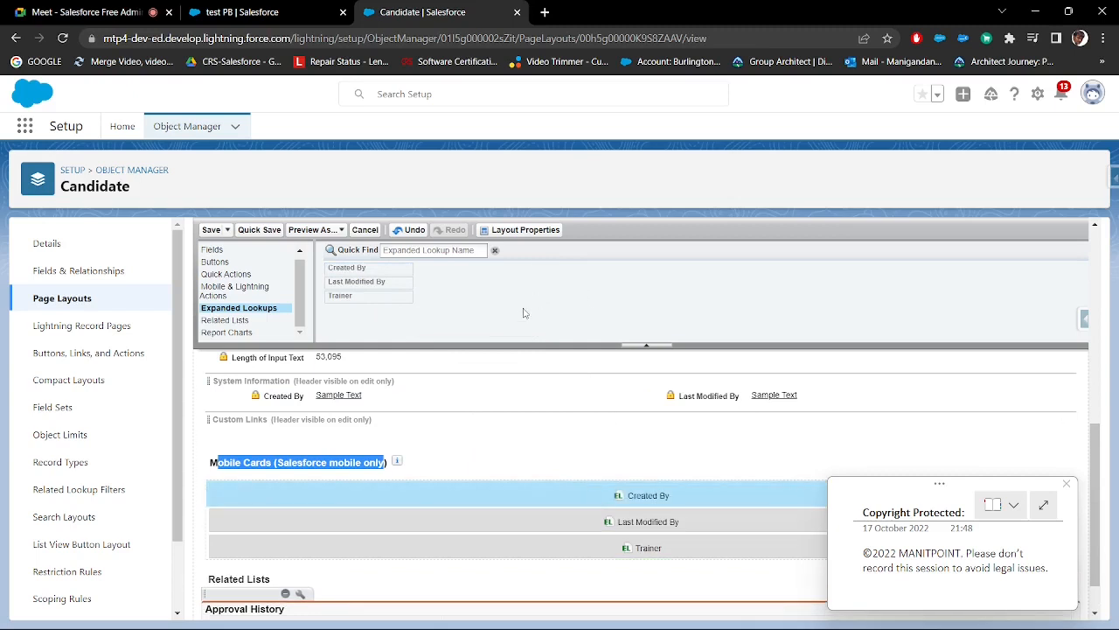
pyautogui.scroll(-1, 271, 313)
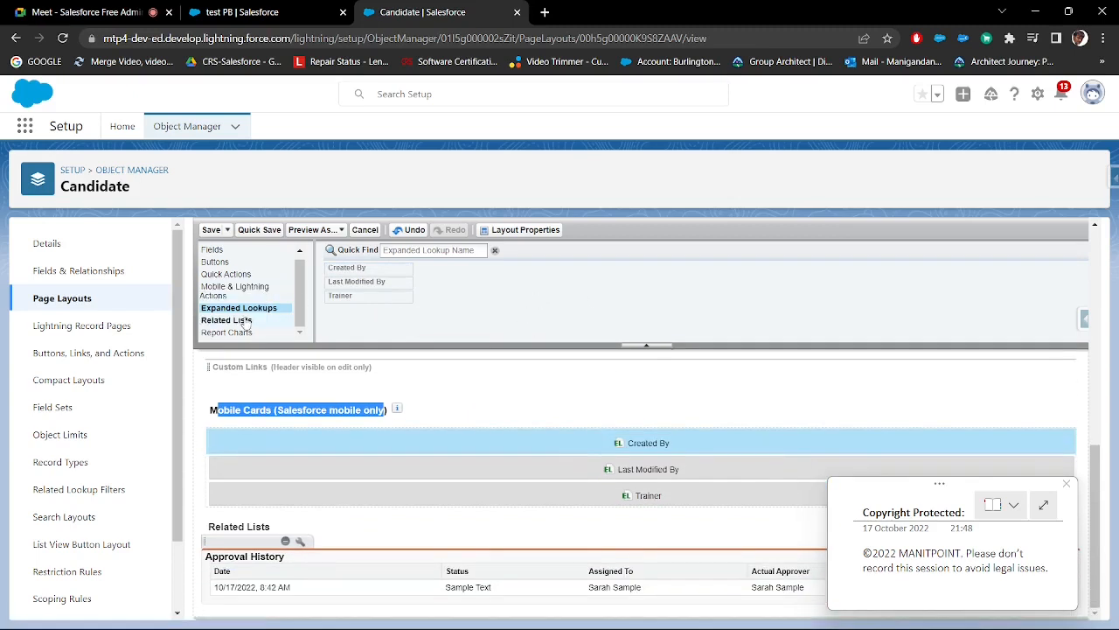
# Show the available related lists for the layout and check the related information on the test PB record.
pyautogui.click(244, 321)
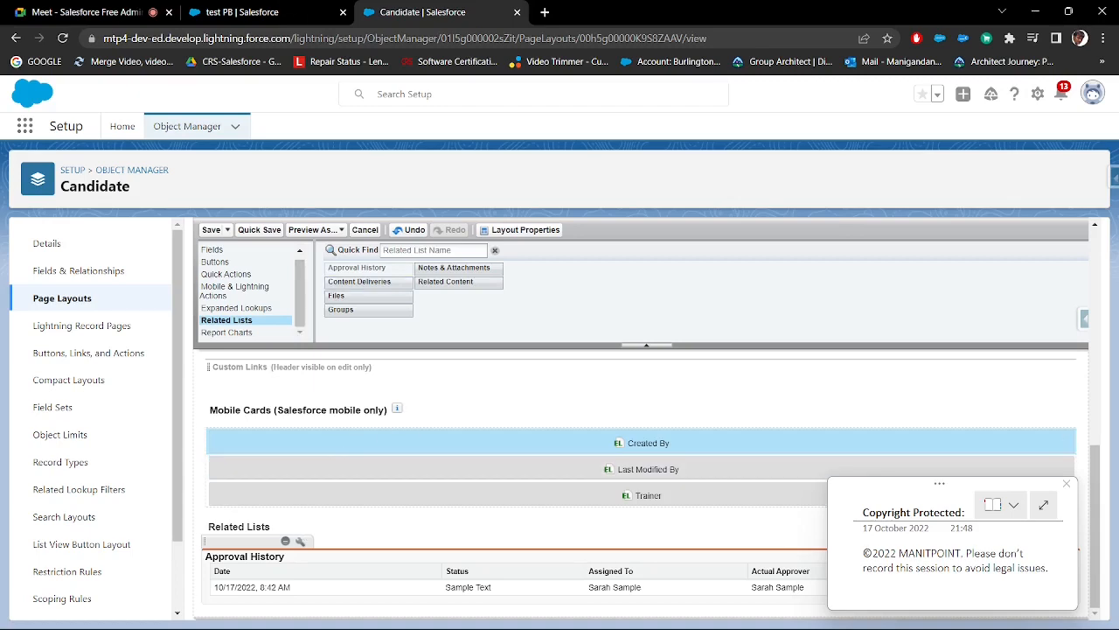
pyautogui.click(284, 14)
pyautogui.scroll(5, 84, 220)
pyautogui.click(54, 232)
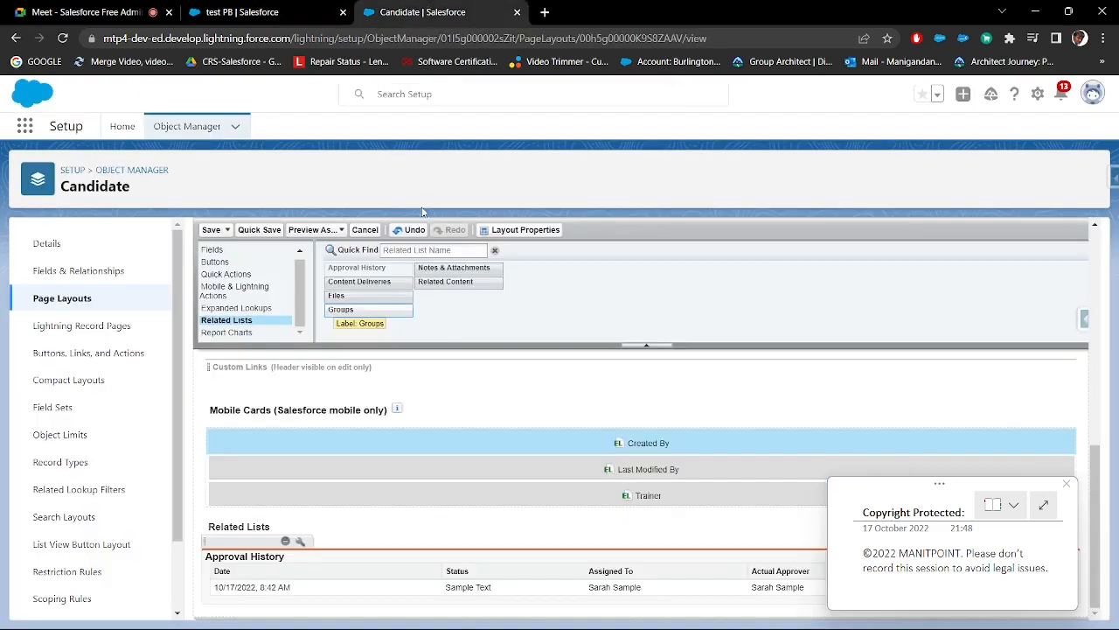
# Add Groups, Files, Content Deliveries, Related Content and Notes & Attachments to the Candidate Layout's related lists, placing Notes & Attachments below Related Content.
pyautogui.click(422, 12)
pyautogui.moveTo(379, 309); pyautogui.dragTo(360, 543)
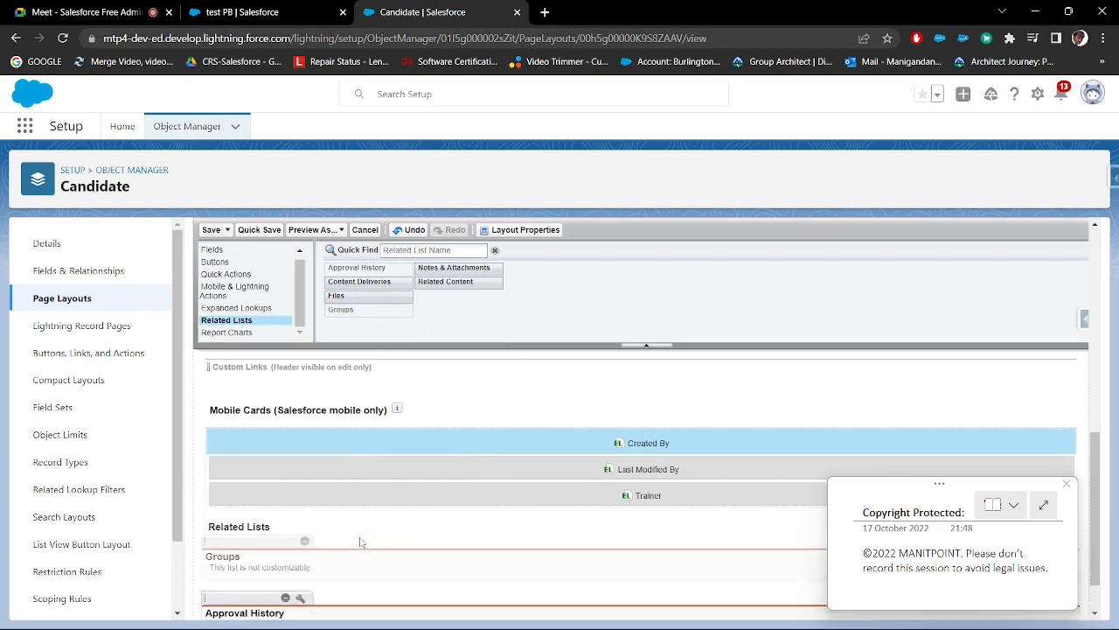
pyautogui.moveTo(359, 296); pyautogui.dragTo(348, 494)
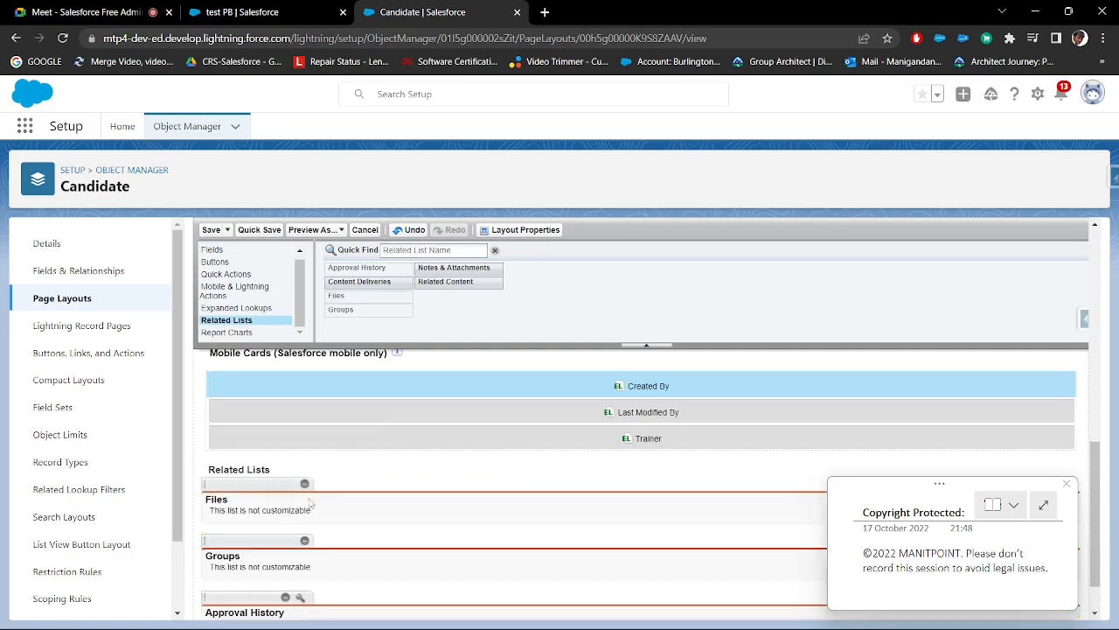
pyautogui.moveTo(374, 281); pyautogui.dragTo(325, 491)
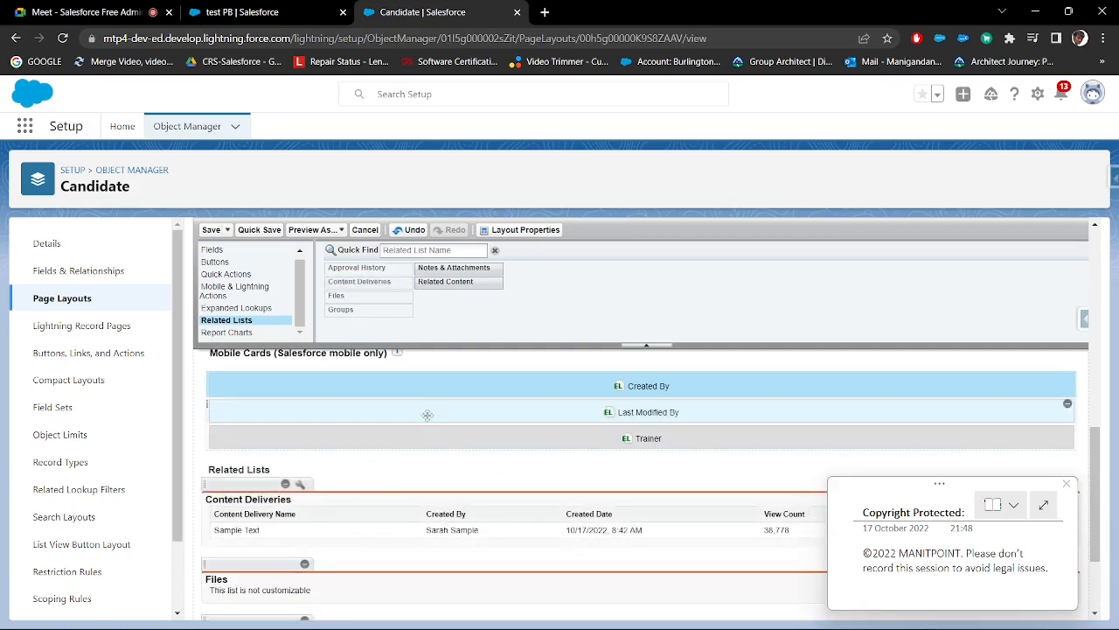
pyautogui.moveTo(476, 281); pyautogui.dragTo(349, 472)
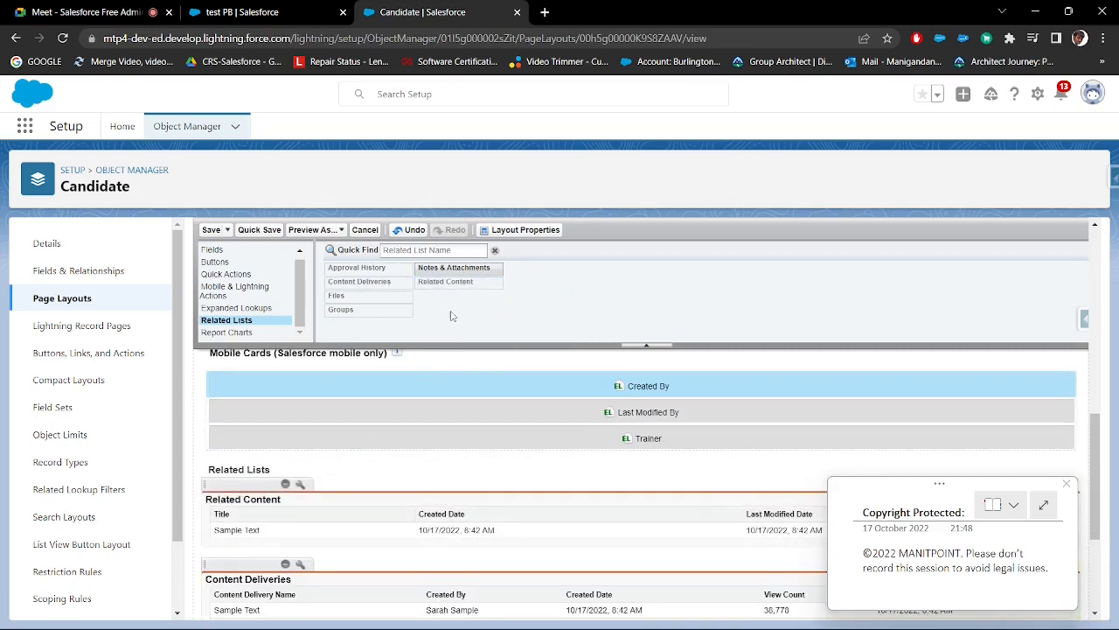
pyautogui.moveTo(458, 265); pyautogui.dragTo(284, 483)
pyautogui.moveTo(463, 266); pyautogui.dragTo(376, 486)
pyautogui.moveTo(461, 267); pyautogui.dragTo(356, 486)
pyautogui.scroll(-2, 345, 547)
pyautogui.scroll(2, 344, 547)
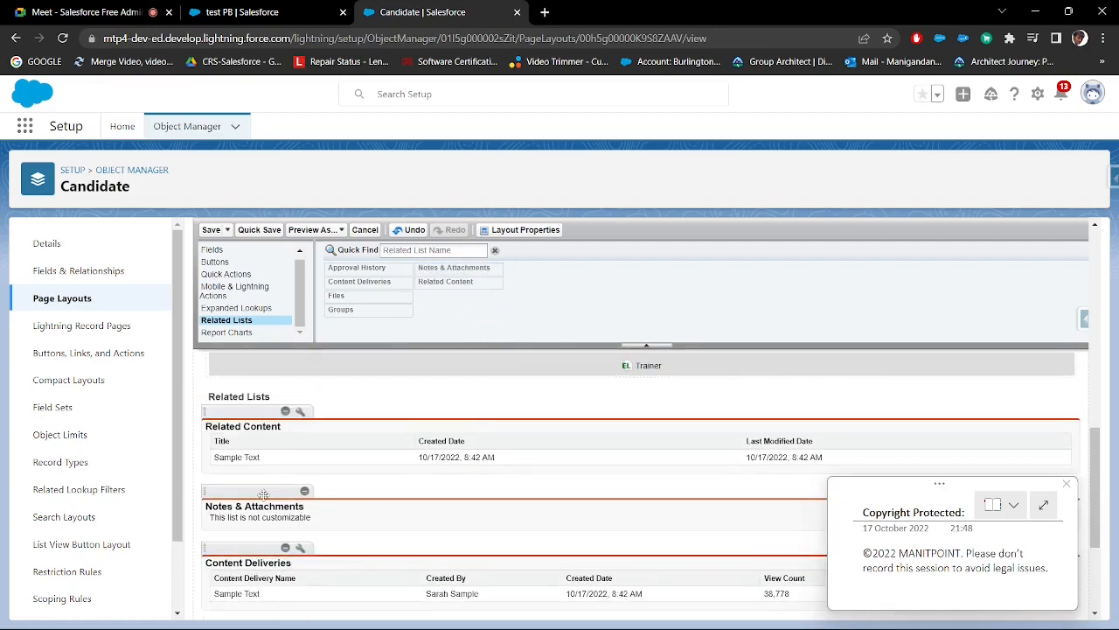
# Place Notes & Attachments above Related Content in the related lists and show the report charts available for the layout.
pyautogui.moveTo(267, 499); pyautogui.dragTo(273, 426)
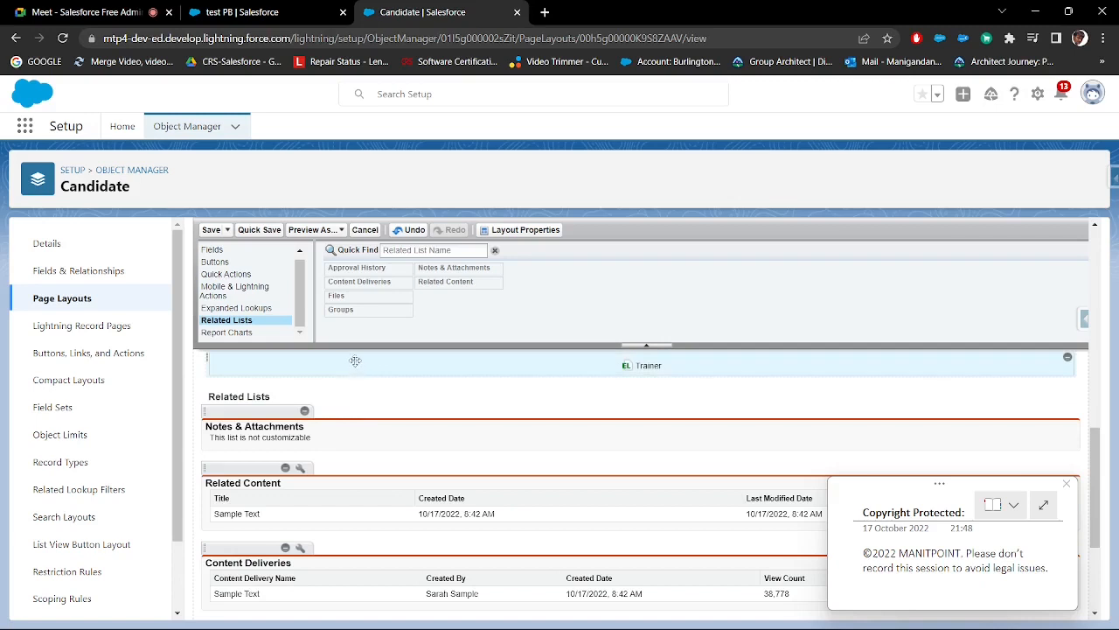
pyautogui.click(254, 333)
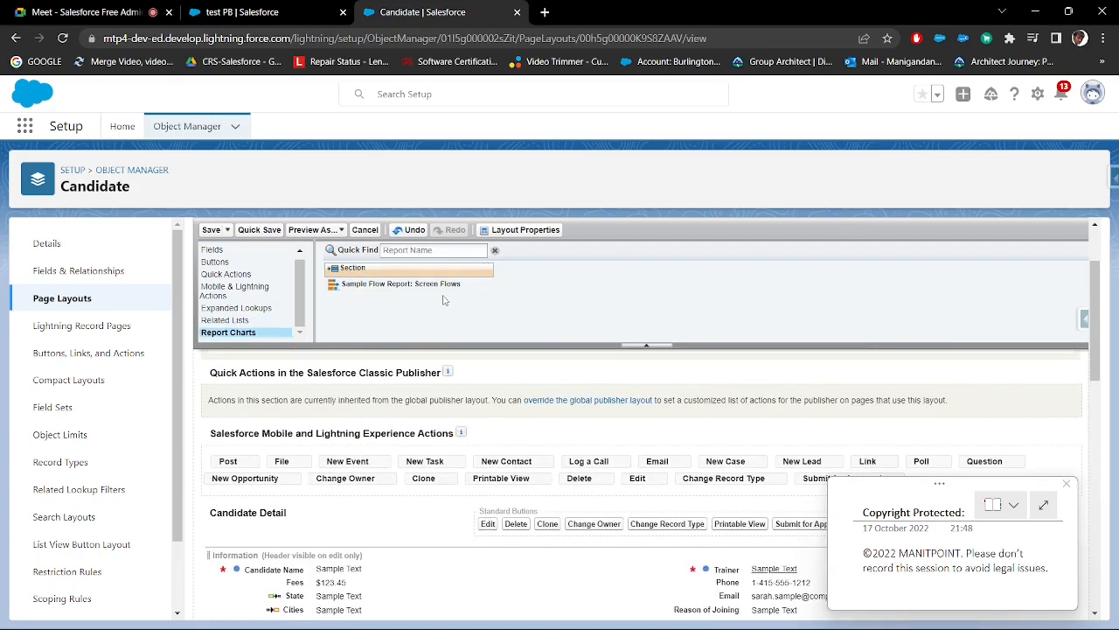
pyautogui.scroll(-15, 450, 365)
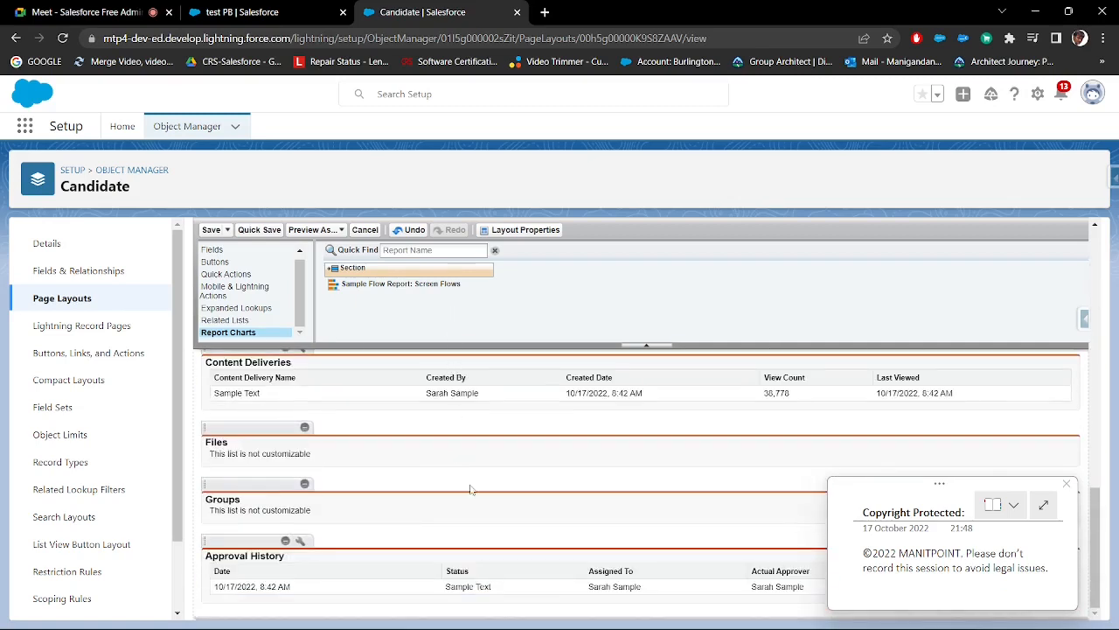
pyautogui.scroll(10, 469, 490)
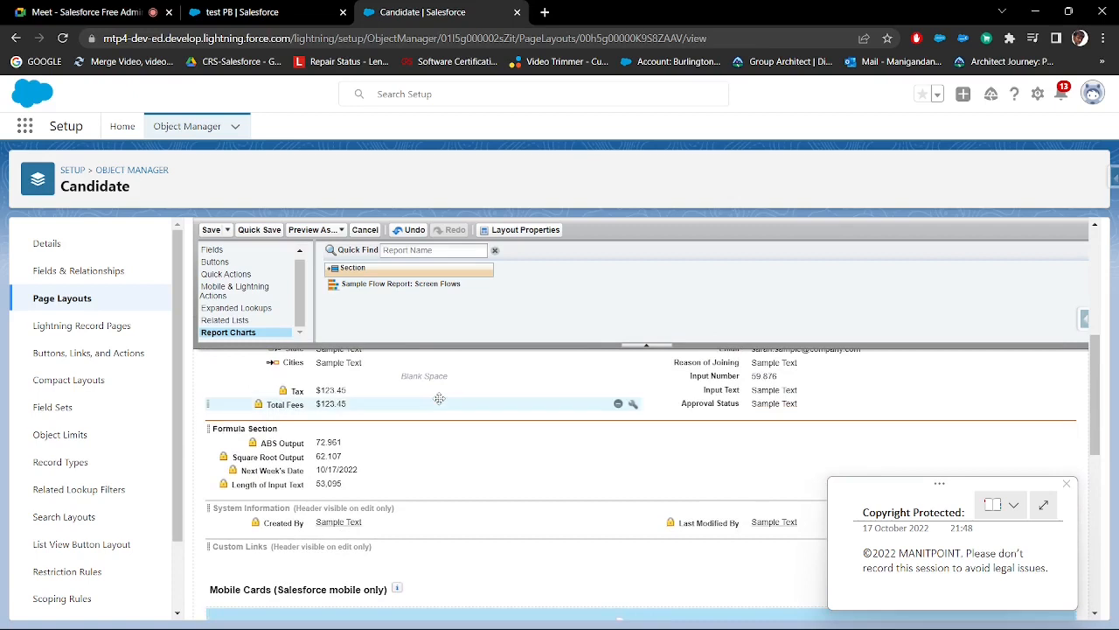
pyautogui.scroll(-3, 439, 398)
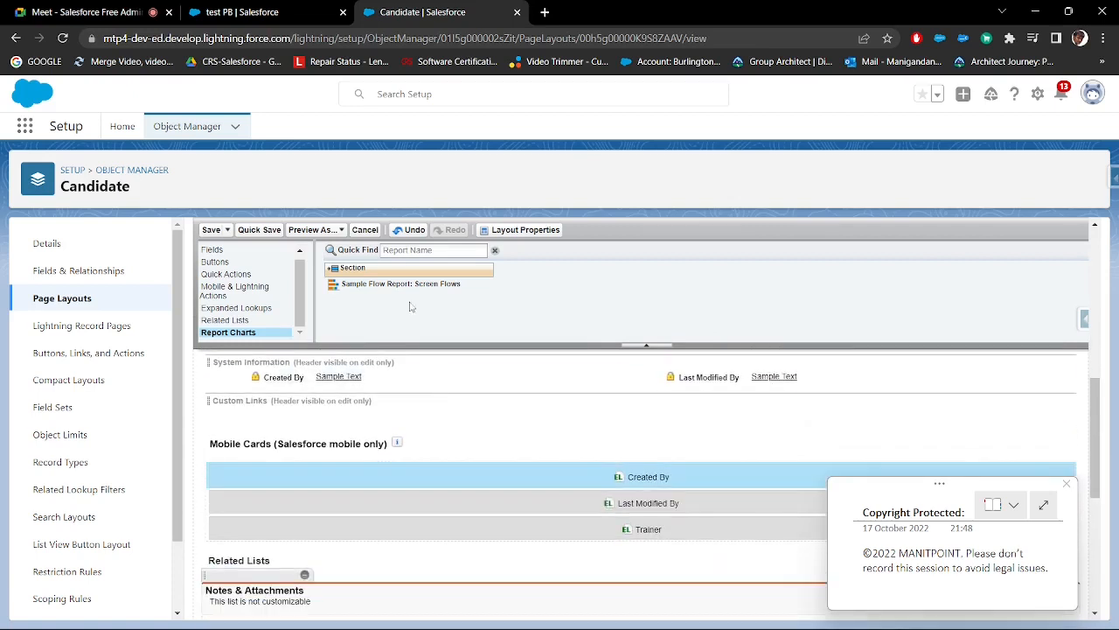
# Add a two-column section named Report Section below Custom Links and save the layout, overwriting users' related list customizations.
pyautogui.moveTo(385, 269); pyautogui.dragTo(348, 485)
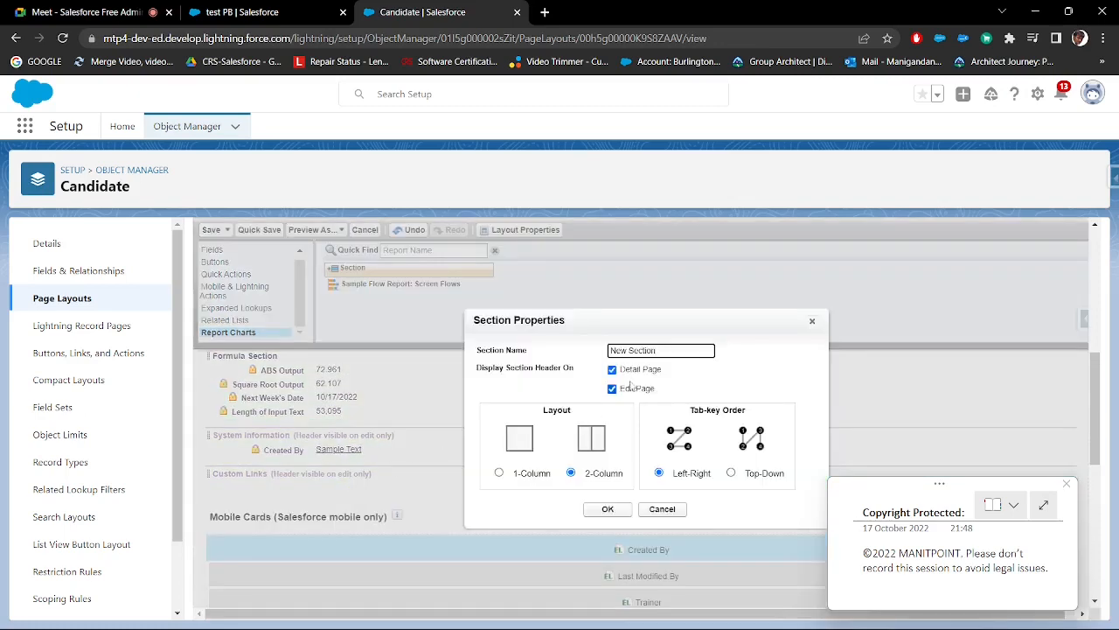
pyautogui.doubleClick(619, 350)
pyautogui.write('Report')
pyautogui.scroll(-1, 609, 455)
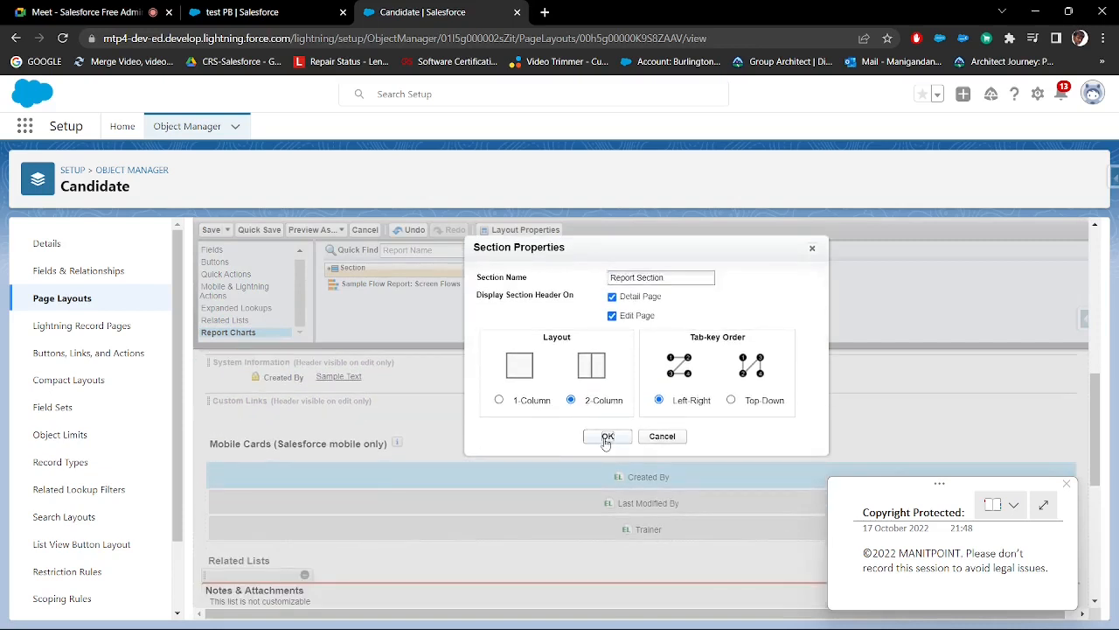
pyautogui.click(606, 436)
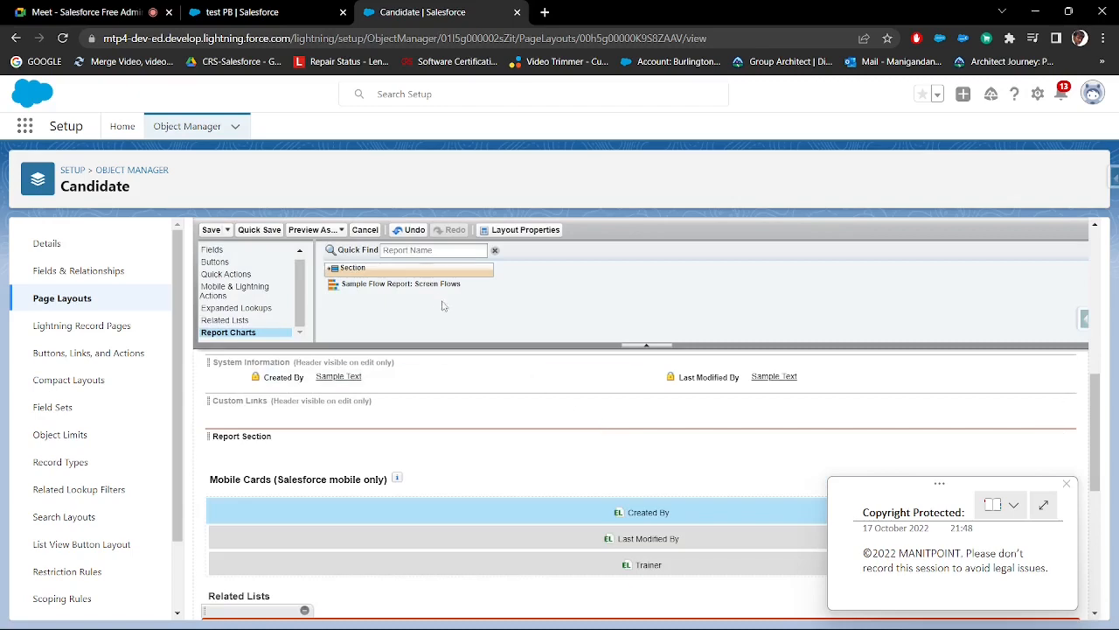
pyautogui.click(204, 230)
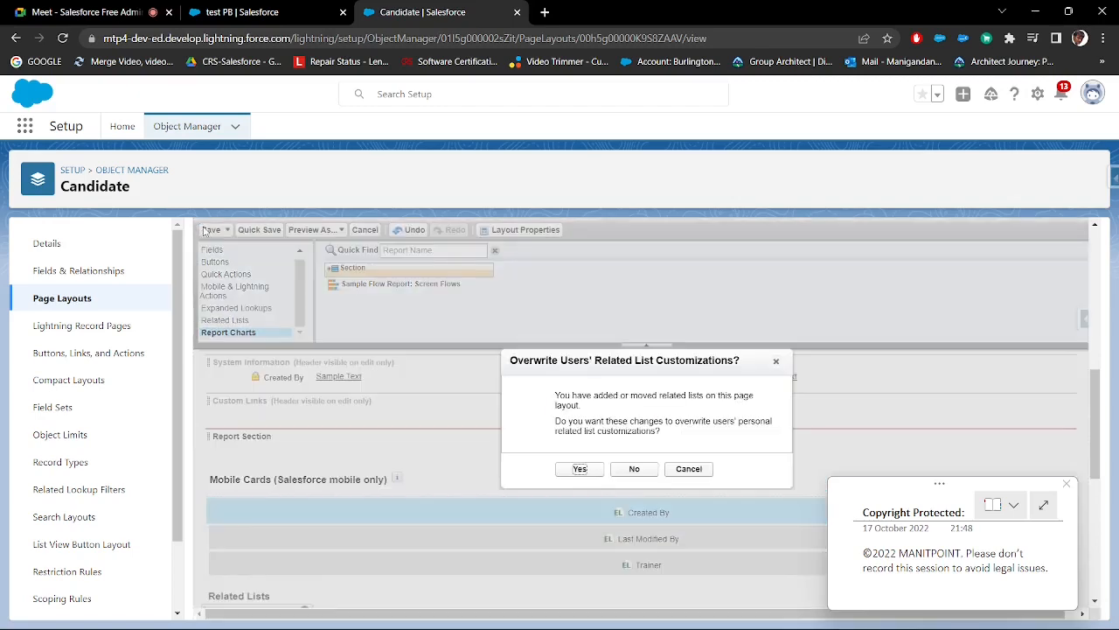
pyautogui.click(577, 470)
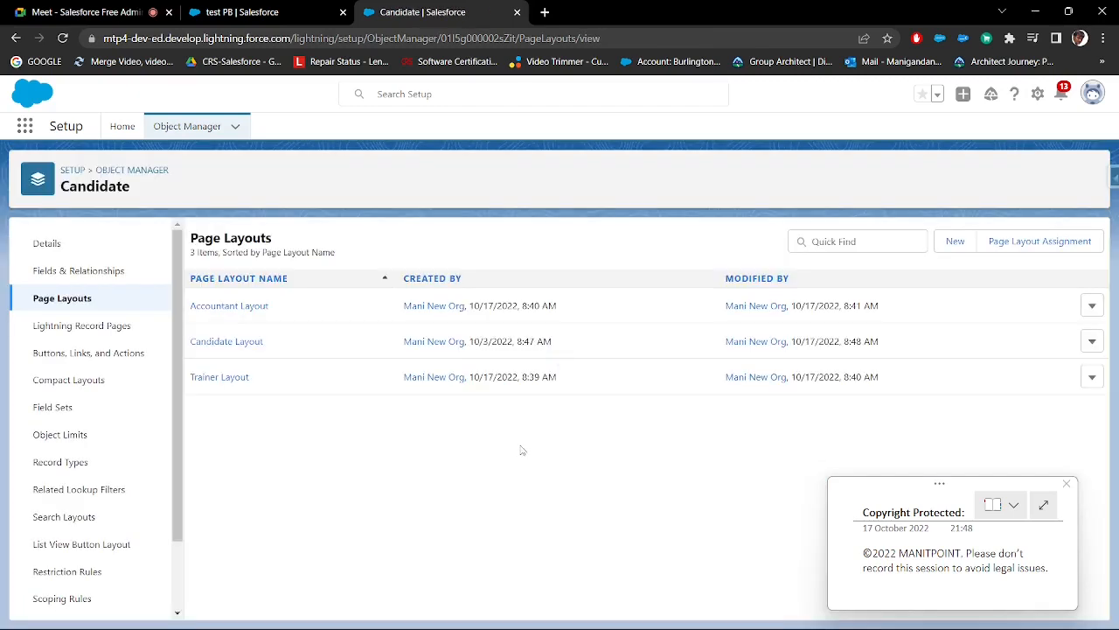
# Reopen the Candidate Layout from the page layouts list and look over its sections.
pyautogui.moveTo(970, 346); pyautogui.dragTo(194, 337)
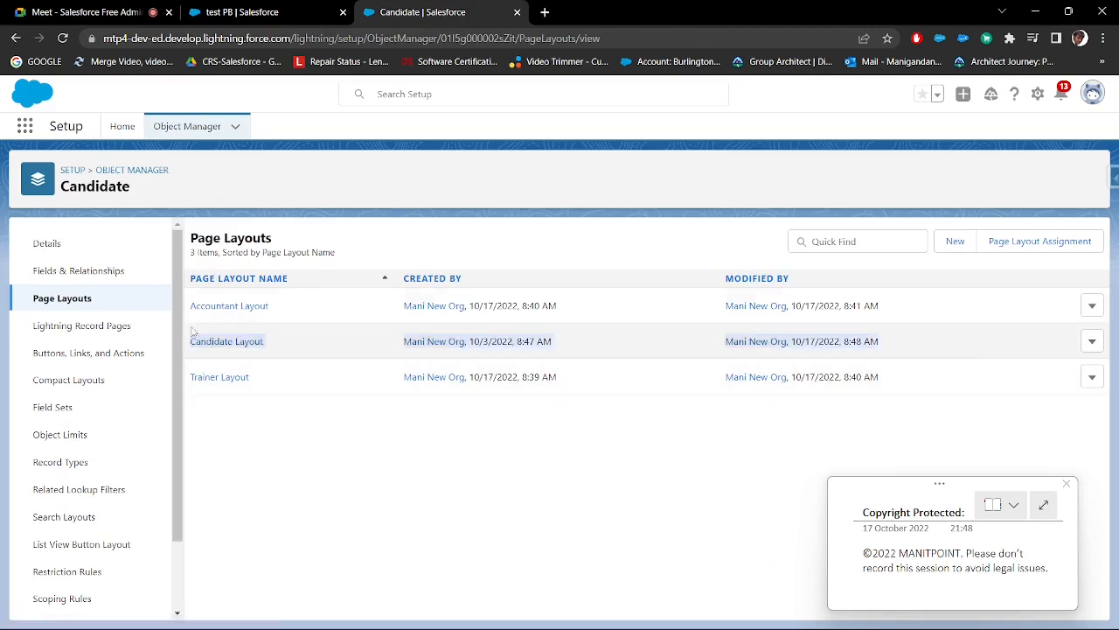
pyautogui.moveTo(281, 310); pyautogui.dragTo(218, 308)
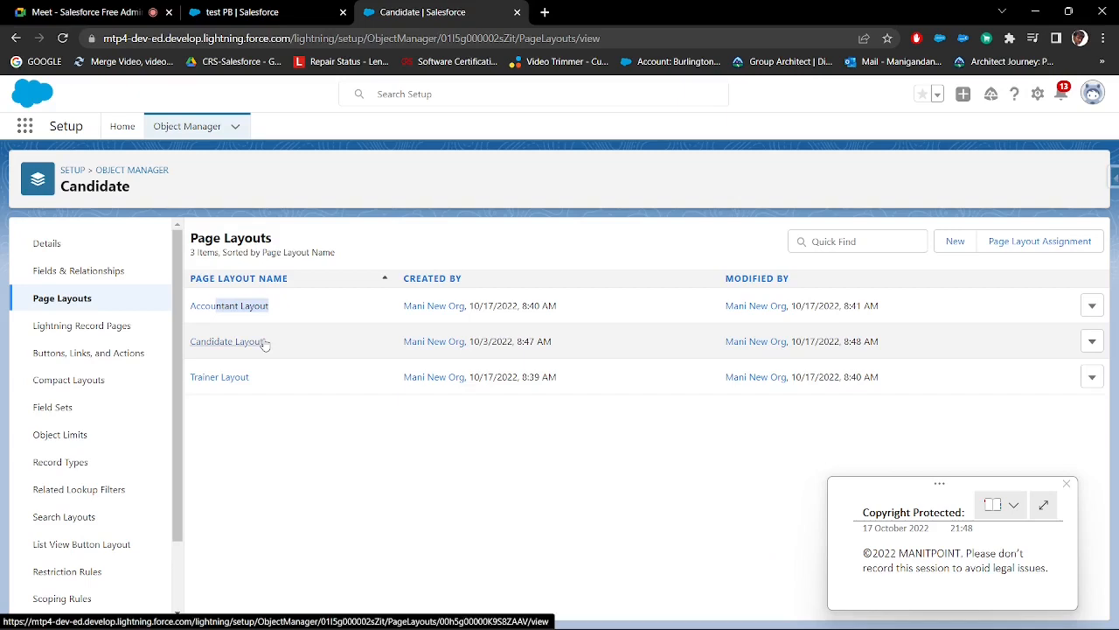
pyautogui.click(227, 341)
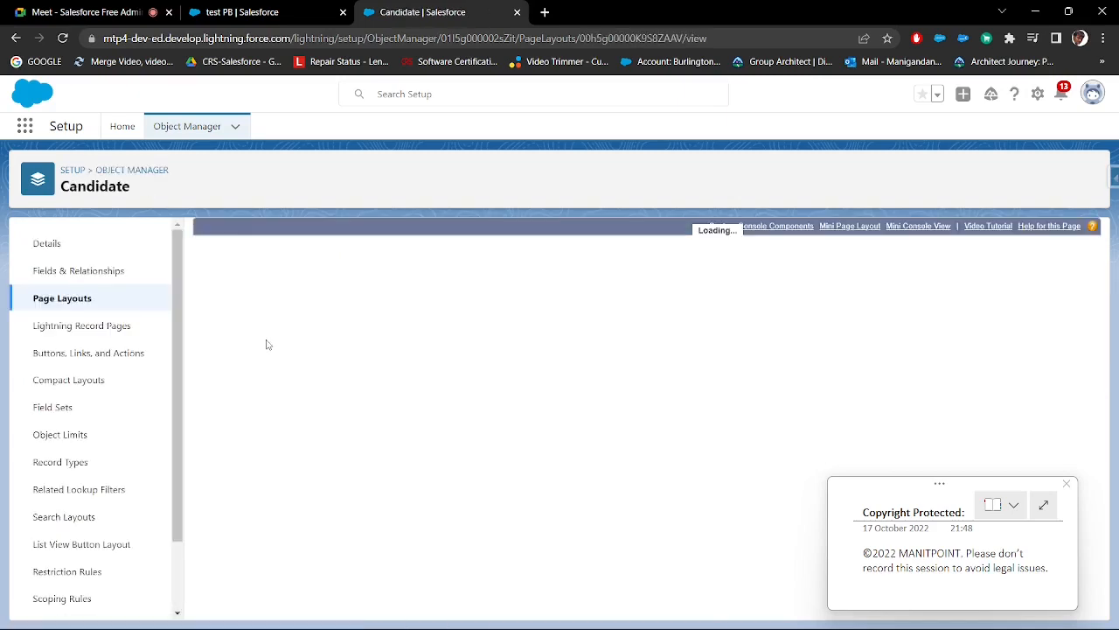
pyautogui.scroll(-5, 483, 516)
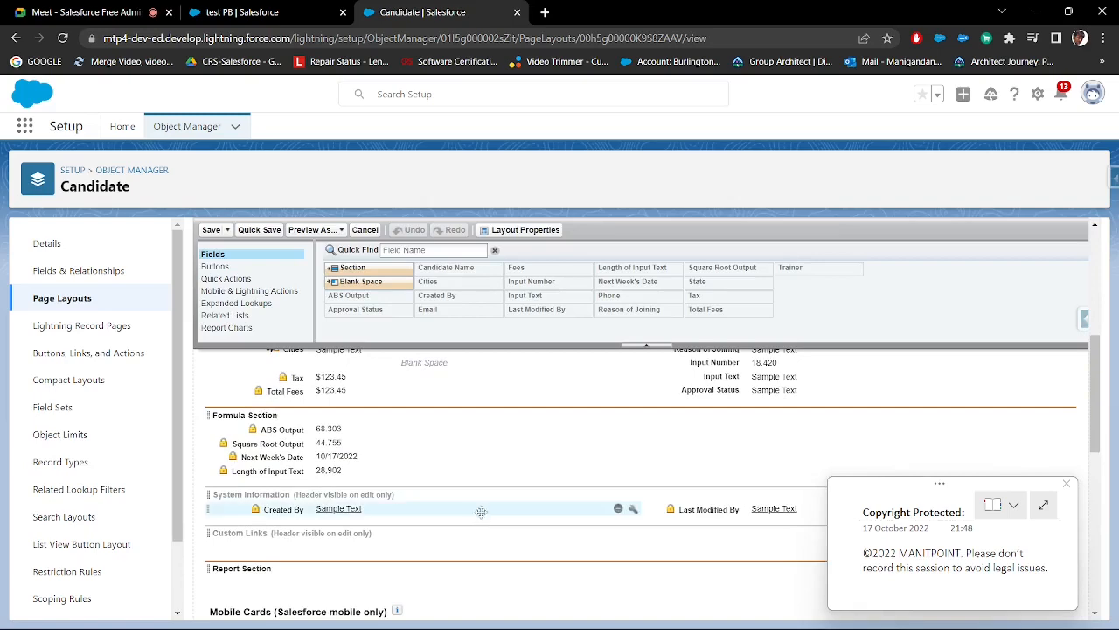
pyautogui.scroll(5, 480, 499)
# Reload the test PB candidate record and examine its details, collapsing and re-expanding the Formula Section.
pyautogui.click(242, 13)
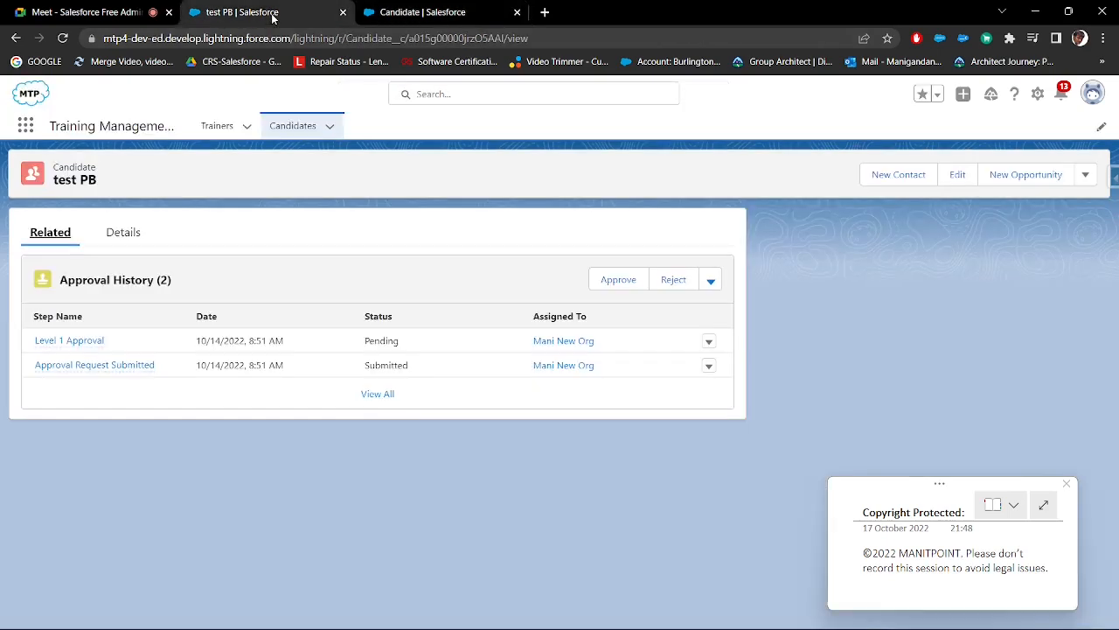
pyautogui.click(126, 230)
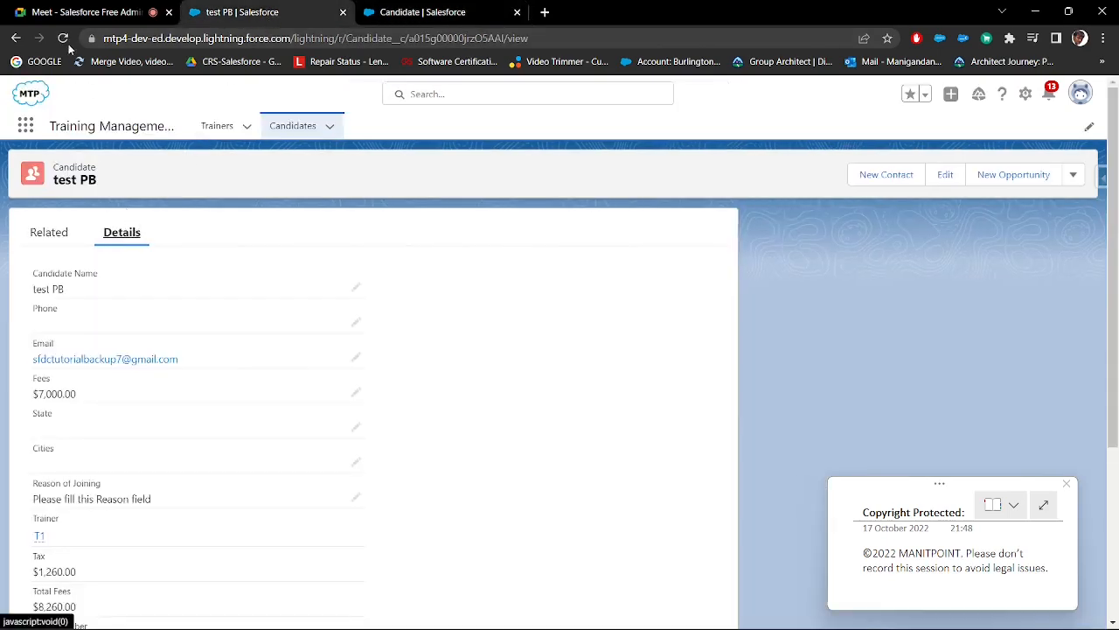
pyautogui.click(64, 39)
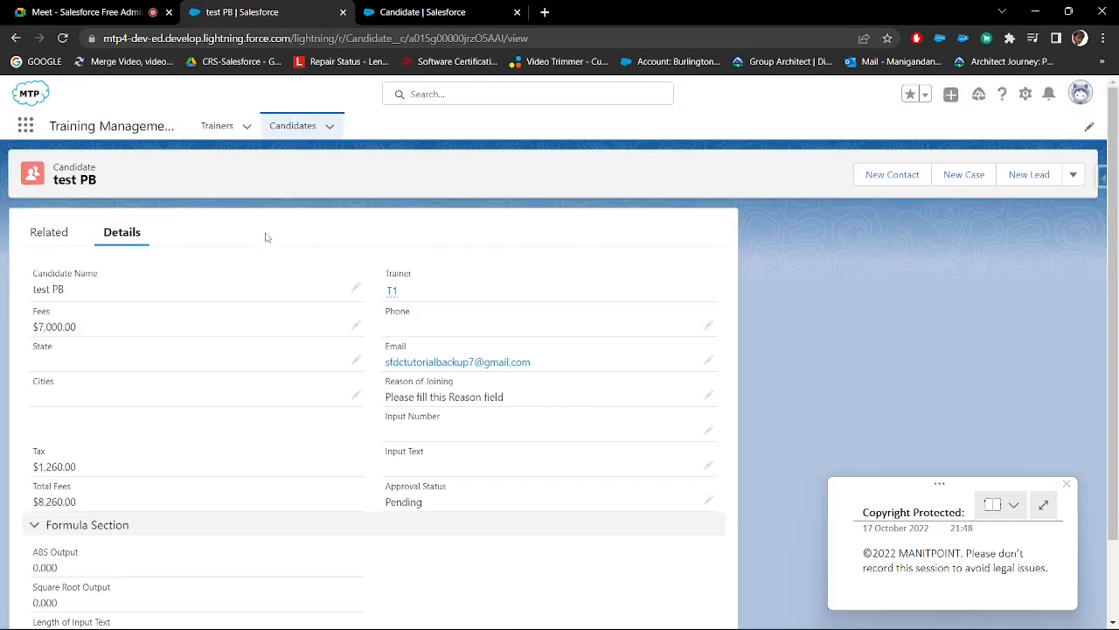
pyautogui.scroll(-2, 303, 315)
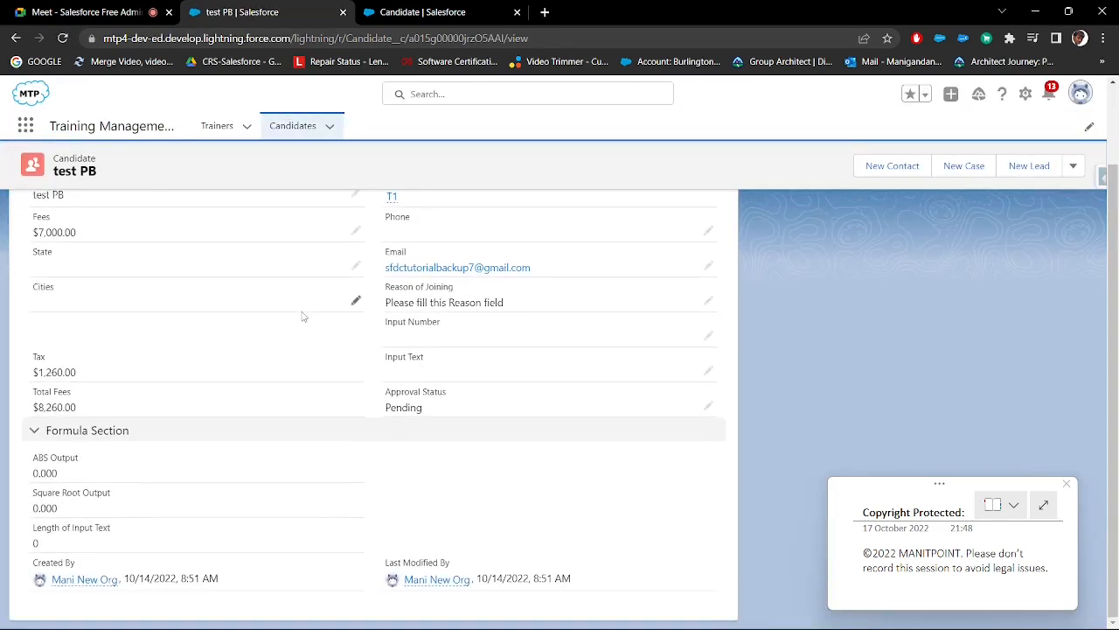
pyautogui.scroll(2, 304, 320)
pyautogui.scroll(-1, 302, 320)
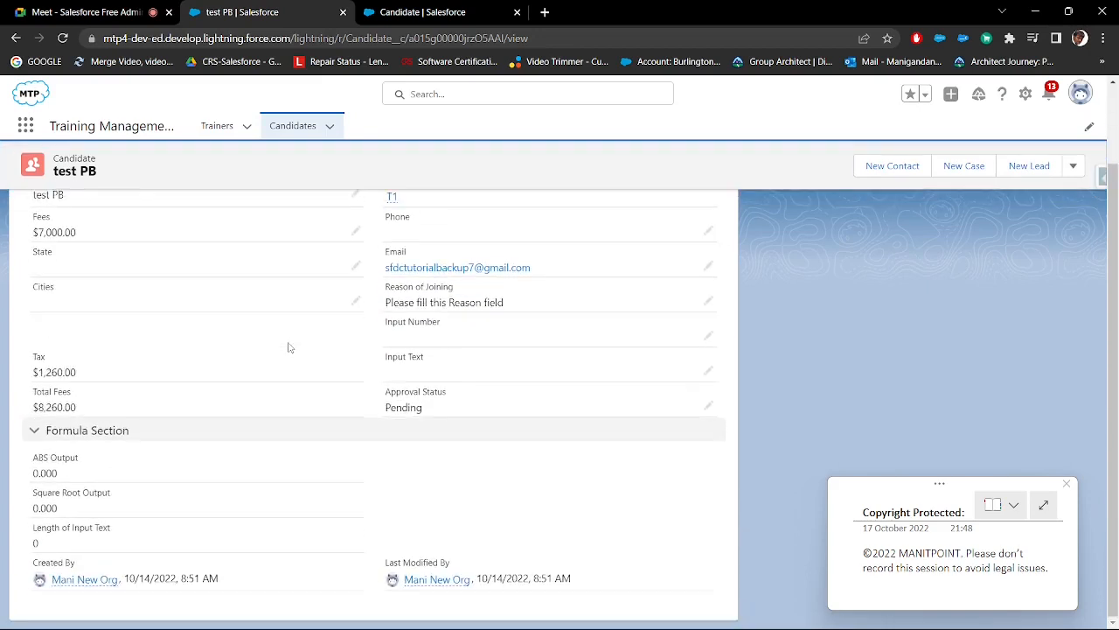
pyautogui.click(32, 432)
pyautogui.click(36, 525)
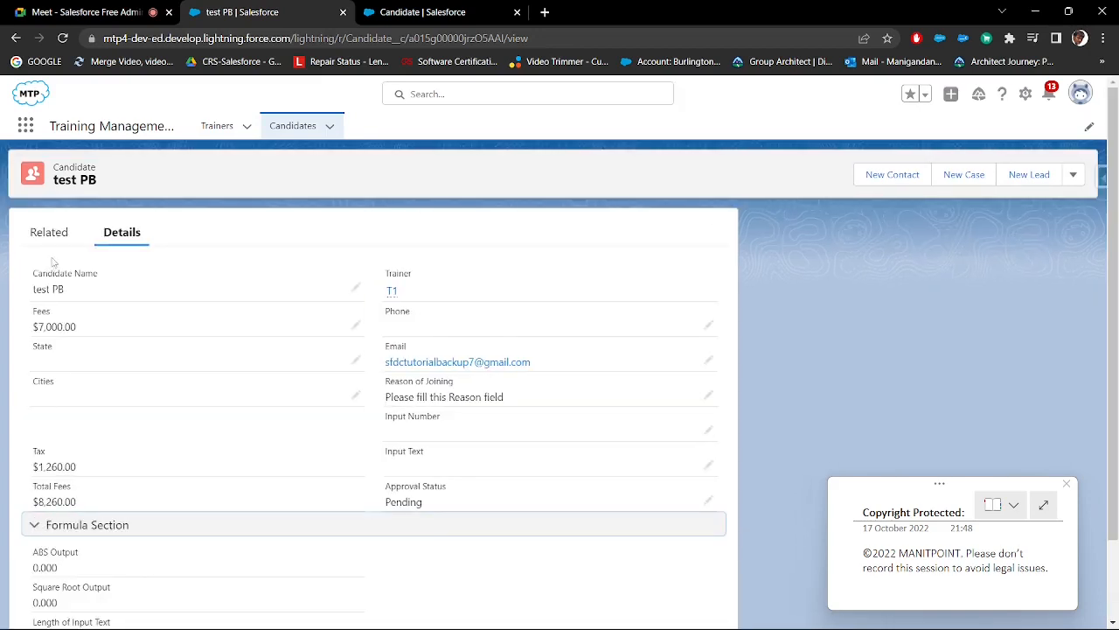
pyautogui.scroll(-1, 173, 404)
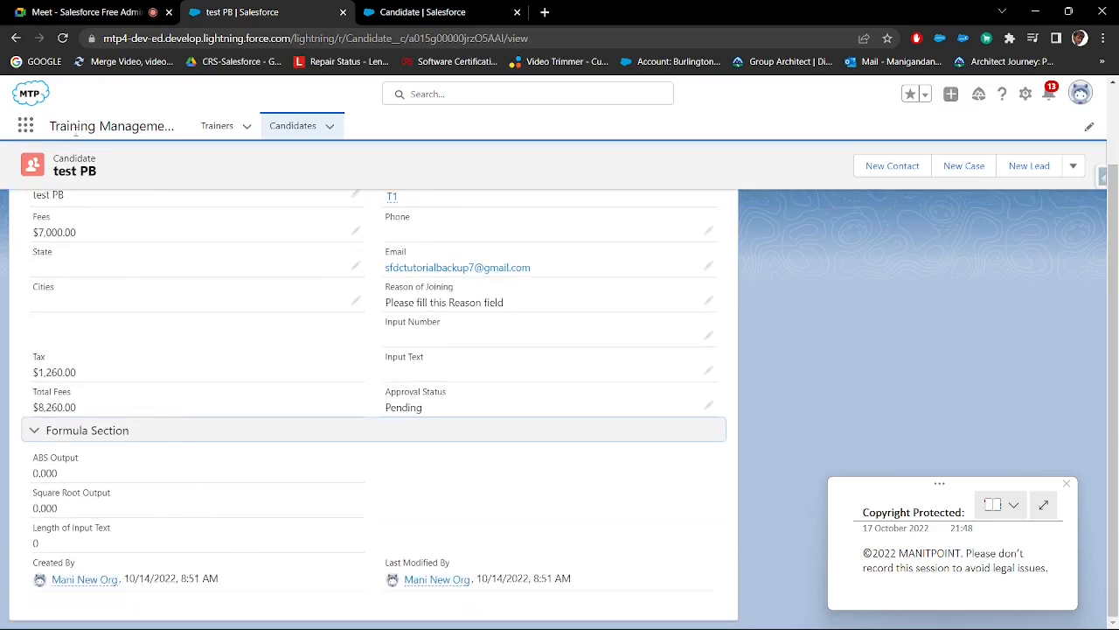
pyautogui.scroll(2, 127, 244)
# Review the related lists on the test PB record and return to its details.
pyautogui.click(54, 243)
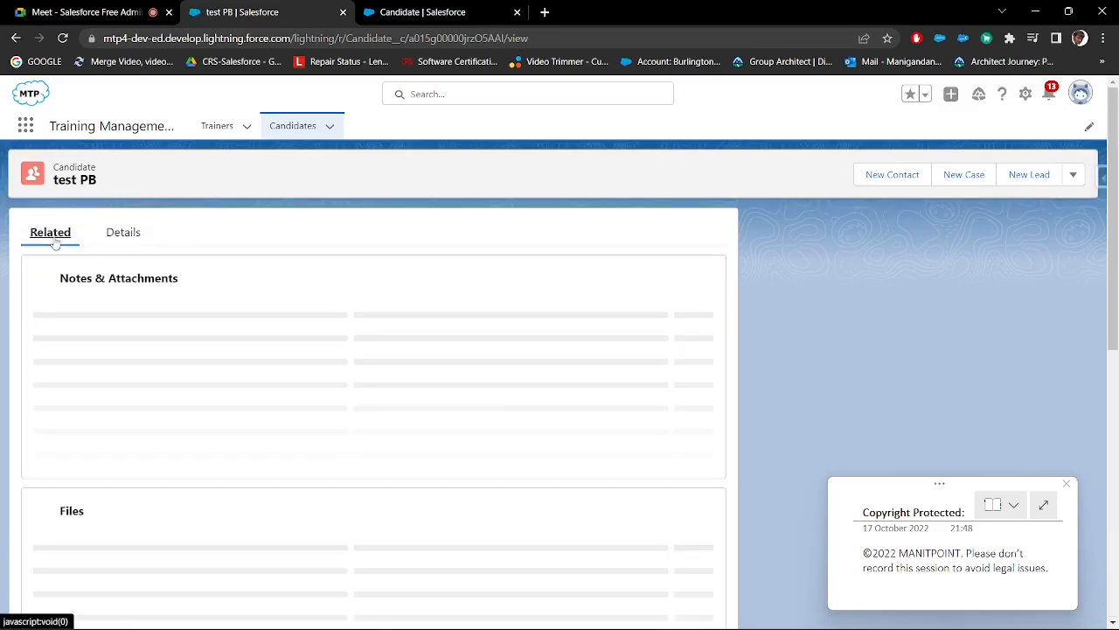
pyautogui.scroll(-1, 245, 297)
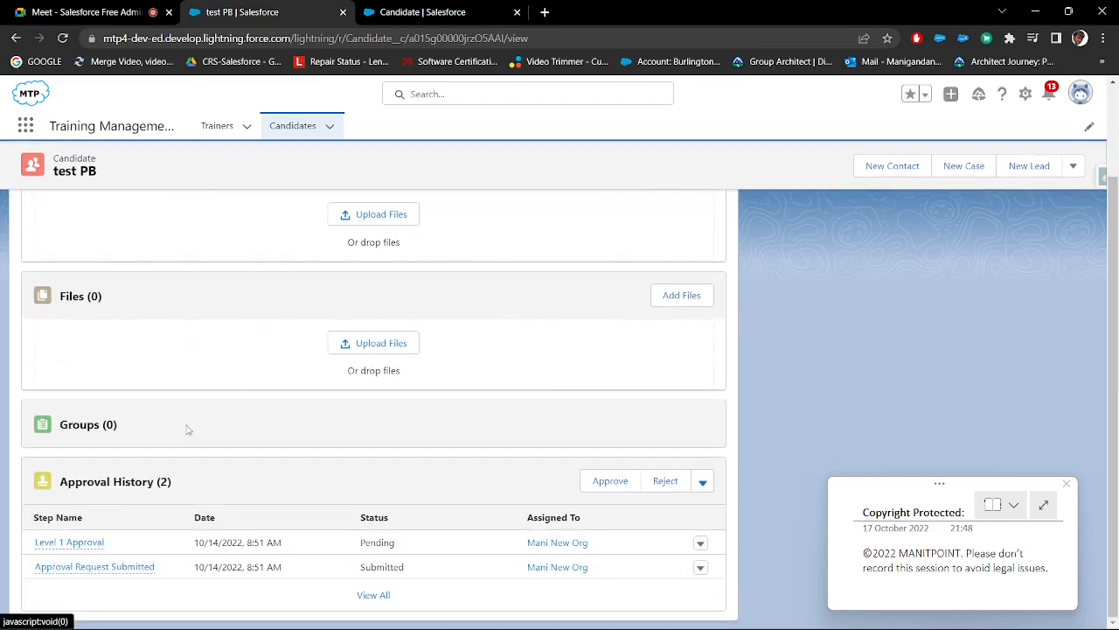
pyautogui.scroll(3, 187, 426)
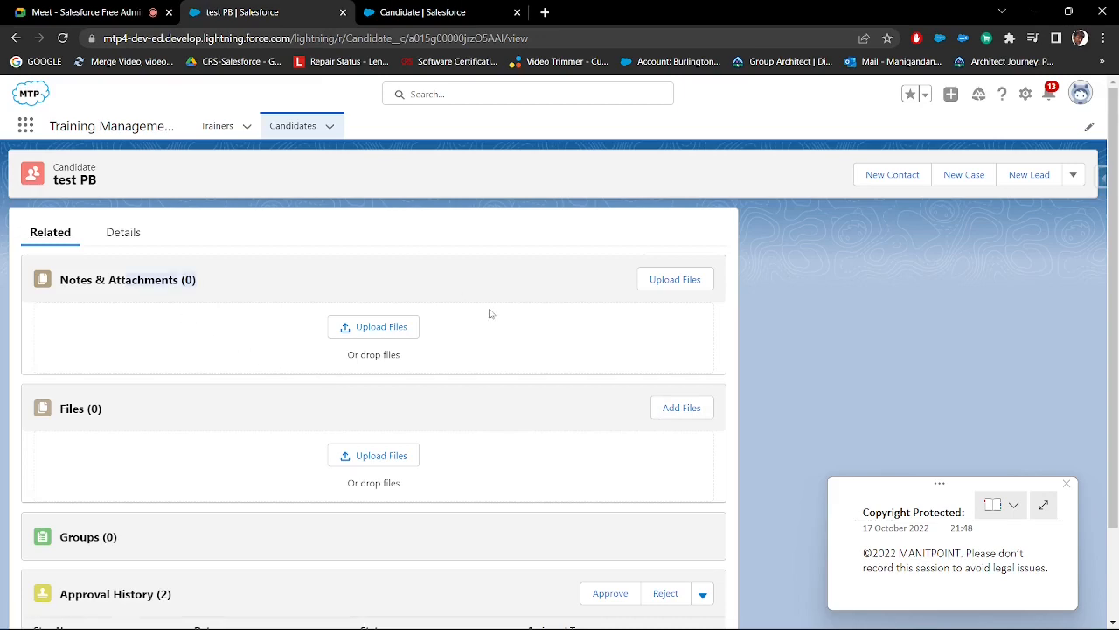
pyautogui.click(124, 233)
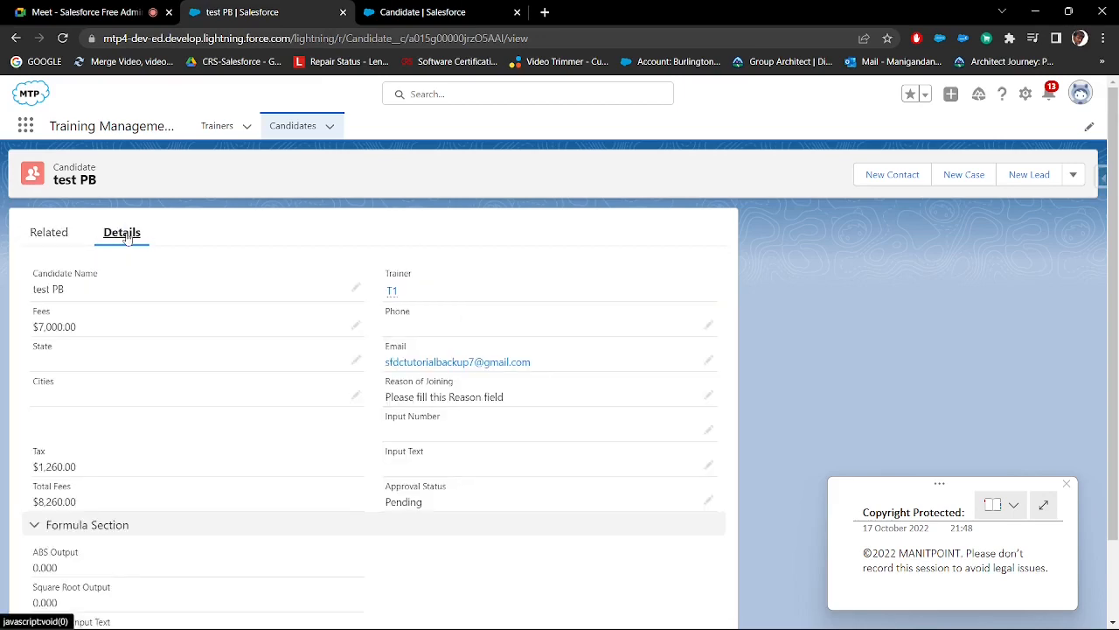
# Go back to the Candidate Layout editor, review its sections and save the layout.
pyautogui.click(446, 11)
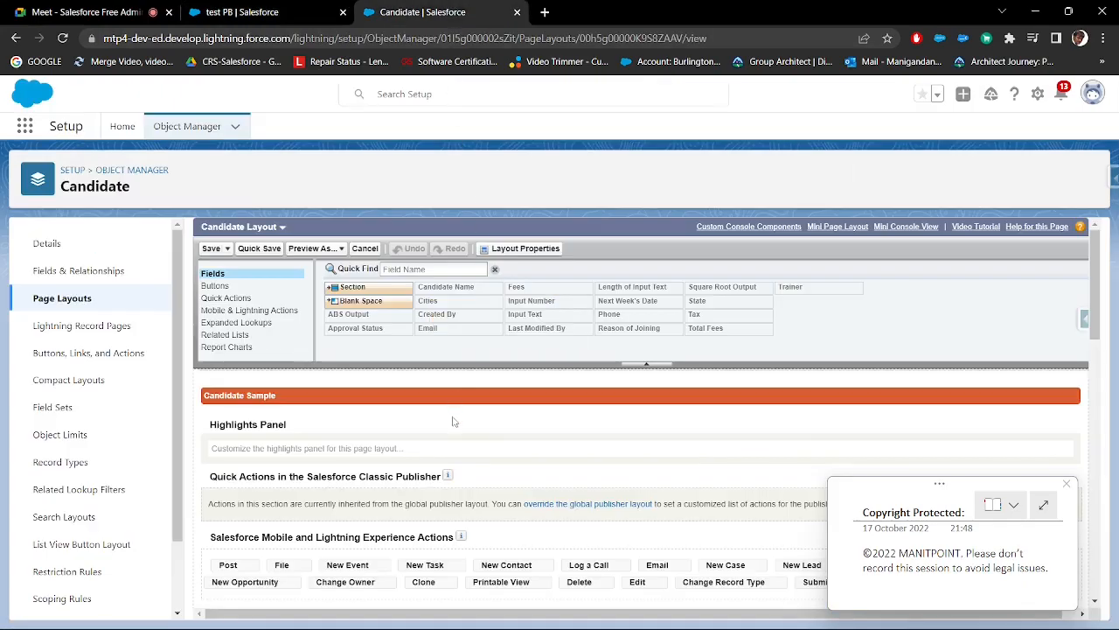
pyautogui.scroll(-10, 479, 427)
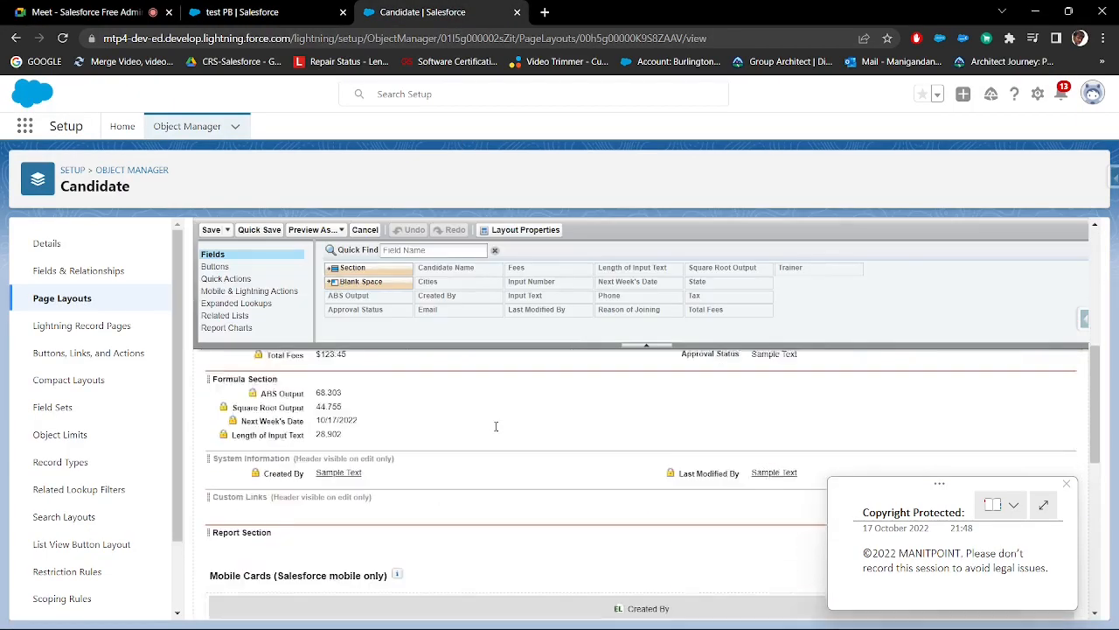
pyautogui.scroll(-4, 496, 426)
pyautogui.scroll(12, 494, 425)
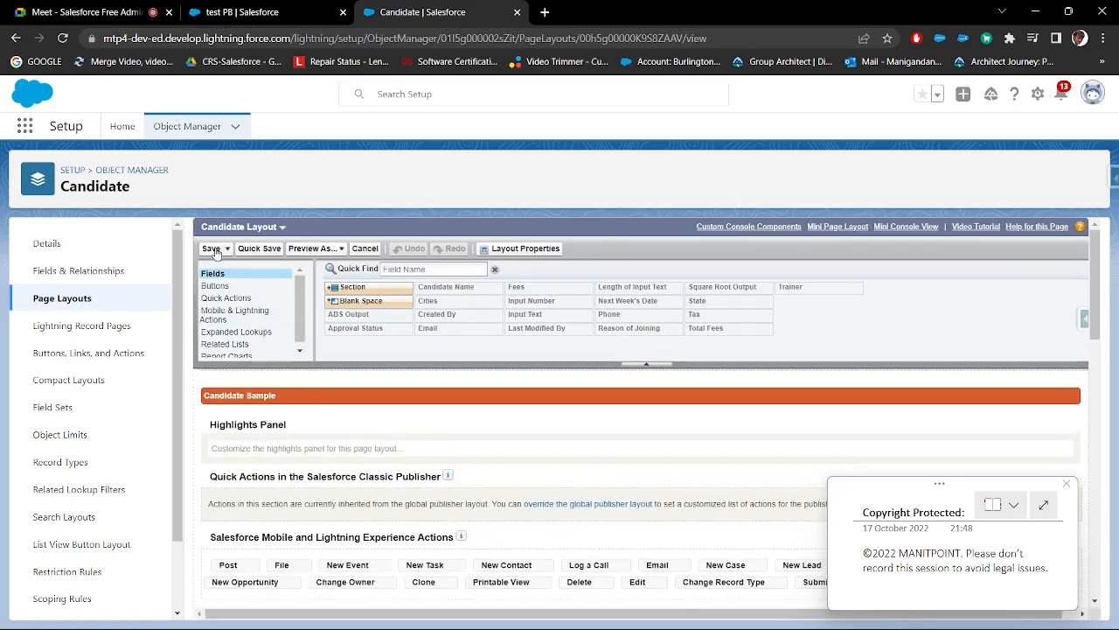
pyautogui.click(213, 249)
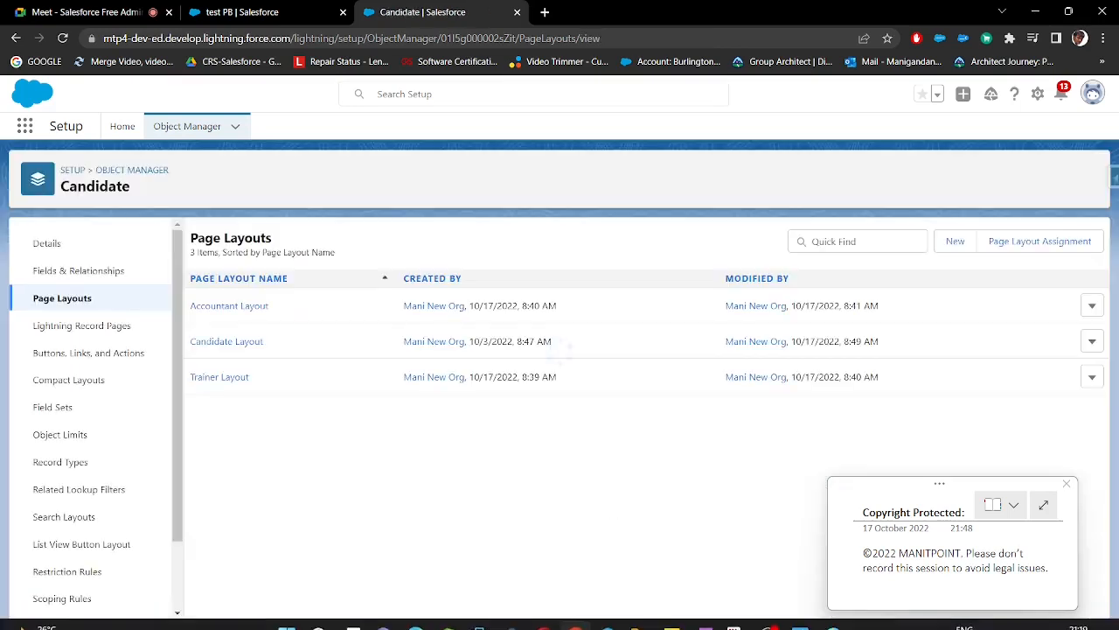
# Switch to the Paint notes and add item 3 to the numbered list, reading "Customizing field and buttons".
pyautogui.click(837, 619)
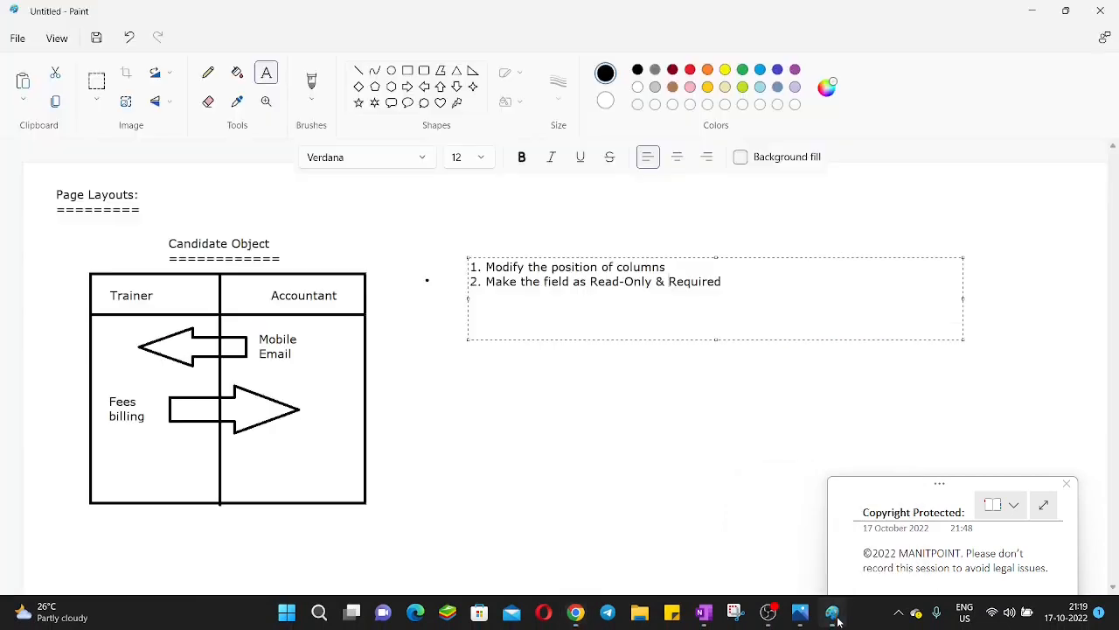
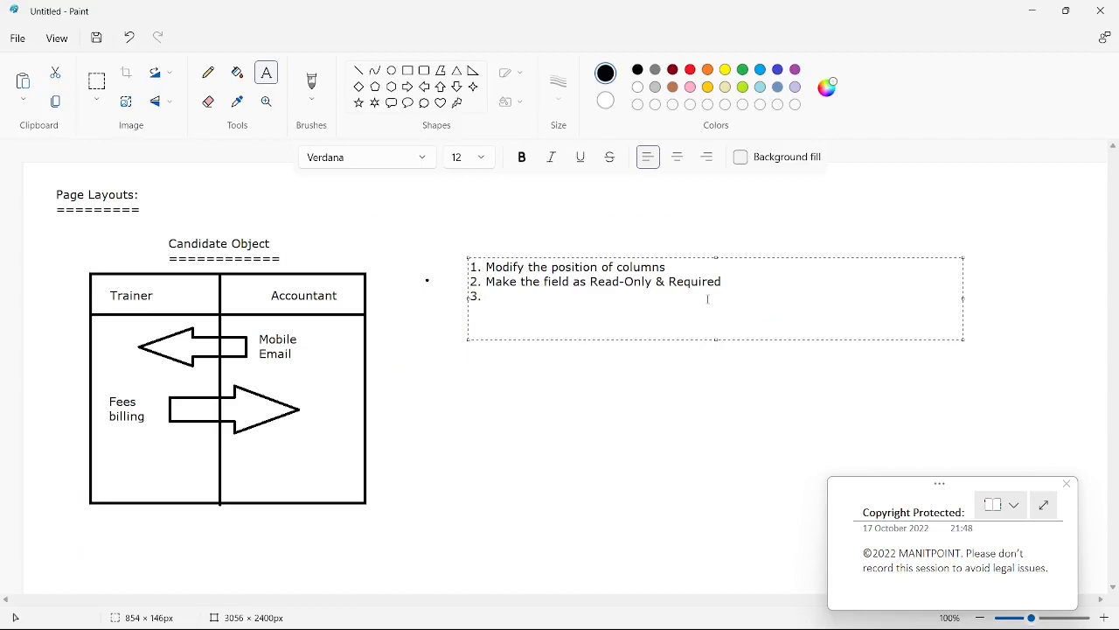
pyautogui.write('Cu')
pyautogui.write('stomizing field and ')
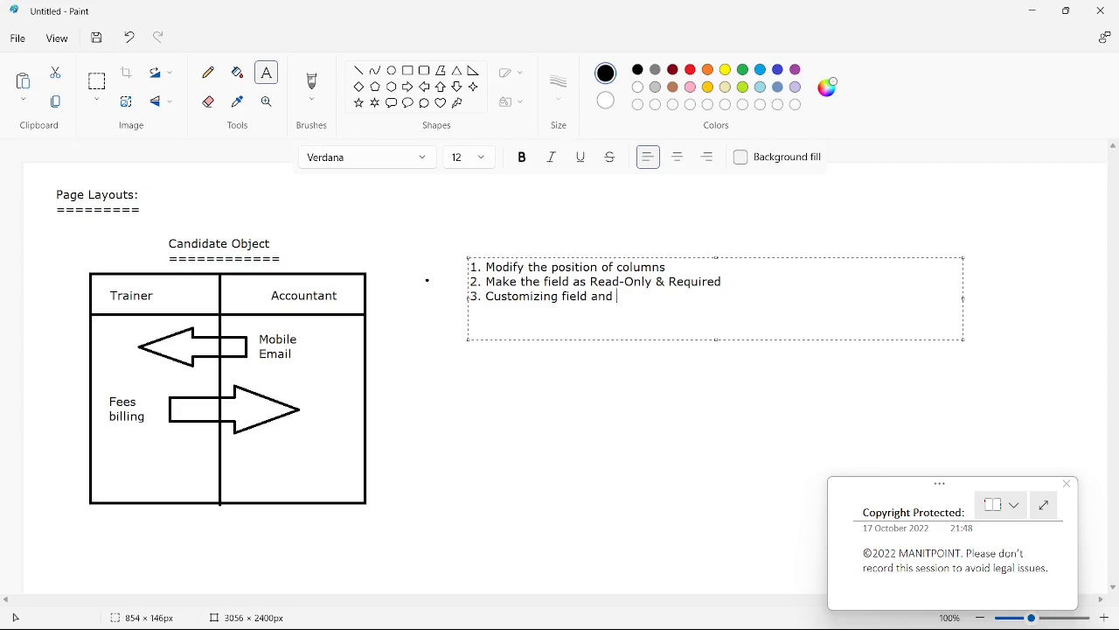
pyautogui.write('buttons')
# Reopen the Candidate Layout in Salesforce to check its element categories, and add "QUick action(Classic)" as item 4 of the Paint notes.
pyautogui.hotkey('alt', 'Tab')
pyautogui.click(250, 341)
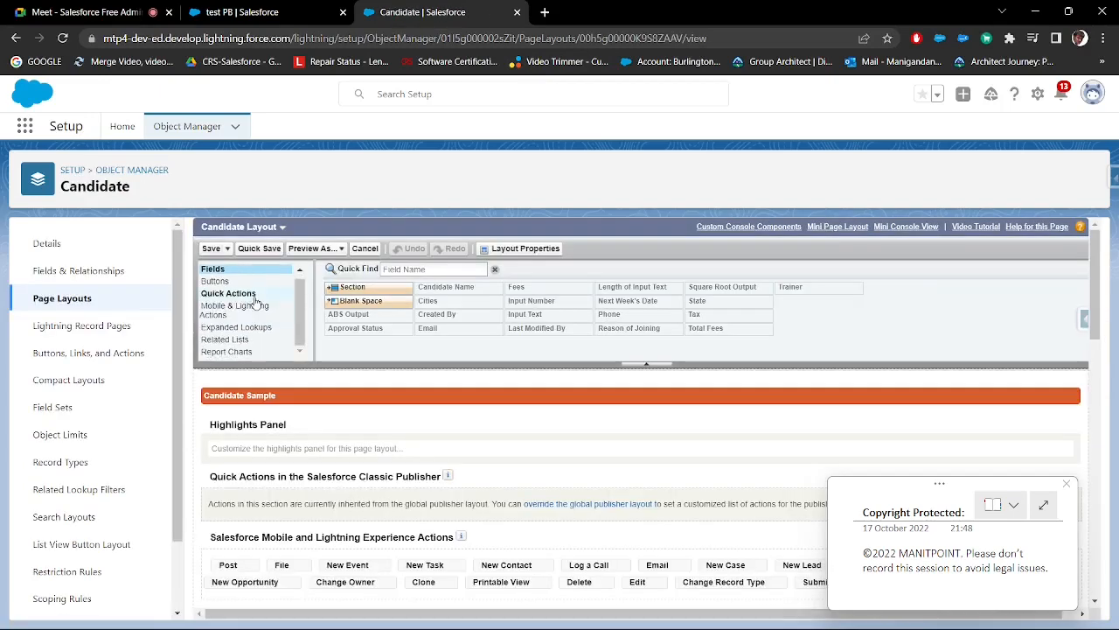
pyautogui.hotkey('alt', 'Tab')
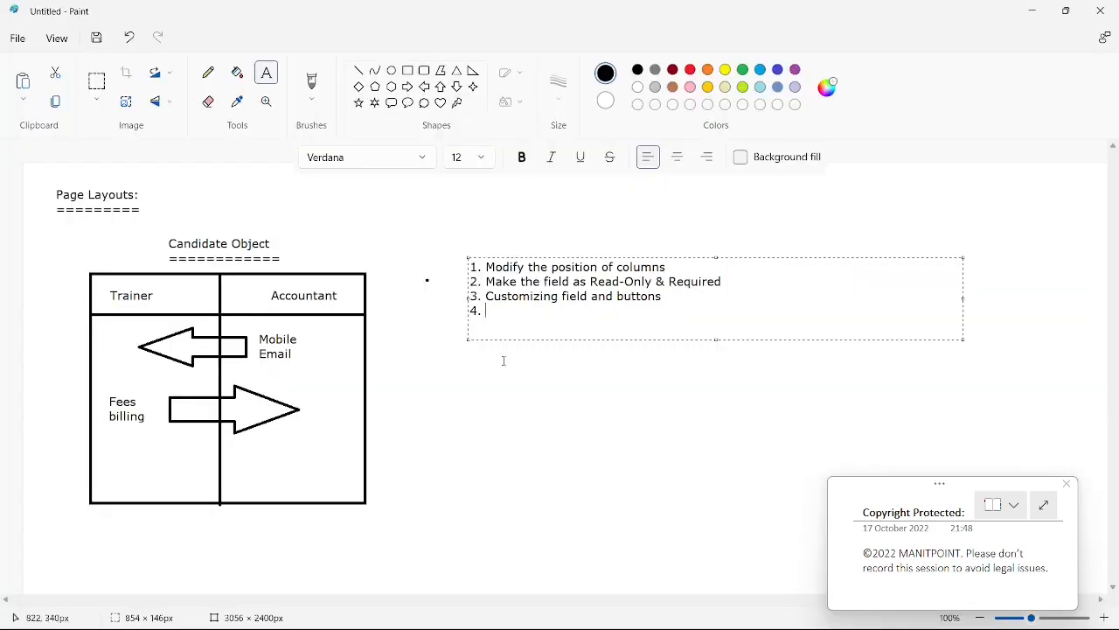
pyautogui.write('QUick action')
pyautogui.press('BackSpace')
pyautogui.write('Classic')
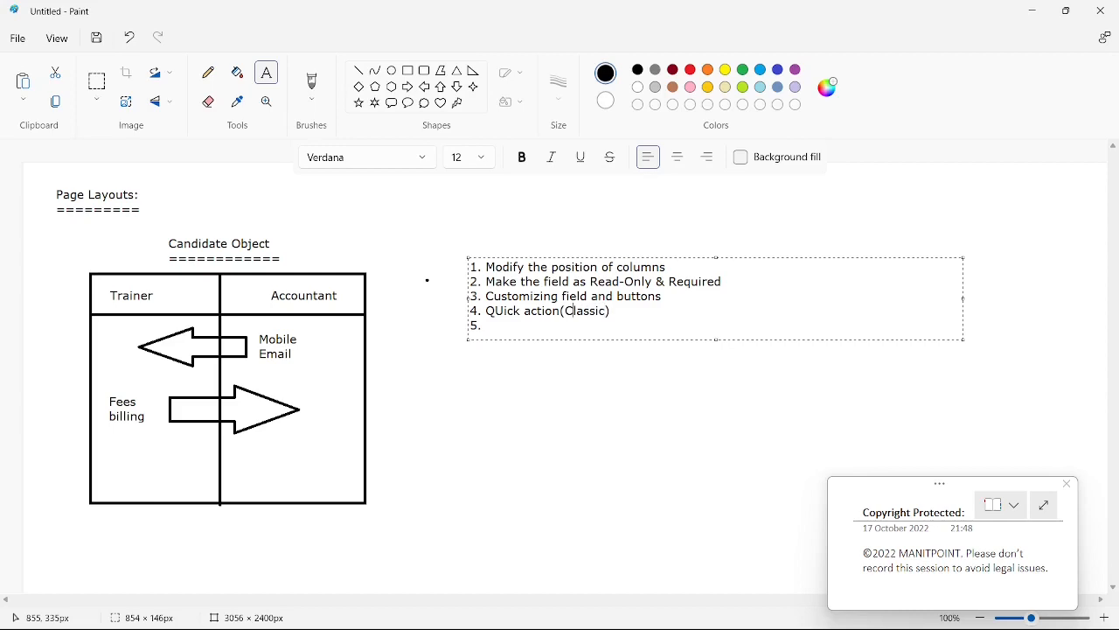
# Put "->" before "(Classic)" in note 4 and complete item 5 as "Mobile & Lighting actions", consulting the Salesforce layout's element categories.
pyautogui.write('>')
pyautogui.hotkey('alt', 'Tab')
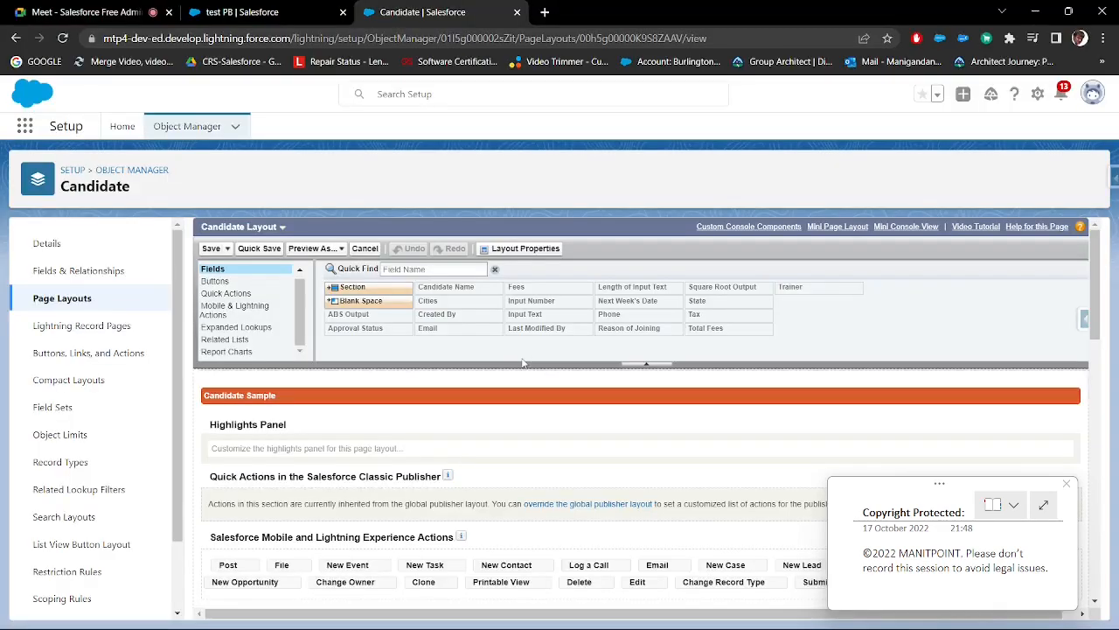
pyautogui.hotkey('alt', 'Tab')
pyautogui.write('Mobile')
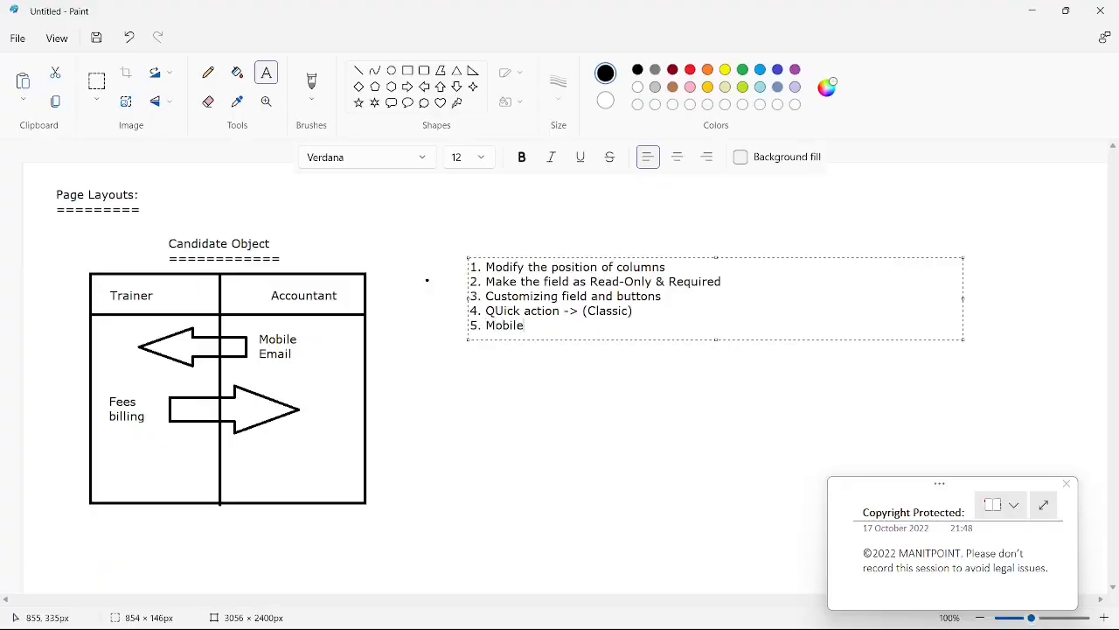
pyautogui.write(' & Lighting actrio')
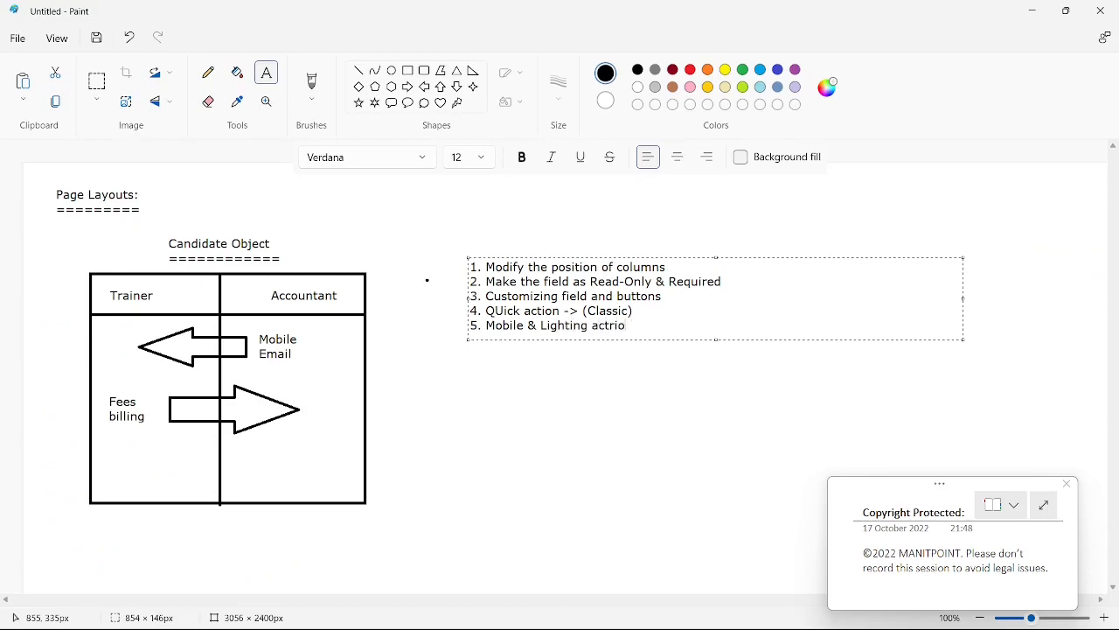
pyautogui.press('BackSpace')
pyautogui.press('BackSpace')
pyautogui.press('BackSpace')
pyautogui.write('ions')
pyautogui.press('Return')
# Check the Candidate Layout's element categories in Salesforce and add "Expanded lookups" as item 6 of the Paint notes.
pyautogui.hotkey('alt', 'Tab')
pyautogui.scroll(-3, 251, 334)
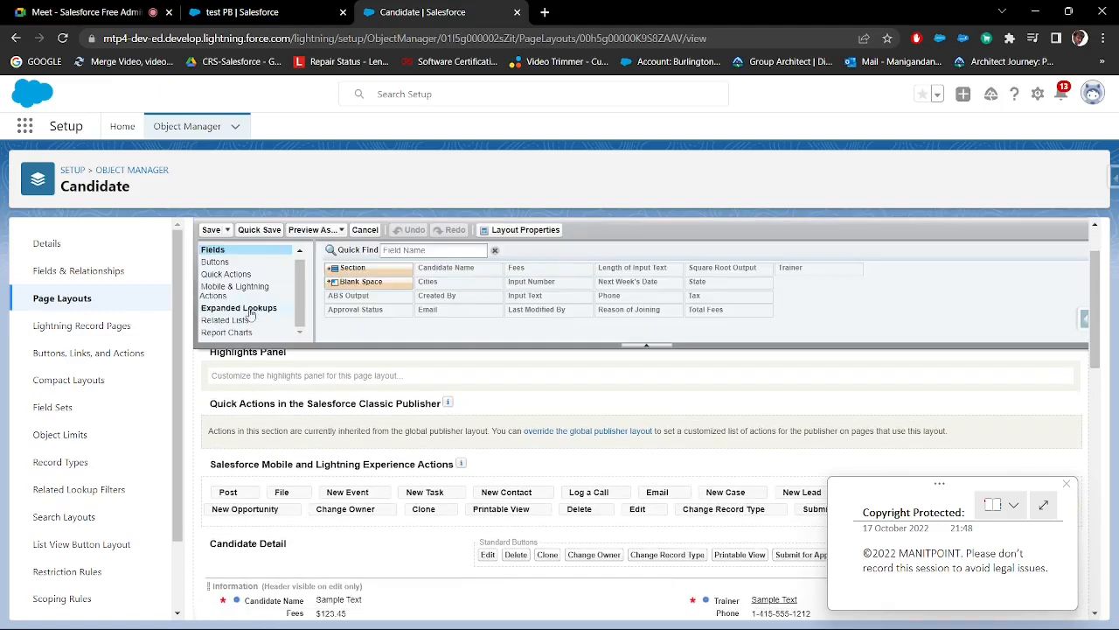
pyautogui.hotkey('alt', 'Tab')
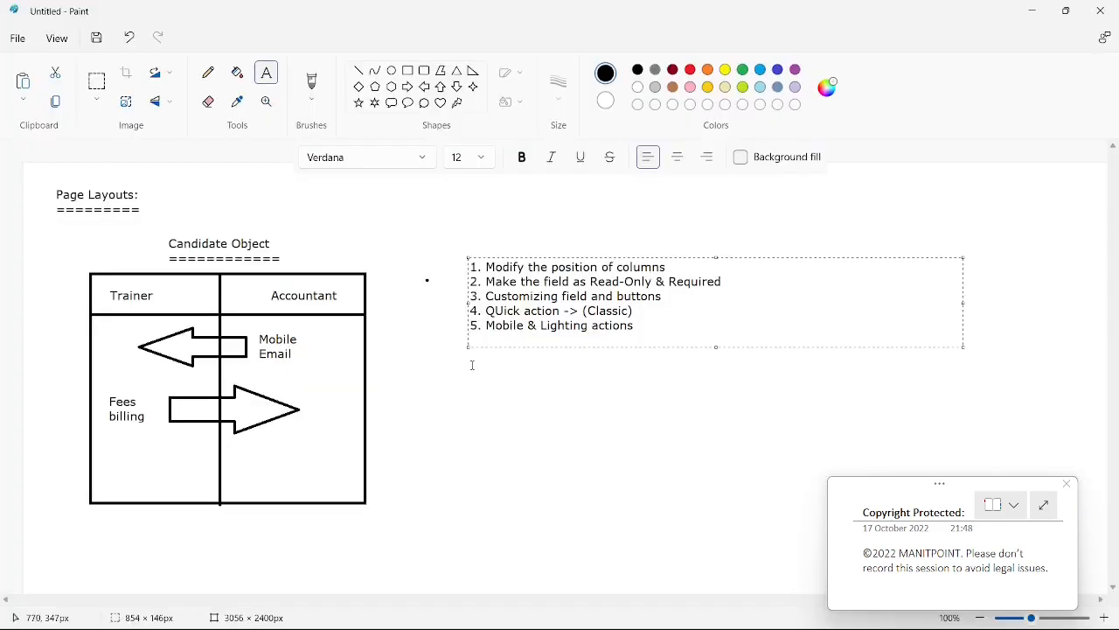
pyautogui.write('6. Expanded lookups')
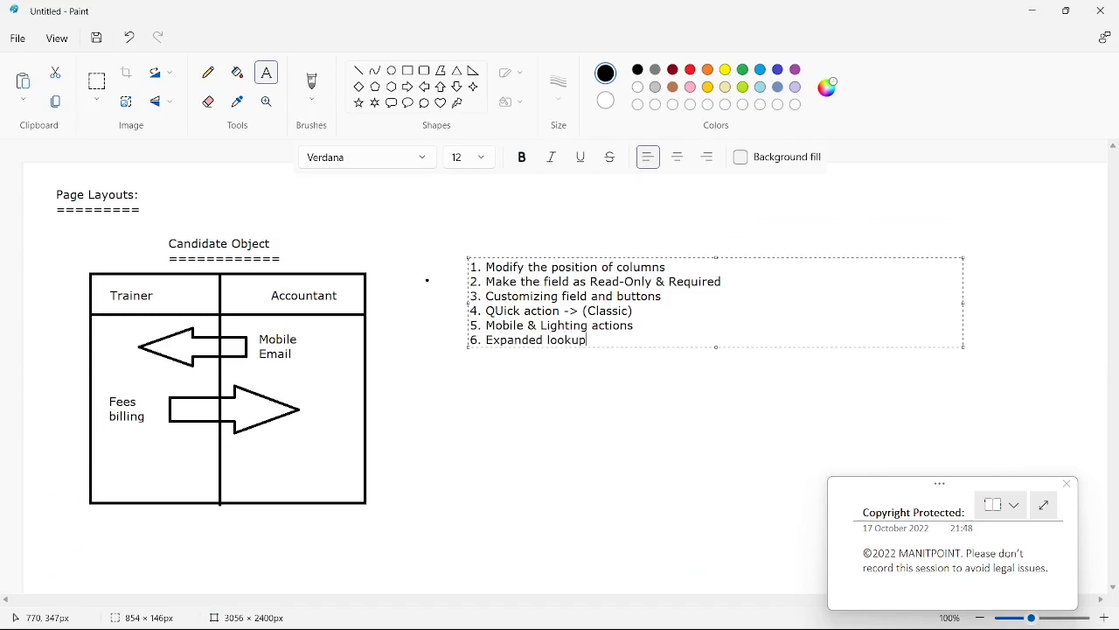
pyautogui.press('Return')
# Consult the layout's element categories in Salesforce again and add "7. customizing related list" to the Paint notes.
pyautogui.hotkey('alt', 'Tab')
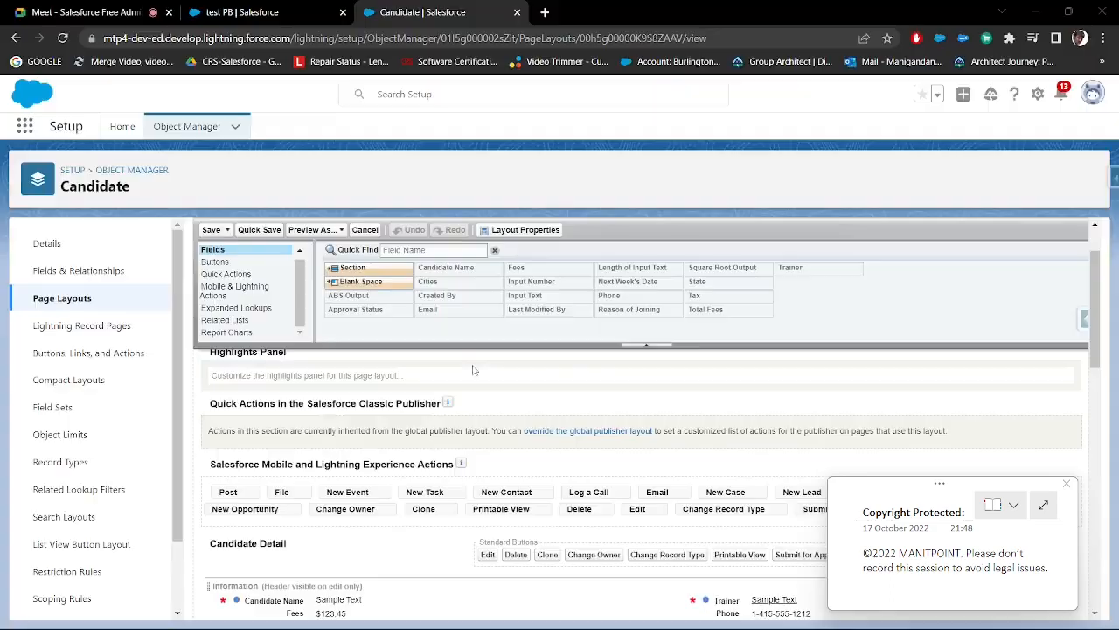
pyautogui.hotkey('alt', 'Tab')
pyautogui.write('7')
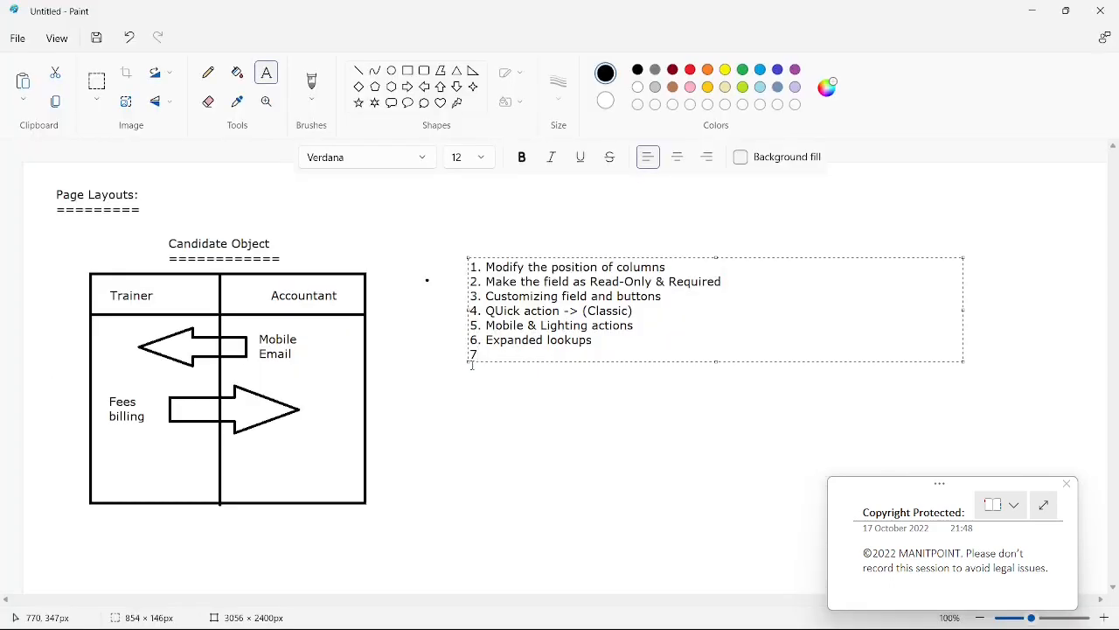
pyautogui.write(' customizing related list')
pyautogui.press('Return')
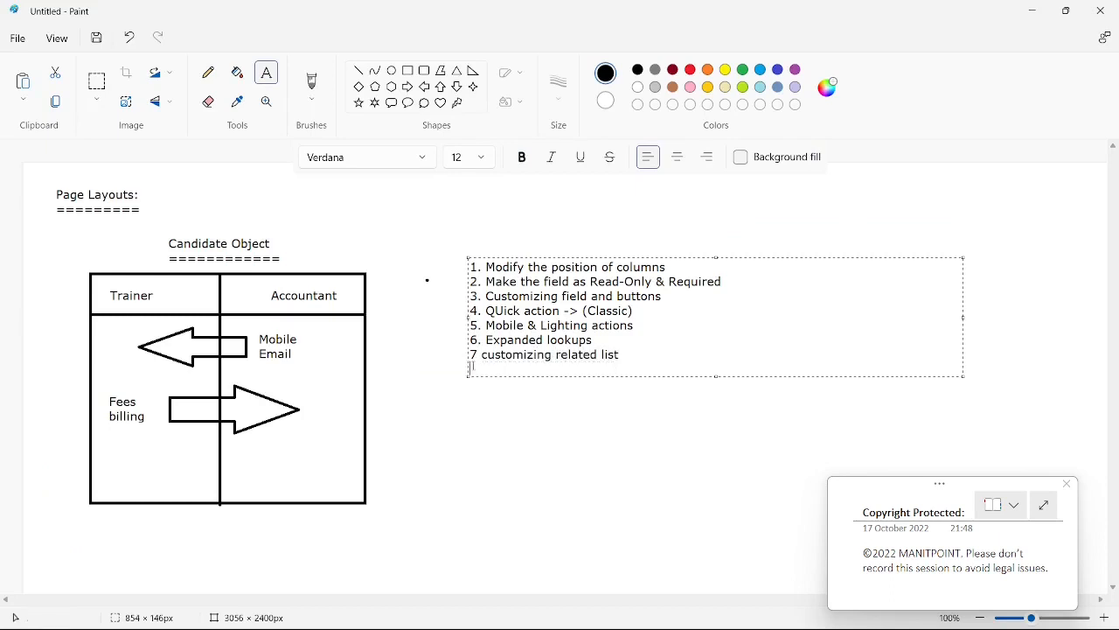
pyautogui.click(477, 357)
pyautogui.write('.')
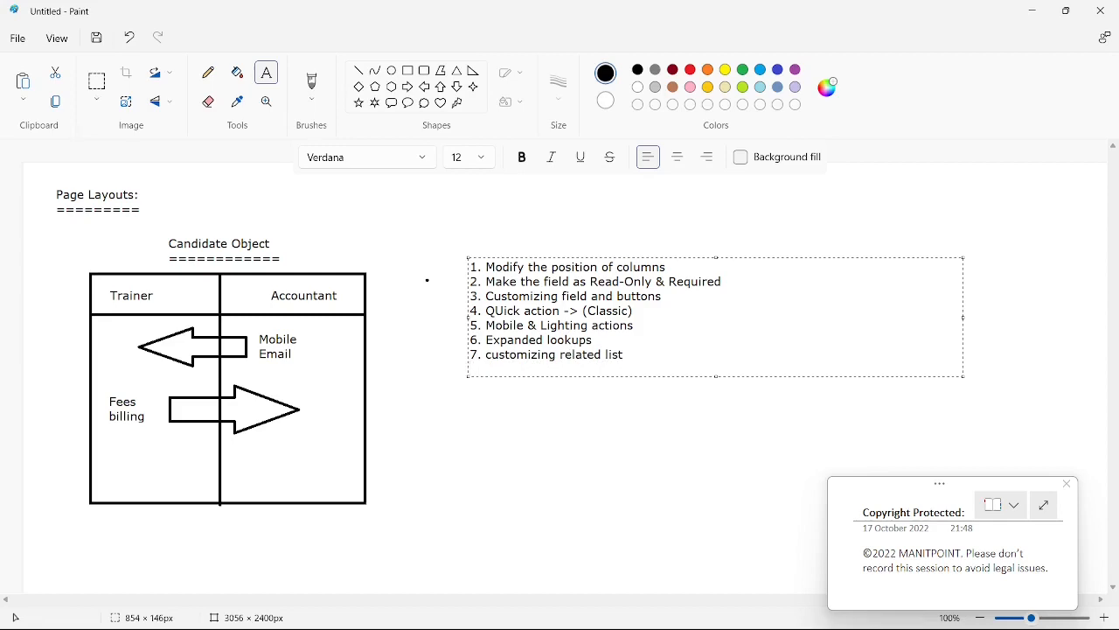
# Add item 8, "Report Charts", to the Paint notes after checking the category name in the Salesforce layout editor.
pyautogui.write('9')
pyautogui.press('BackSpace')
pyautogui.write('9')
pyautogui.press('BackSpace')
pyautogui.write('8.')
pyautogui.hotkey('alt', 'Tab')
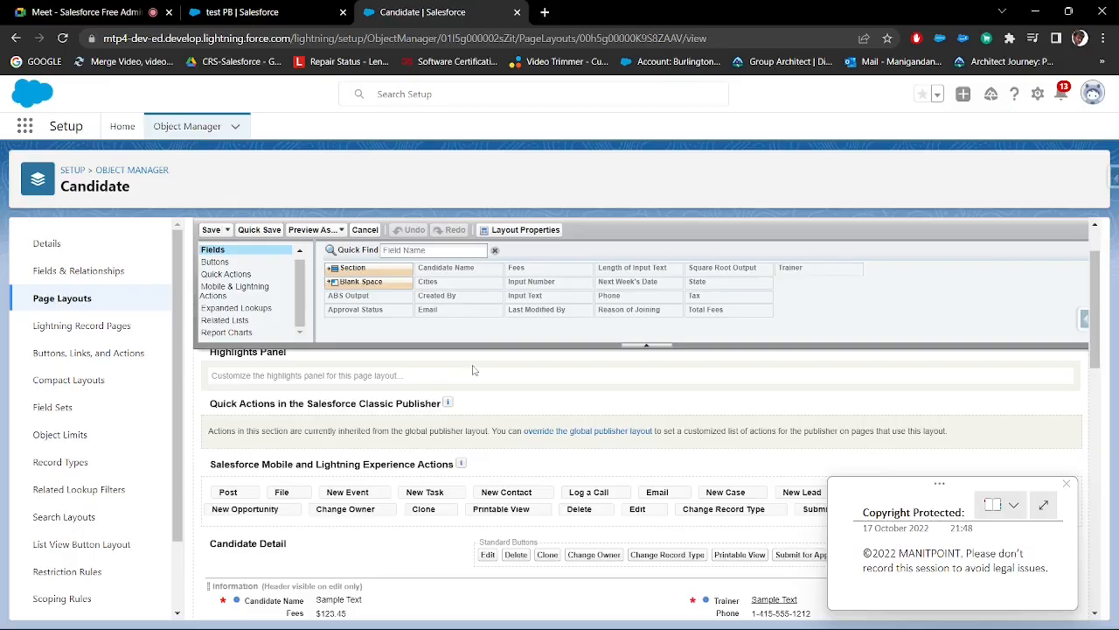
pyautogui.hotkey('alt', 'Tab')
pyautogui.write('Rep')
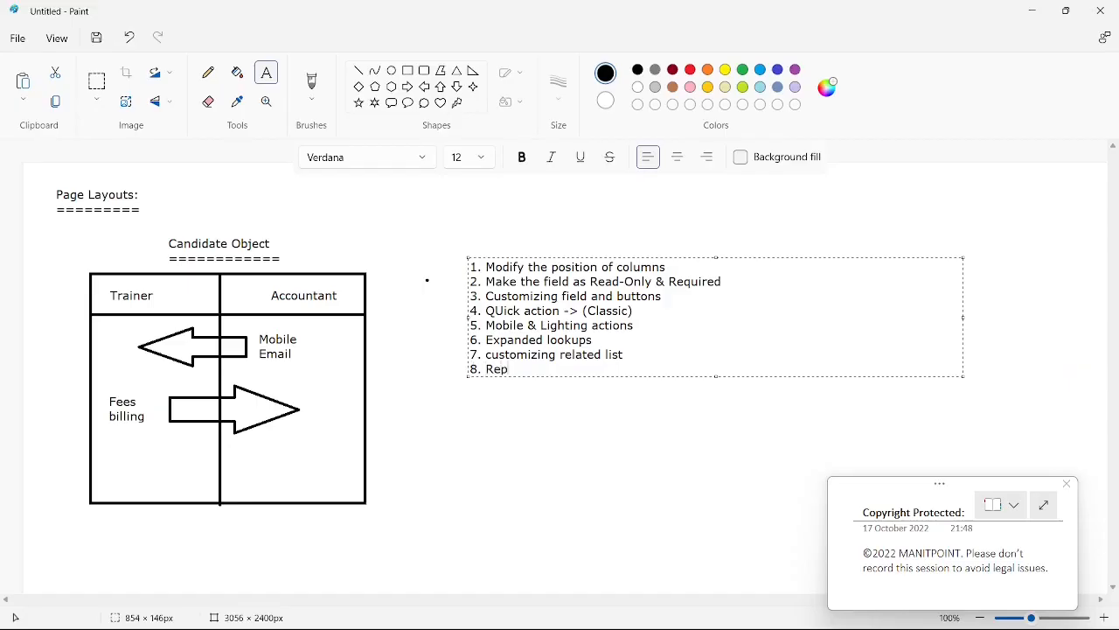
pyautogui.write('ort Charts')
# Move the notes text box up, extend it downward and head the list "Page Layout", underlined with a row of equals signs.
pyautogui.moveTo(599, 258); pyautogui.dragTo(575, 222)
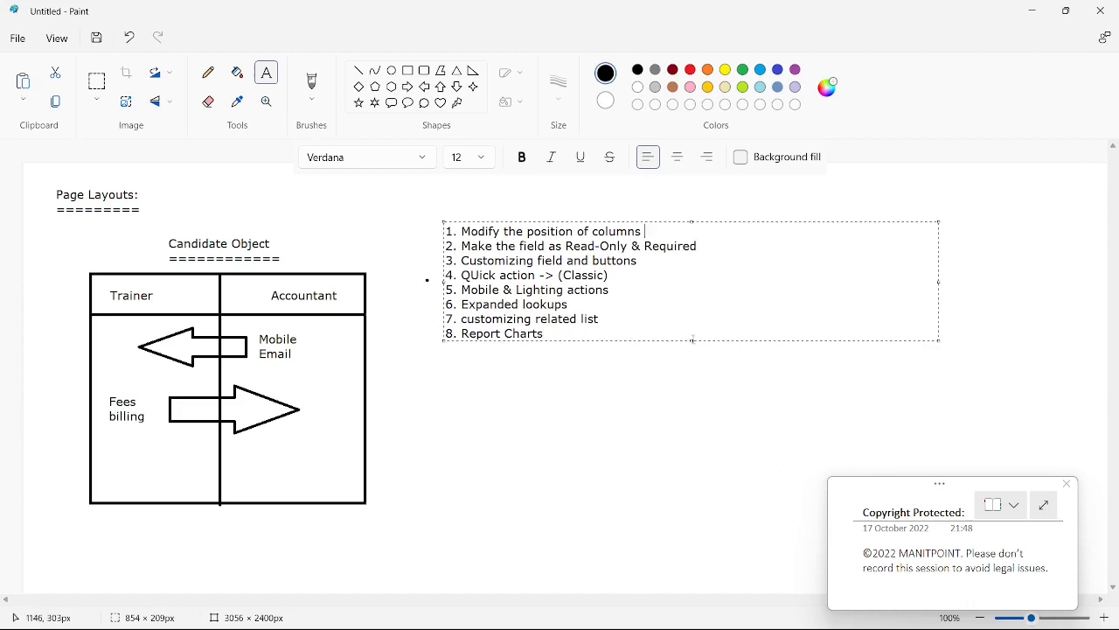
pyautogui.moveTo(692, 340); pyautogui.dragTo(692, 441)
pyautogui.press('Return')
pyautogui.press('Return')
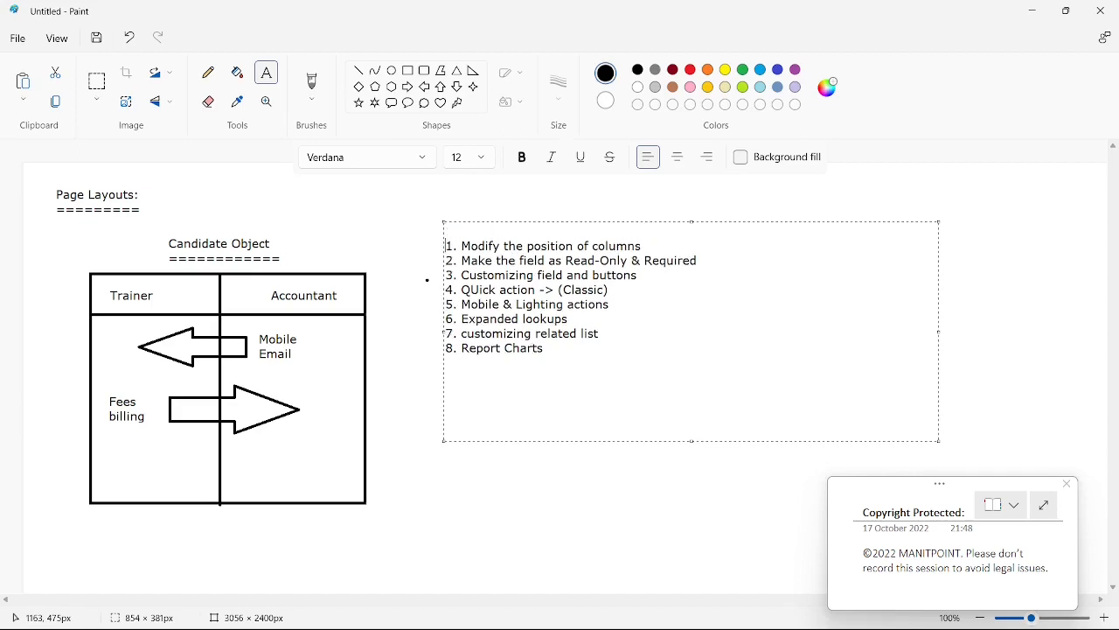
pyautogui.write('Pag')
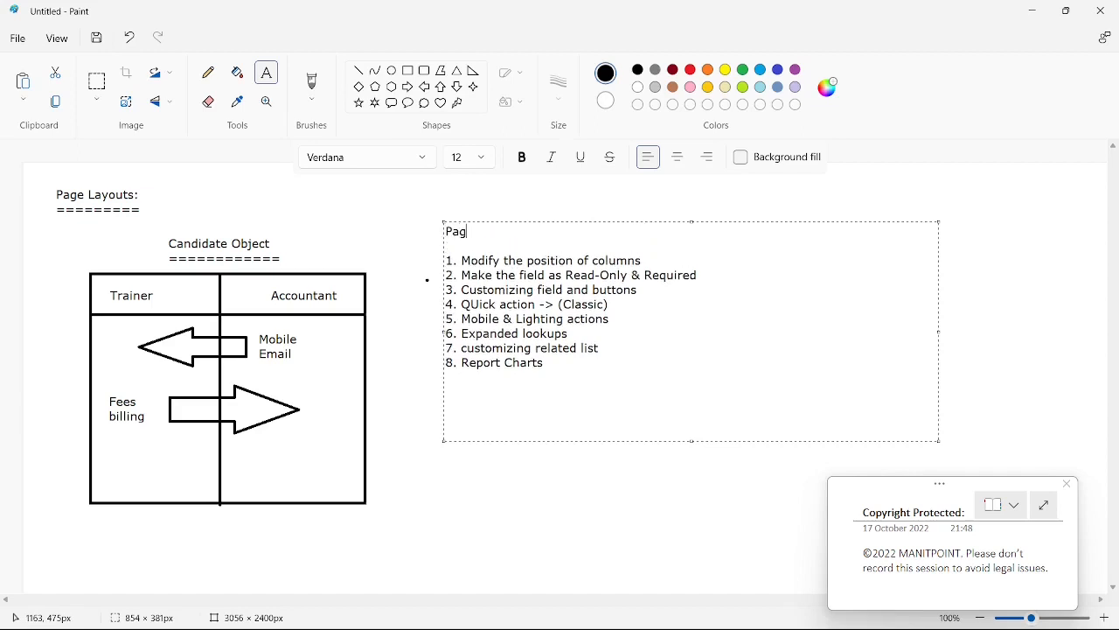
pyautogui.write('e Layo')
pyautogui.press('BackSpace')
pyautogui.press('BackSpace')
pyautogui.press('BackSpace')
pyautogui.write('ayout')
pyautogui.press('Return')
pyautogui.write('========')
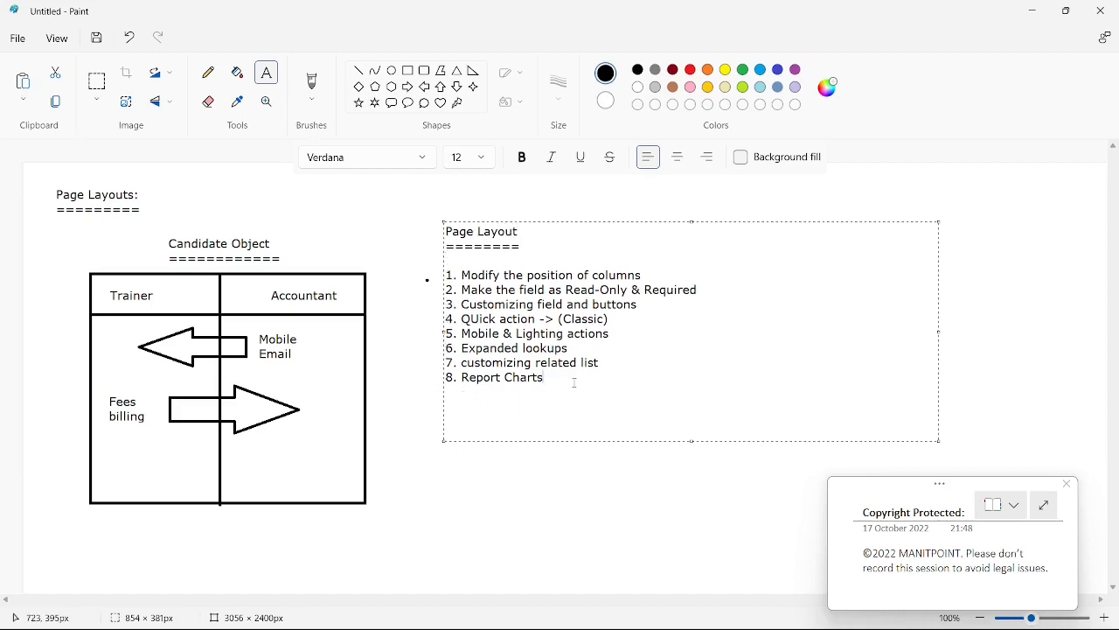
# Add a "Record Types:" heading below the numbered list, underlined with a row of equals signs.
pyautogui.write('Read')
pyautogui.press('BackSpace')
pyautogui.press('BackSpace')
pyautogui.write('cord Types')
pyautogui.write(': ')
pyautogui.write('=========')
pyautogui.press('Return')
# Write "Assign multiple page layout" beneath the Record Types heading in the notes.
pyautogui.hotkey('alt', 'Tab')
pyautogui.hotkey('alt', 'Tab')
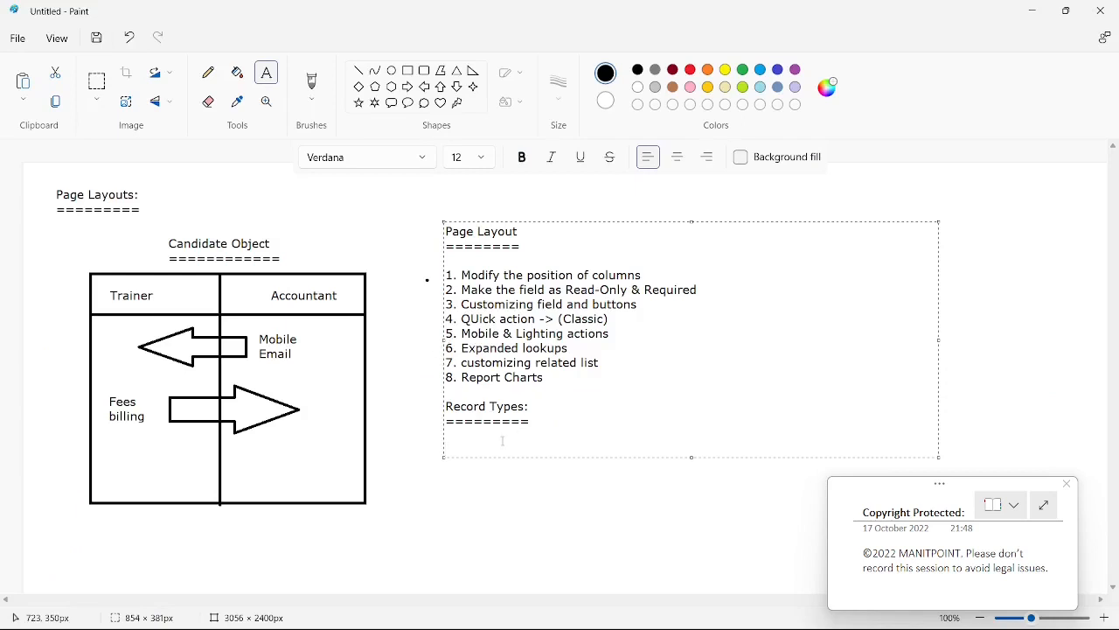
pyautogui.write('Assign multiple pa')
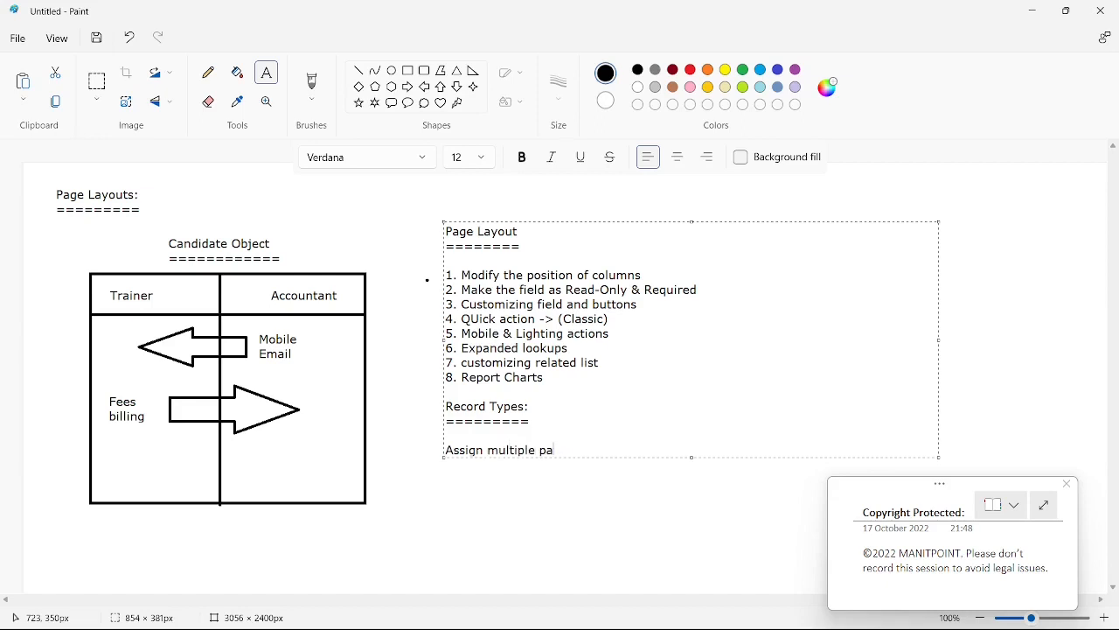
pyautogui.write('ge layout')
# Extend the "Page Layout" heading of the notes with "(Candidate) => Trainer, Accountant".
pyautogui.click(542, 235)
pyautogui.write('(Cand)')
pyautogui.press('Left')
pyautogui.write('Candidate')
pyautogui.press('Right')
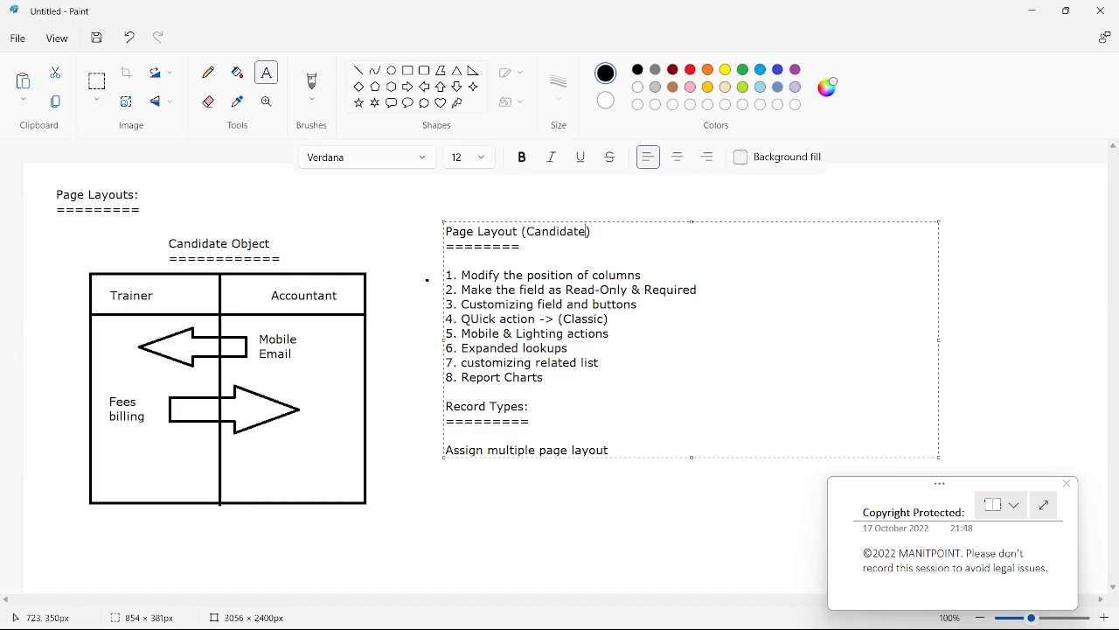
pyautogui.write(',')
pyautogui.press('BackSpace')
pyautogui.write('=> Trainer, C')
pyautogui.press('BackSpace')
pyautogui.write('Accountant')
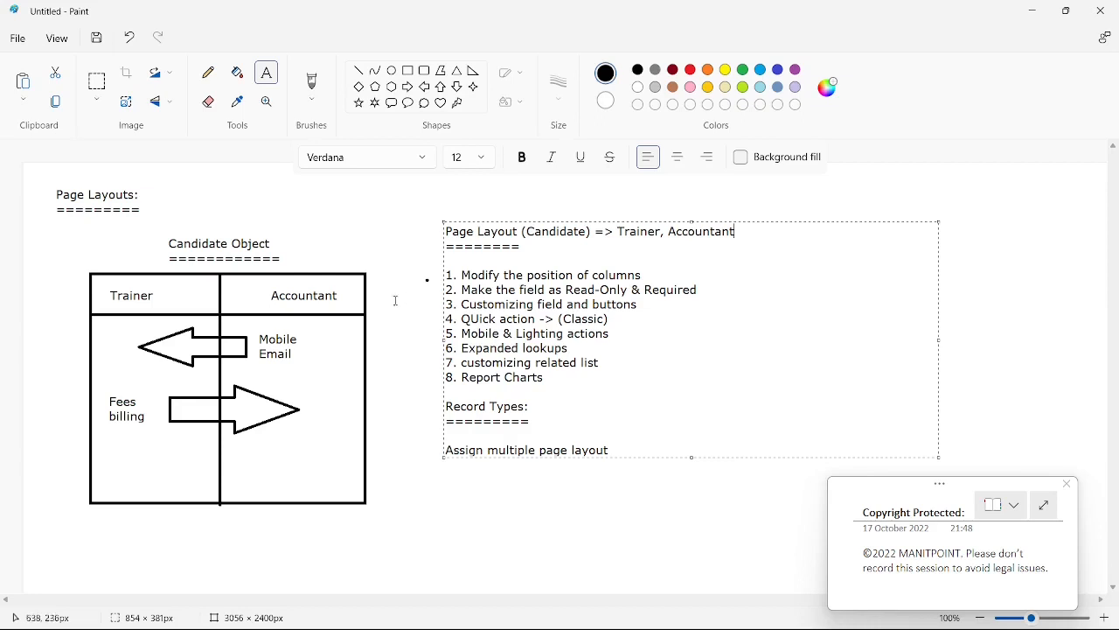
# Make "layout" plural in the line under Record Types and finish editing the notes text box.
pyautogui.click(619, 454)
pyautogui.write('s')
pyautogui.click(211, 308)
pyautogui.moveTo(110, 278); pyautogui.dragTo(162, 309)
pyautogui.moveTo(247, 280); pyautogui.dragTo(348, 312)
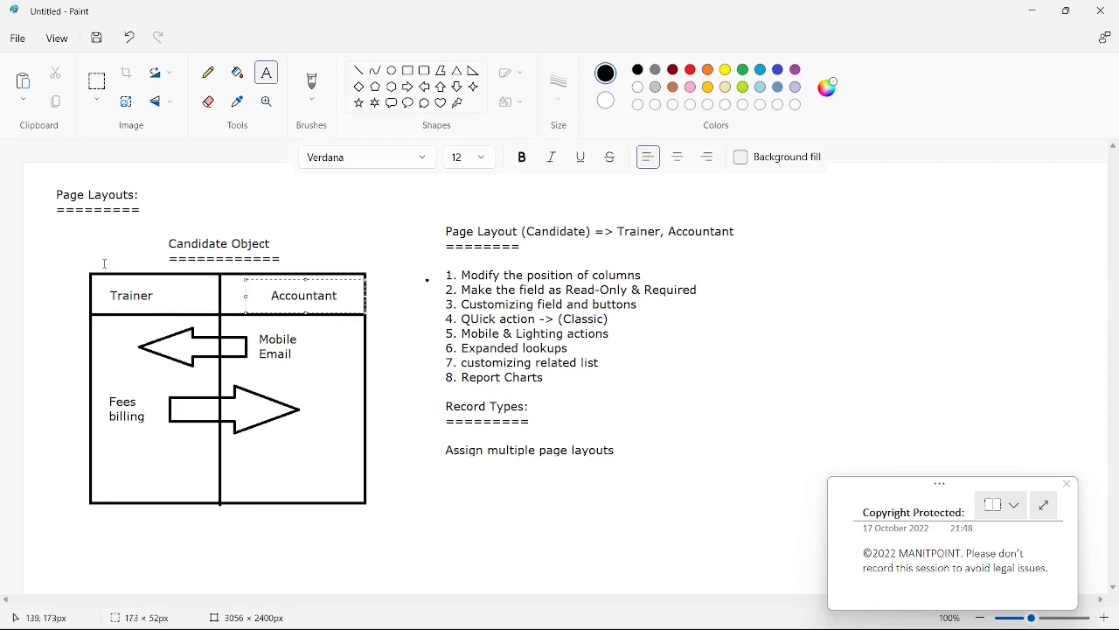
pyautogui.moveTo(104, 263); pyautogui.dragTo(223, 509)
pyautogui.moveTo(383, 269); pyautogui.dragTo(232, 514)
# Draw a curved arrow from the Candidate Object heading to the Record Types heading, with an arrowhead at its end.
pyautogui.click(377, 76)
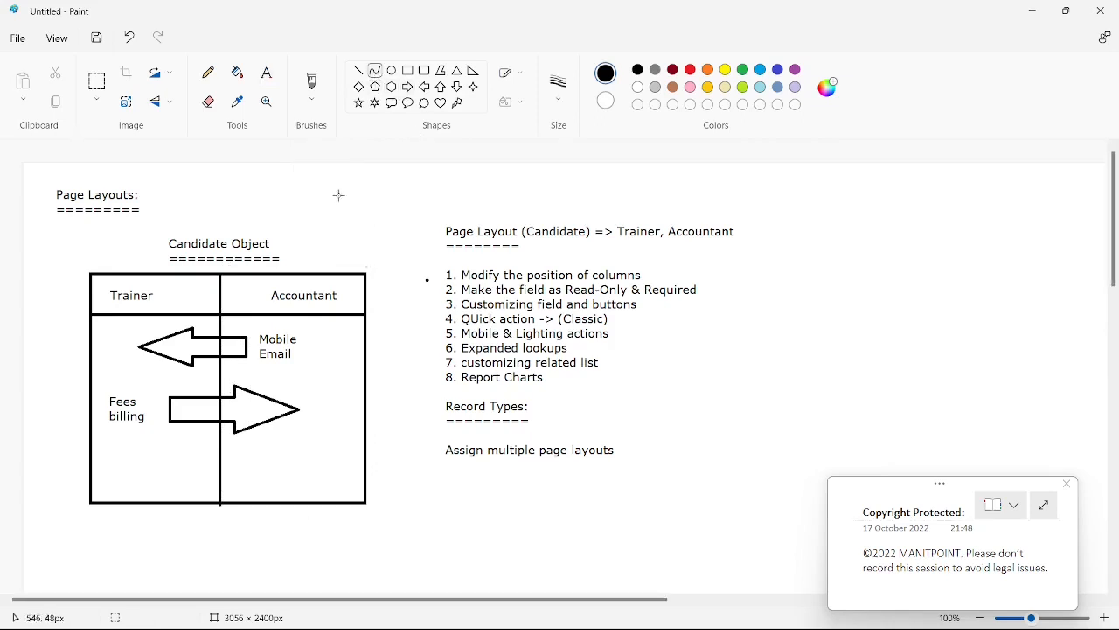
pyautogui.moveTo(293, 249); pyautogui.dragTo(442, 413)
pyautogui.moveTo(332, 294); pyautogui.dragTo(378, 247)
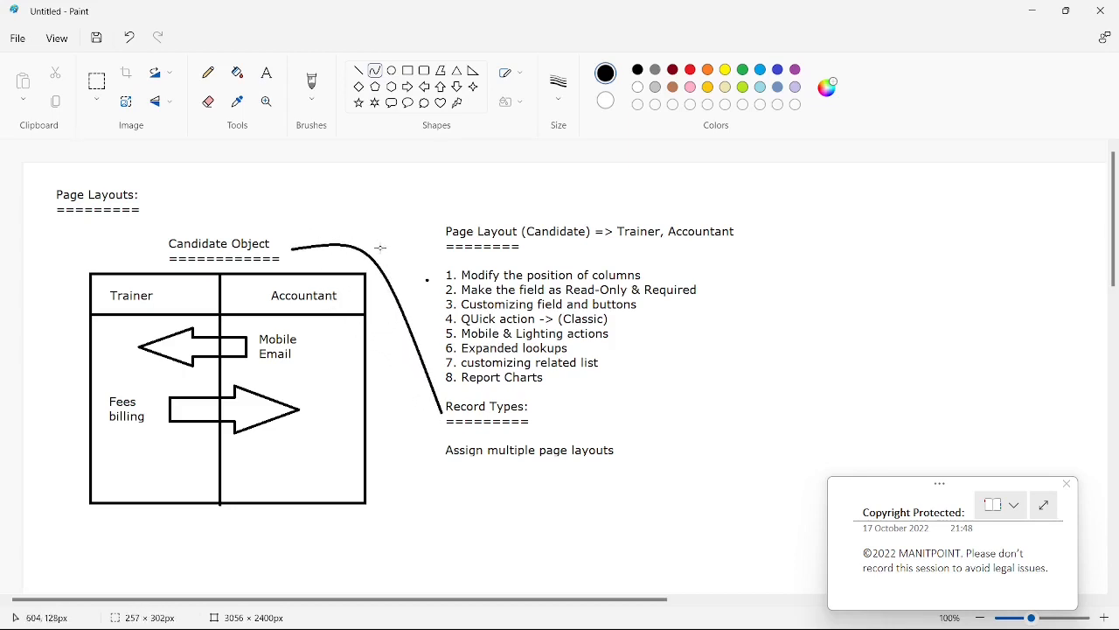
pyautogui.moveTo(417, 351); pyautogui.dragTo(409, 273)
pyautogui.click(493, 406)
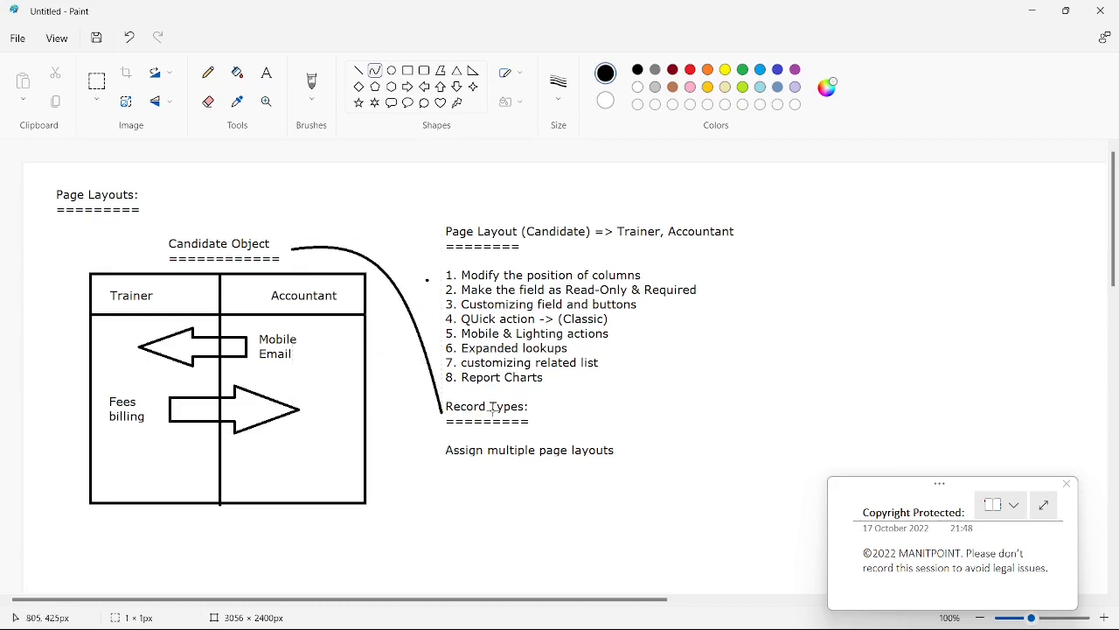
pyautogui.click(358, 73)
pyautogui.moveTo(428, 400); pyautogui.dragTo(443, 415)
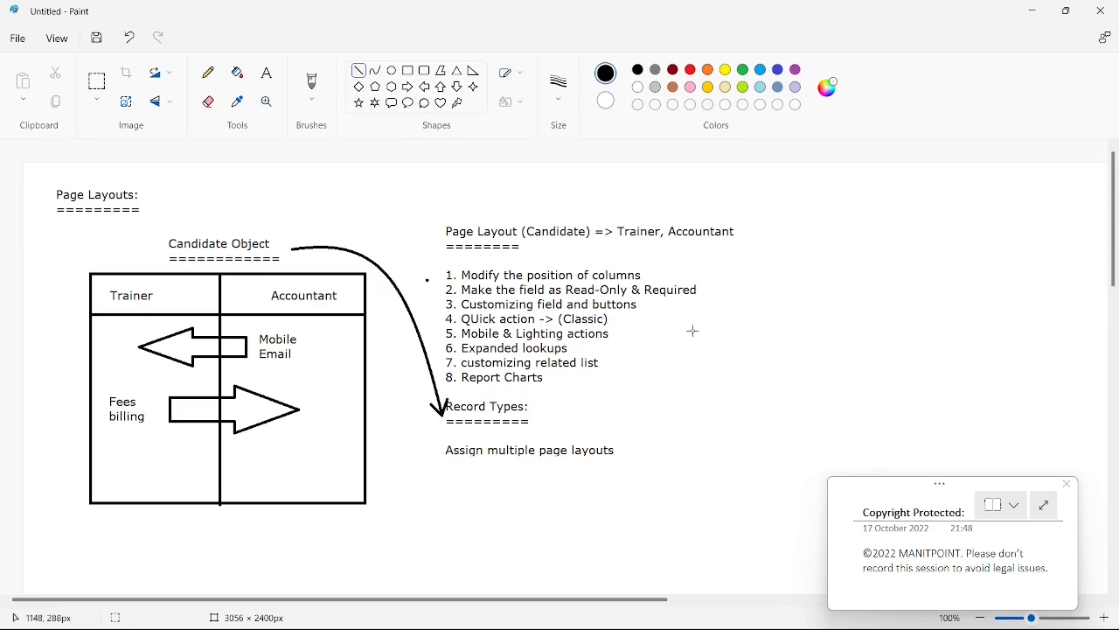
# Switch to Salesforce, open the Candidate object's record types and start a new record type.
pyautogui.hotkey('alt', 'Tab')
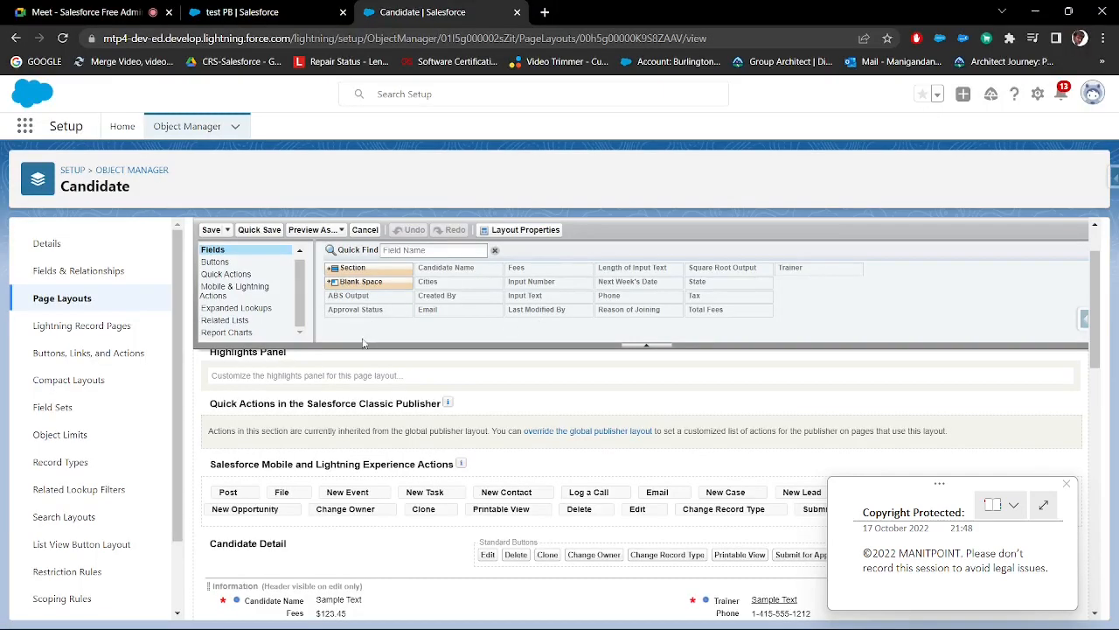
pyautogui.scroll(-2, 121, 364)
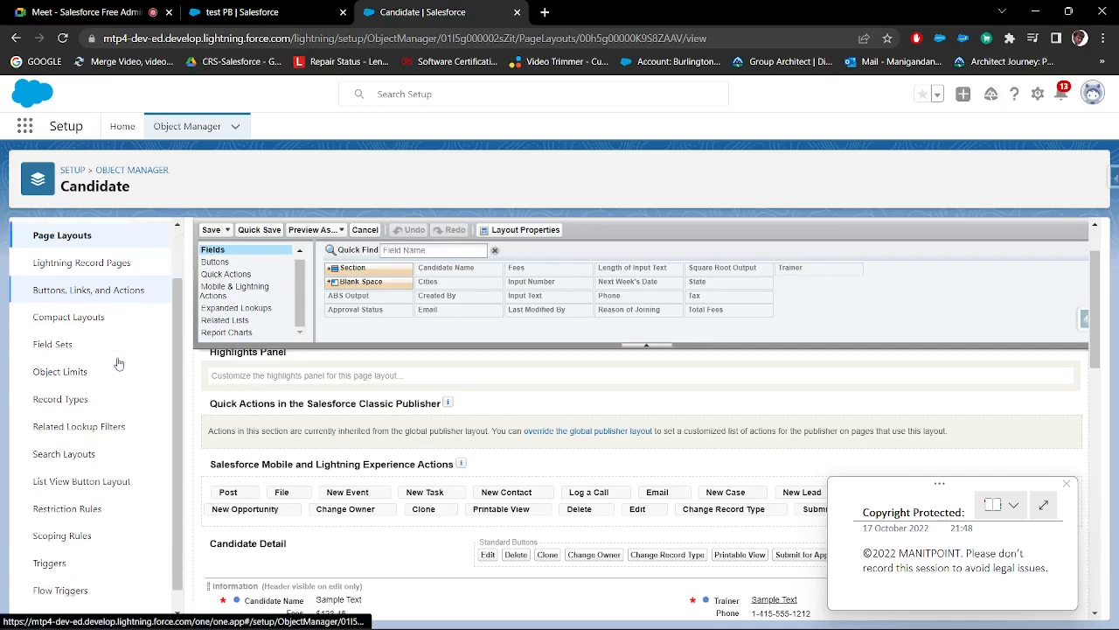
pyautogui.click(74, 378)
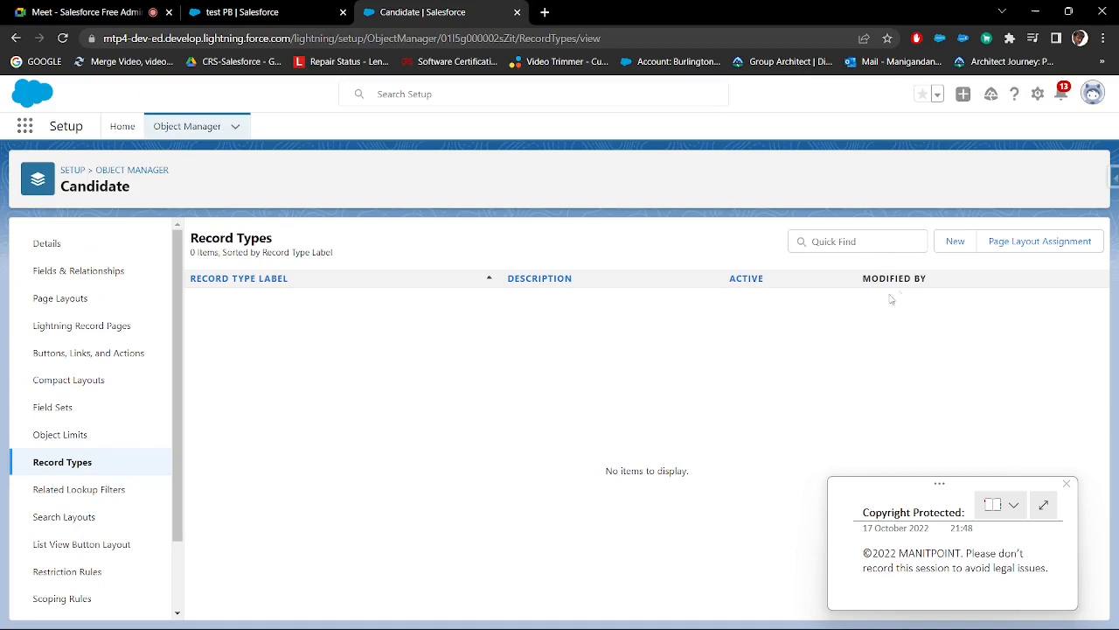
pyautogui.click(953, 247)
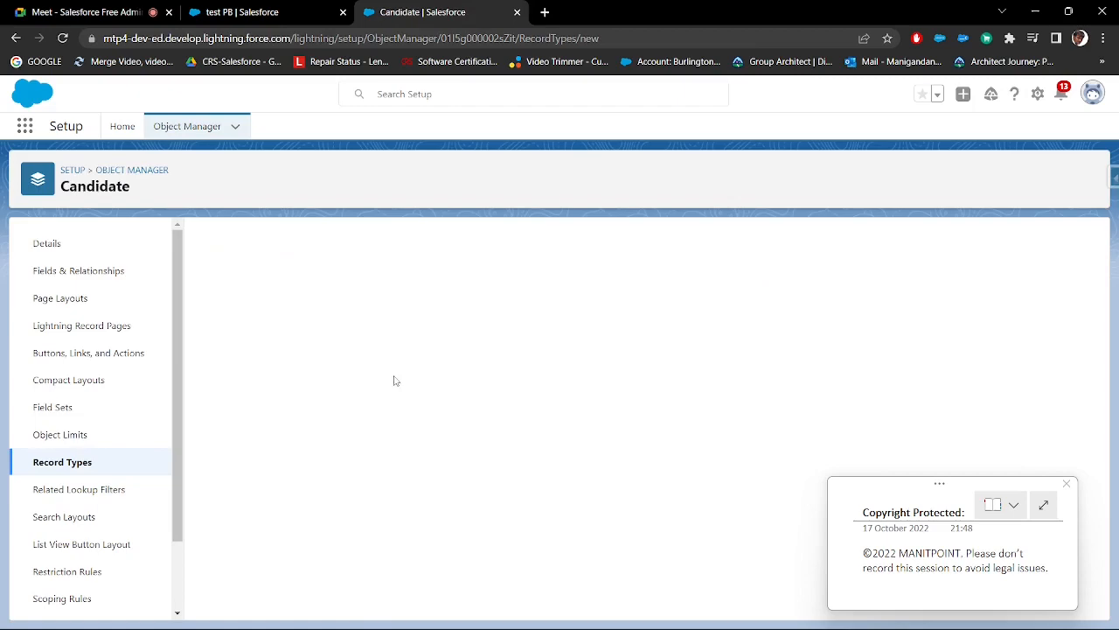
# Label the new active record type "Trainer Page" and fill in its name as Trainer_Page.
pyautogui.scroll(-1, 407, 377)
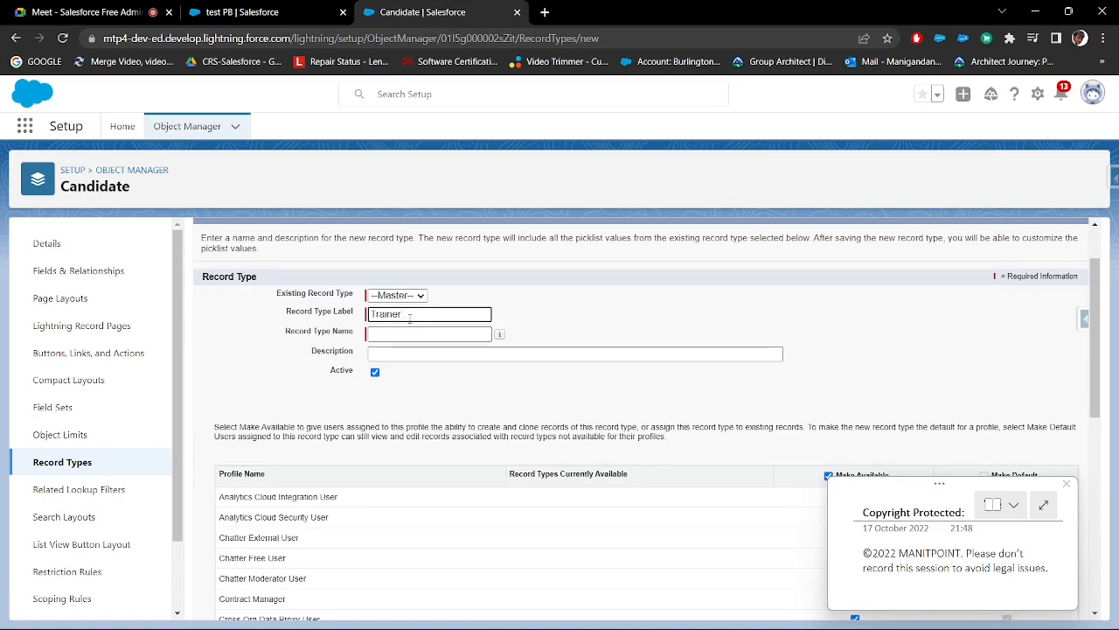
pyautogui.write('Page')
pyautogui.press('Tab')
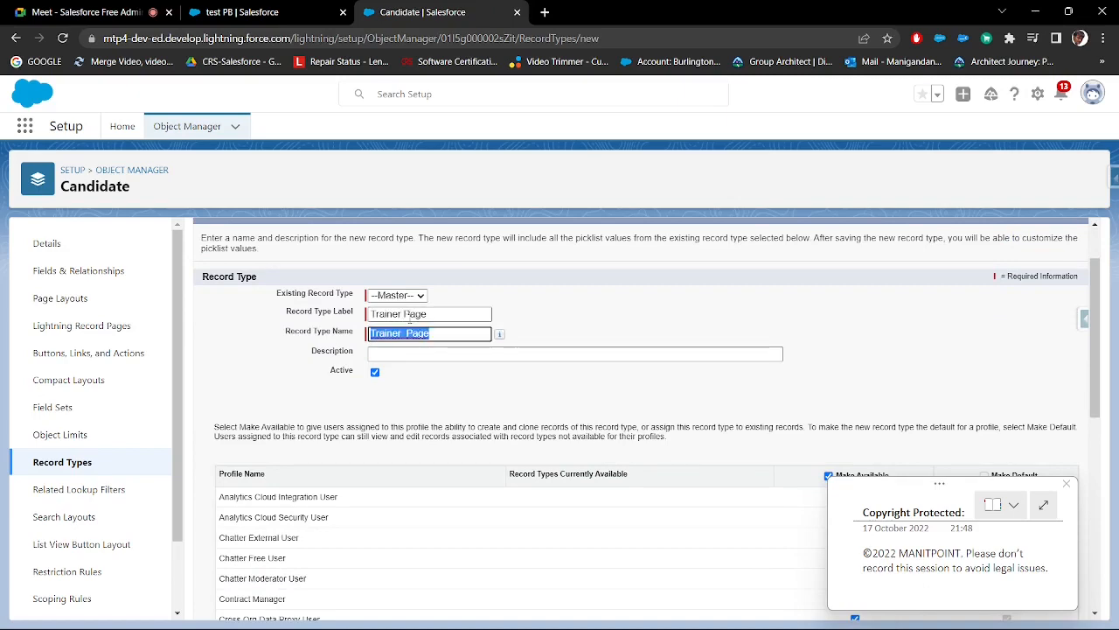
# Review the profile table of the new record type, including the profile names and their availability and default settings.
pyautogui.scroll(-2, 641, 335)
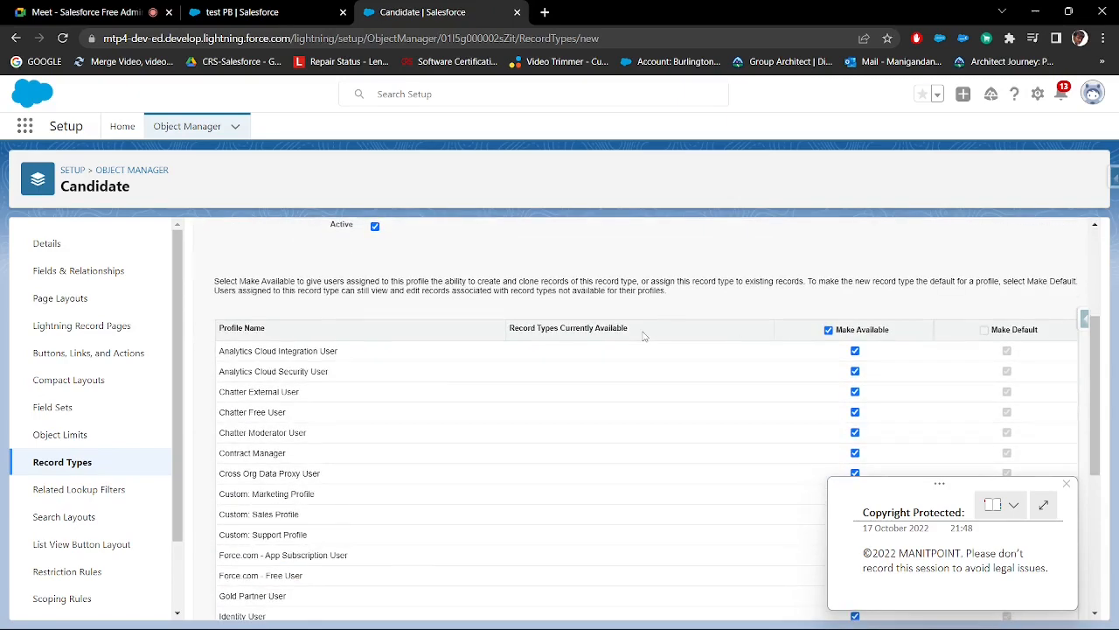
pyautogui.scroll(-1, 643, 334)
pyautogui.moveTo(219, 254); pyautogui.dragTo(284, 259)
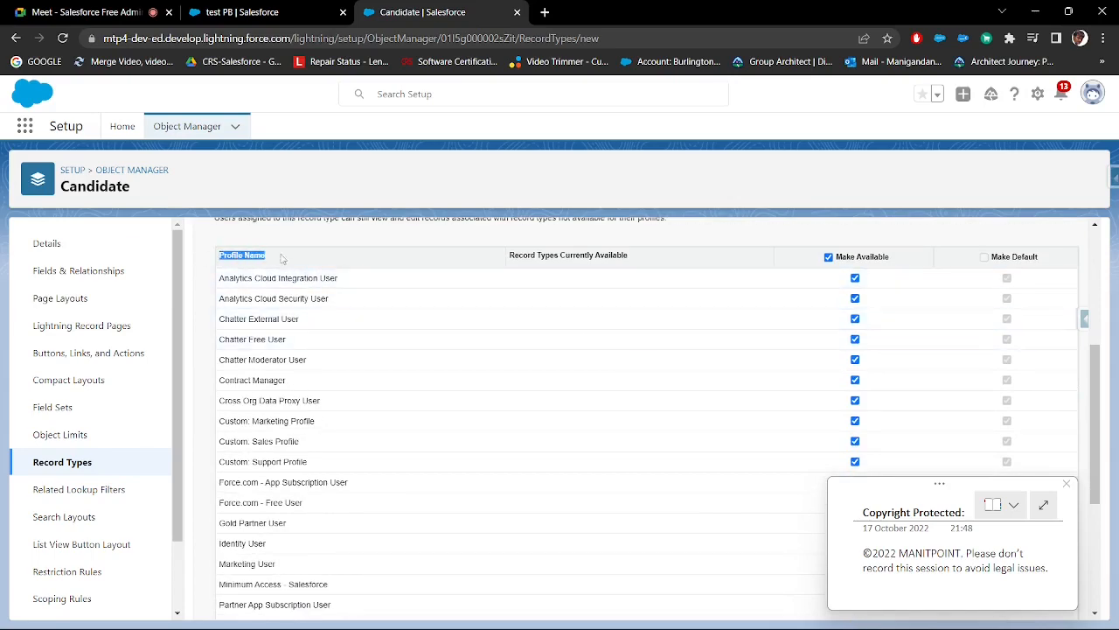
pyautogui.scroll(-4, 503, 472)
pyautogui.scroll(7, 498, 437)
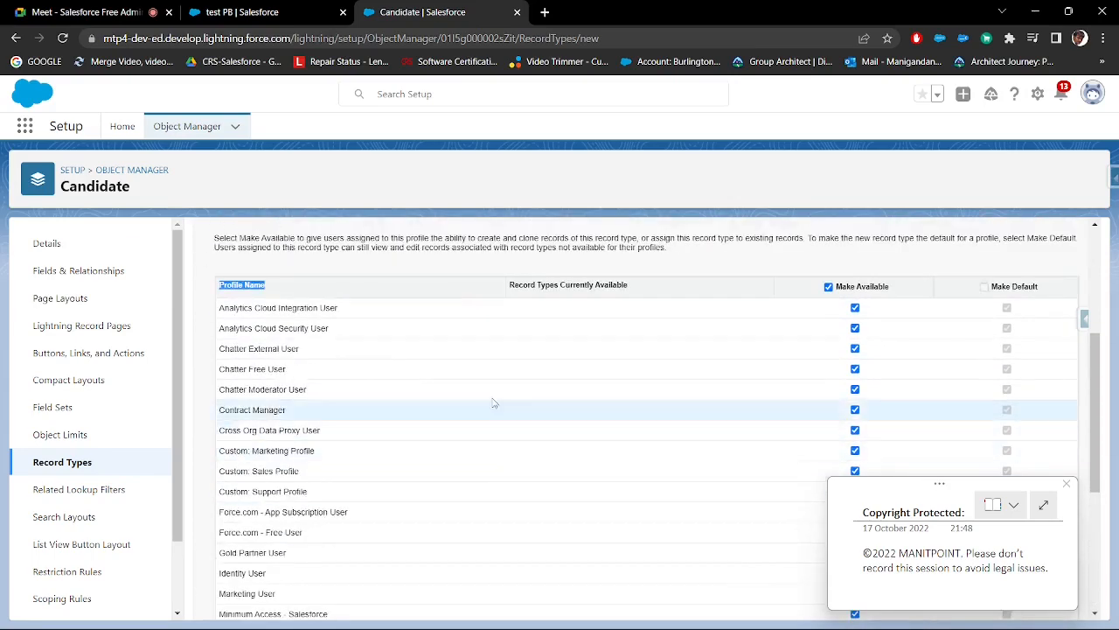
pyautogui.scroll(-2, 420, 262)
pyautogui.moveTo(292, 327); pyautogui.dragTo(243, 329)
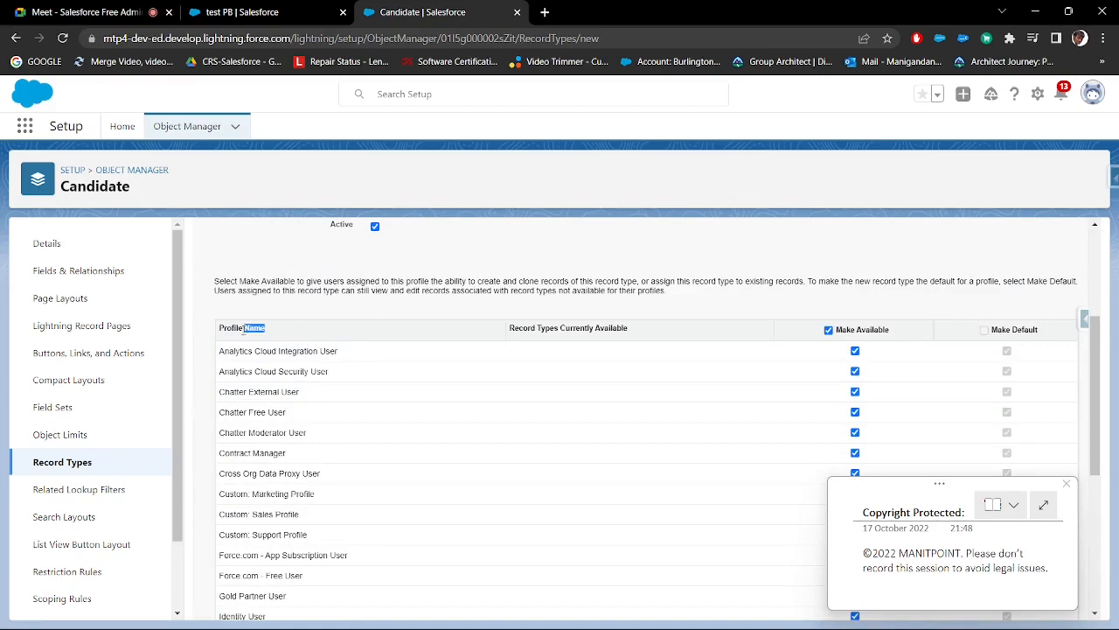
# Review the Trainer Page record type's label, name and profile availability, and continue to the page layout assignment.
pyautogui.scroll(-4, 694, 324)
pyautogui.scroll(6, 694, 320)
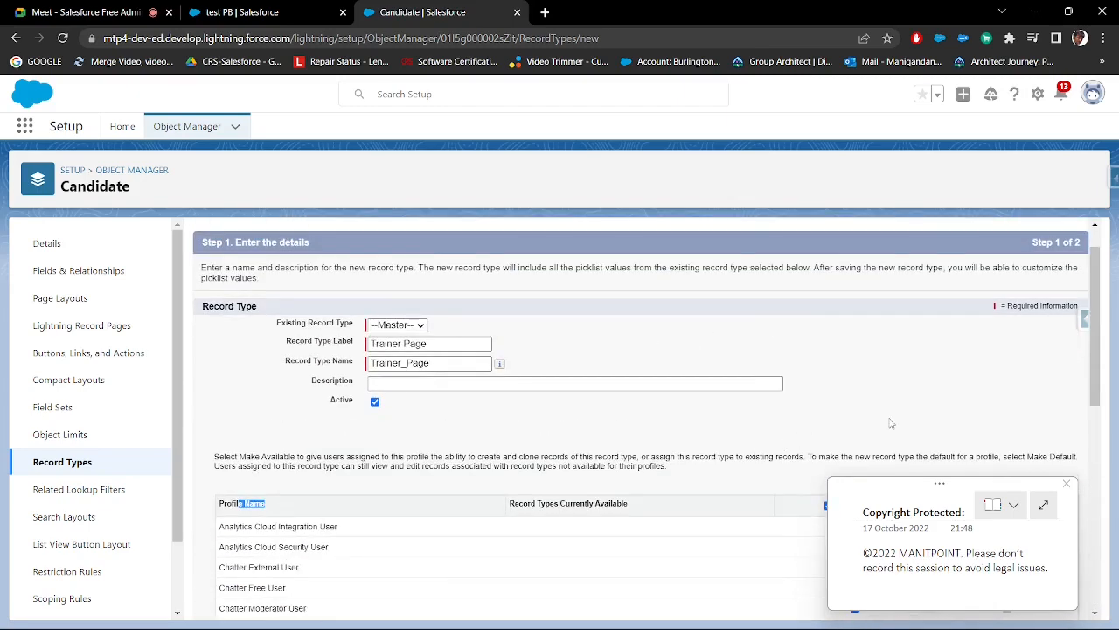
pyautogui.scroll(1, 890, 423)
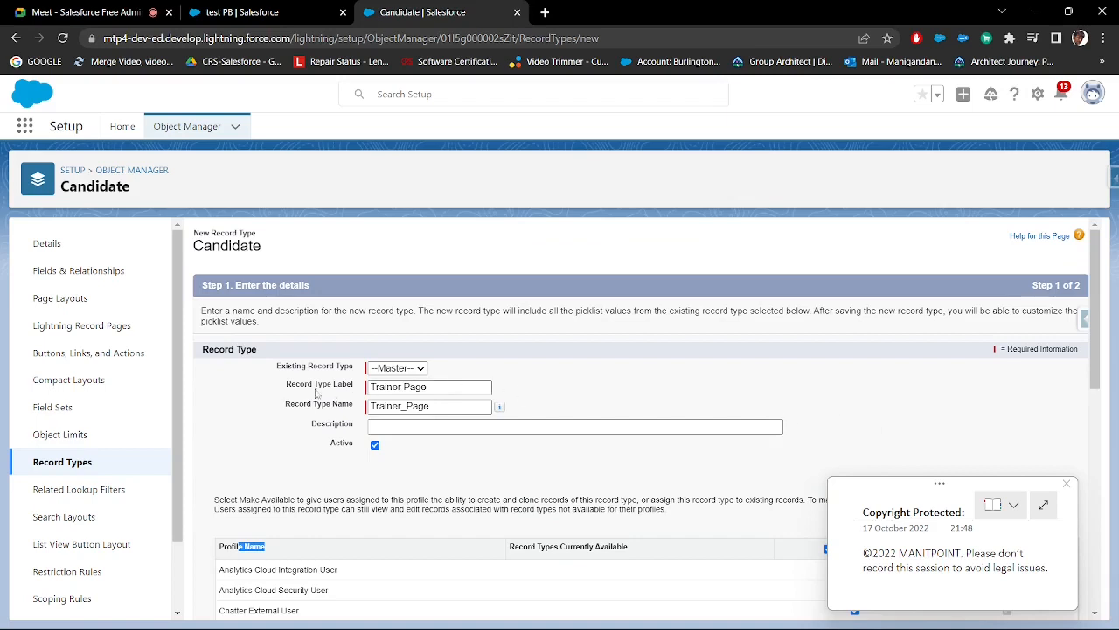
pyautogui.moveTo(274, 391); pyautogui.dragTo(362, 418)
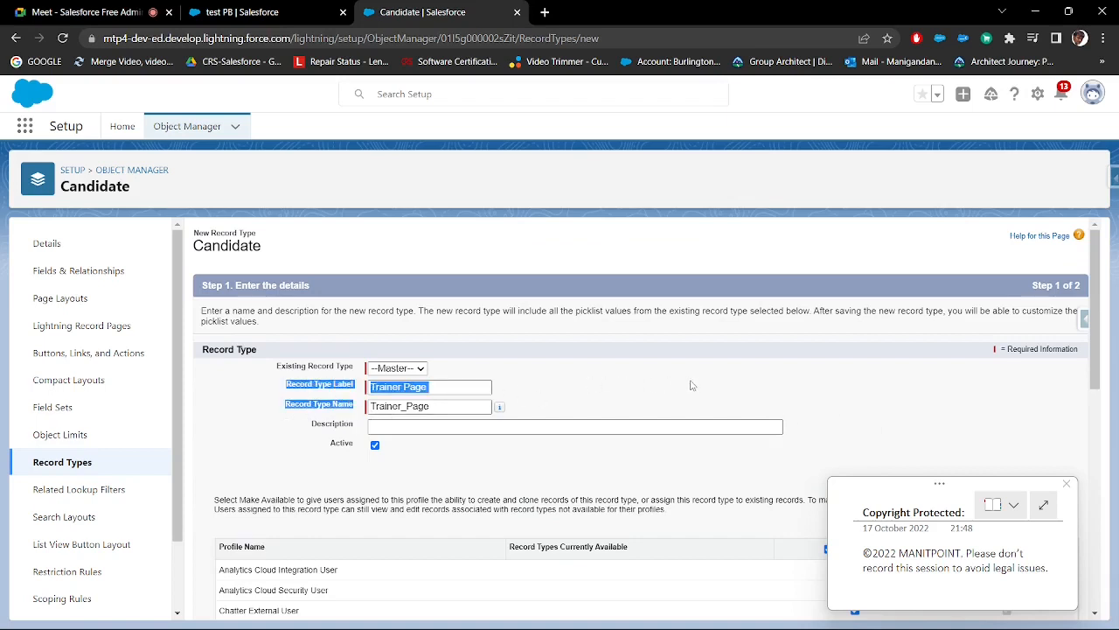
pyautogui.scroll(-10, 697, 386)
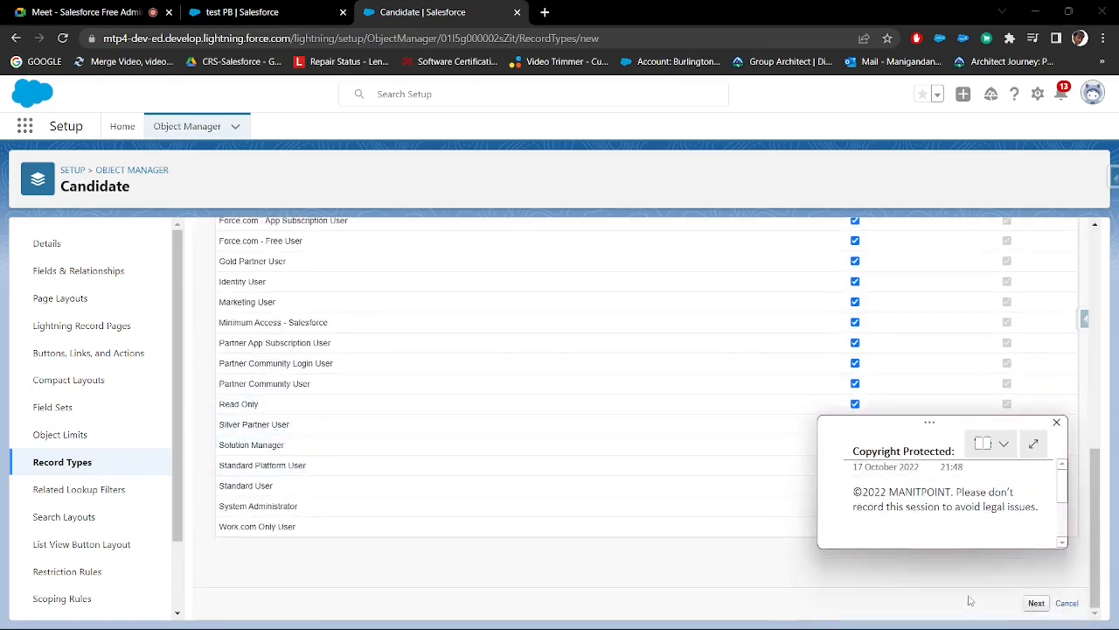
pyautogui.click(1036, 604)
# Apply Trainer Layout to all profiles for the Trainer Page record type and save it.
pyautogui.scroll(-1, 406, 417)
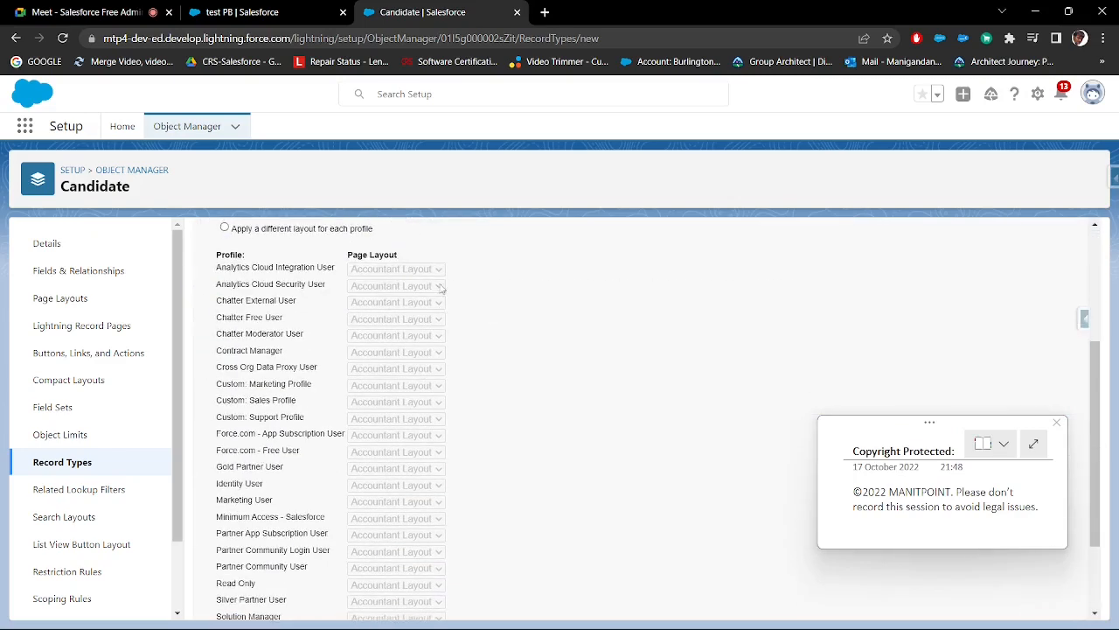
pyautogui.scroll(2, 442, 289)
pyautogui.click(437, 356)
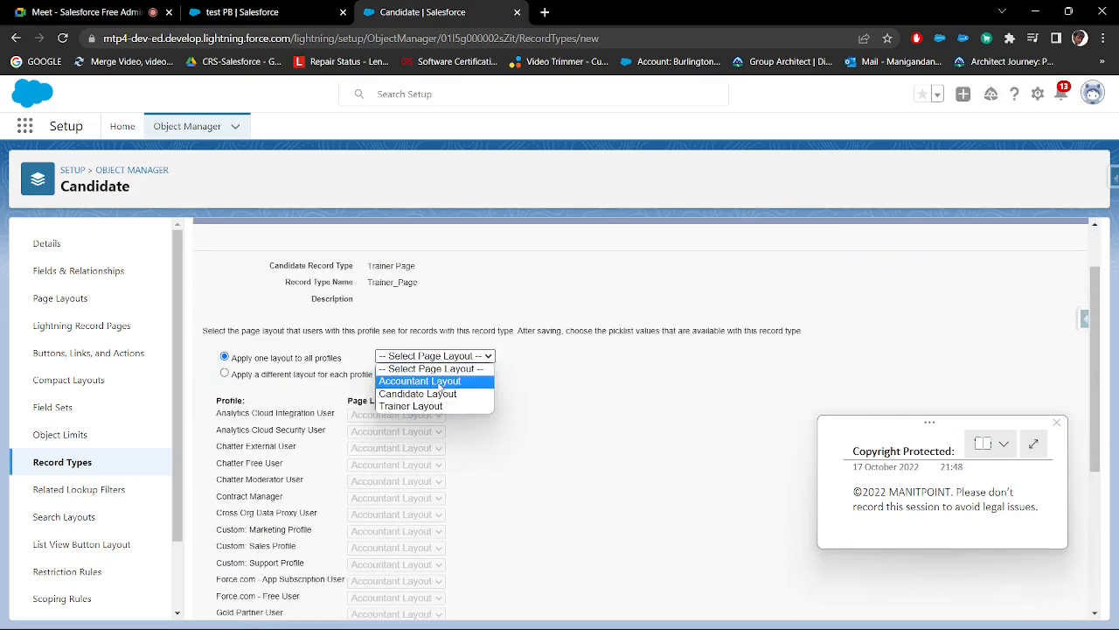
pyautogui.click(411, 406)
pyautogui.scroll(-3, 900, 582)
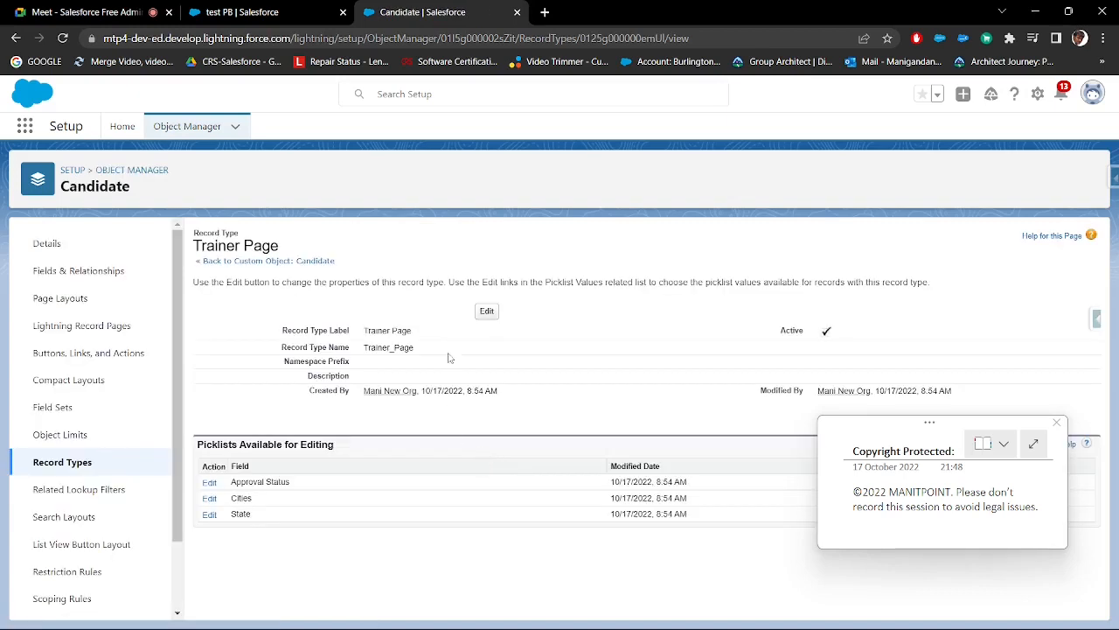
# Return to the Candidate record types and start a new active one labelled "Accountant Page" with the name Accountant_Page.
pyautogui.click(92, 462)
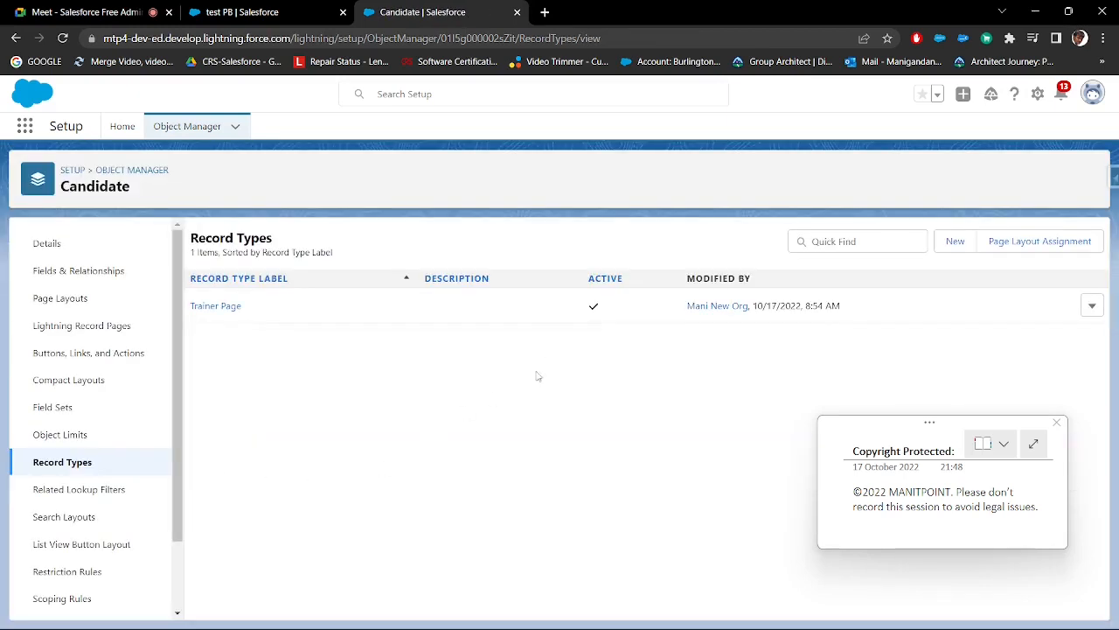
pyautogui.click(1092, 305)
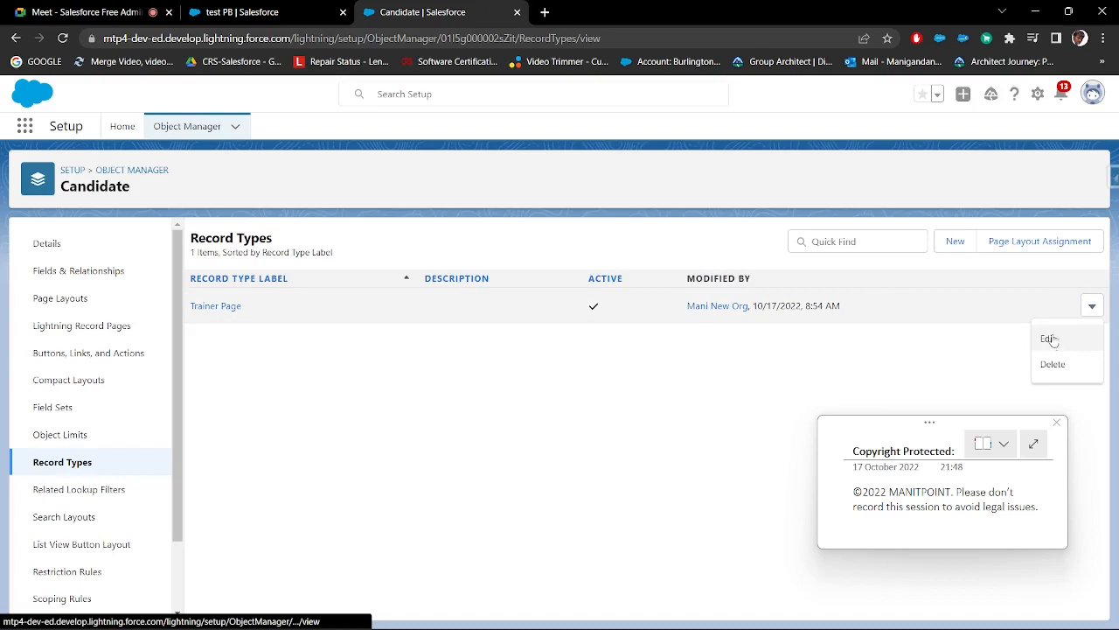
pyautogui.click(953, 242)
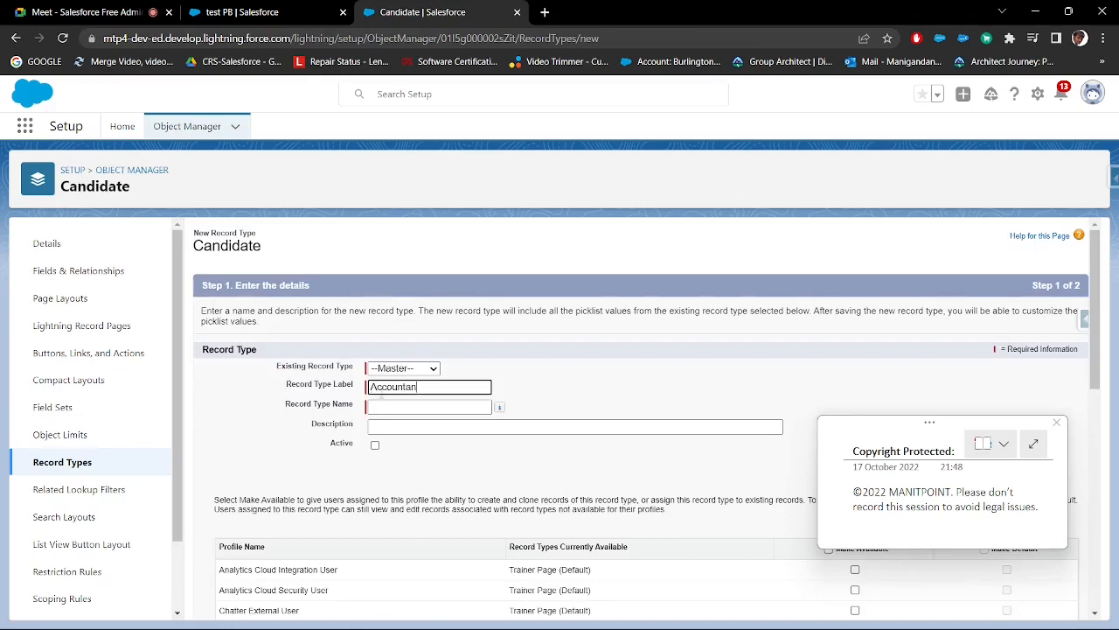
pyautogui.press('Tab')
pyautogui.scroll(-2, 371, 349)
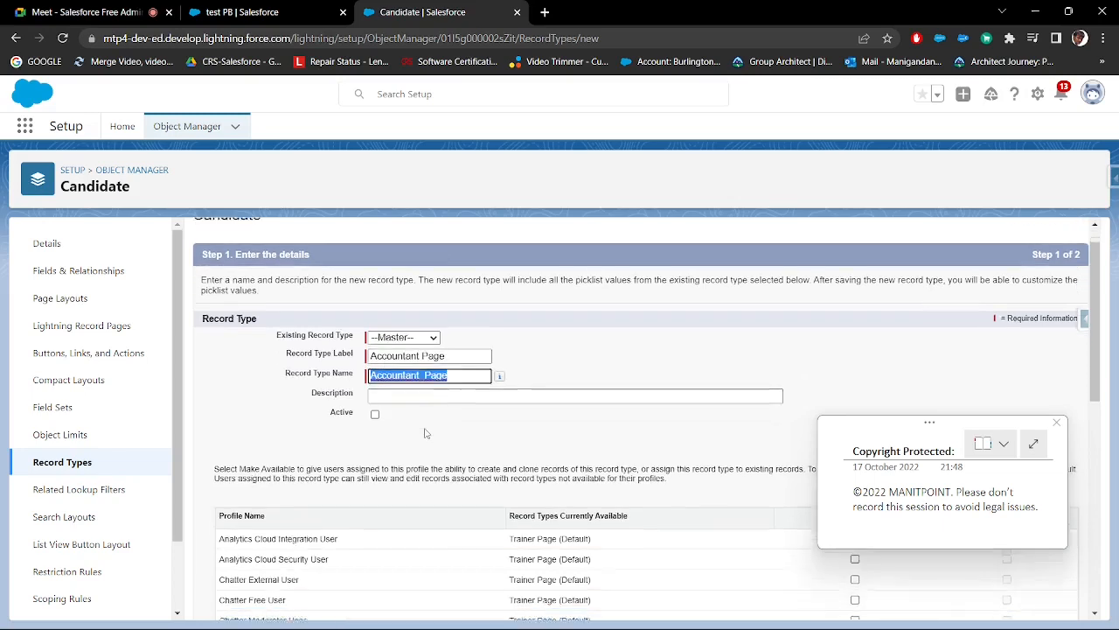
pyautogui.click(375, 299)
# Make the Accountant Page record type available to all profiles and continue to the page layout assignment.
pyautogui.scroll(-2, 819, 392)
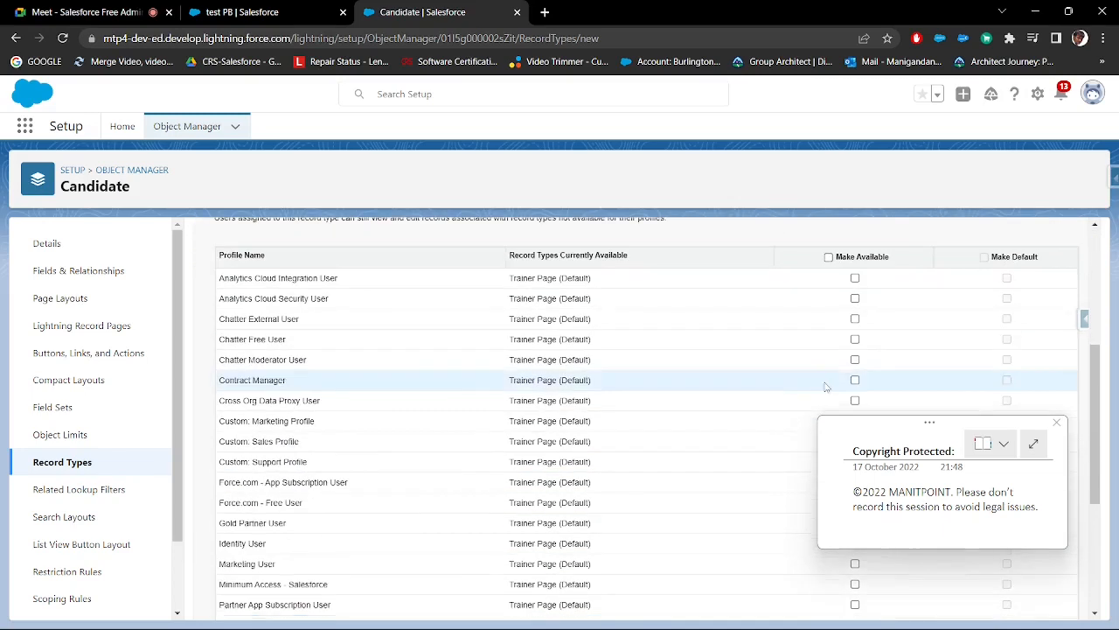
pyautogui.click(828, 258)
pyautogui.scroll(-4, 822, 437)
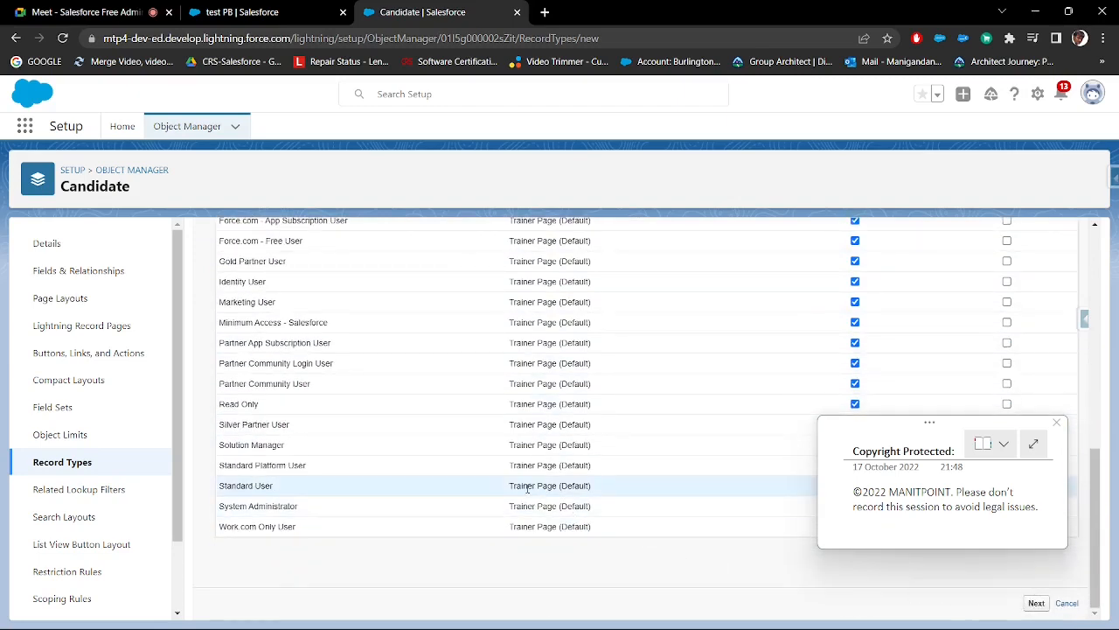
pyautogui.click(1033, 603)
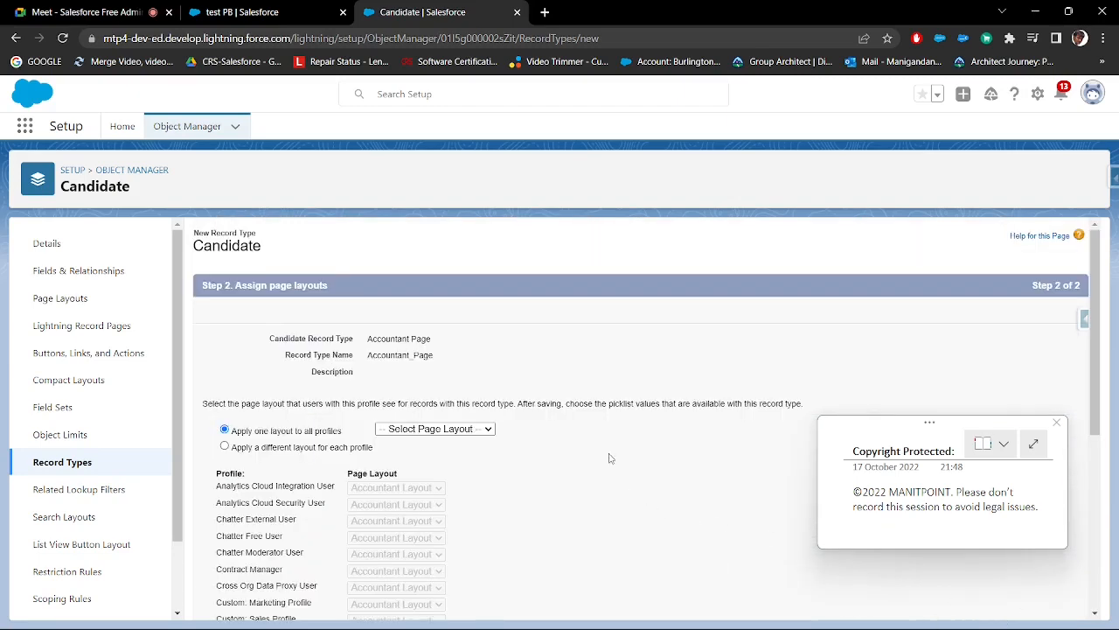
# Apply Accountant Layout to all profiles for the Accountant Page record type and save it.
pyautogui.click(434, 428)
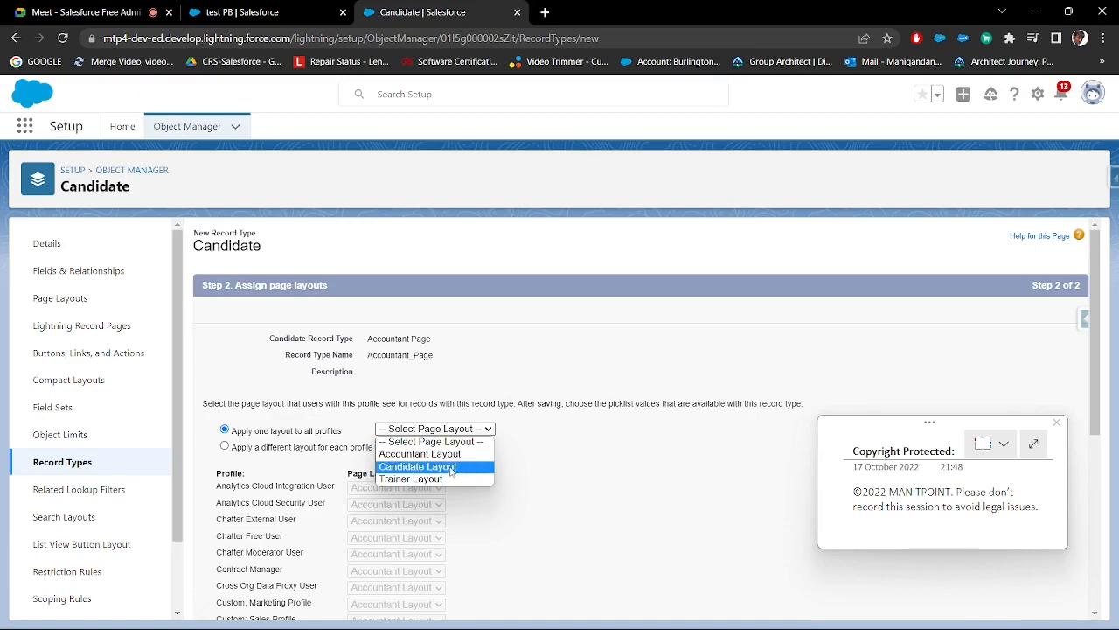
pyautogui.click(419, 454)
pyautogui.scroll(-5, 691, 495)
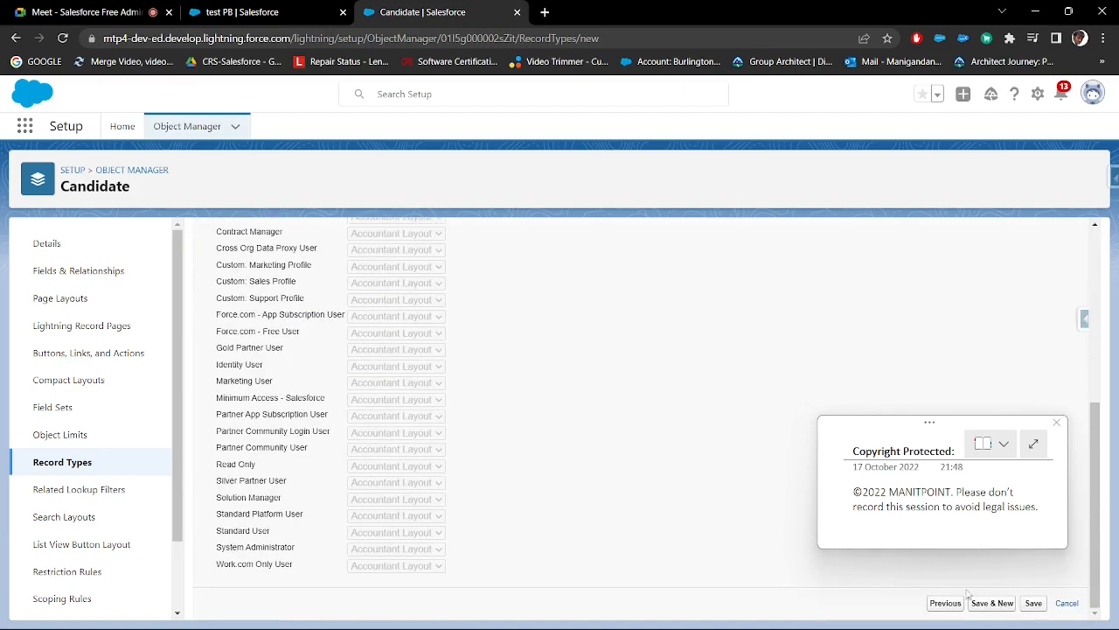
pyautogui.click(1033, 603)
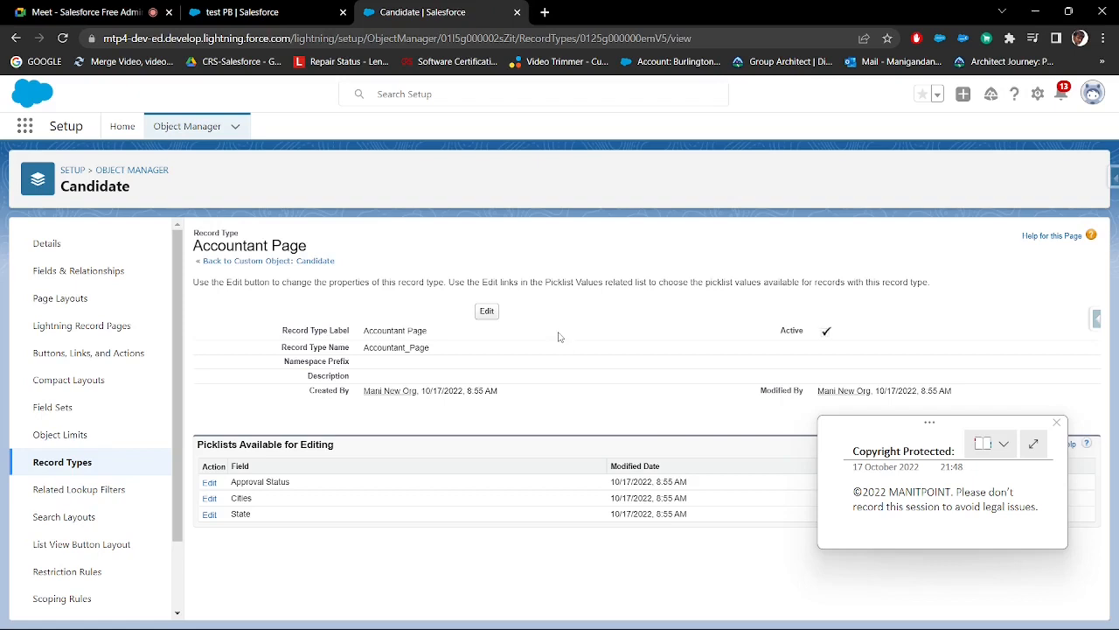
# Review the Accountant Page record type's details and the Candidate object's fields, ending at the record types list.
pyautogui.click(68, 461)
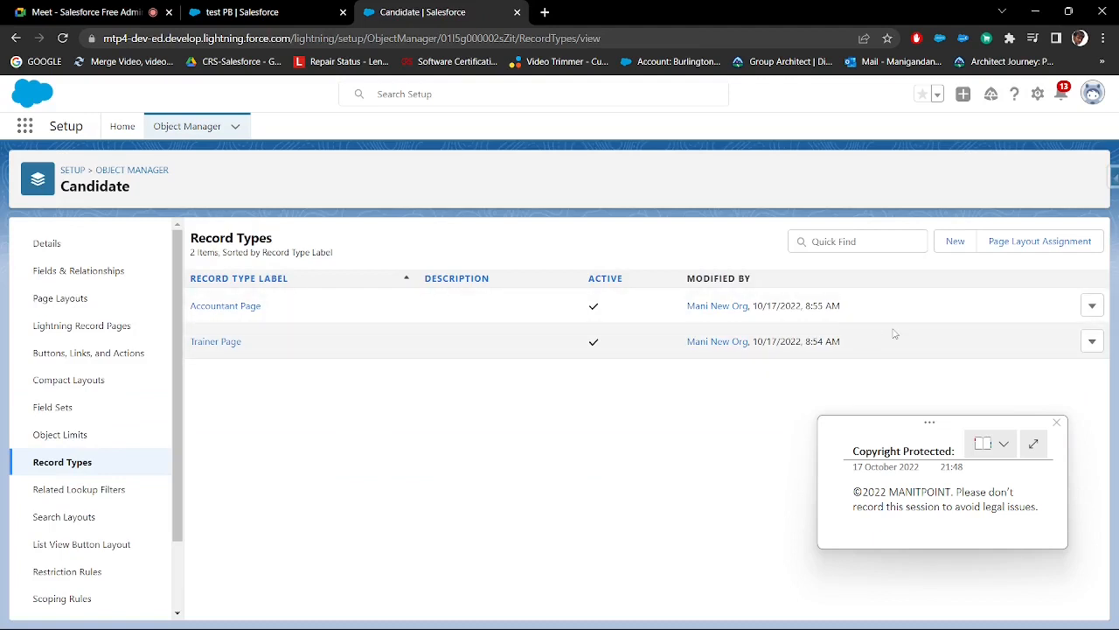
pyautogui.click(238, 306)
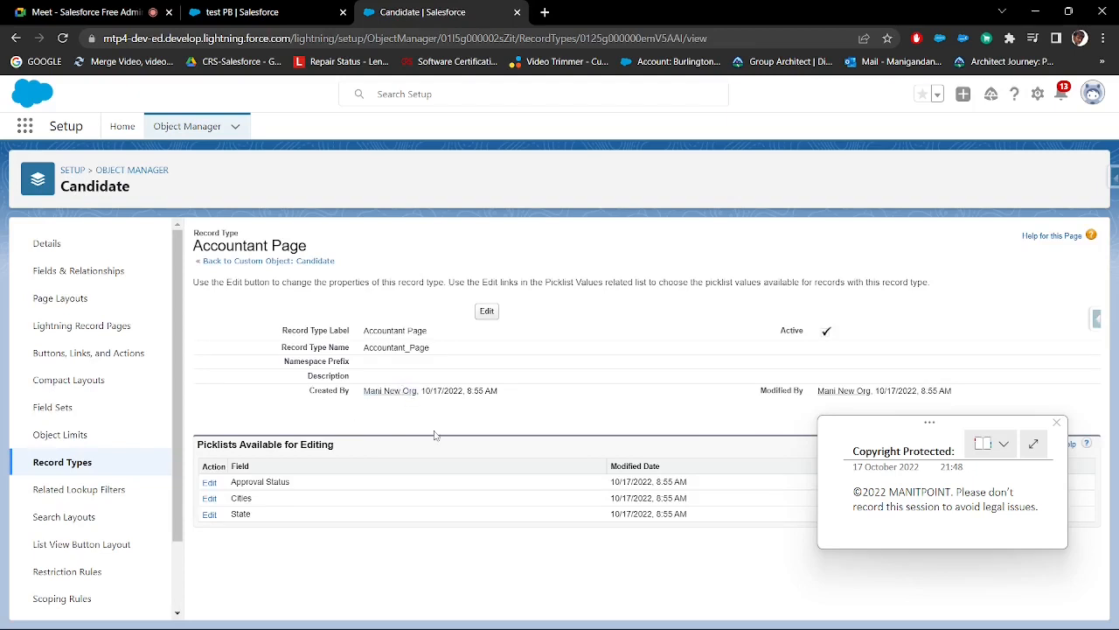
pyautogui.click(844, 472)
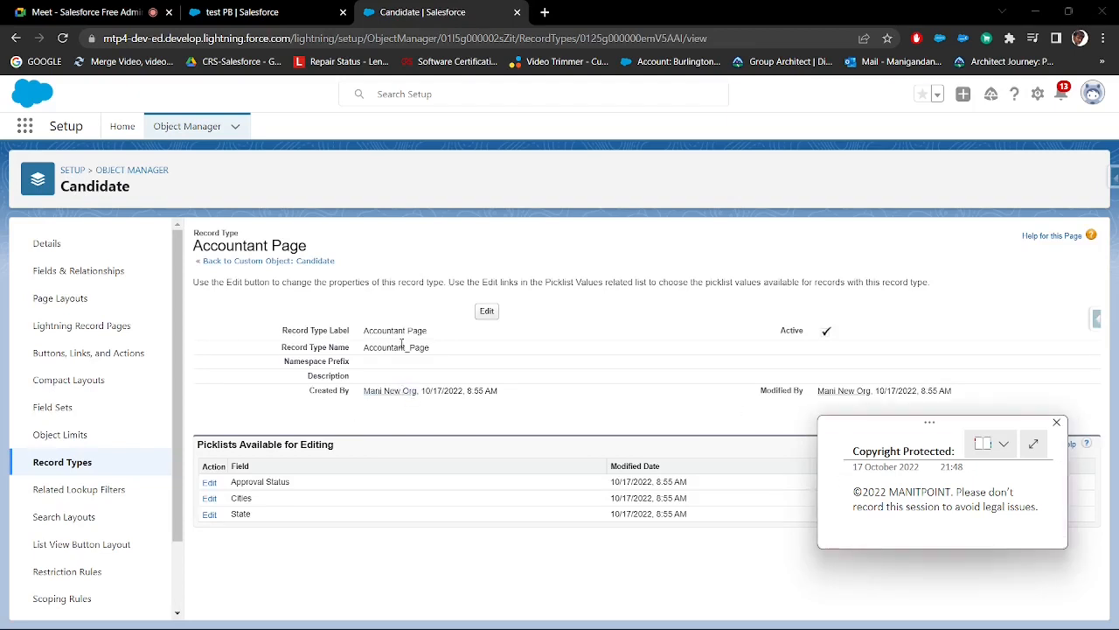
pyautogui.click(79, 270)
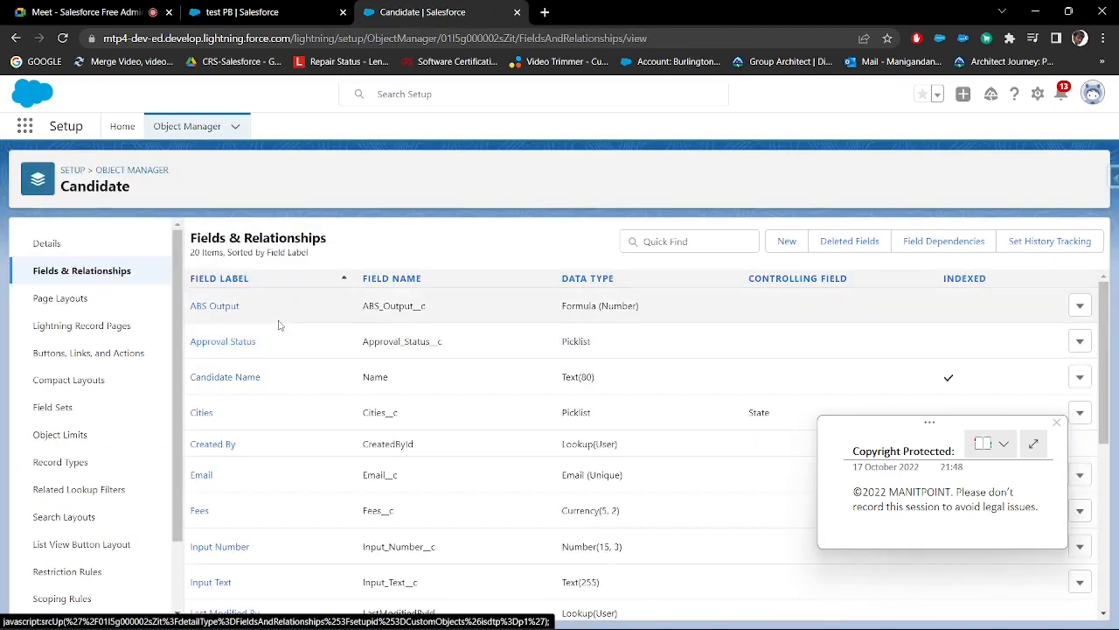
pyautogui.scroll(-2, 87, 473)
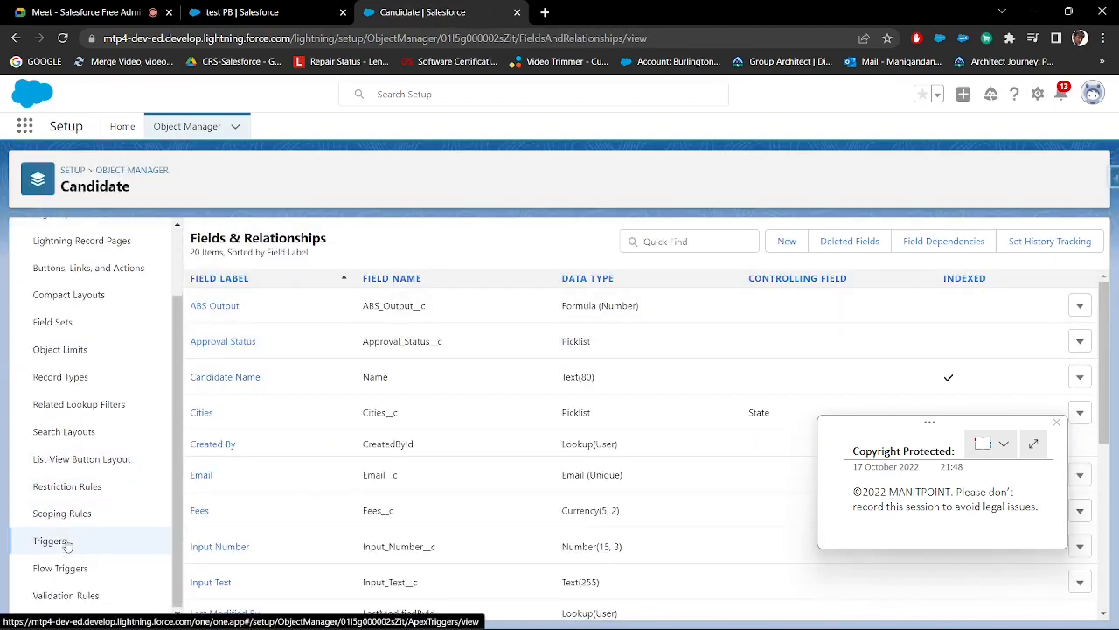
pyautogui.click(72, 381)
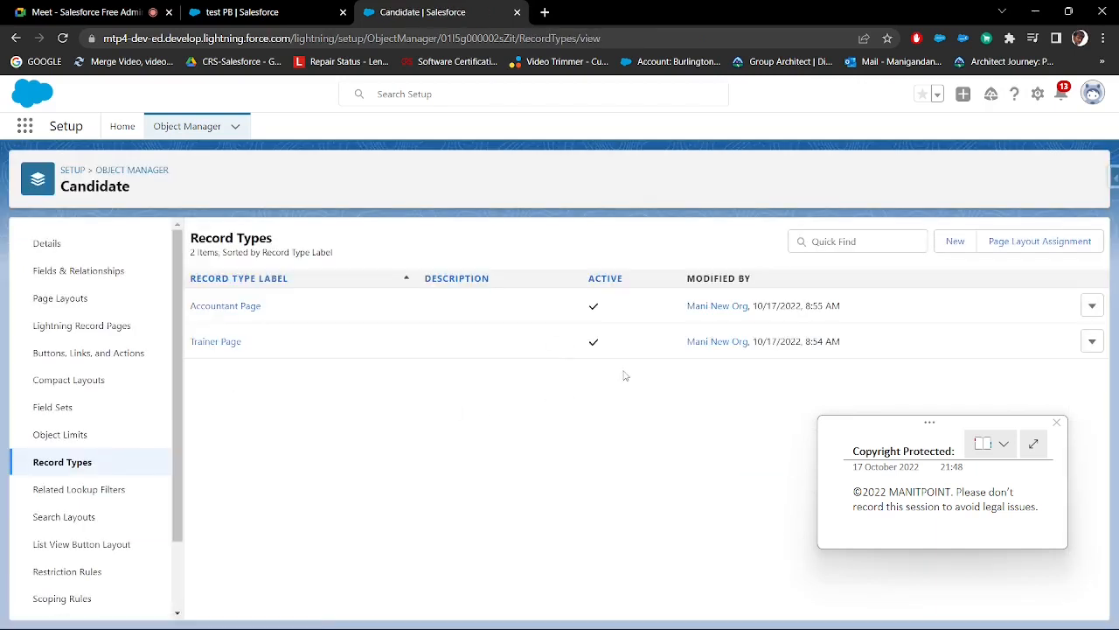
# View the Candidate page layout assignments and compare the layouts assigned to profiles under the Master, Accountant Page and Trainer Page record types.
pyautogui.click(1023, 253)
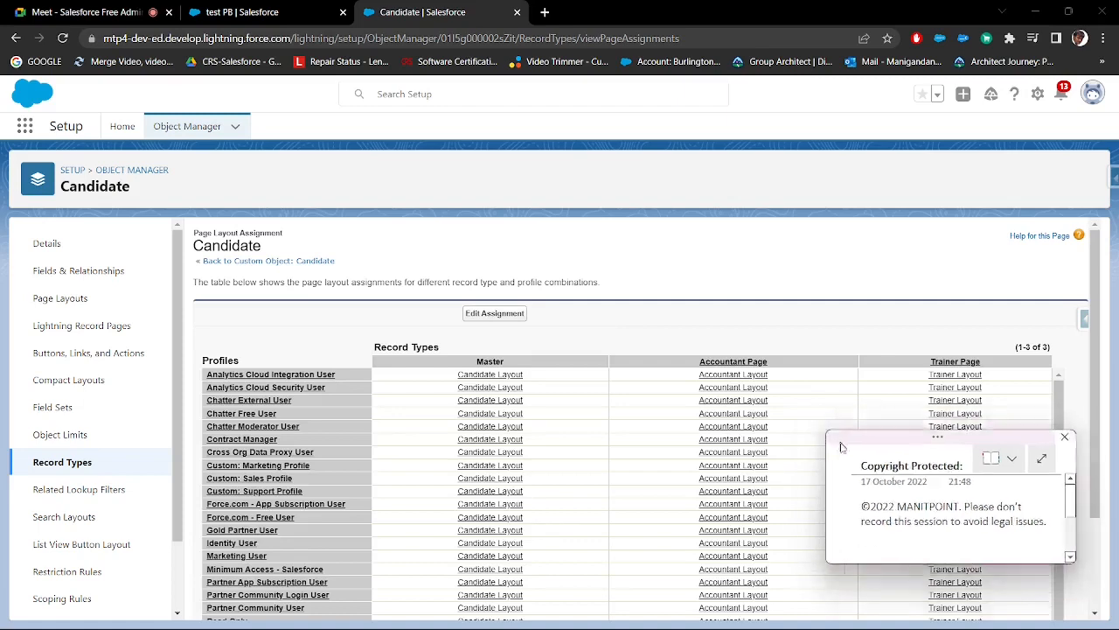
pyautogui.scroll(-1, 534, 327)
pyautogui.scroll(-2, 531, 325)
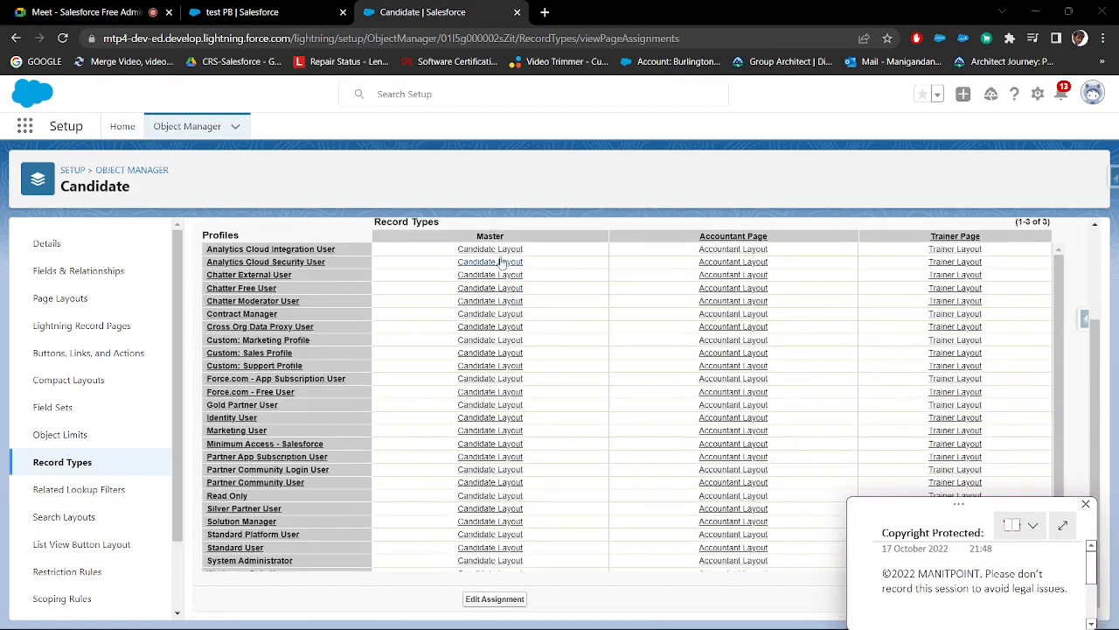
pyautogui.doubleClick(514, 241)
pyautogui.moveTo(544, 252); pyautogui.dragTo(554, 519)
pyautogui.scroll(3, 604, 463)
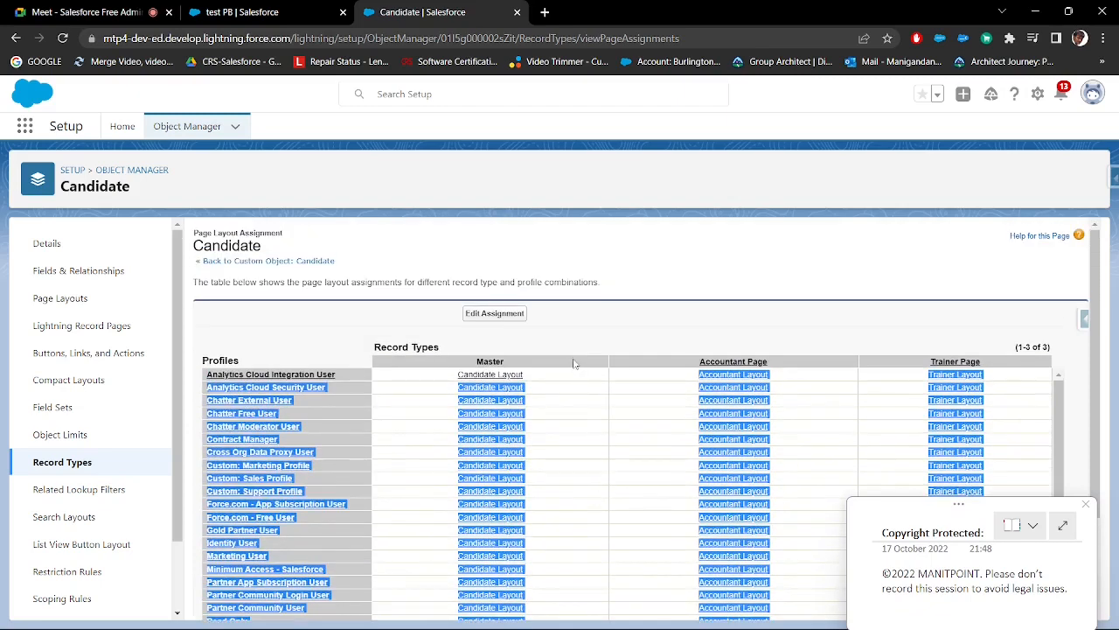
pyautogui.click(517, 367)
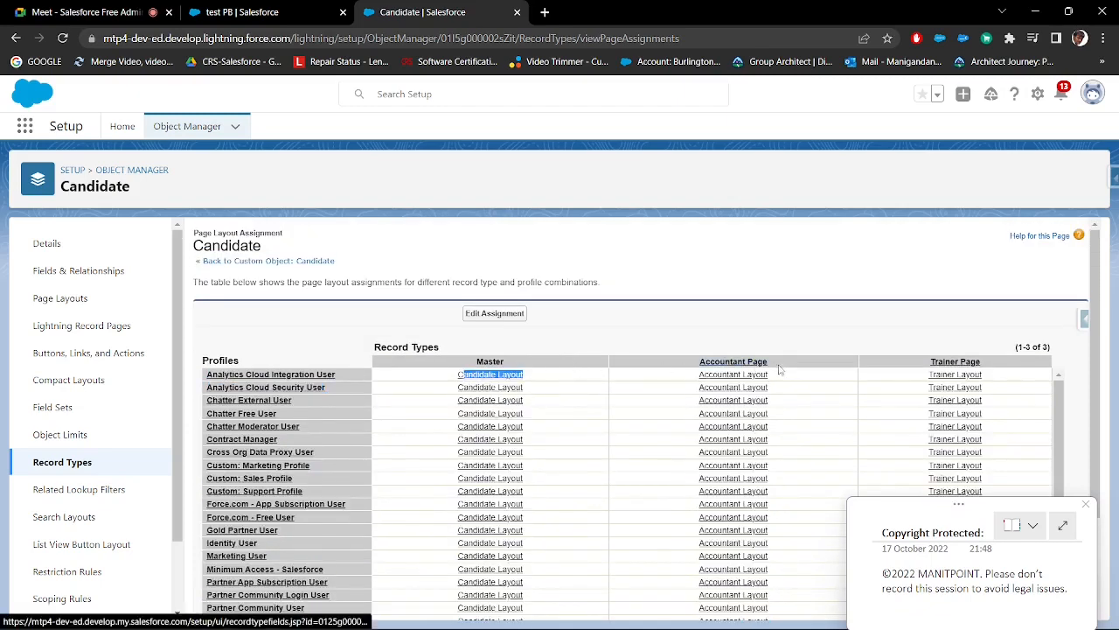
pyautogui.moveTo(769, 363); pyautogui.dragTo(695, 367)
pyautogui.moveTo(766, 375); pyautogui.dragTo(698, 382)
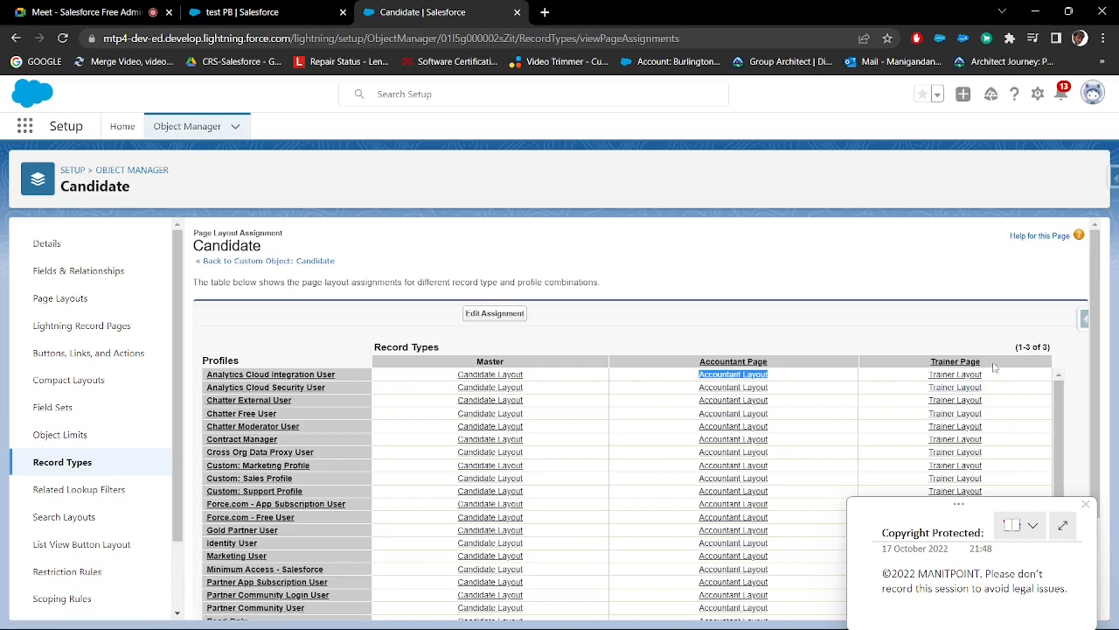
pyautogui.moveTo(997, 366); pyautogui.dragTo(929, 382)
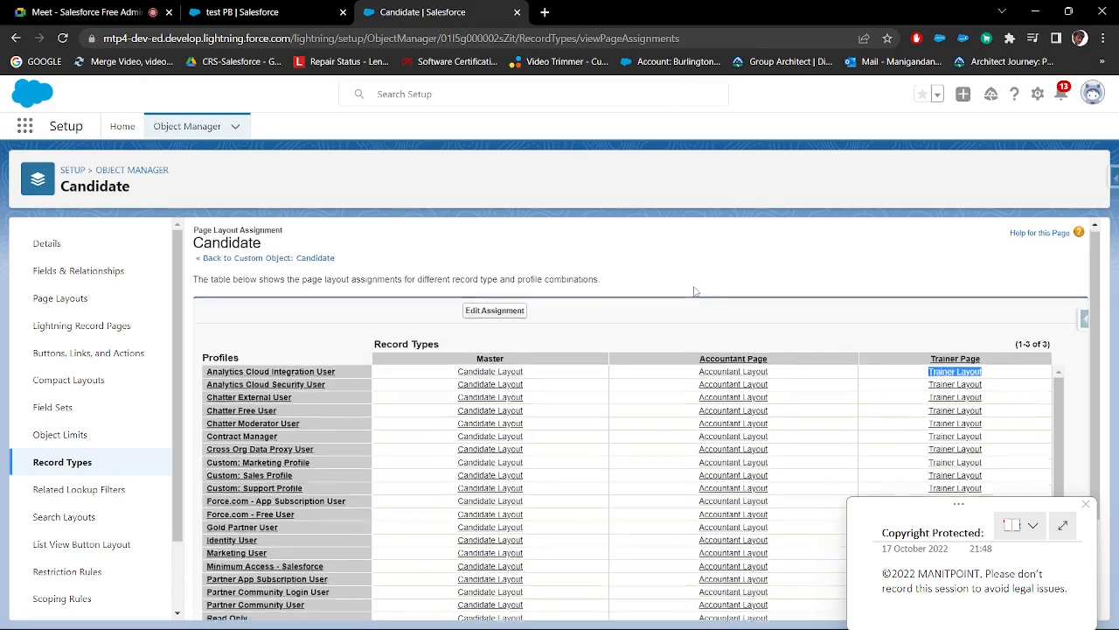
pyautogui.scroll(-3, 710, 299)
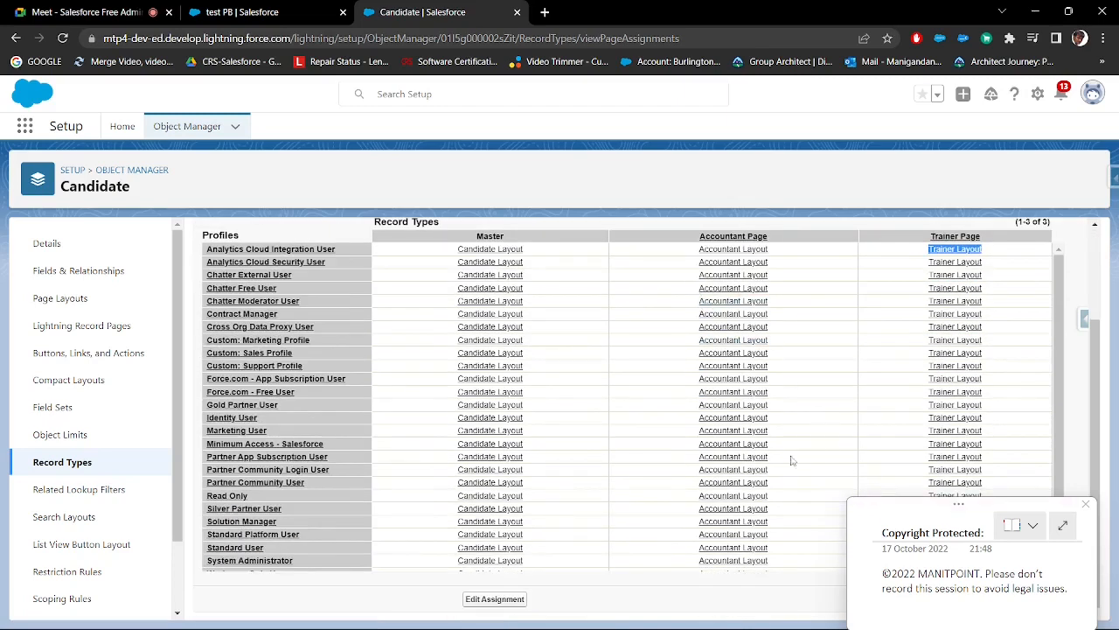
pyautogui.scroll(3, 627, 354)
# Open the page layout assignments for editing and show the layout choices for the first three profiles' Accountant Page cells.
pyautogui.click(495, 317)
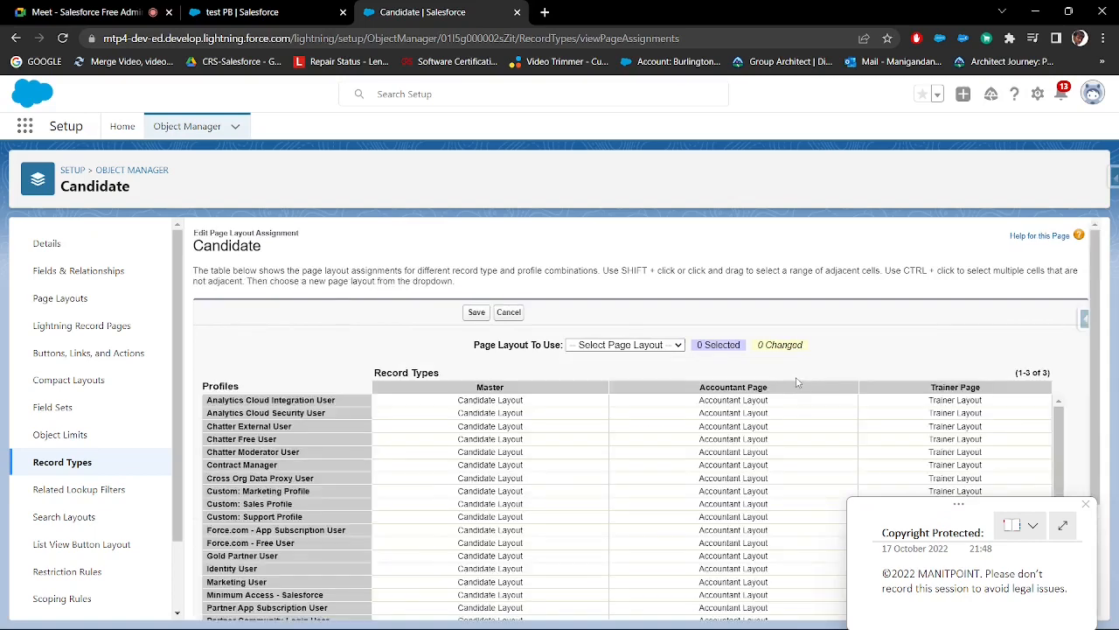
pyautogui.scroll(-1, 792, 383)
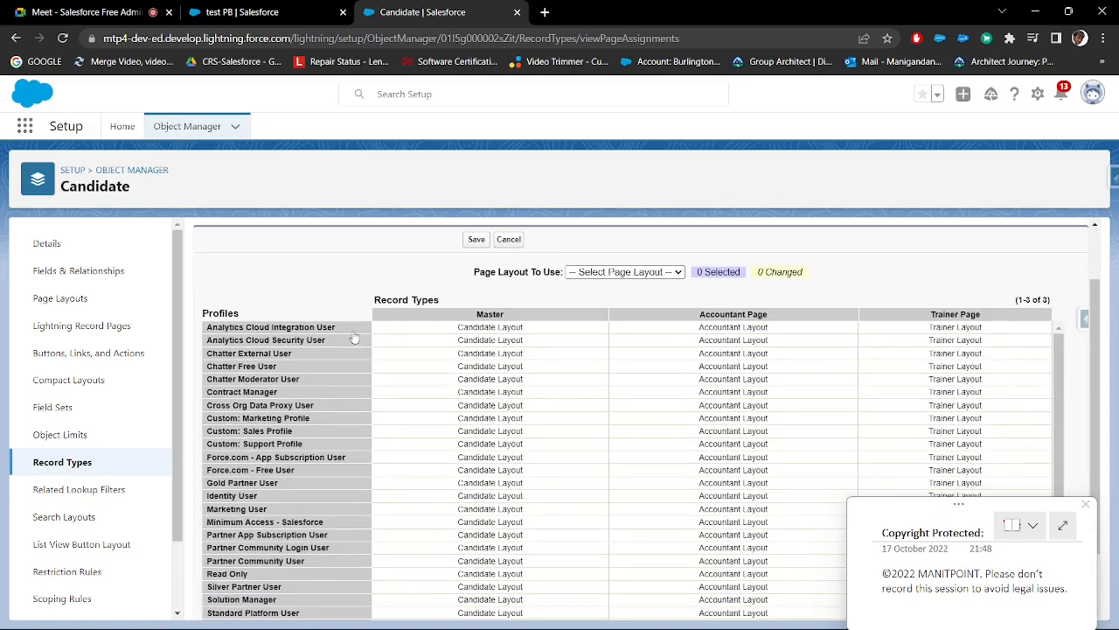
pyautogui.click(699, 354)
pyautogui.moveTo(701, 343); pyautogui.dragTo(686, 323)
pyautogui.click(656, 272)
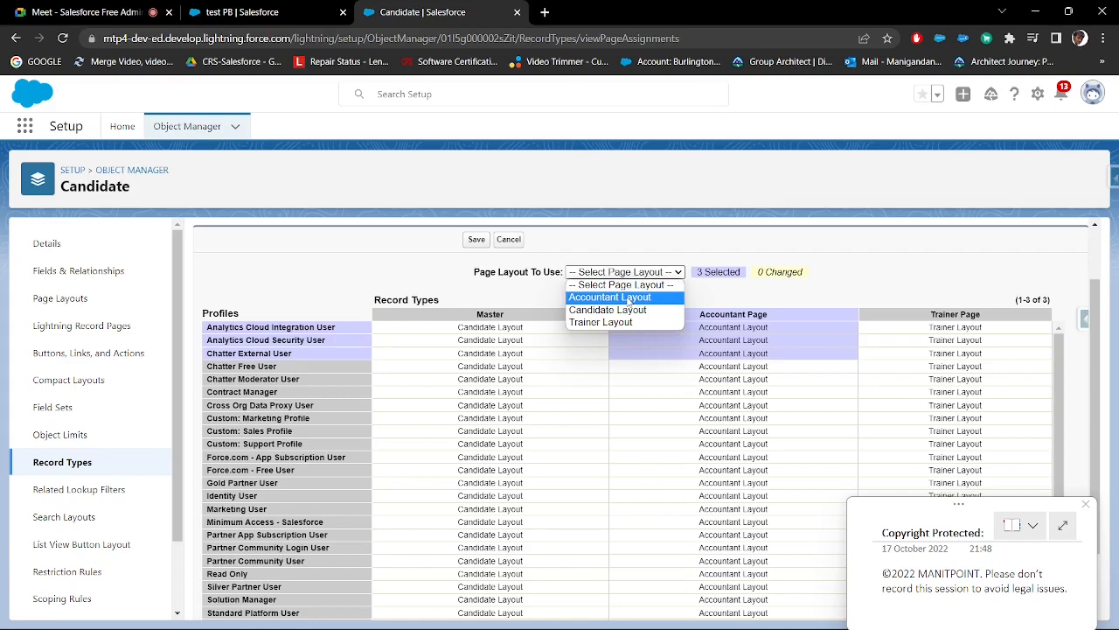
# Try assigning Candidate Layout to the first five profiles under the Accountant Page record type, and discard the change.
pyautogui.click(774, 377)
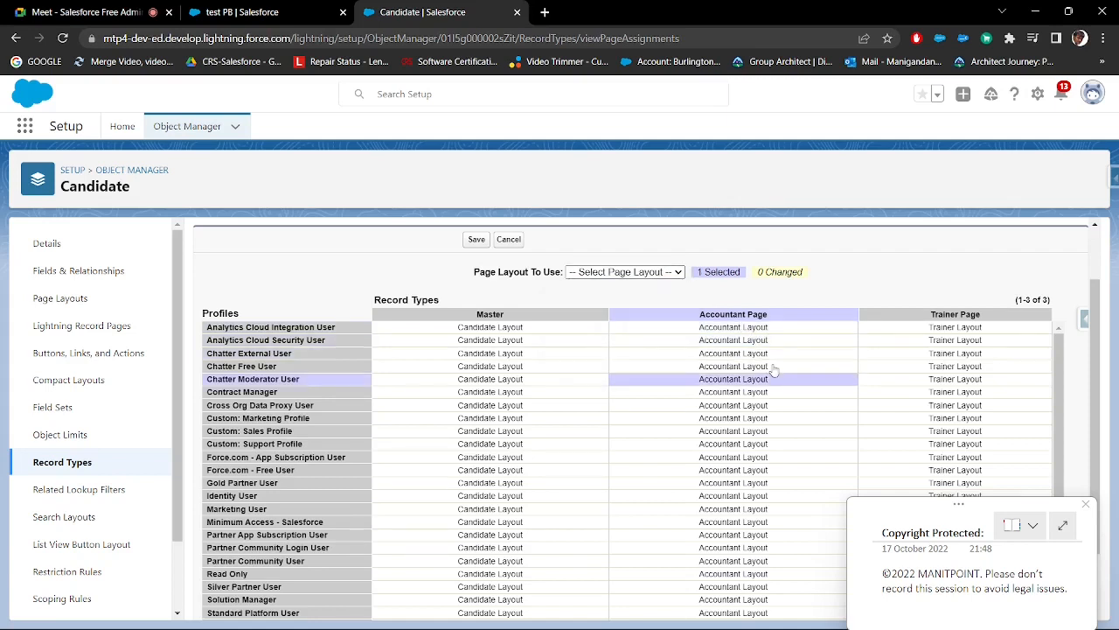
pyautogui.keyDown('ctrl'); pyautogui.click(772, 366); pyautogui.keyUp('ctrl')
pyautogui.keyDown('ctrl'); pyautogui.click(771, 345); pyautogui.keyUp('ctrl')
pyautogui.keyDown('ctrl'); pyautogui.click(769, 352); pyautogui.keyUp('ctrl')
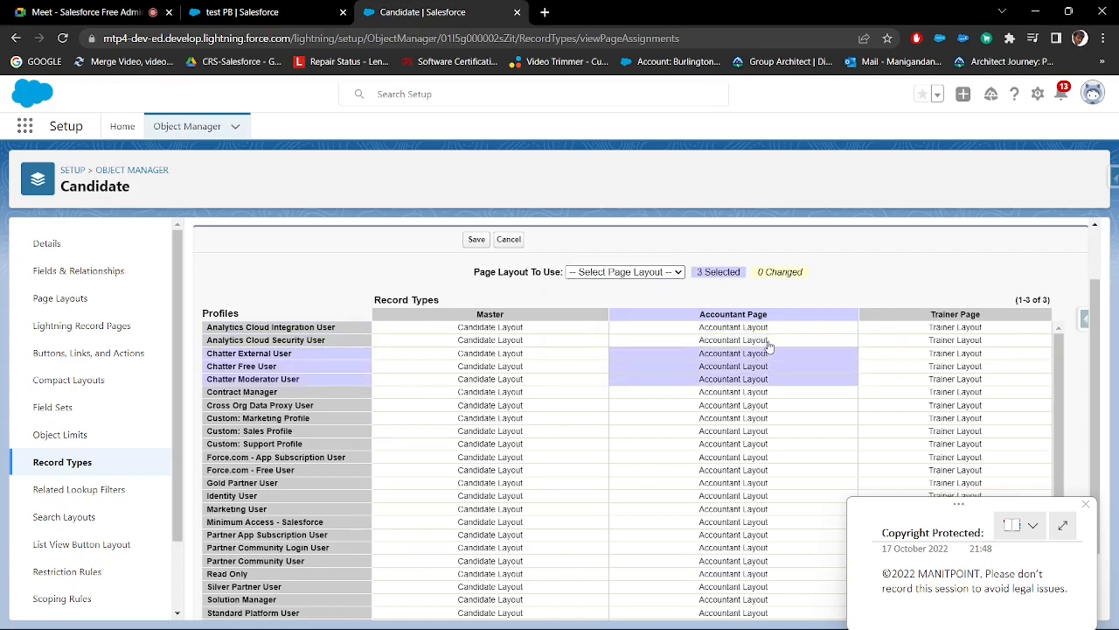
pyautogui.keyDown('ctrl'); pyautogui.click(769, 327); pyautogui.keyUp('ctrl')
pyautogui.click(657, 276)
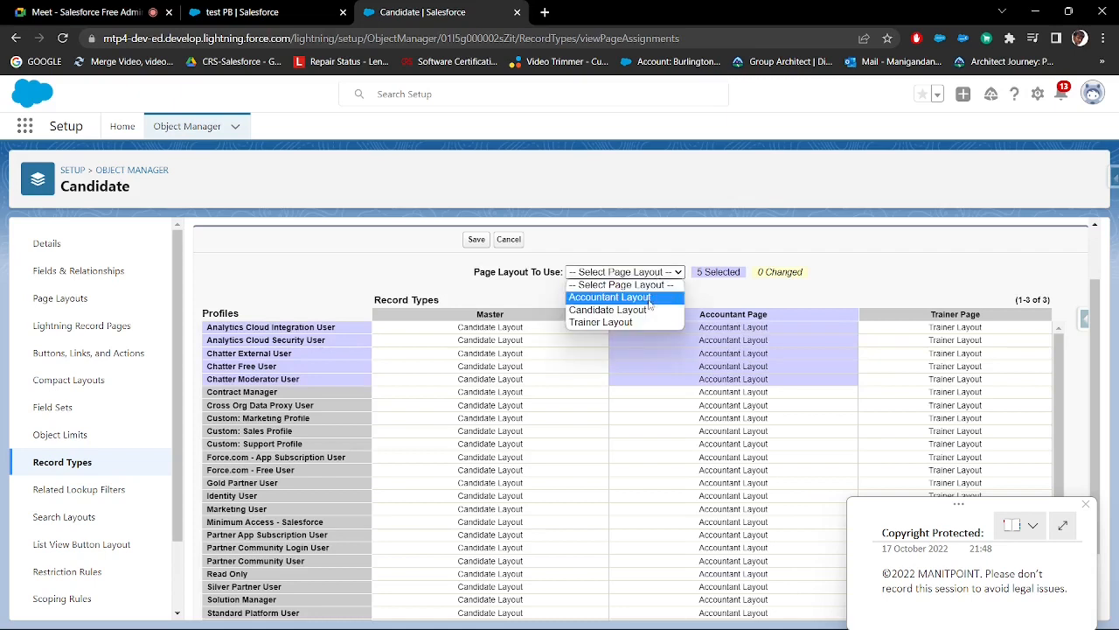
pyautogui.click(647, 312)
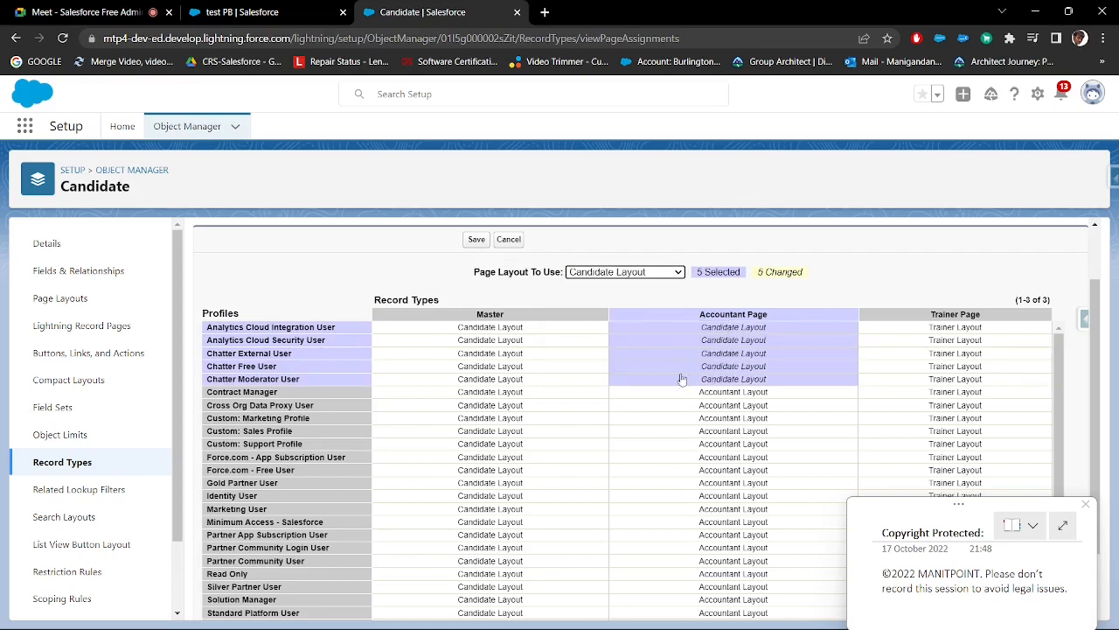
pyautogui.click(513, 243)
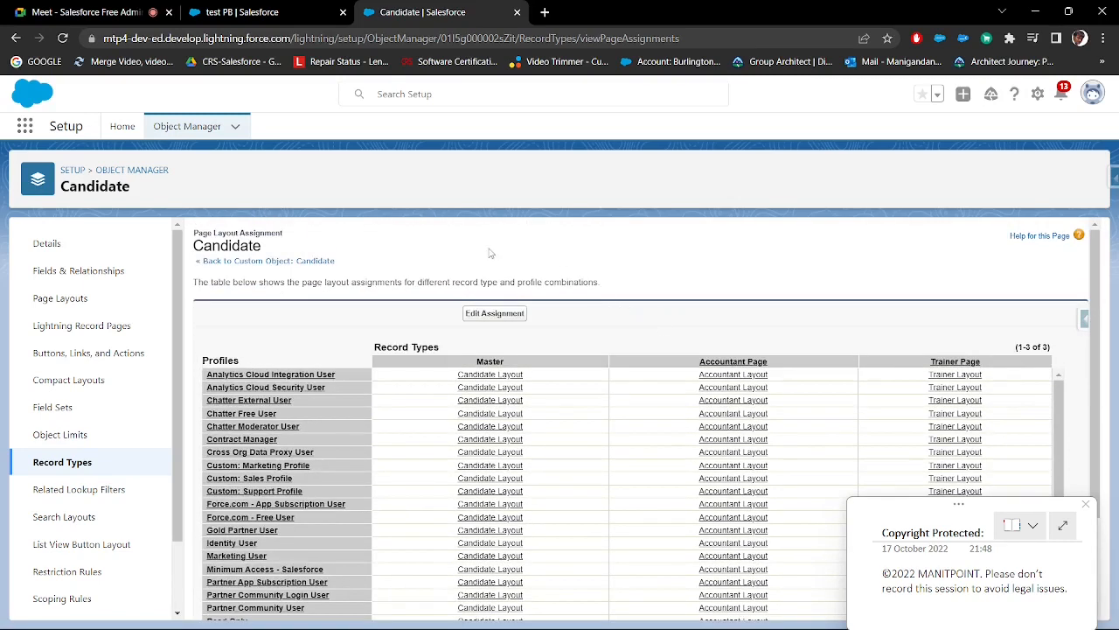
# Switch to the test PB record's browser tab and start a new Candidate with the Trainer Page record type.
pyautogui.click(263, 13)
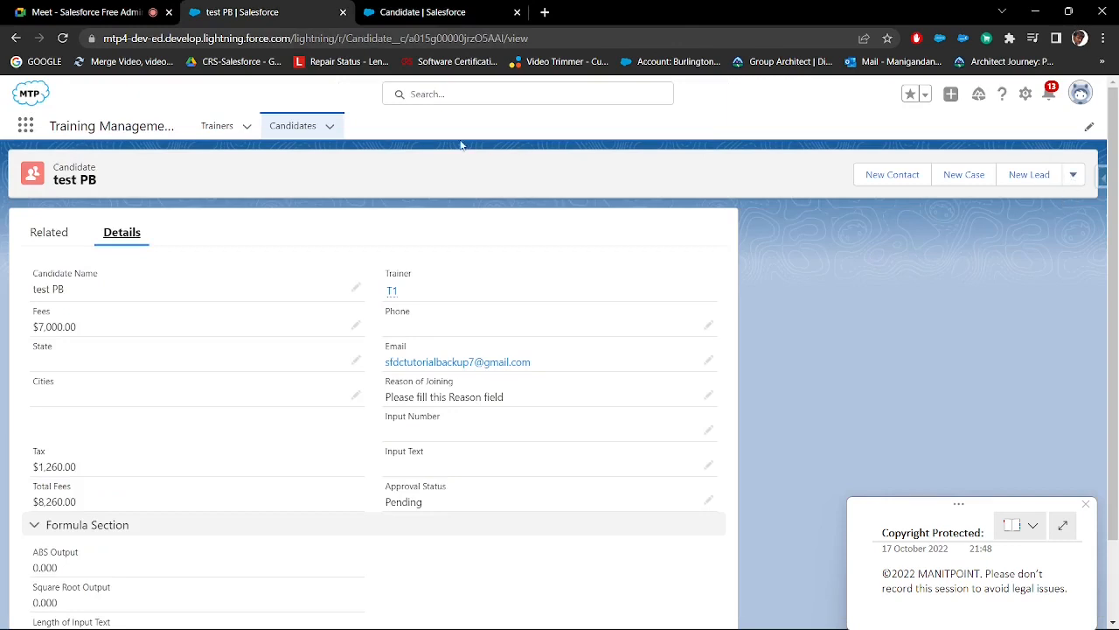
pyautogui.click(330, 130)
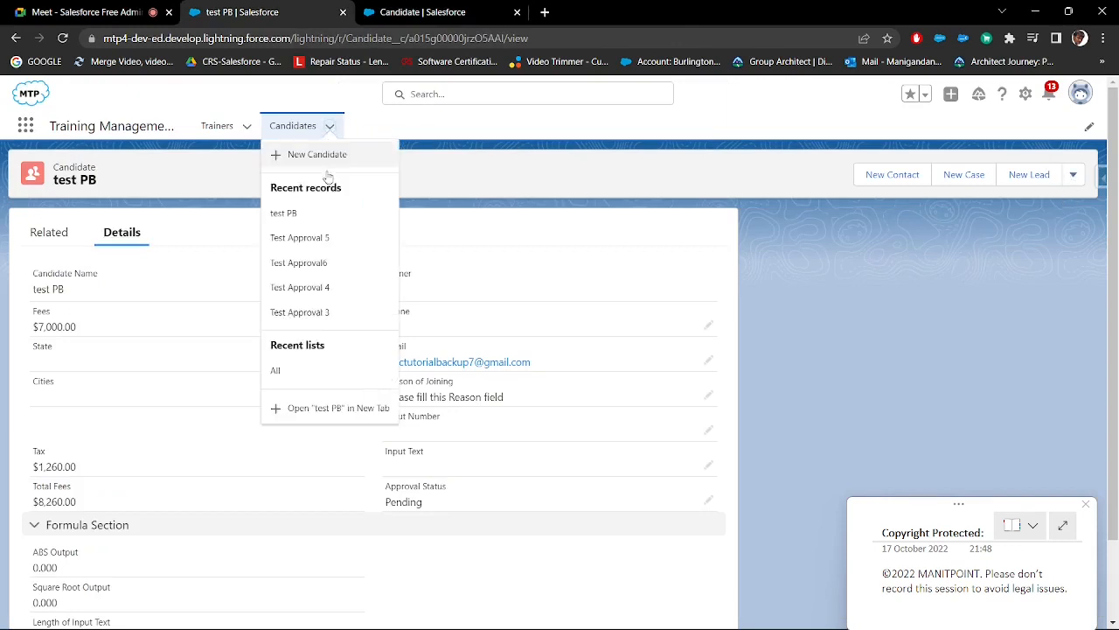
pyautogui.click(322, 154)
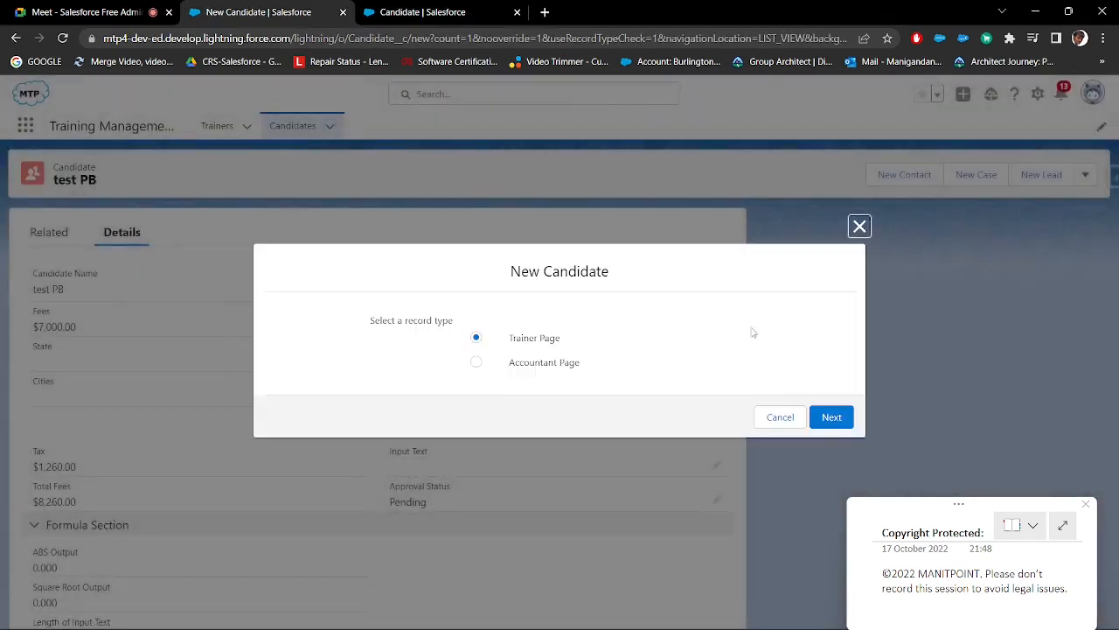
pyautogui.moveTo(370, 320); pyautogui.dragTo(443, 320)
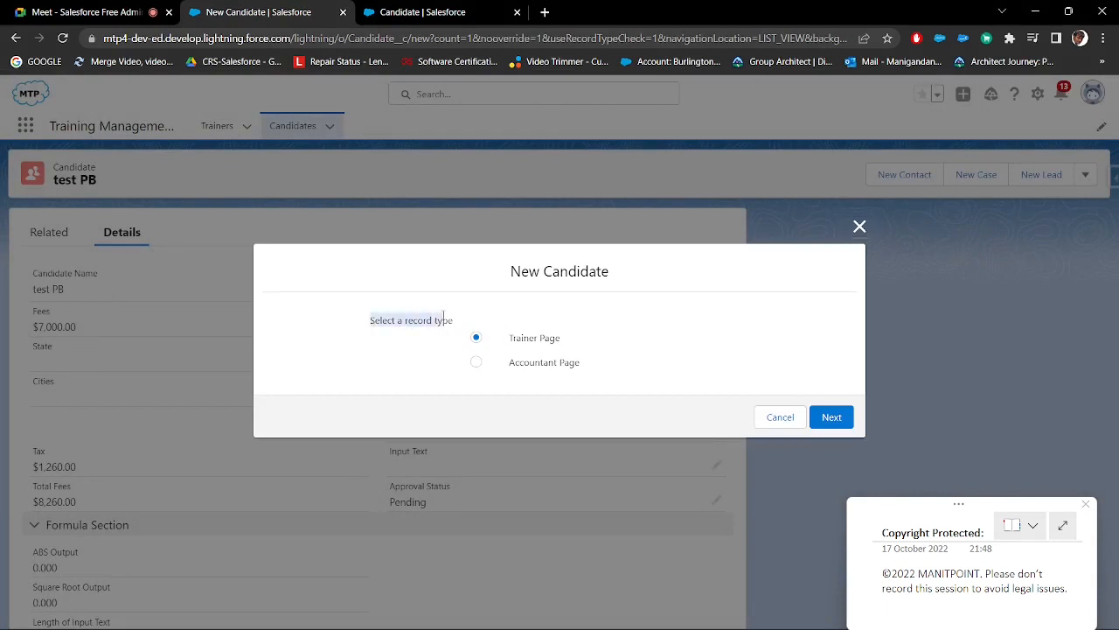
pyautogui.click(465, 322)
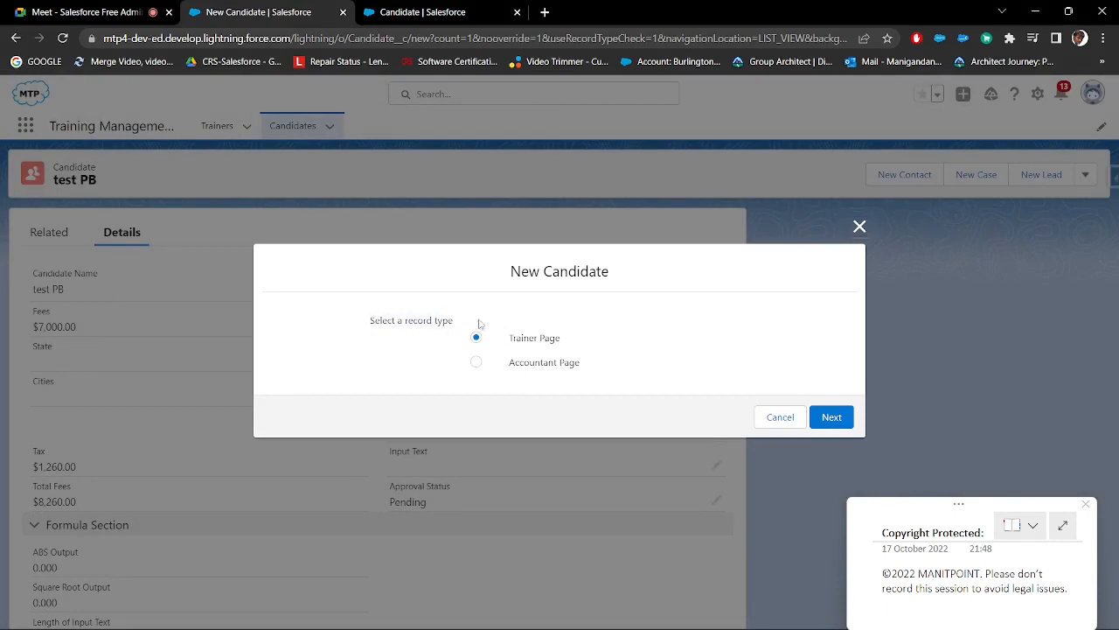
pyautogui.click(832, 418)
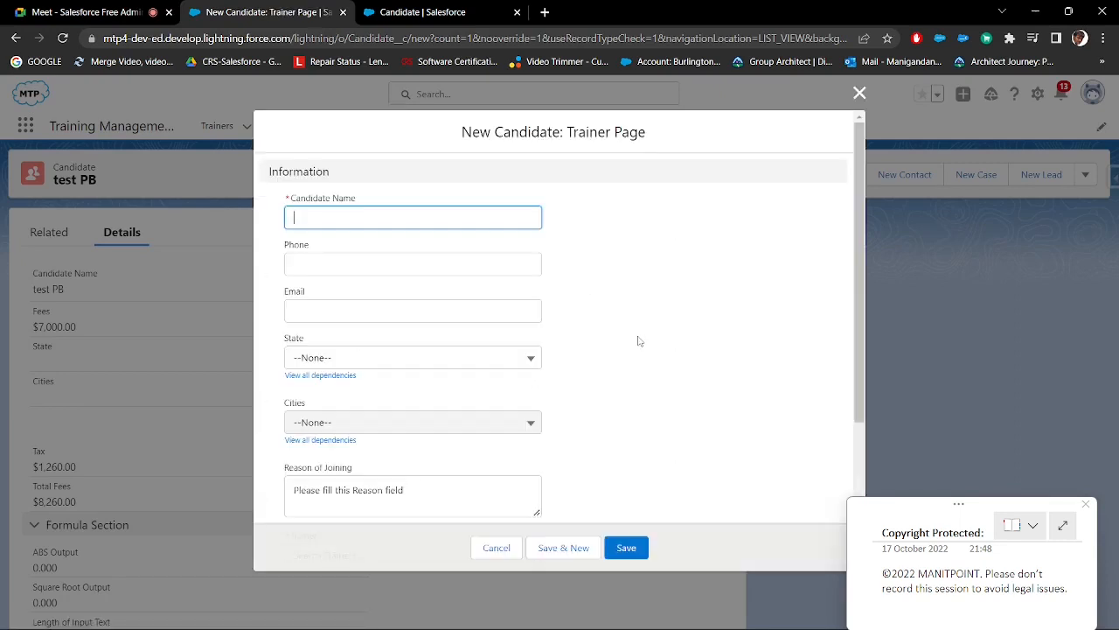
# Review all the fields on the Trainer Page candidate form, including State, and close it without saving.
pyautogui.scroll(-2, 639, 341)
pyautogui.scroll(1, 637, 337)
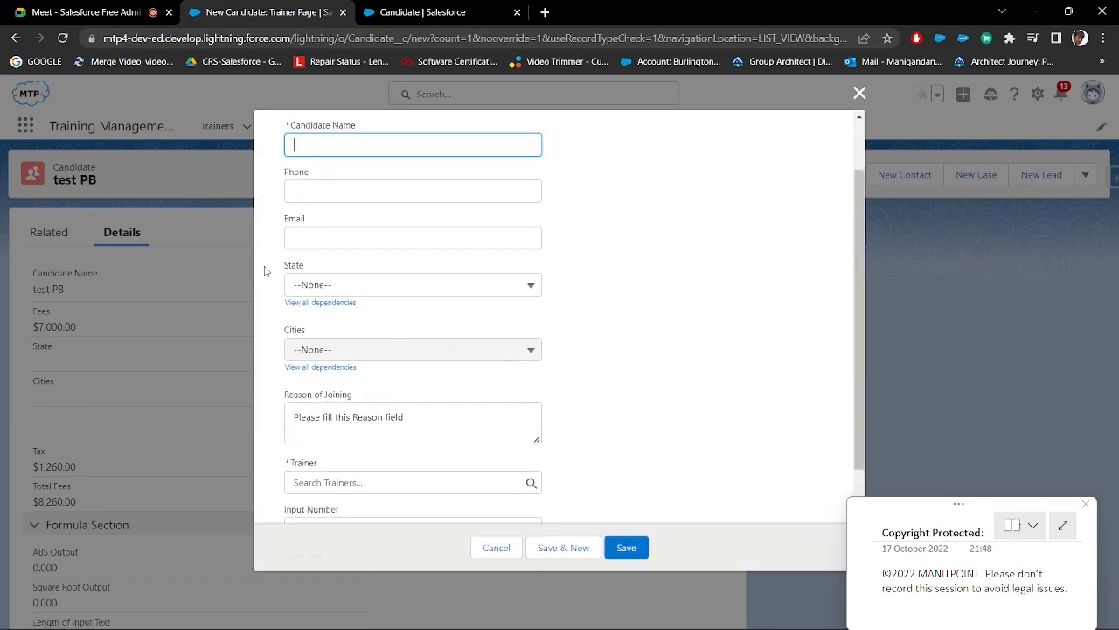
pyautogui.moveTo(265, 271); pyautogui.dragTo(362, 278)
pyautogui.scroll(-3, 629, 345)
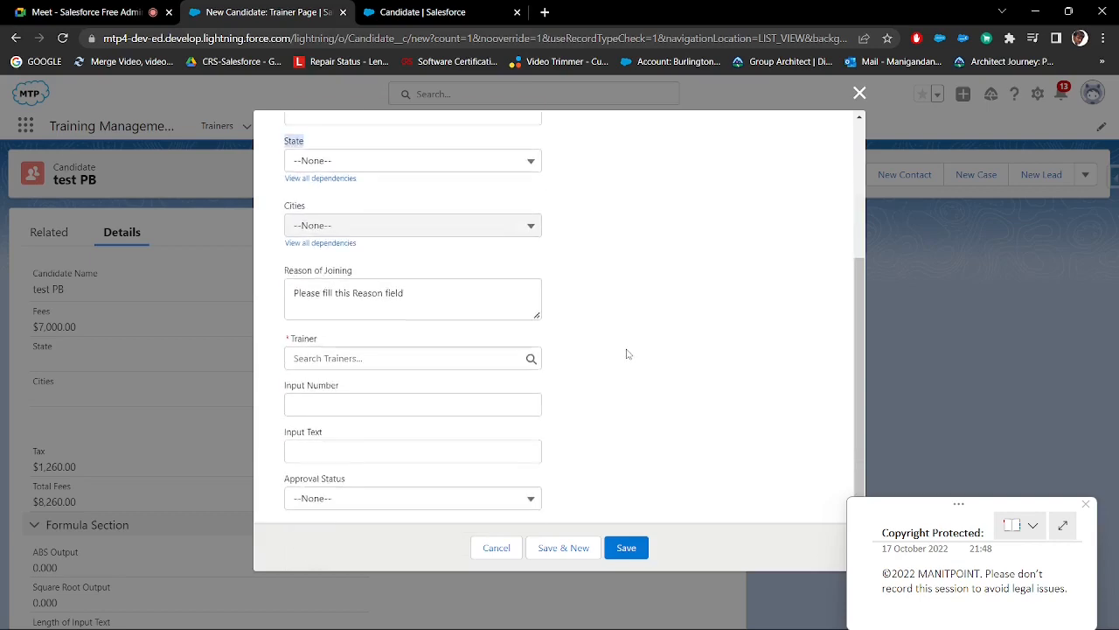
pyautogui.scroll(3, 626, 353)
pyautogui.click(518, 539)
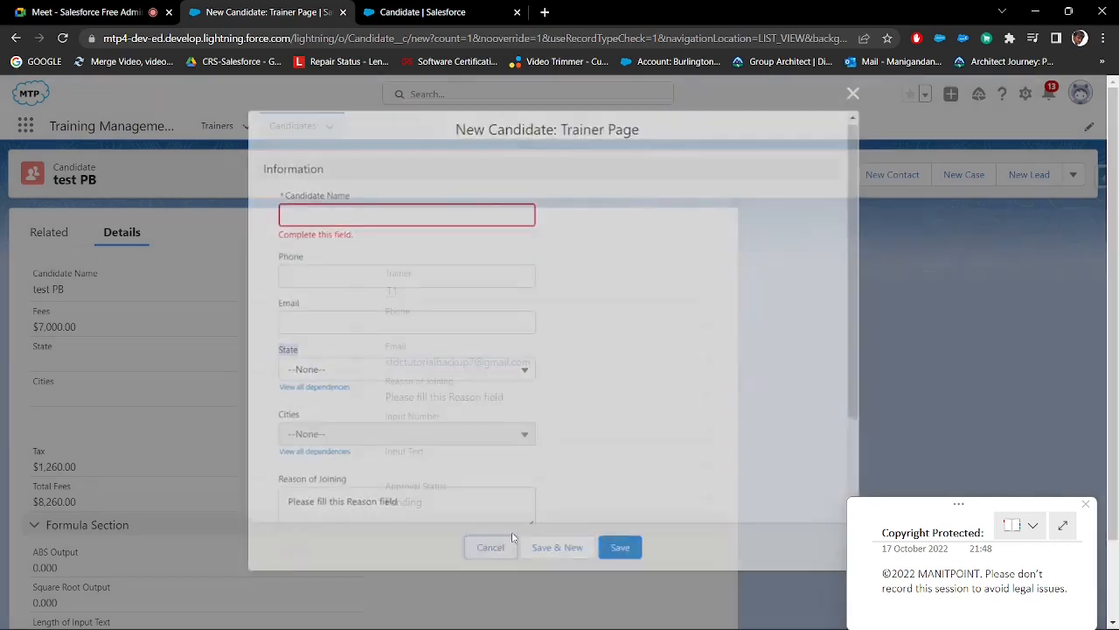
# Start a new Candidate with the Accountant Page record type, examine its form including the Fees field, and close it without saving.
pyautogui.click(1074, 177)
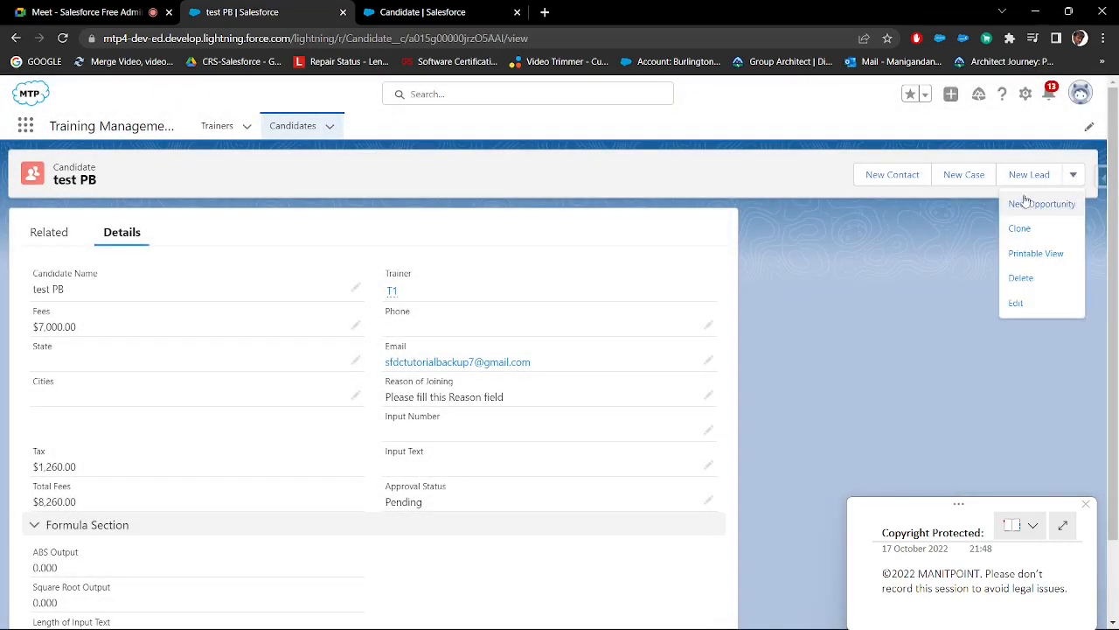
pyautogui.click(330, 126)
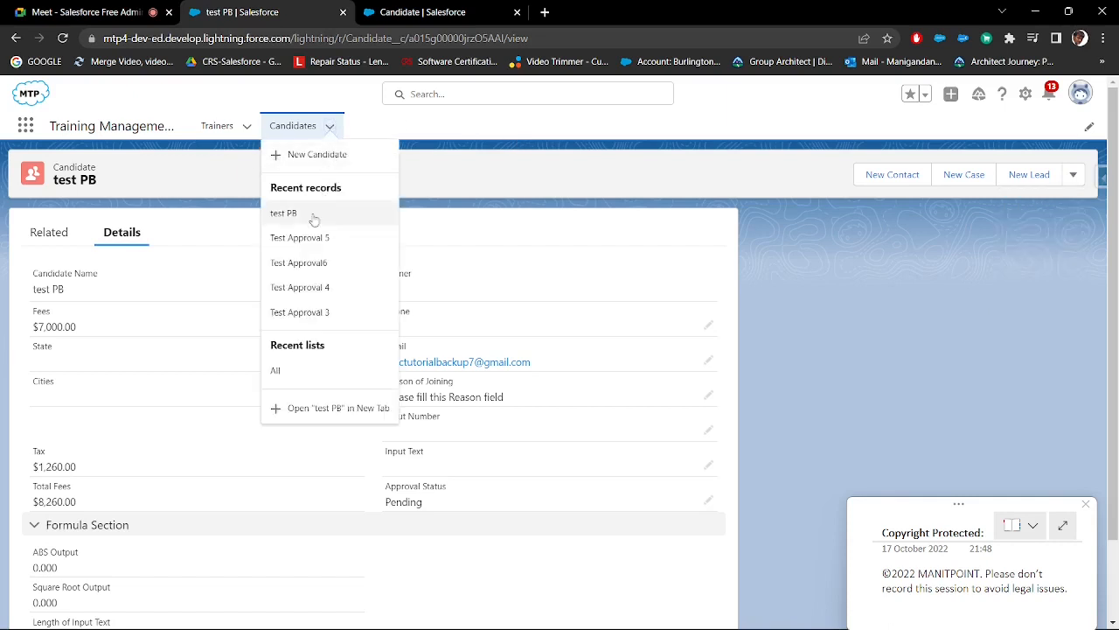
pyautogui.click(314, 154)
pyautogui.click(477, 362)
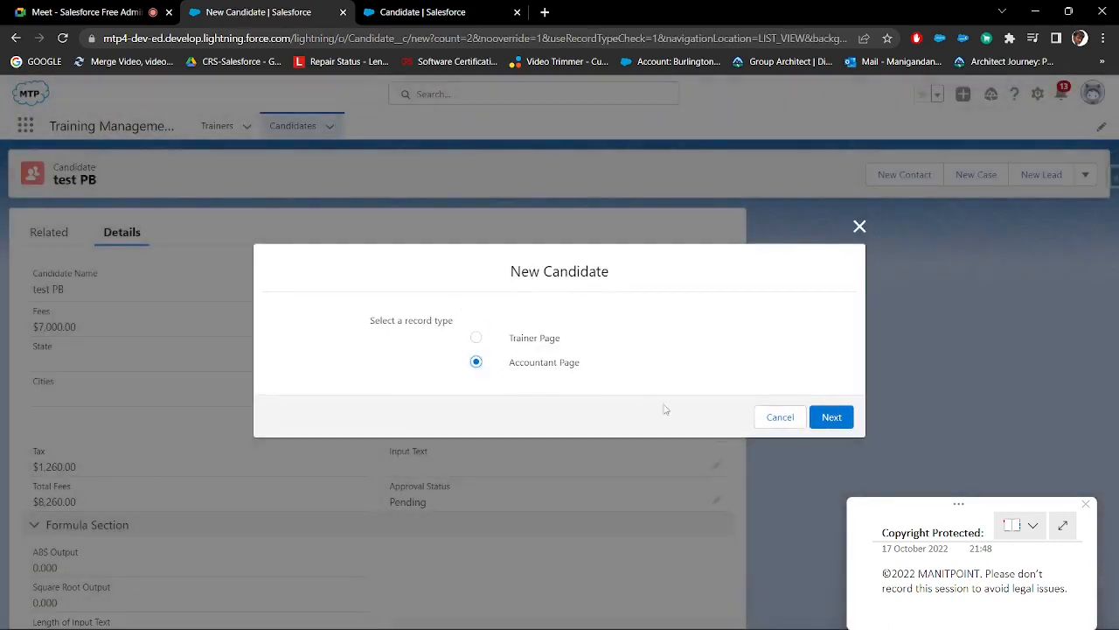
pyautogui.click(831, 417)
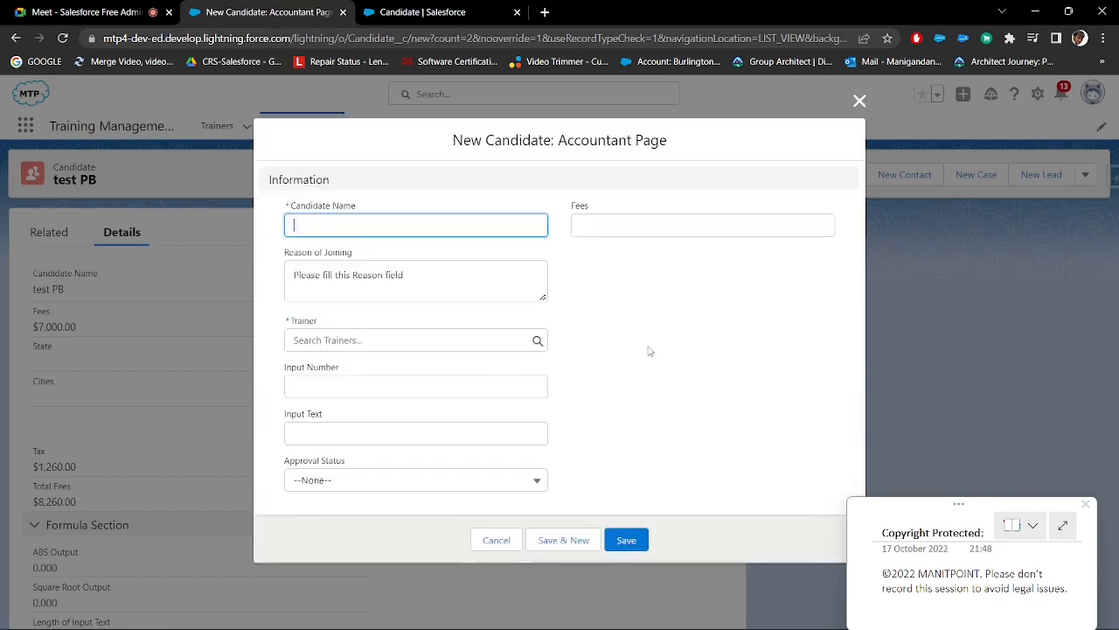
pyautogui.click(587, 221)
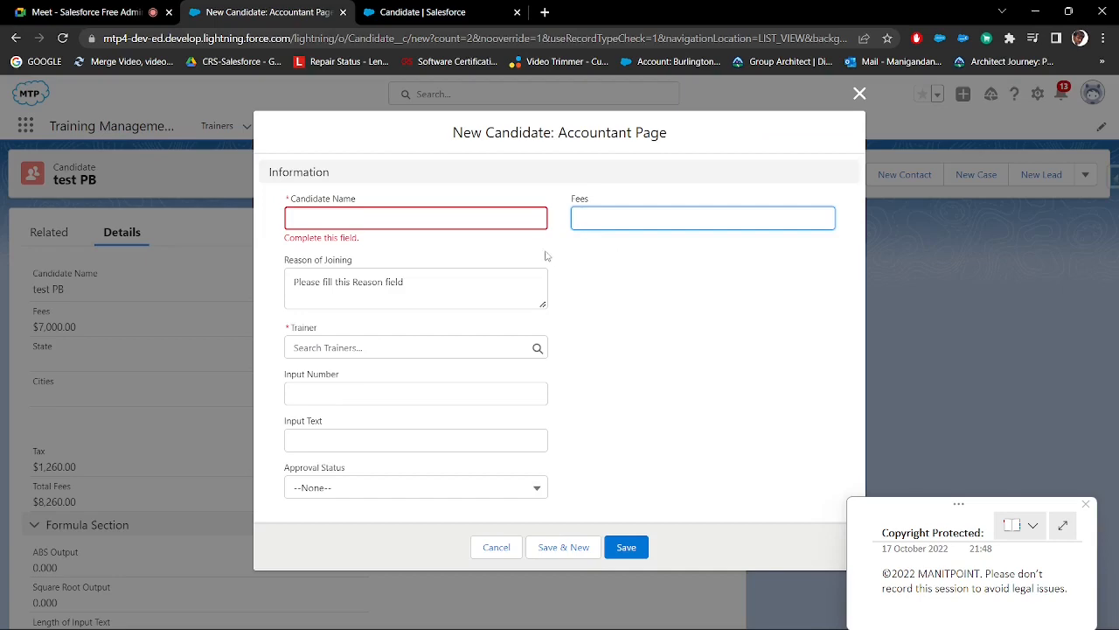
pyautogui.click(858, 93)
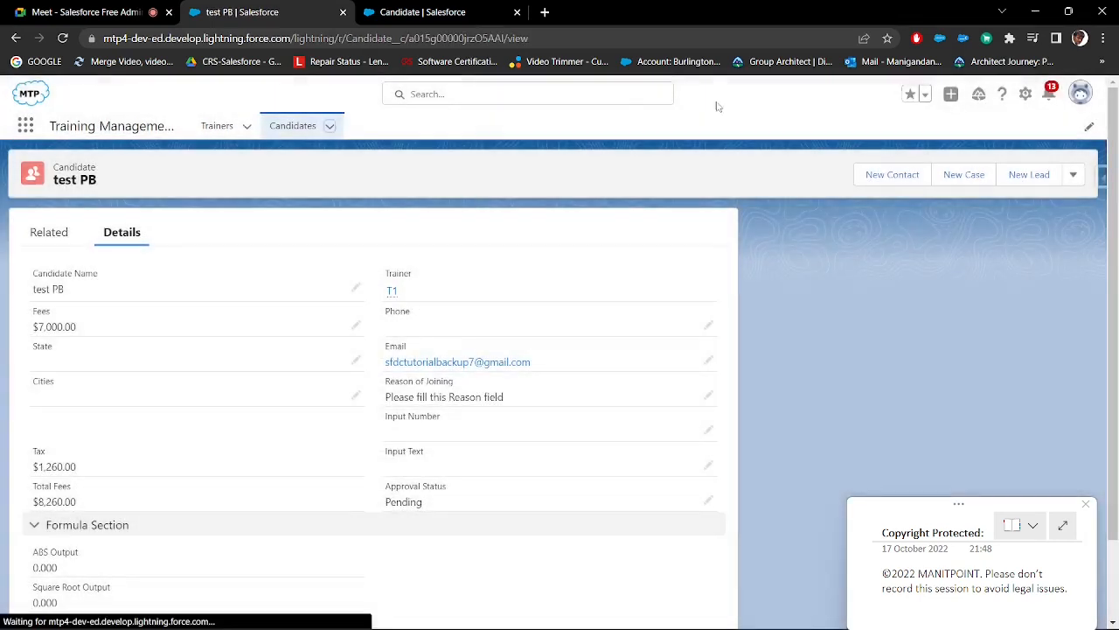
# Open the Candidates list and switch to the page layout and record type notes in Paint.
pyautogui.click(284, 129)
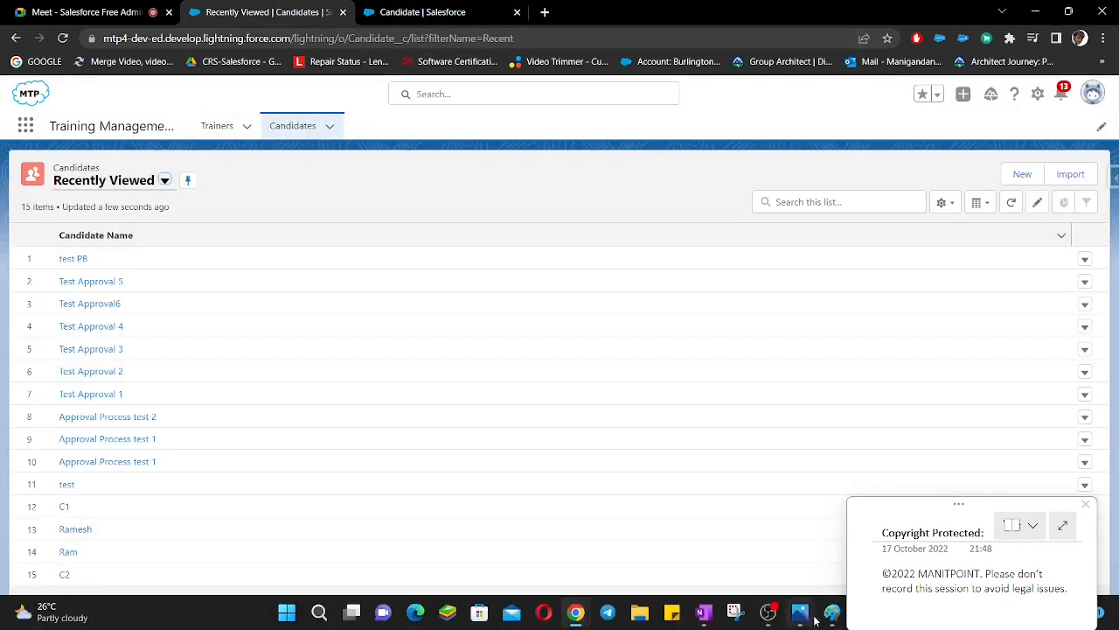
pyautogui.click(830, 614)
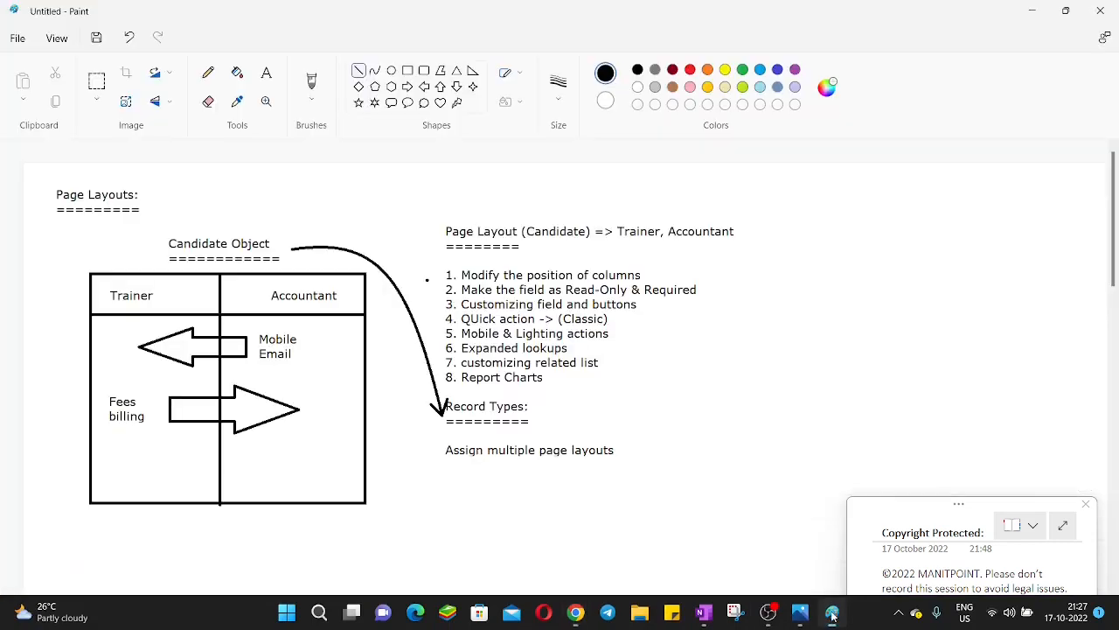